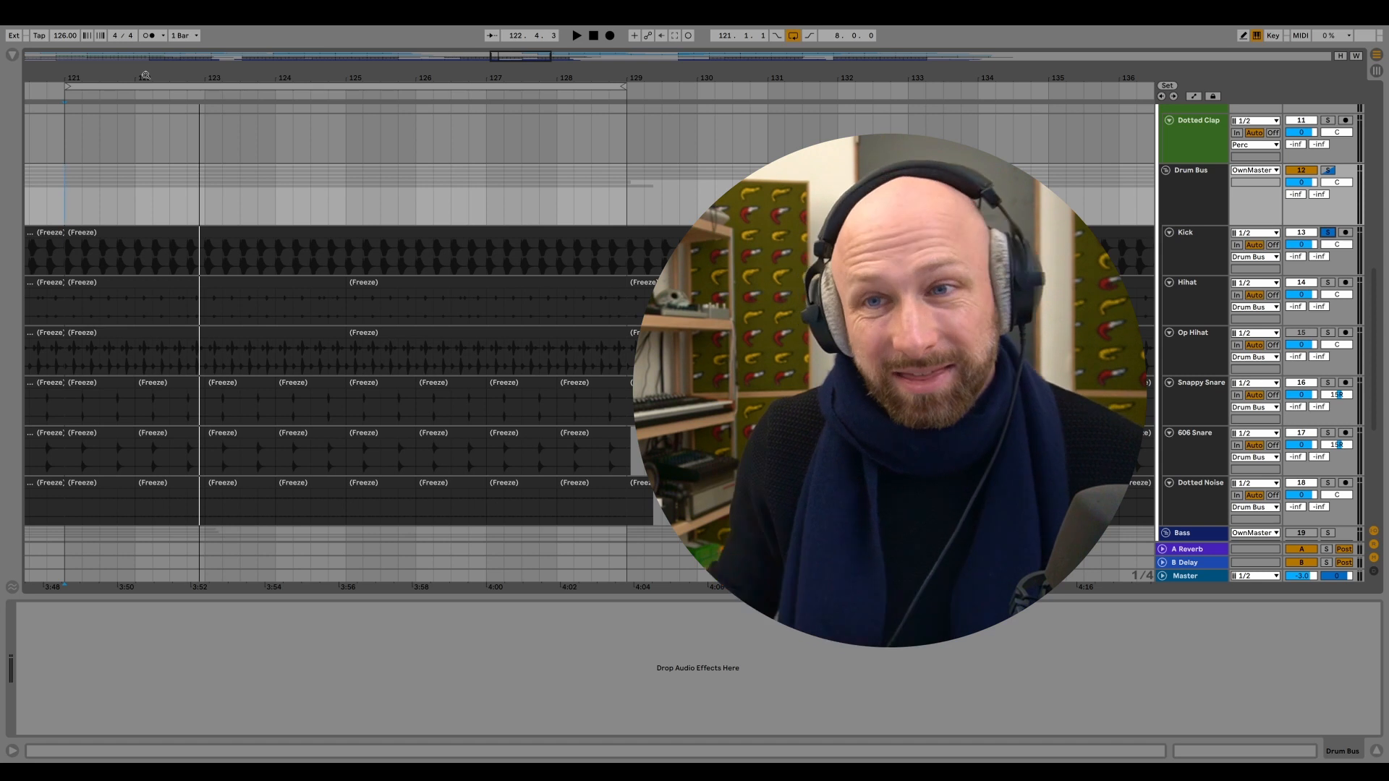
Examine the reference Kick track's waveform around bar 122, from attack to tail, and play it back.
drag(146, 75, 290, 65)
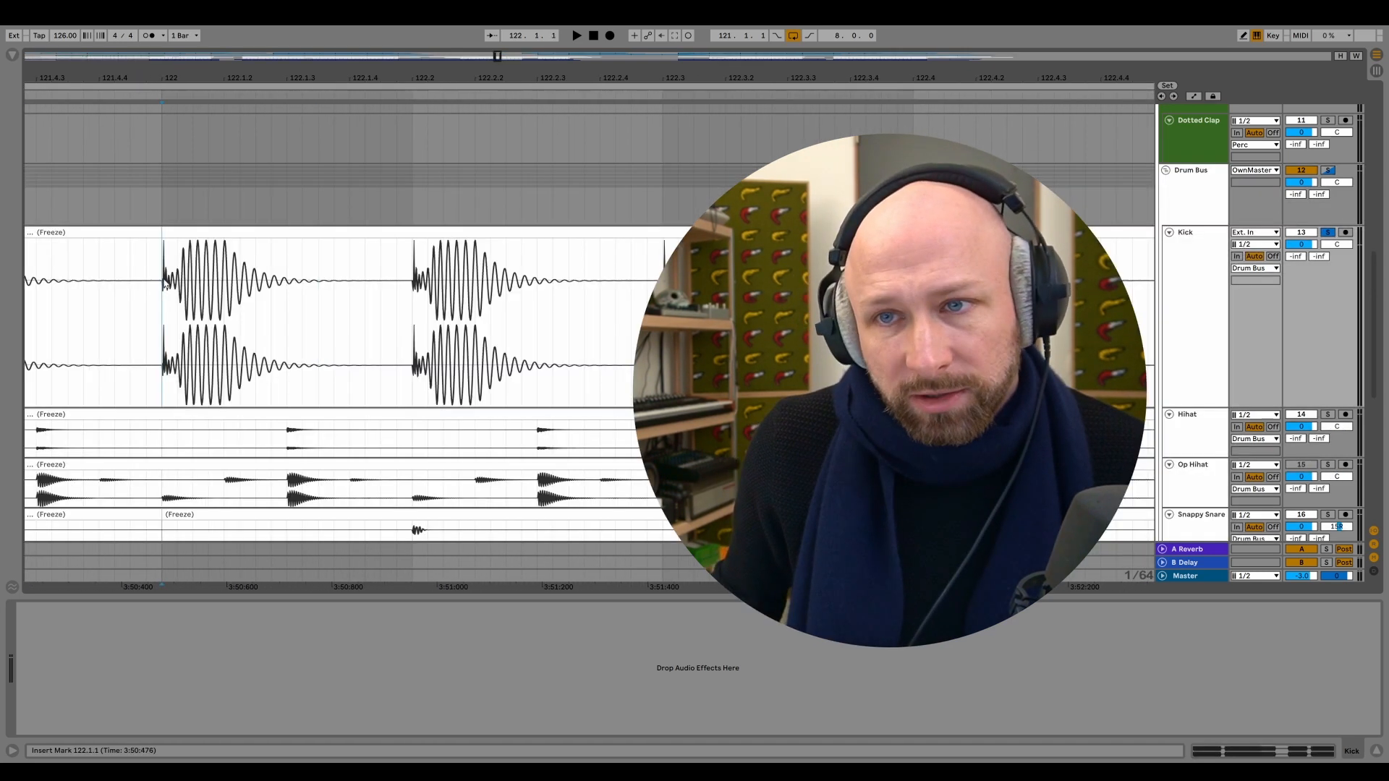
drag(163, 289, 350, 287)
click(356, 295)
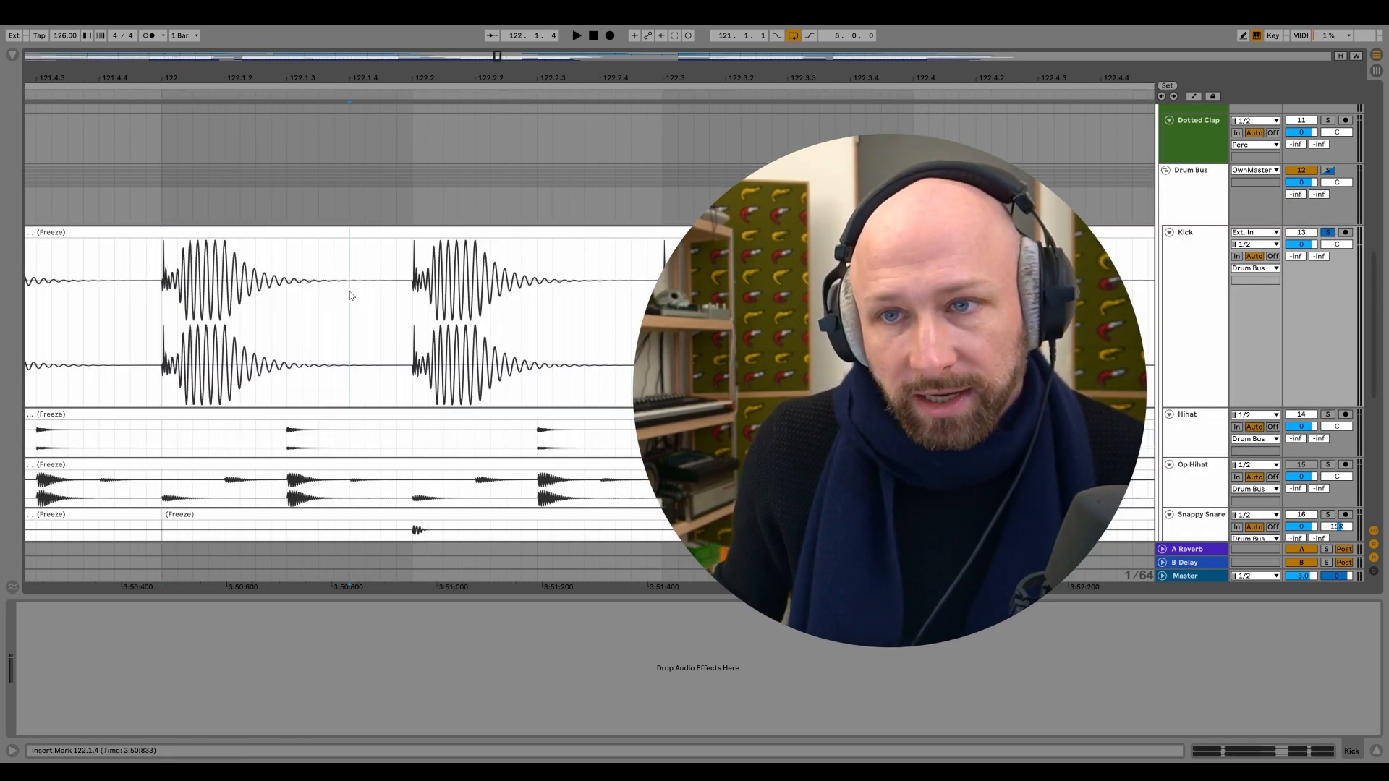
drag(165, 75, 168, 167)
drag(150, 278, 694, 290)
drag(168, 297, 222, 297)
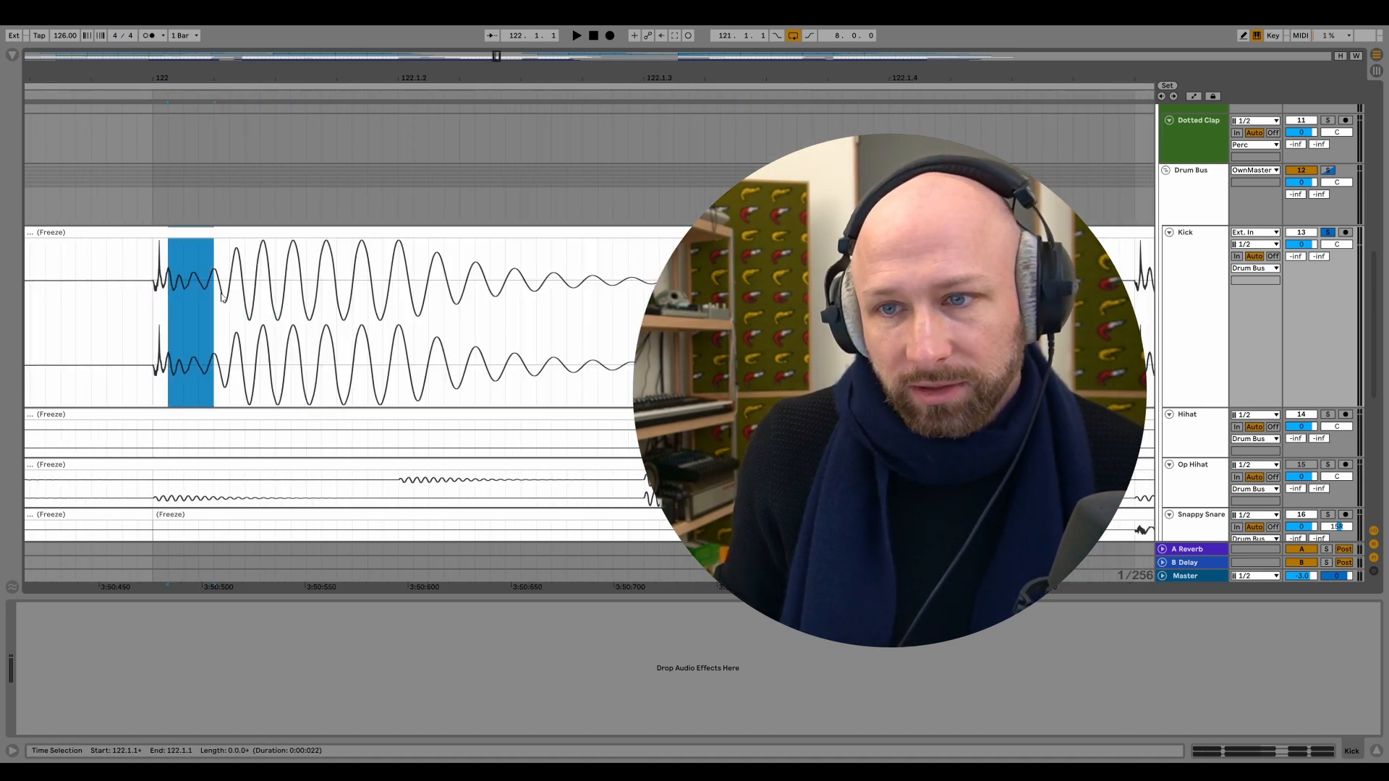
click(246, 322)
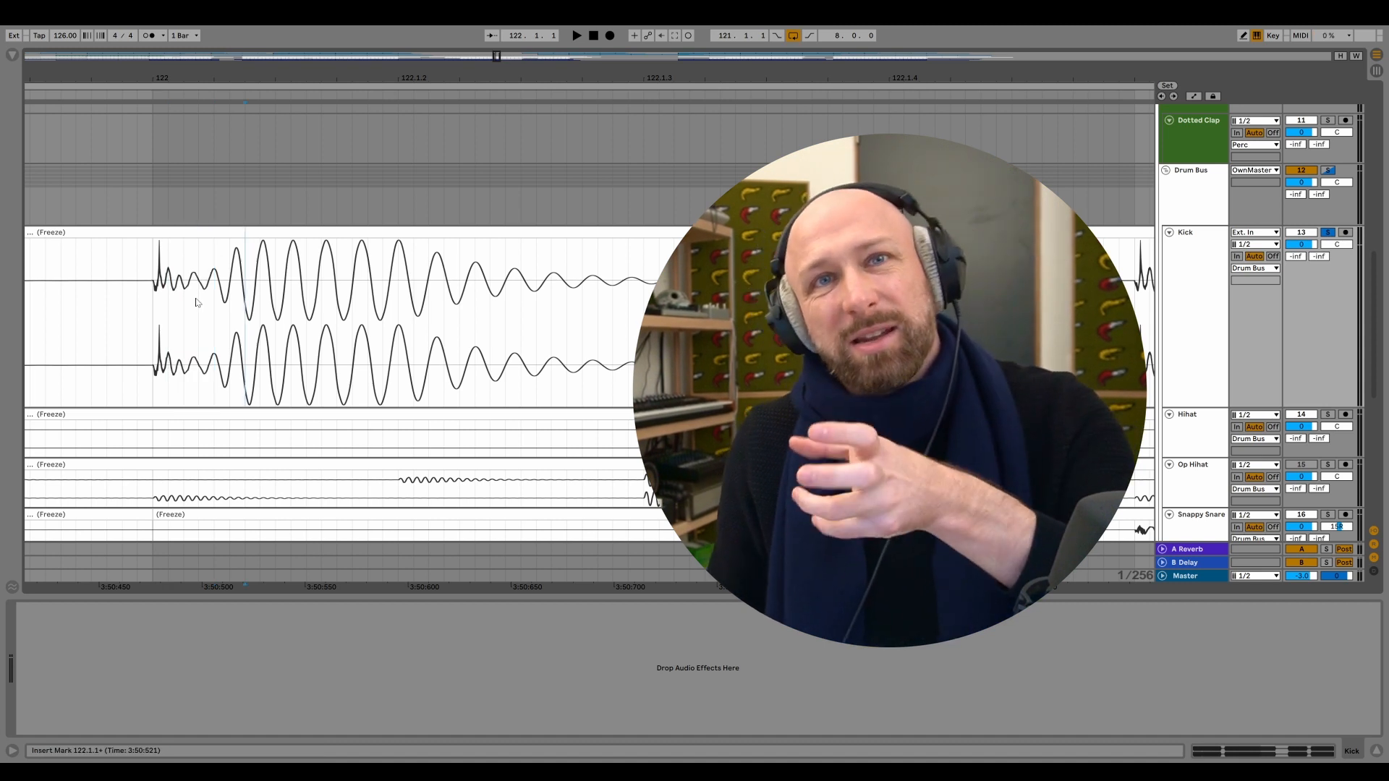
scroll(230, 109, down, 6)
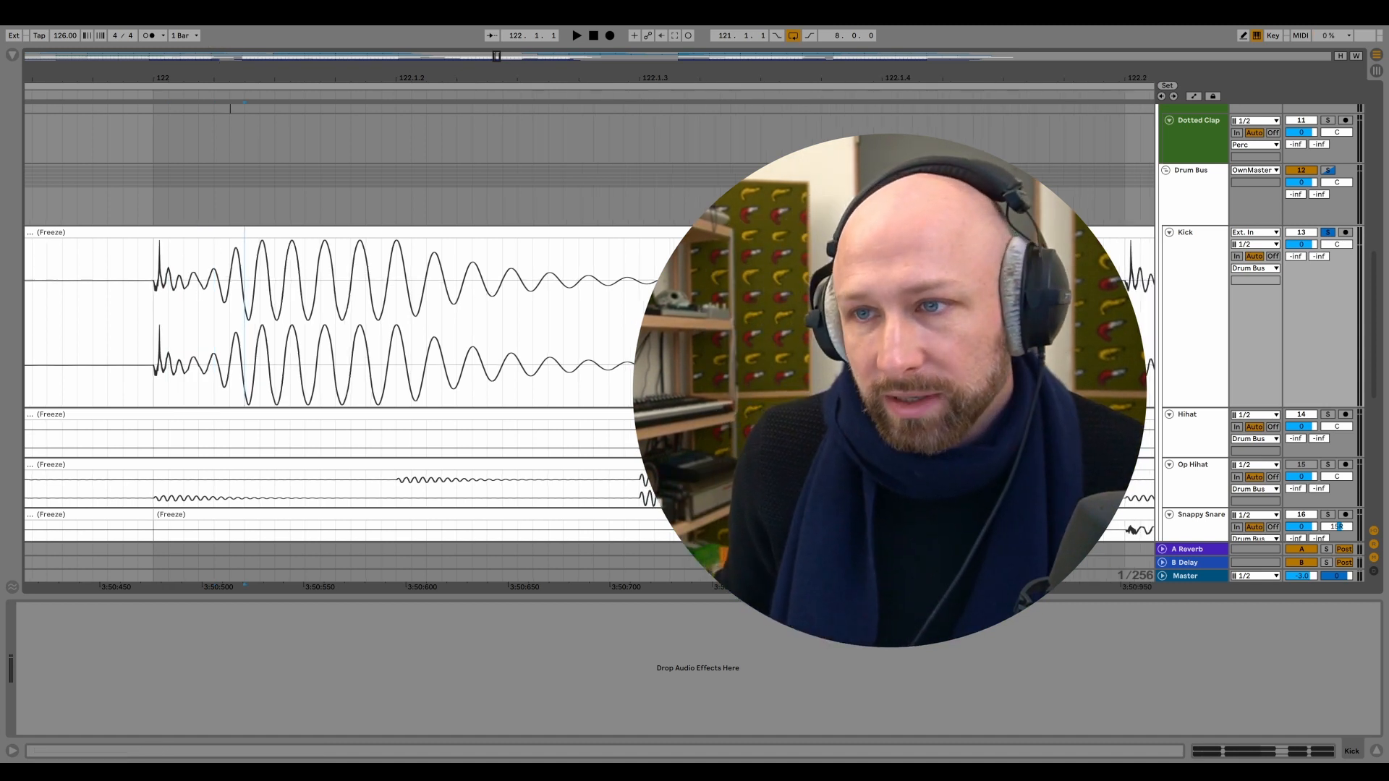
scroll(240, 272, down, 5)
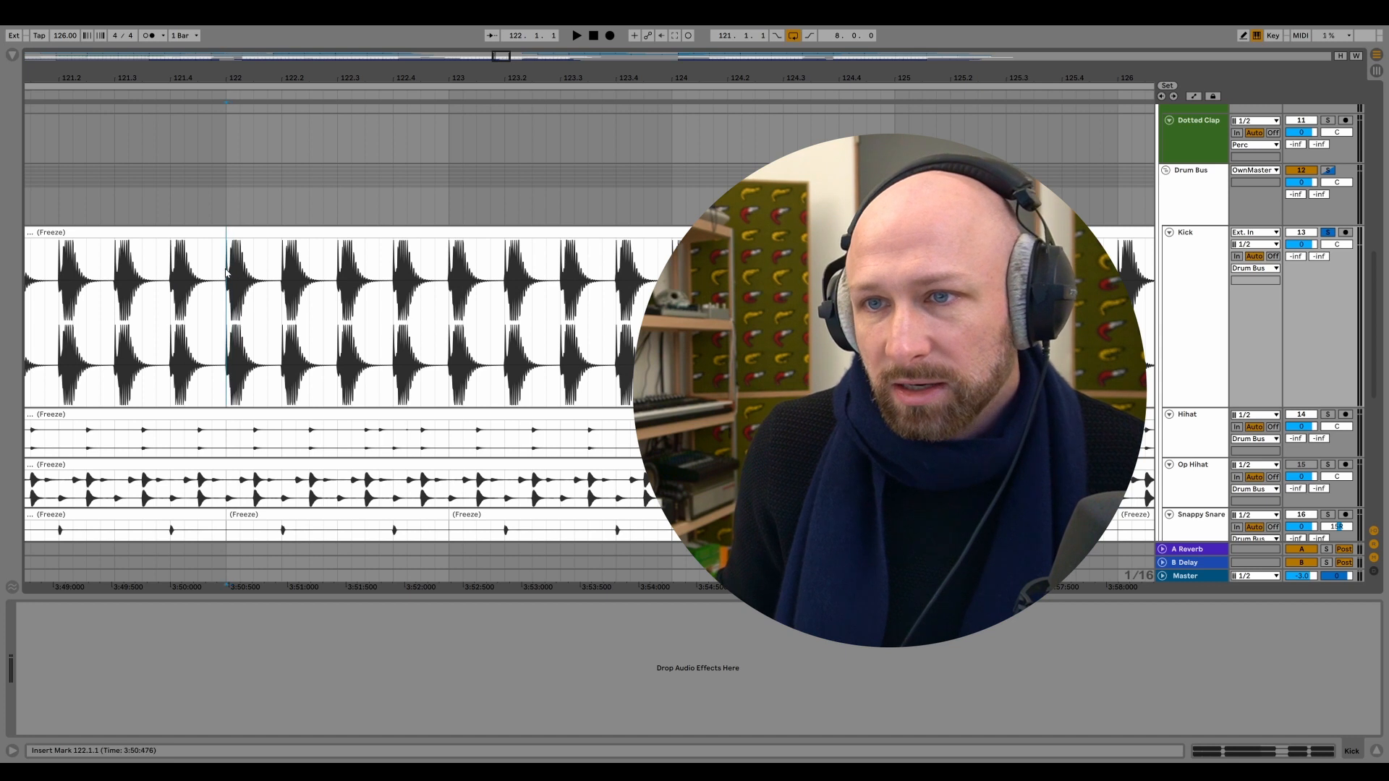
key(space)
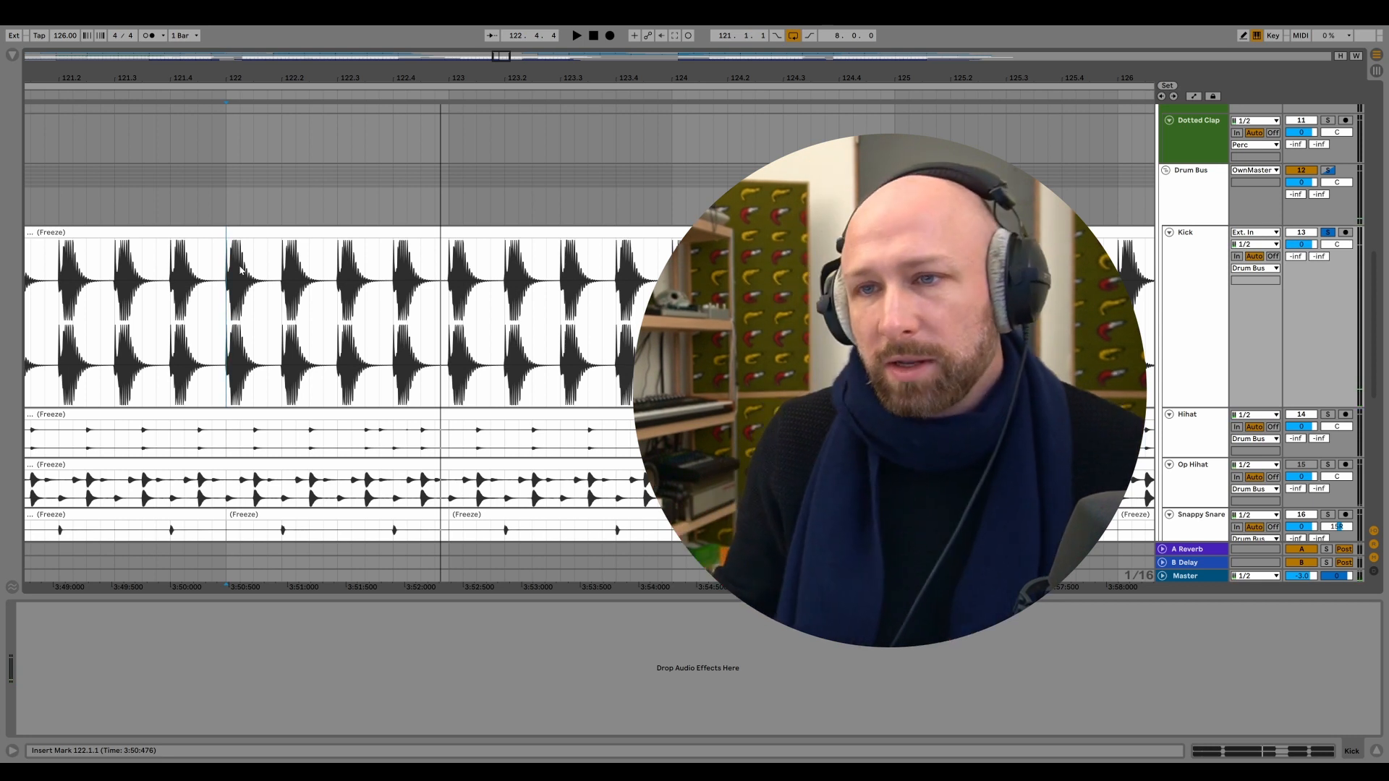
Audition several kick samples in the library against the reference kick pattern, including the Julian Was..., Justin Mar... and Robert Ba... ones.
click(1194, 273)
scroll(564, 108, down, 10)
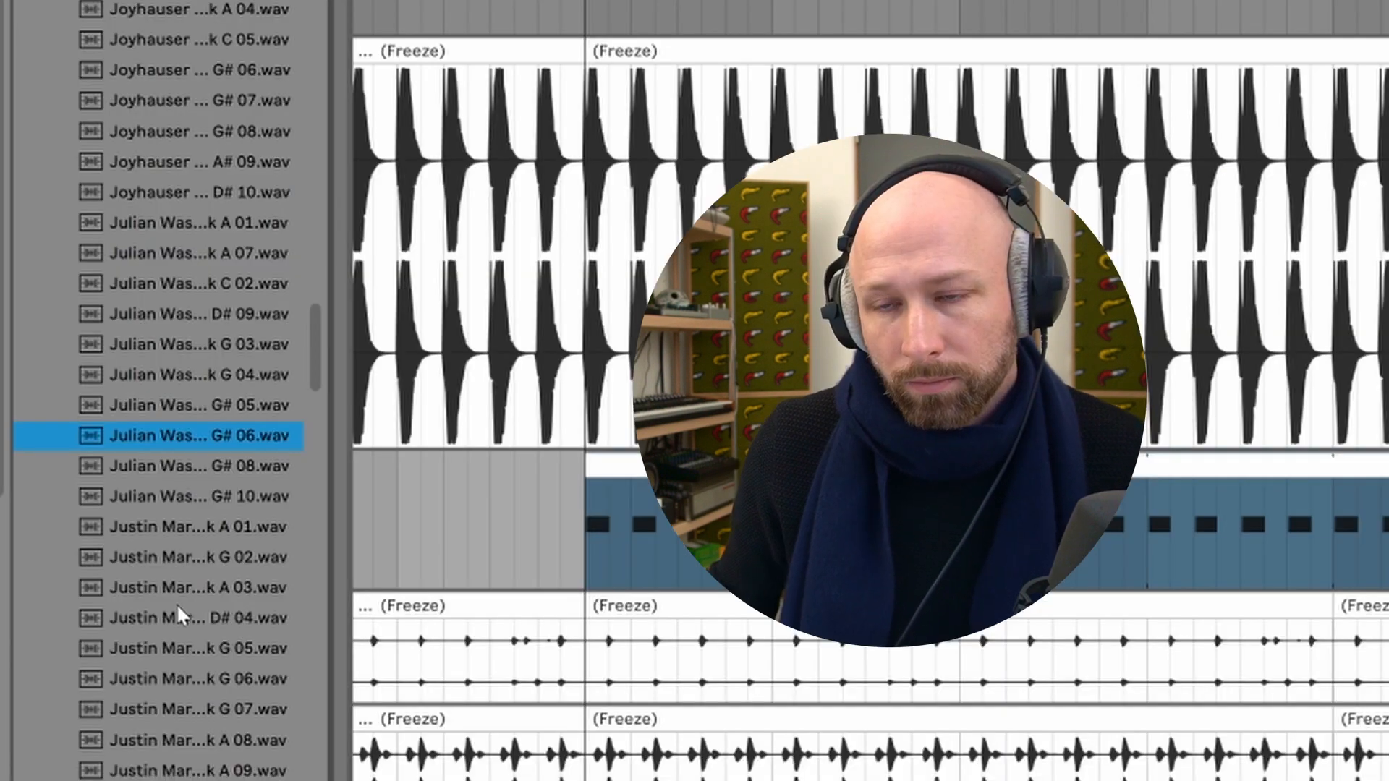
scroll(176, 602, down, 1)
click(163, 510)
key(Down)
key(Up)
click(182, 606)
scroll(163, 622, down, 20)
click(181, 235)
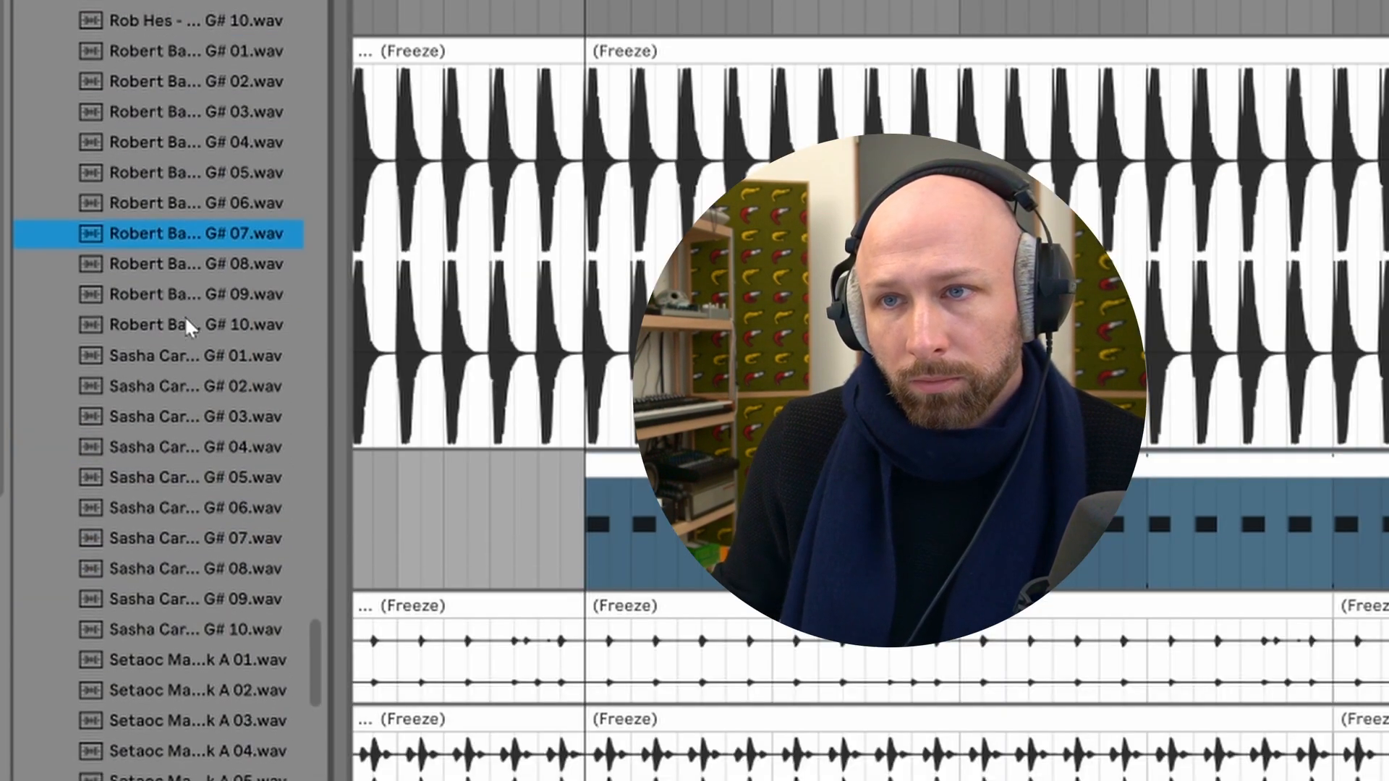
Continue auditioning kick samples and choose Stan Kolev - Kick G 06 as the sound for the new MIDI kick.
key(Up)
scroll(199, 405, down, 5)
click(217, 592)
scroll(203, 532, down, 5)
click(160, 564)
click(158, 597)
click(151, 627)
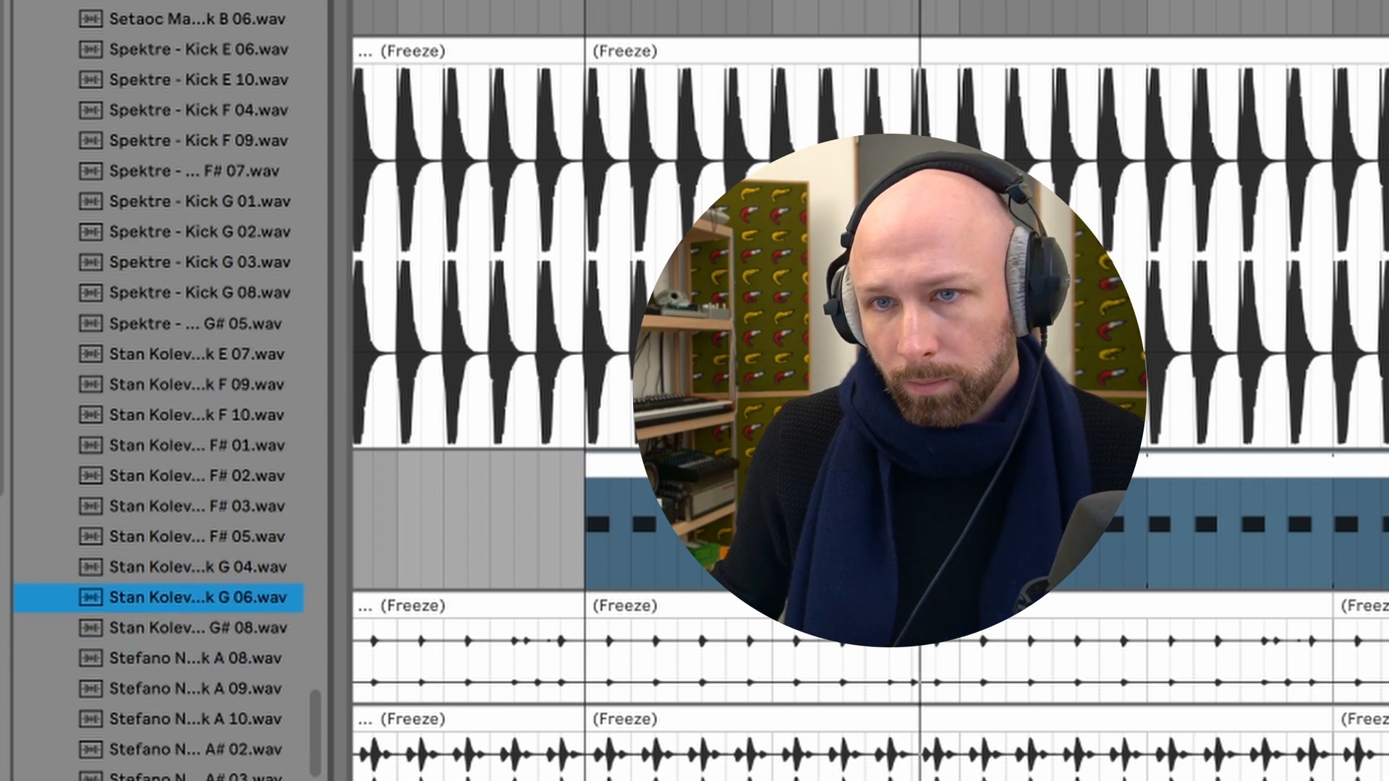
Add a Spectrum device after the new kick's sampler and inspect the fundamental peak of its frequency curve.
click(49, 247)
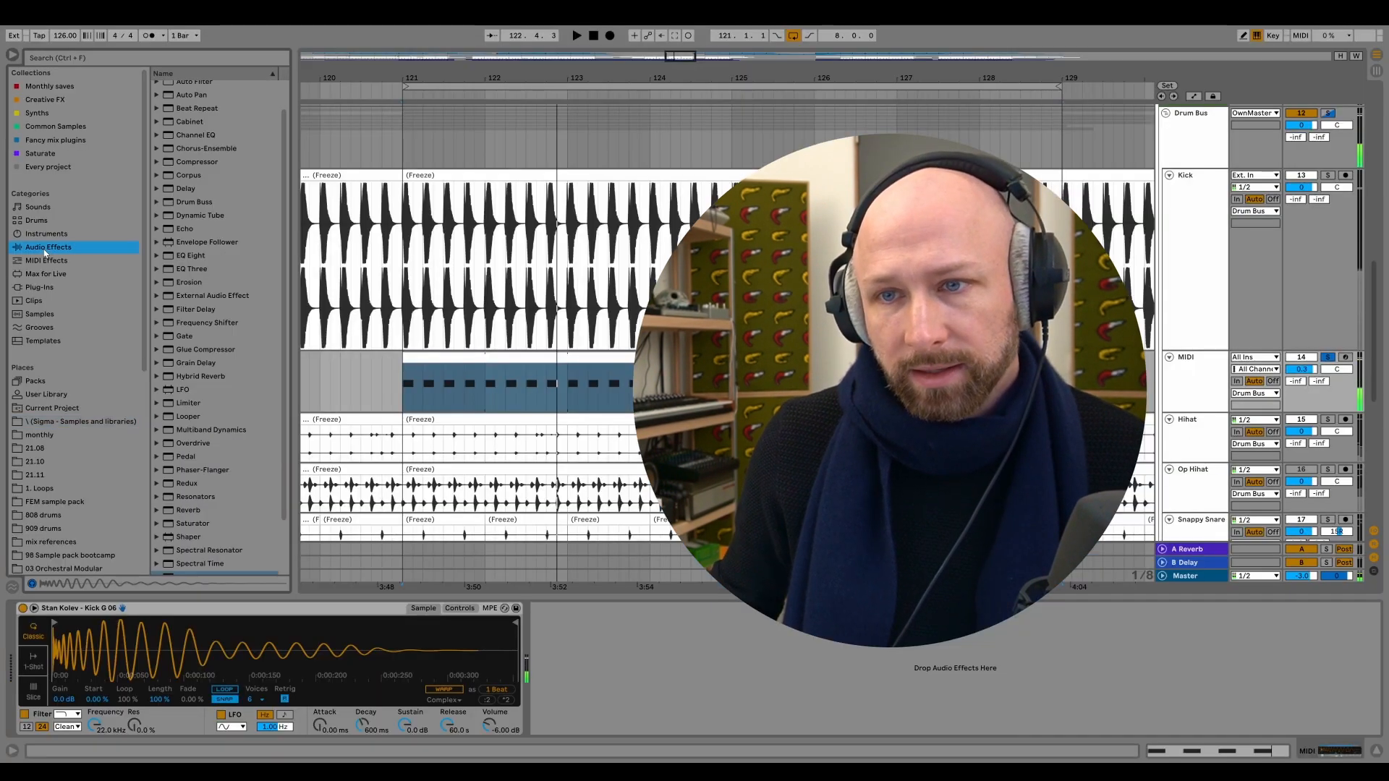
scroll(199, 463, down, 3)
double_click(194, 514)
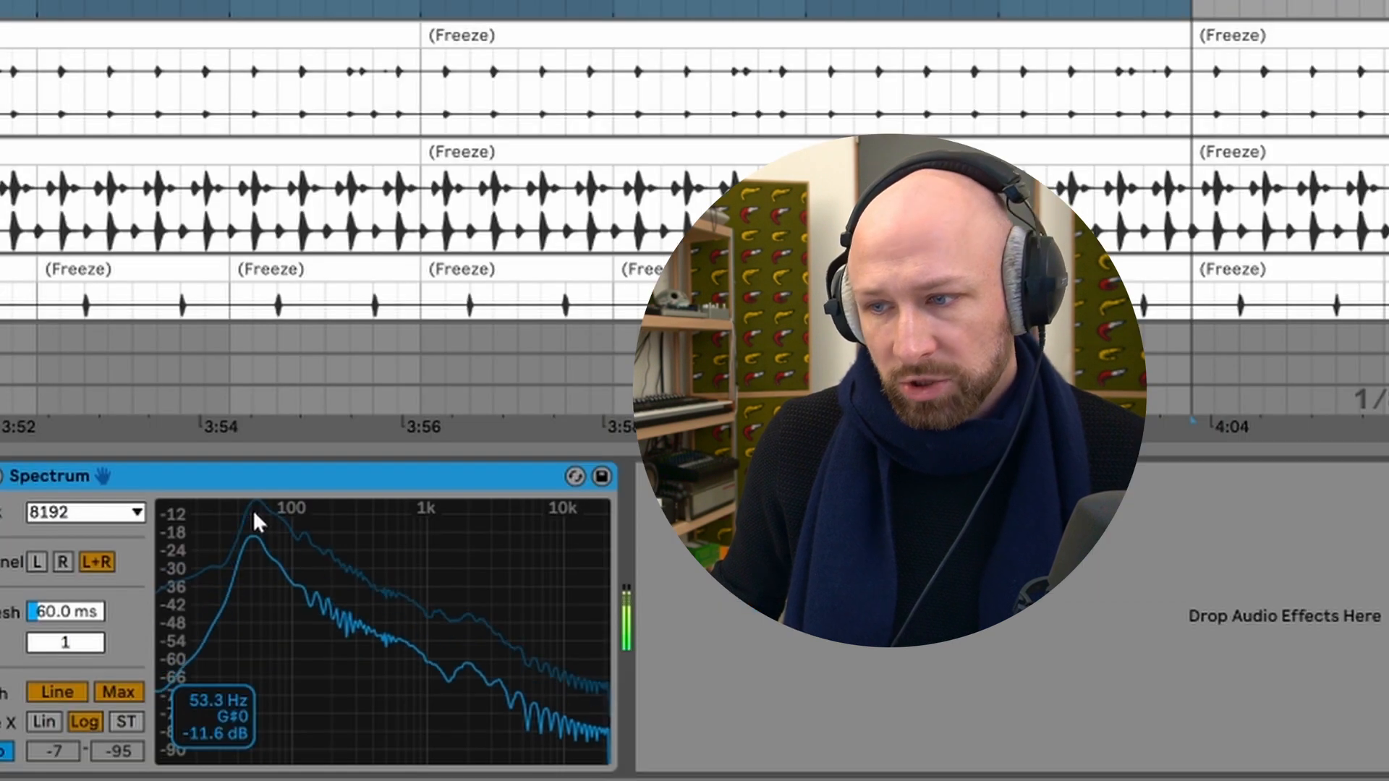
drag(253, 509, 253, 502)
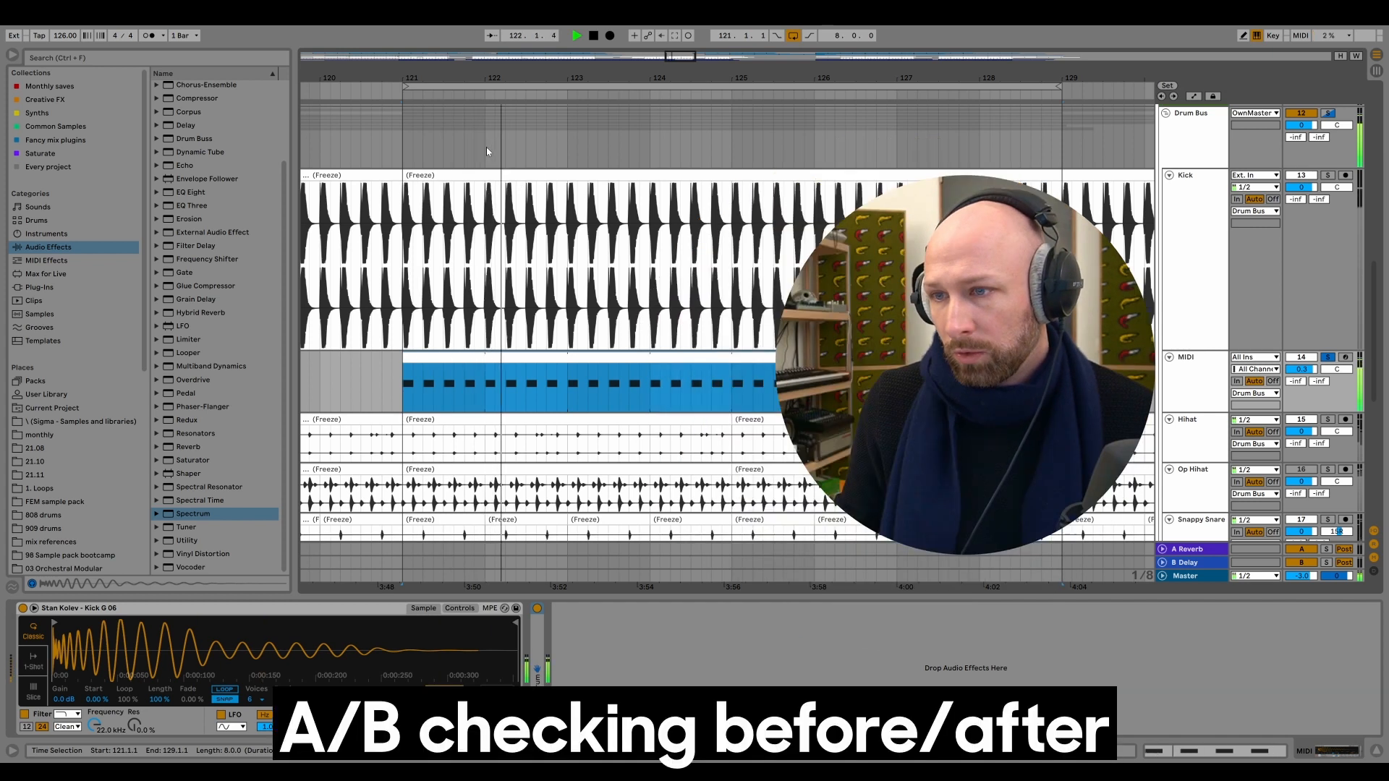
Compare the reference Kick with the new MIDI kick by alternately soloing the two tracks during playback.
click(1327, 175)
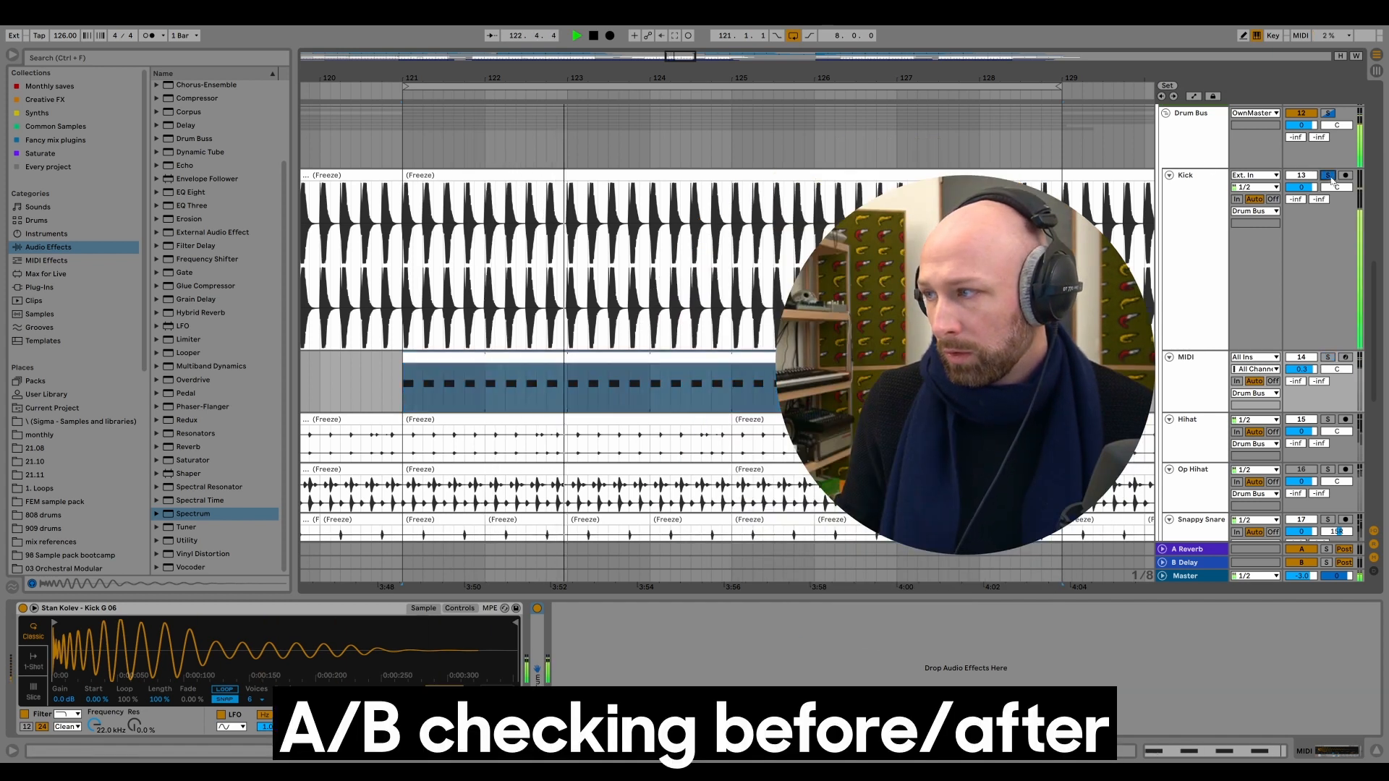
click(1328, 357)
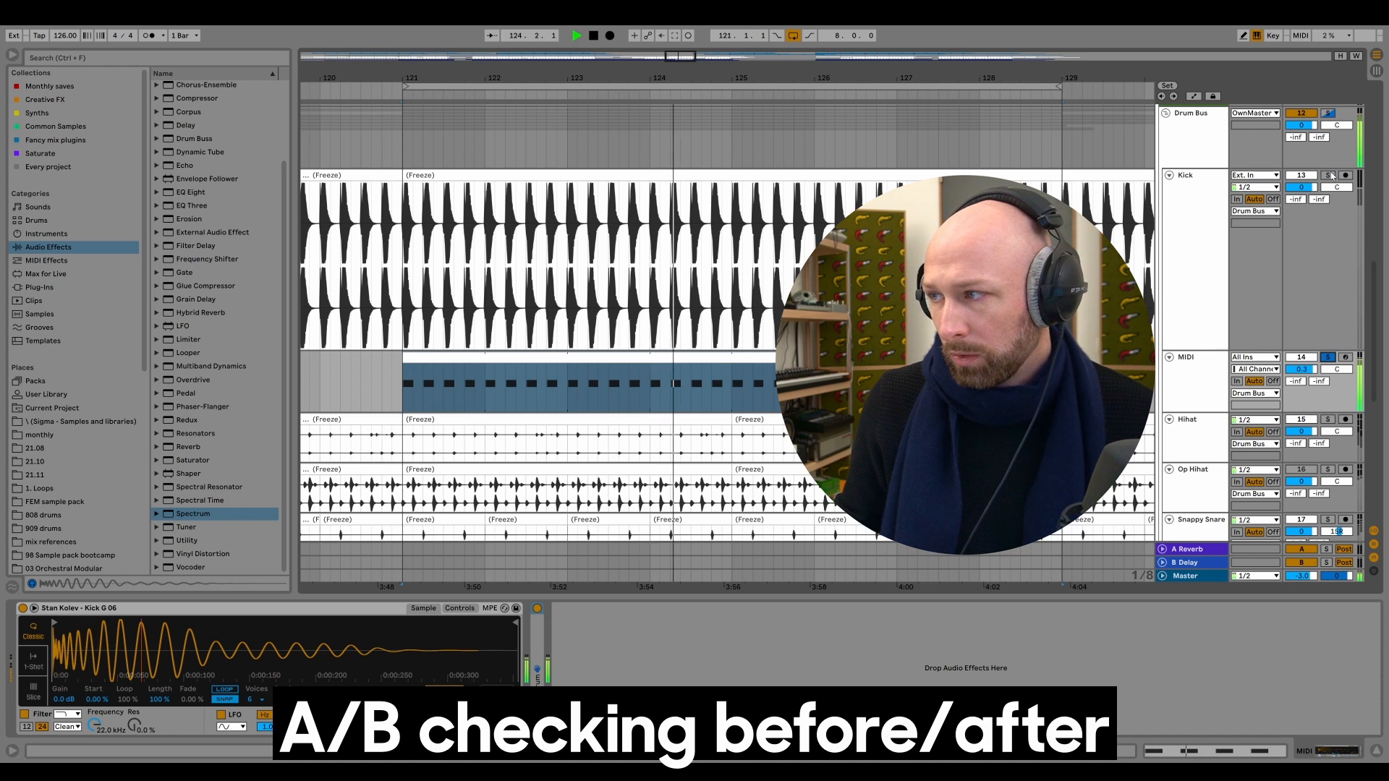
click(1327, 175)
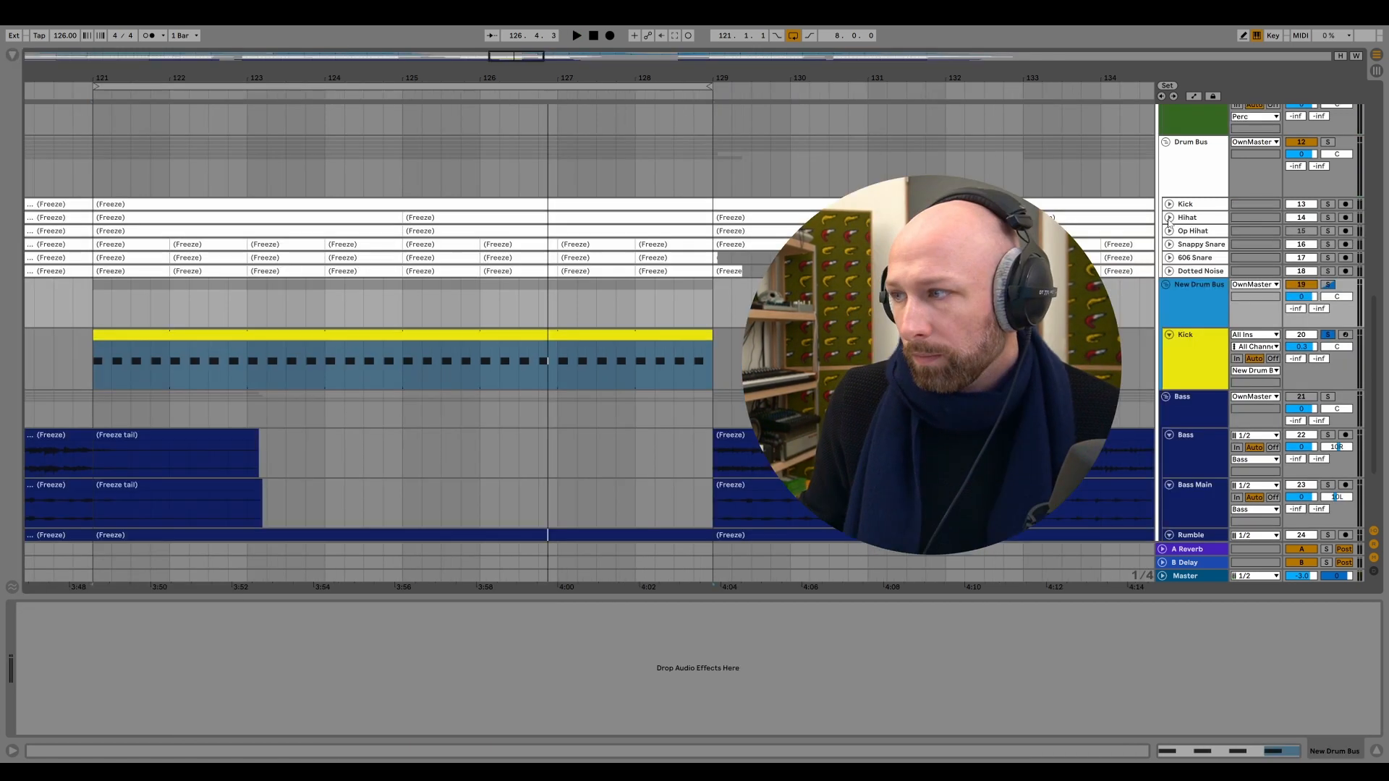
Unfold and solo the reference Hihat track, and play it to study its sound and frequency content.
scroll(1262, 230, up, 2)
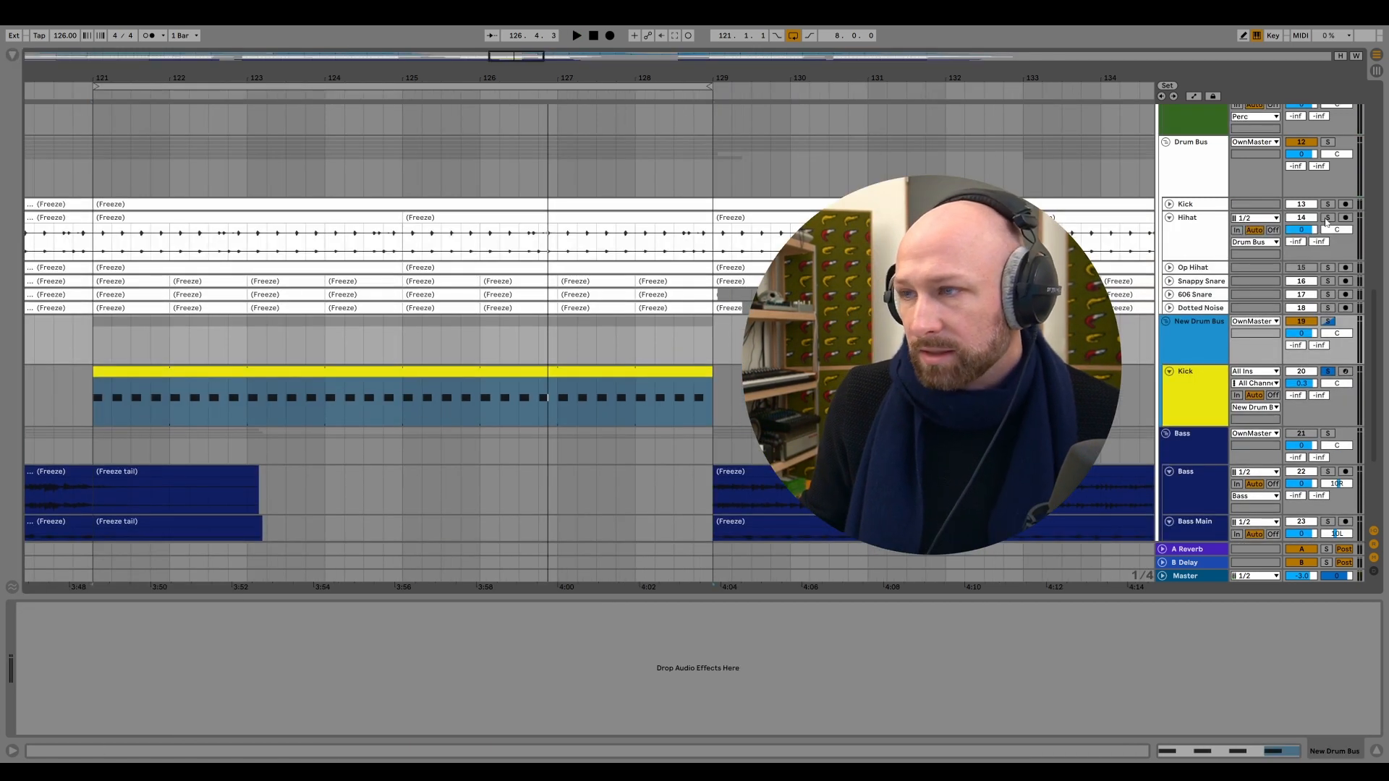
click(1327, 218)
key(space)
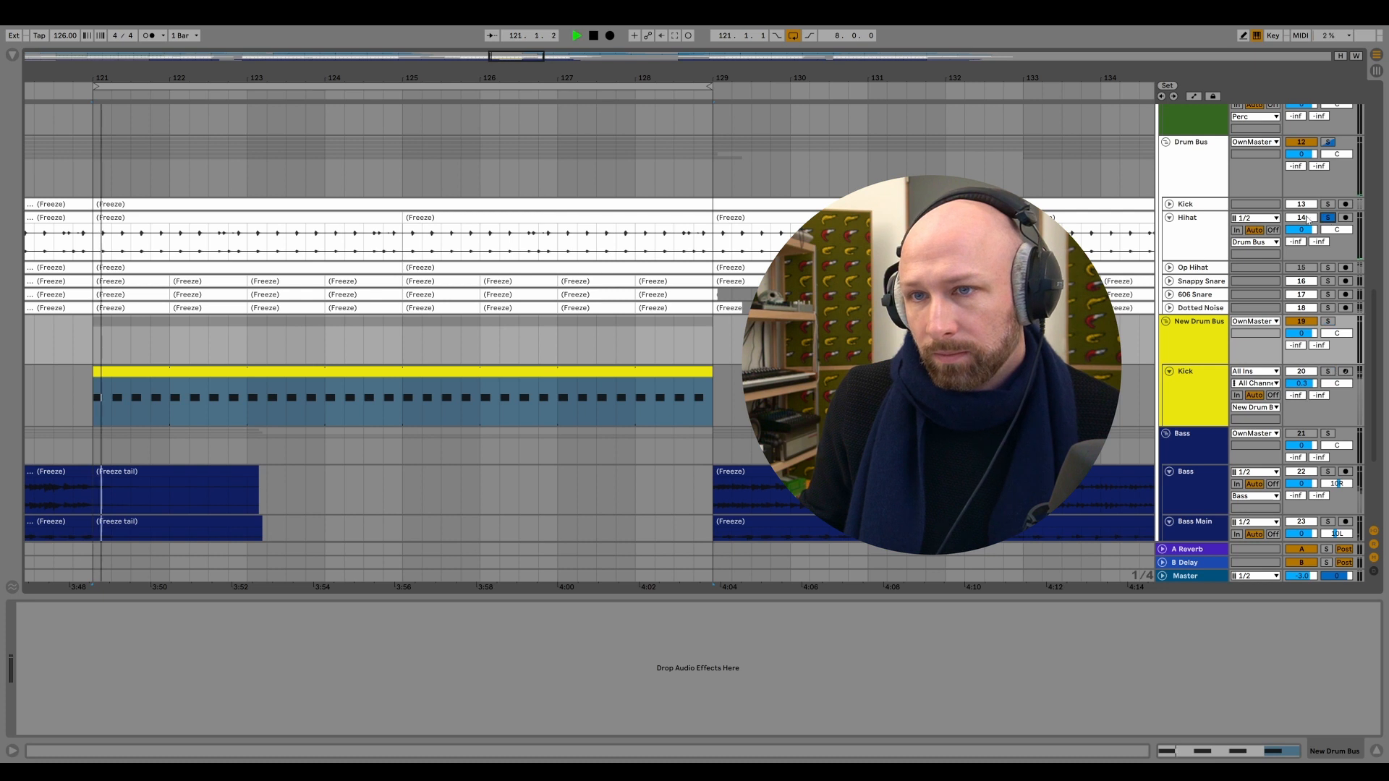
click(1203, 229)
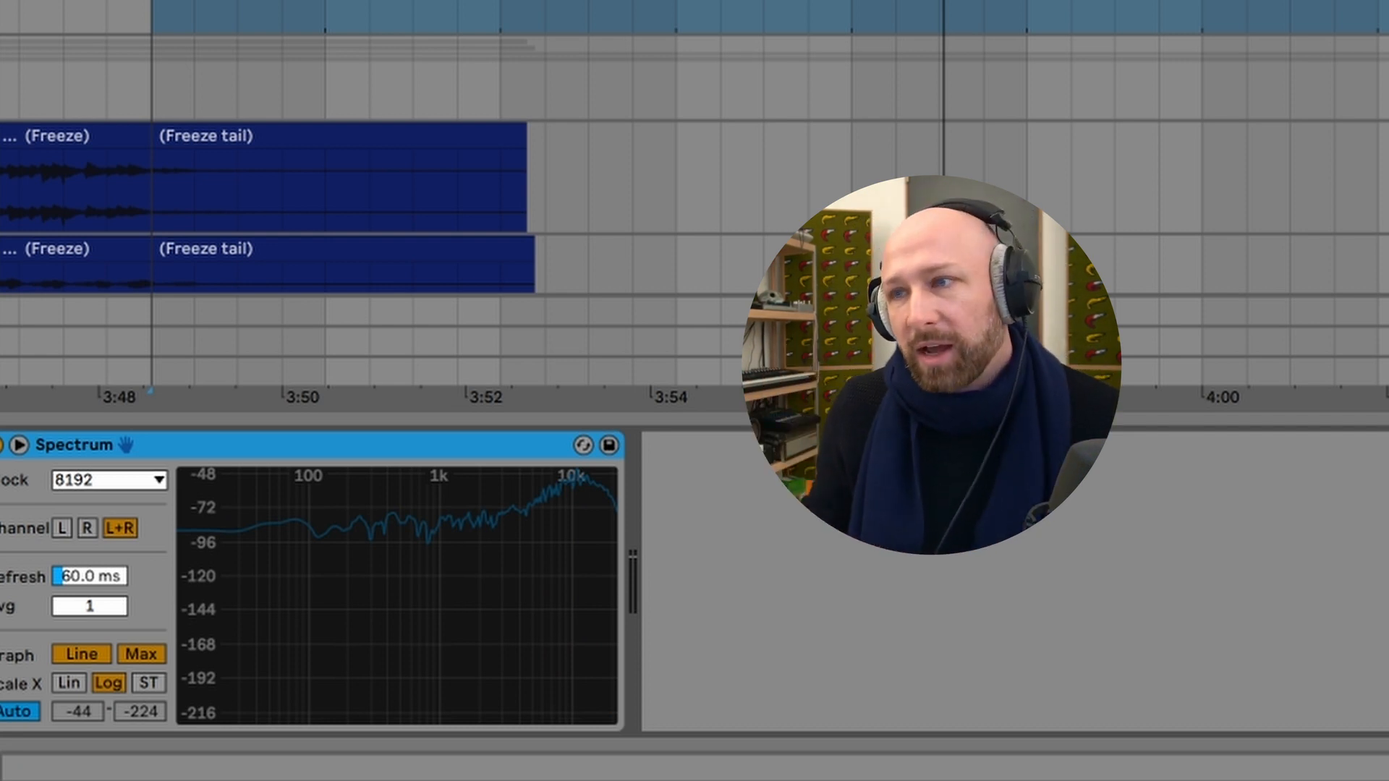
Insert a new MIDI track below the yellow Kick track in the New Drum Bus and name it Hihat.
click(1189, 389)
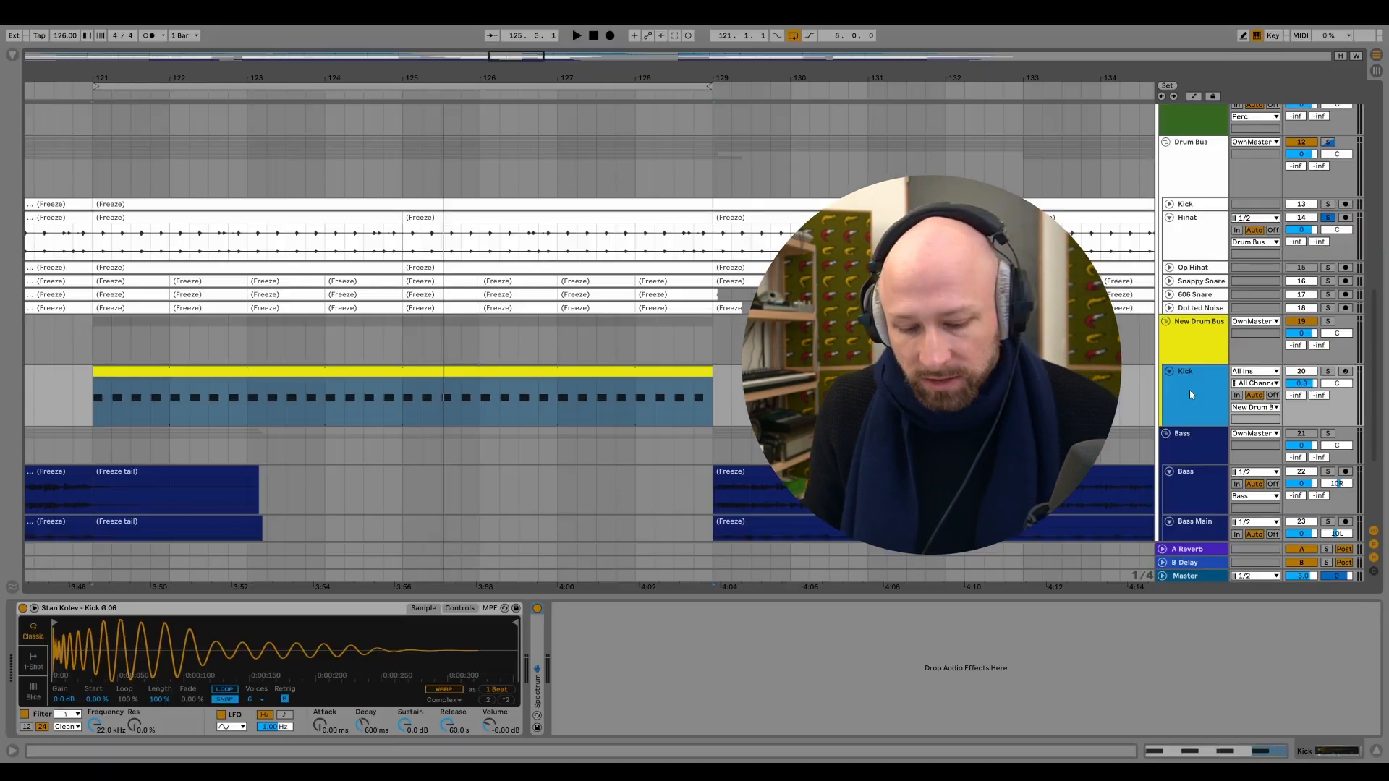
key(ctrl+shift+t)
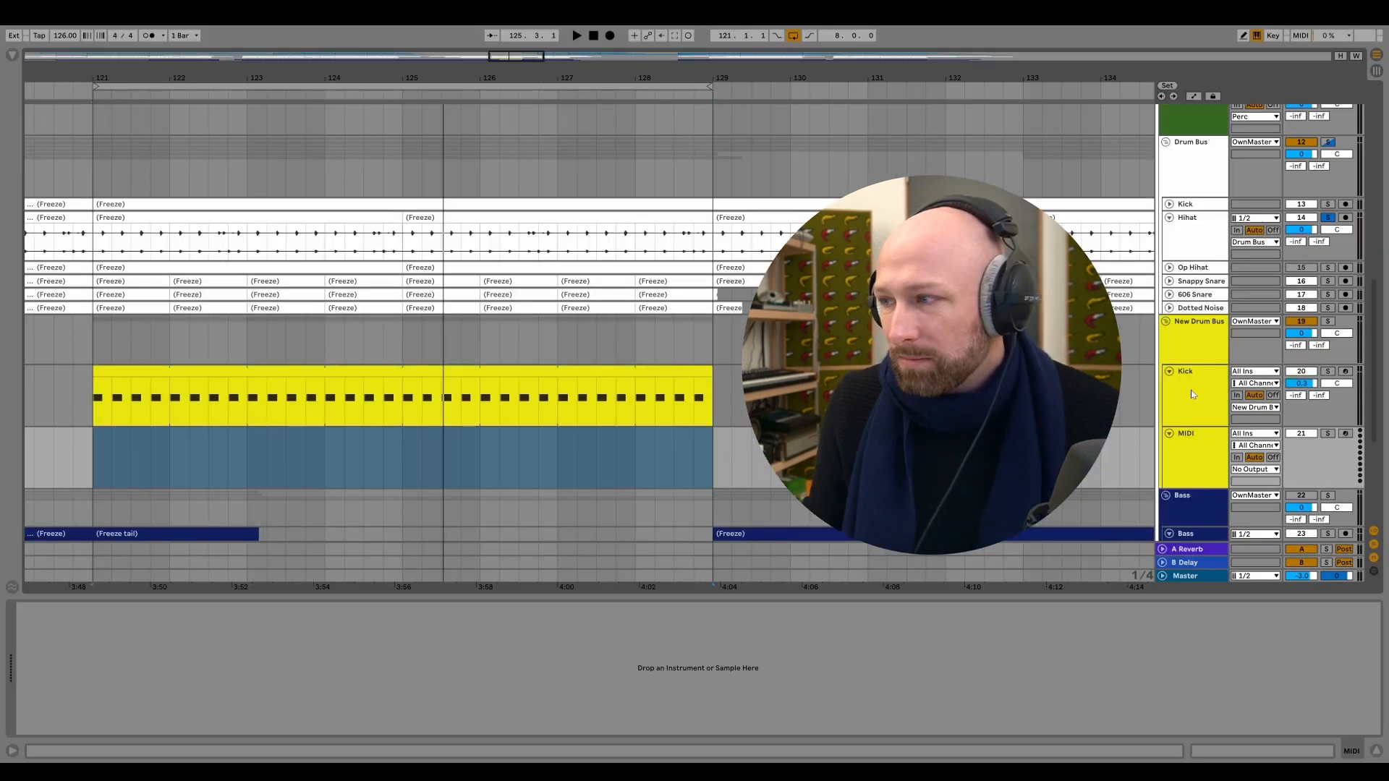
click(1179, 448)
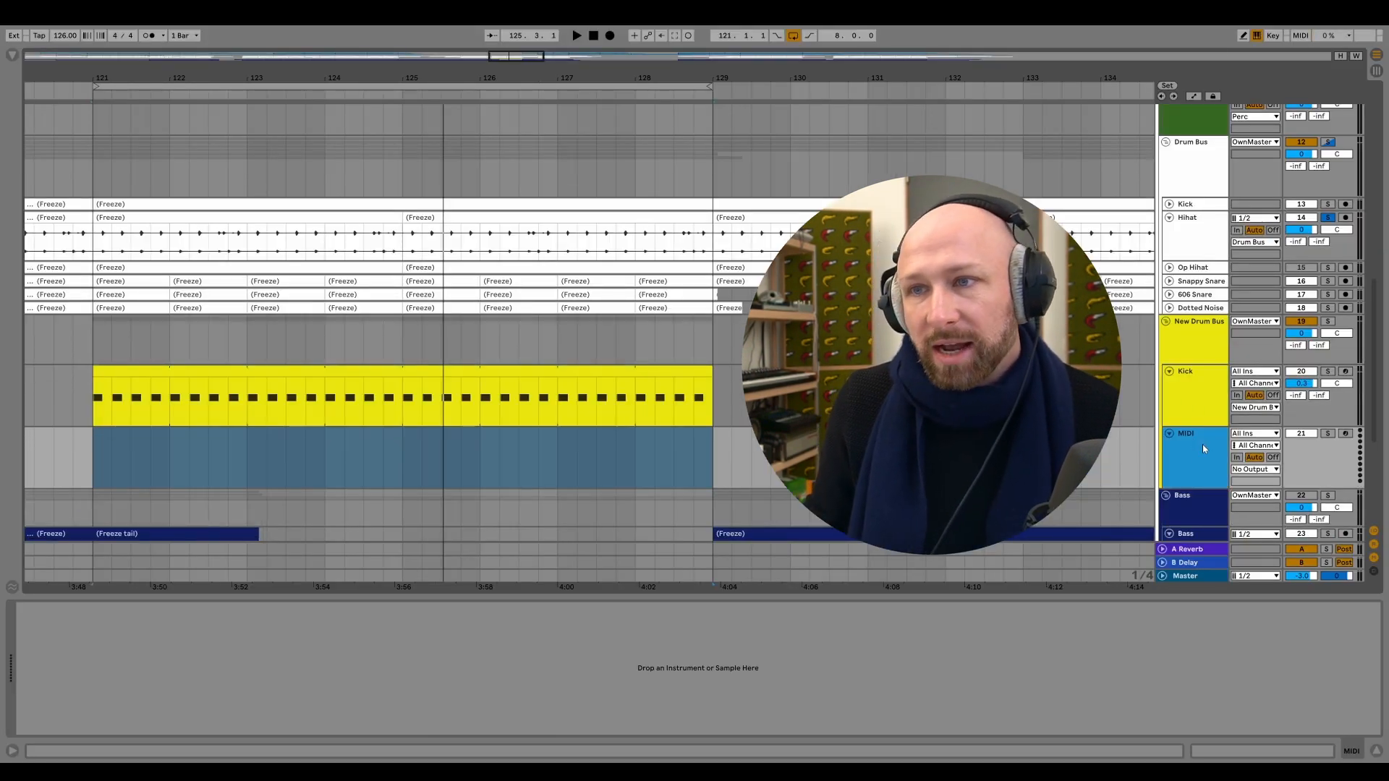
scroll(344, 238, down, 1)
key(ctrl+r)
text(Hih)
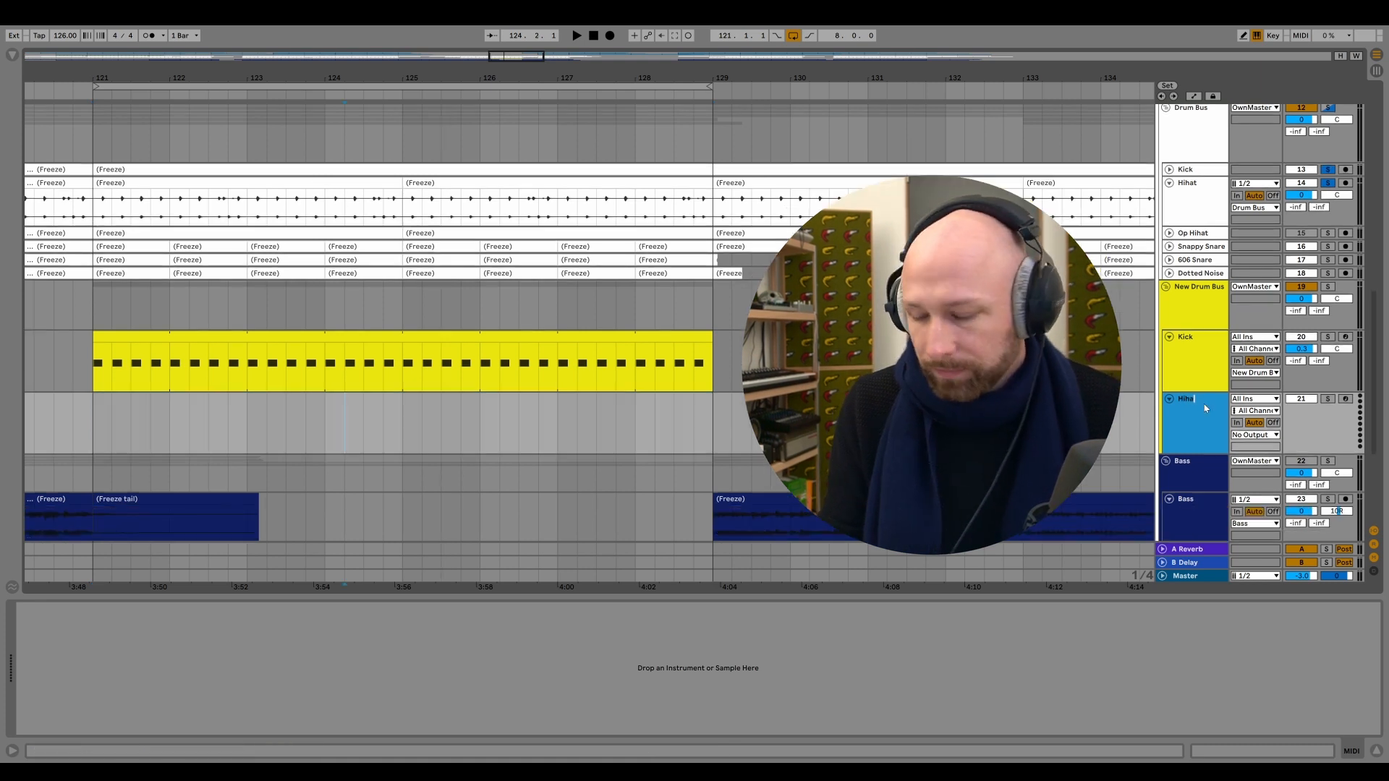
Copy the Kick's MIDI clip to the new Hihat track and shift its C3 notes to the offbeats, starting at 1.1.3.
drag(219, 336, 219, 403)
double_click(220, 399)
click(311, 693)
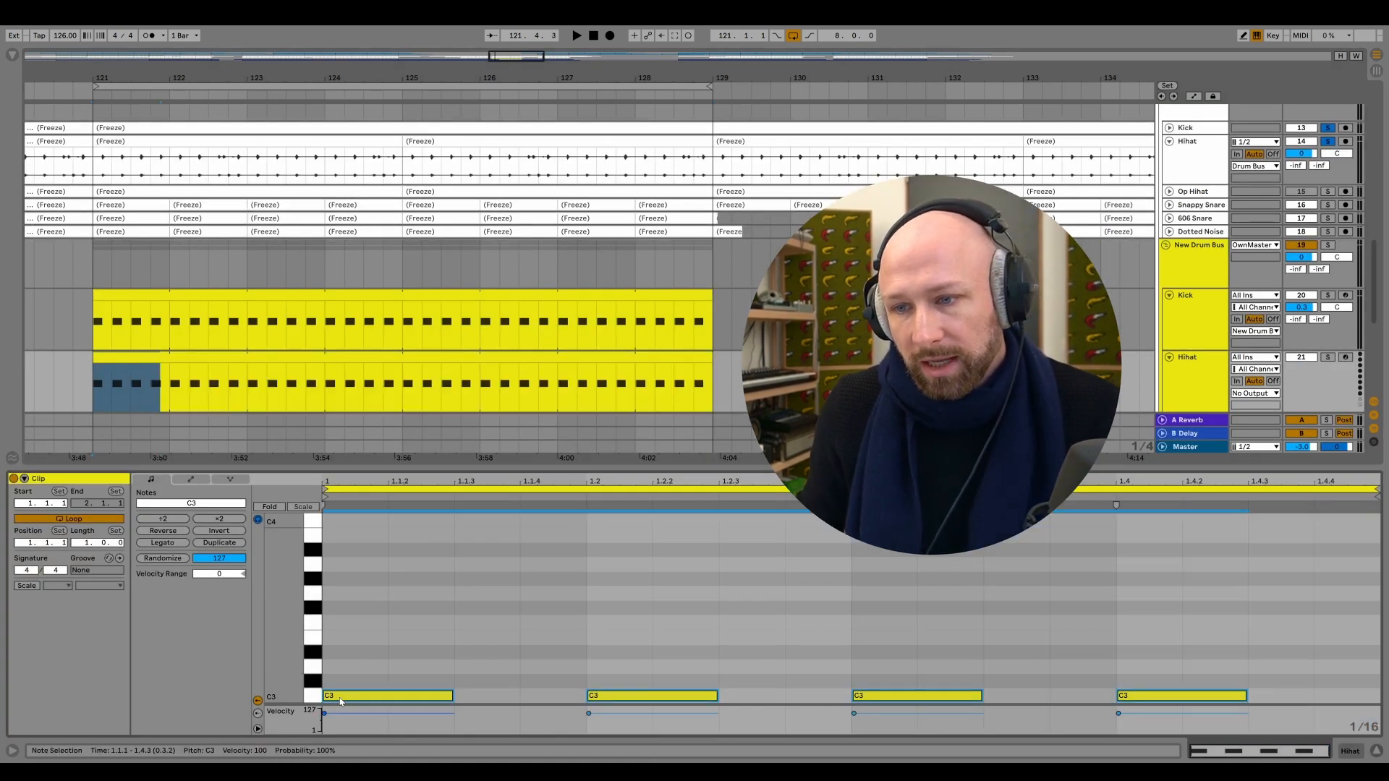
drag(358, 695, 490, 700)
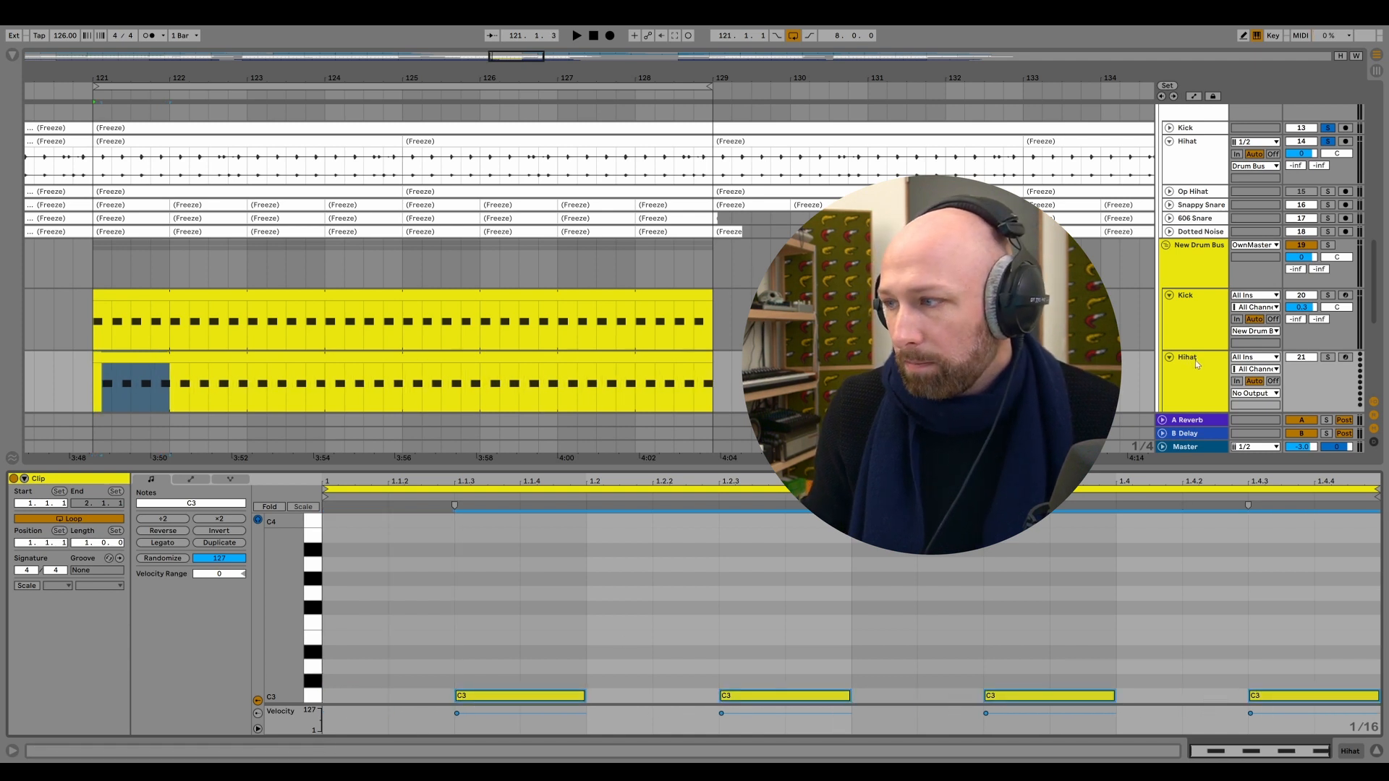
Find the 808 hi-hat samples in the sample library and load 808HH7_SP1200R.wav onto the new Hihat track.
click(1195, 364)
scroll(105, 121, down, 1)
click(13, 55)
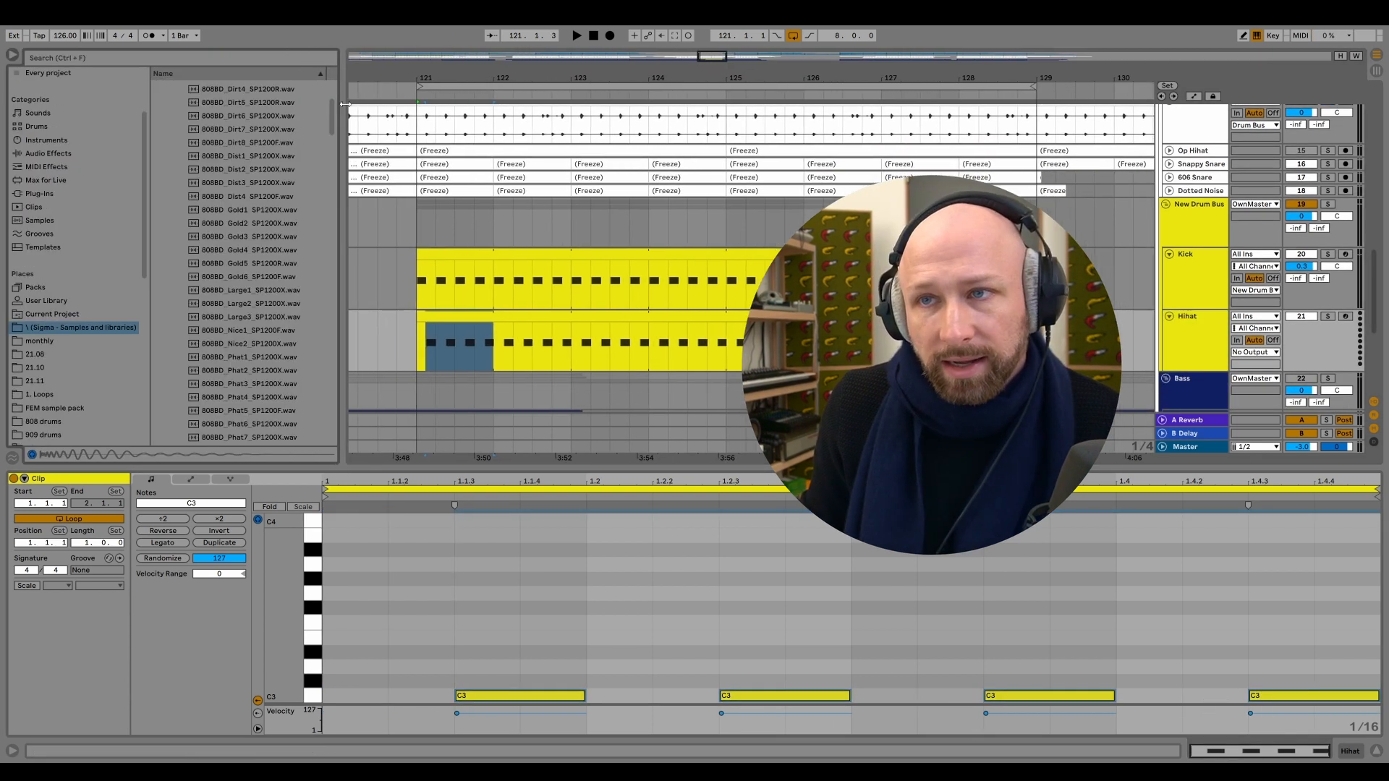
drag(340, 116, 345, 115)
drag(334, 112, 340, 309)
click(233, 179)
scroll(246, 181, up, 3)
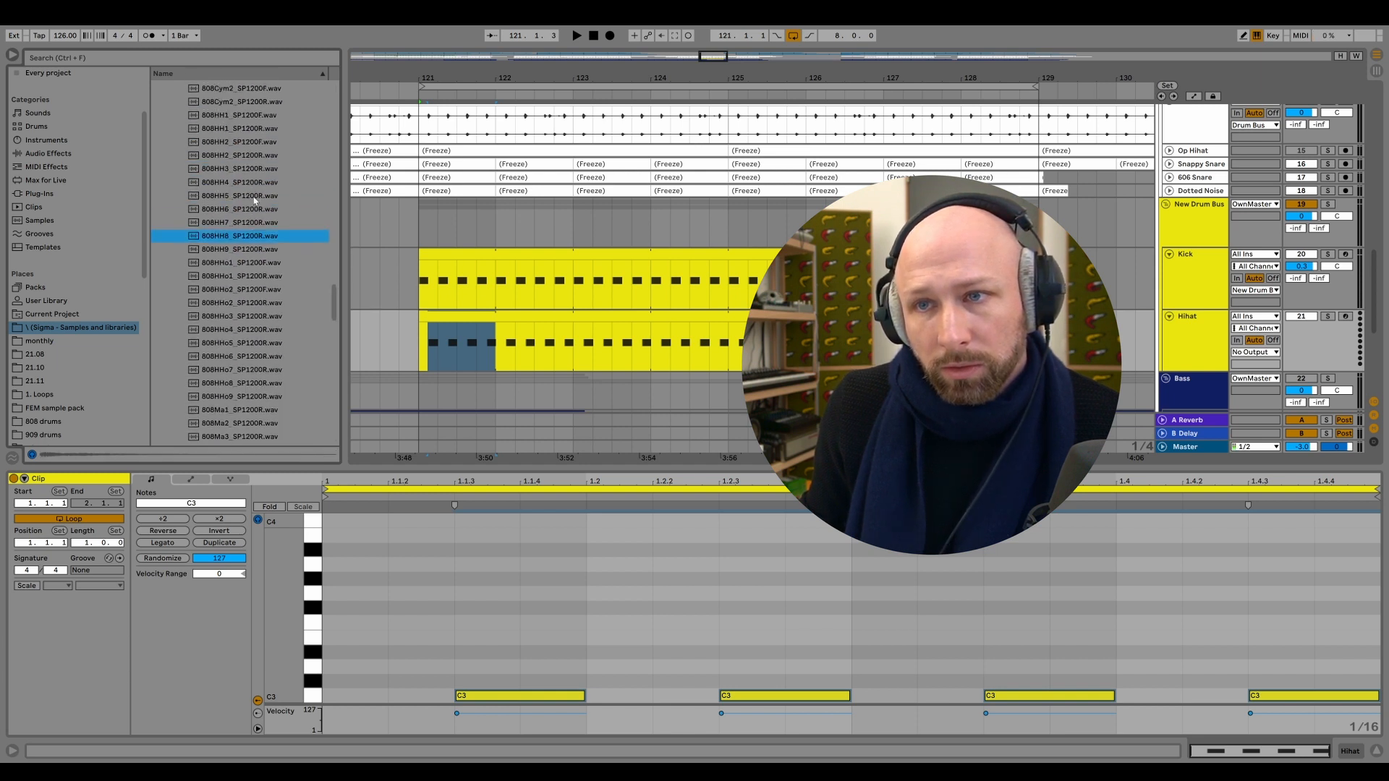
key(shift+Tab)
drag(233, 226, 423, 622)
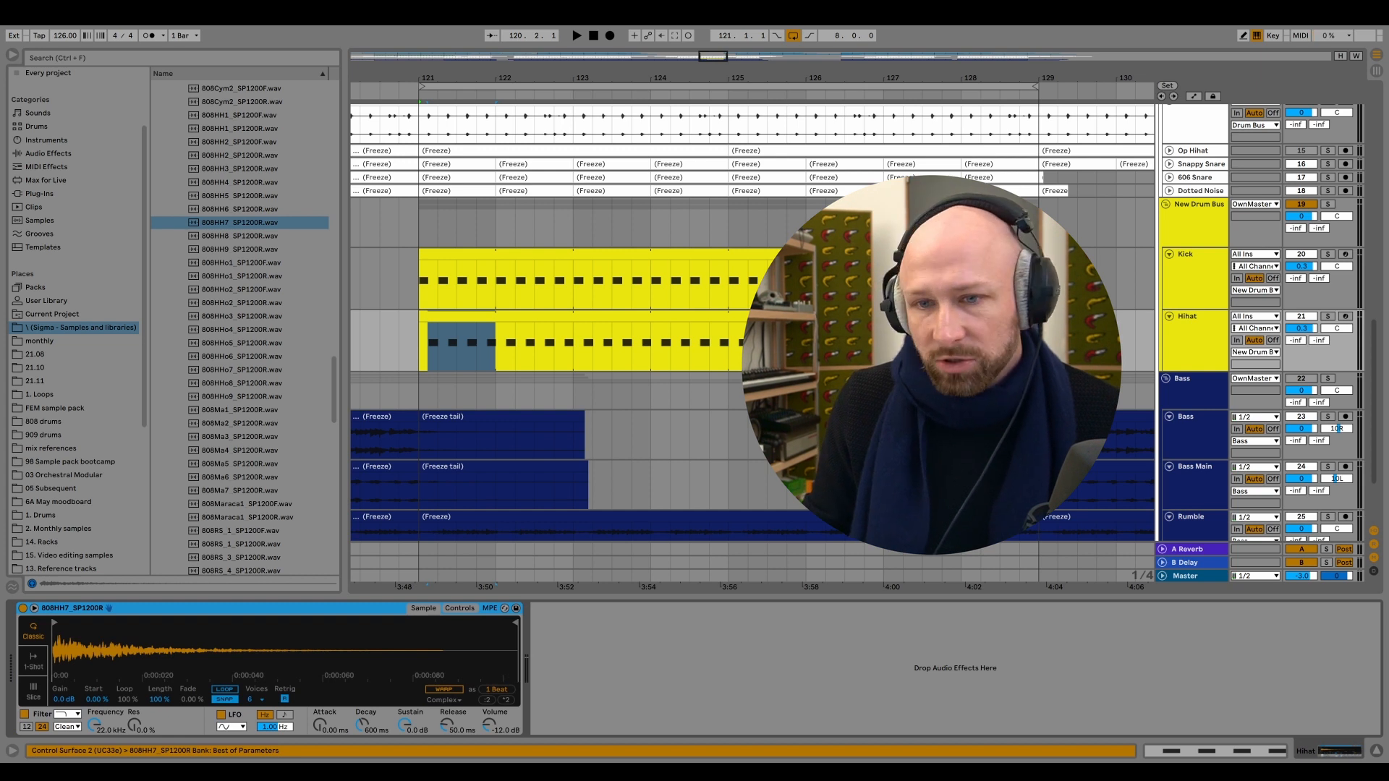
Play the loop with the New Drum Bus soloed to hear the new kick and hi-hat together.
key(space)
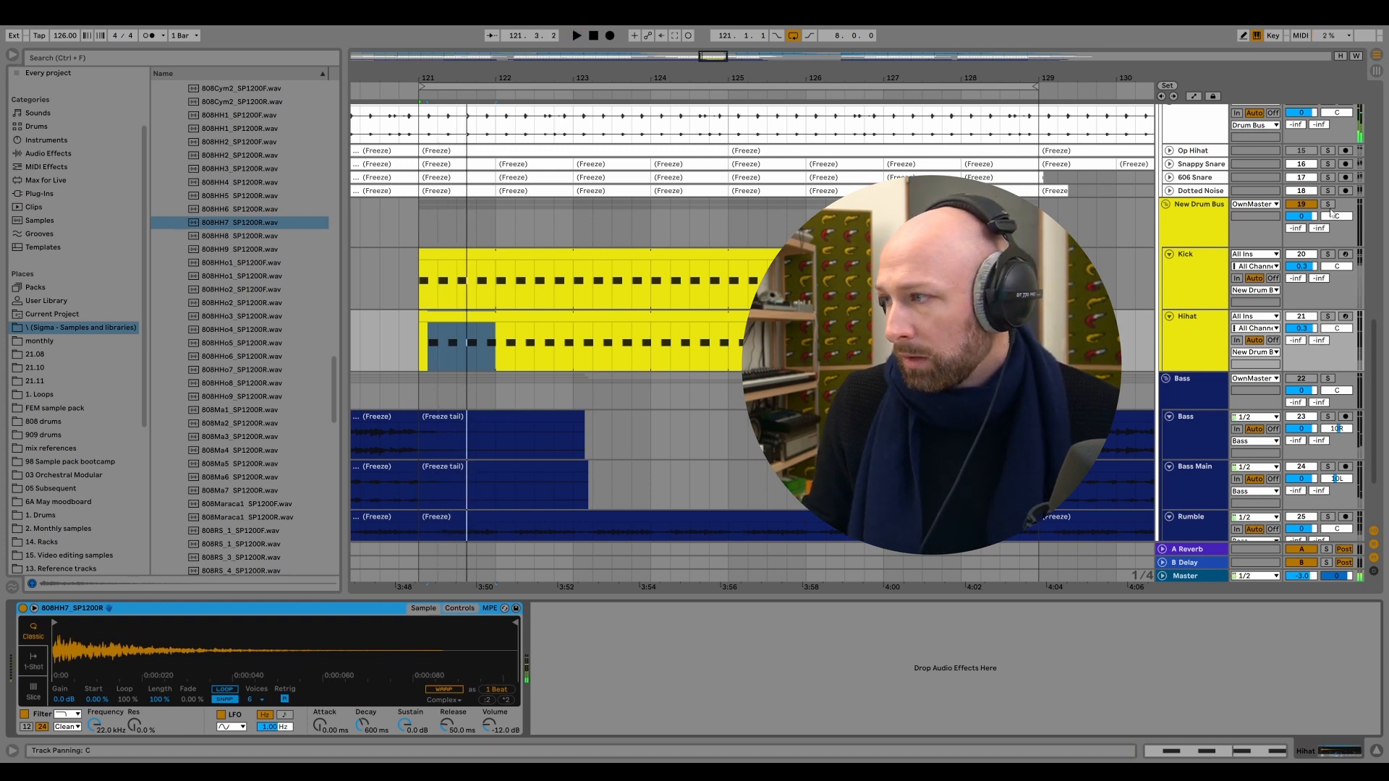
click(1327, 204)
click(1199, 348)
scroll(1199, 361, up, 2)
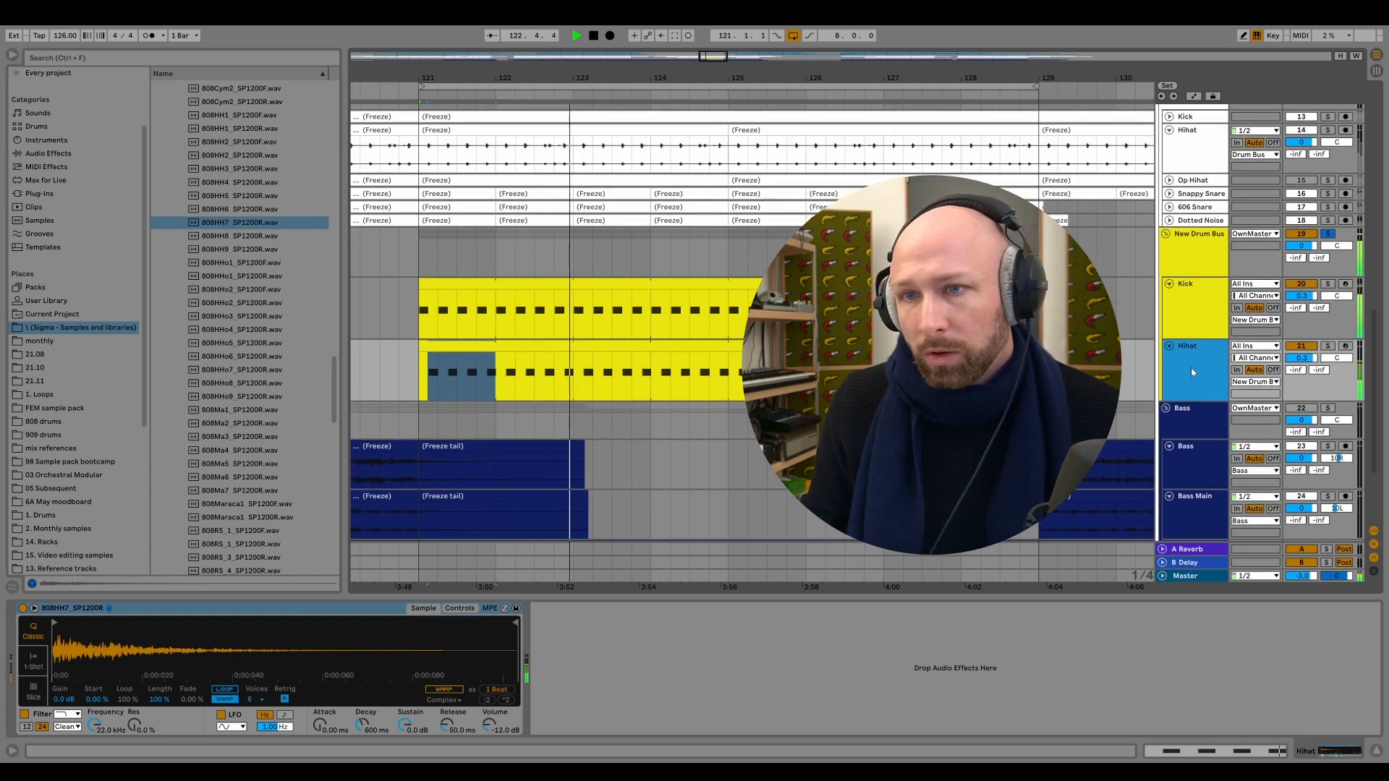
Add Drum Buss to the new Hihat track with Drive at 44%, Crunch at 29% and Damp at 16.3 kHz.
click(43, 155)
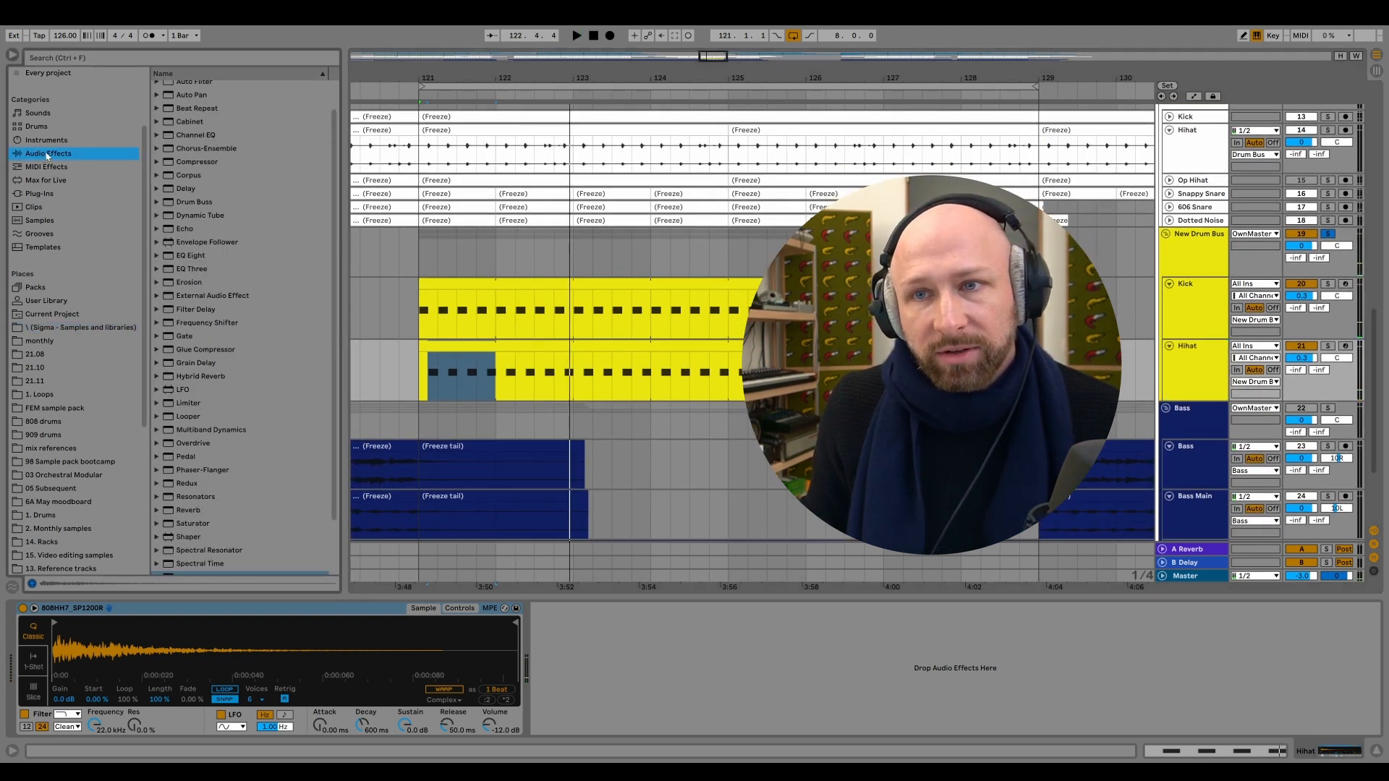
mouse_move(185, 205)
mouse_down()
mouse_move(568, 656)
mouse_move(597, 666)
mouse_move(592, 600)
mouse_up()
key(space)
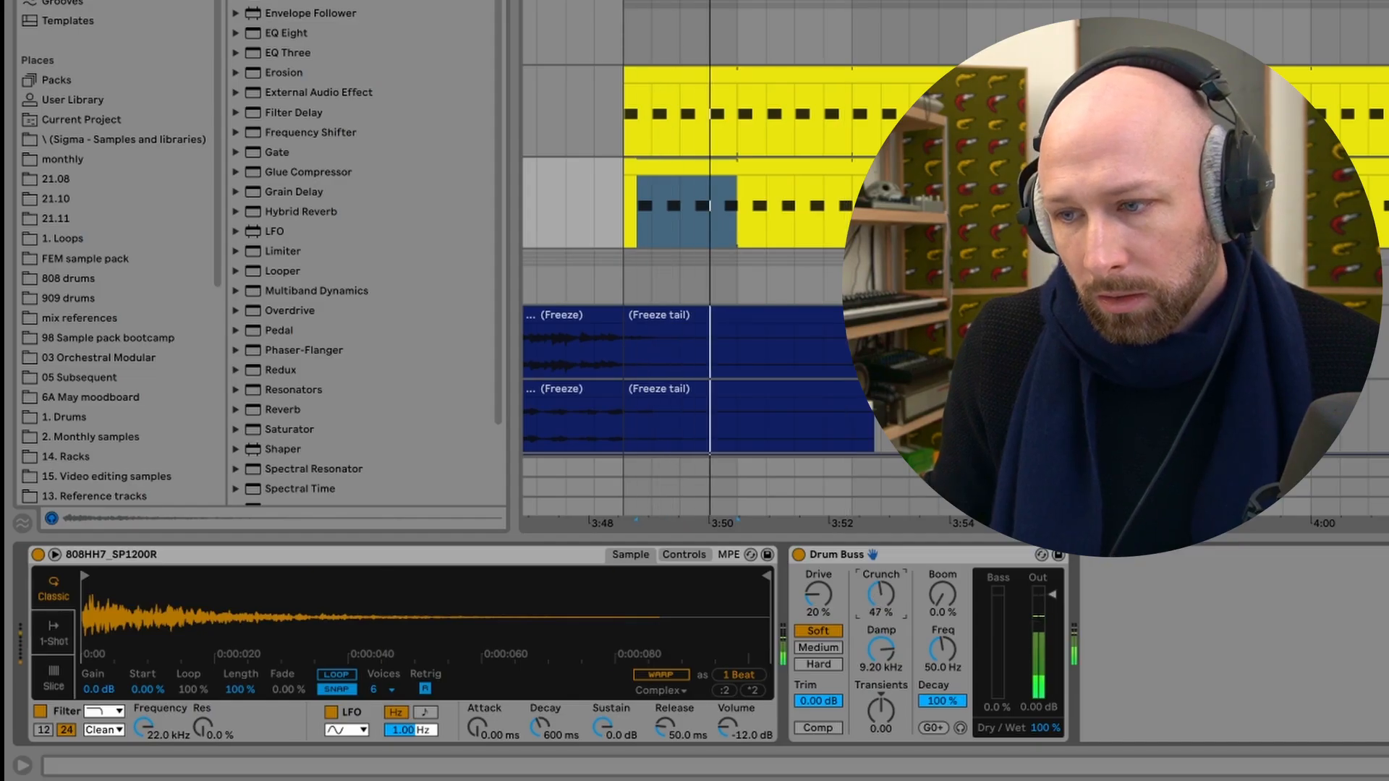
drag(881, 594, 881, 614)
drag(881, 650, 881, 608)
Tighten the hi-hat sampler's envelope by setting Sustain to -inf dB and Decay to 451 ms.
drag(602, 728, 603, 778)
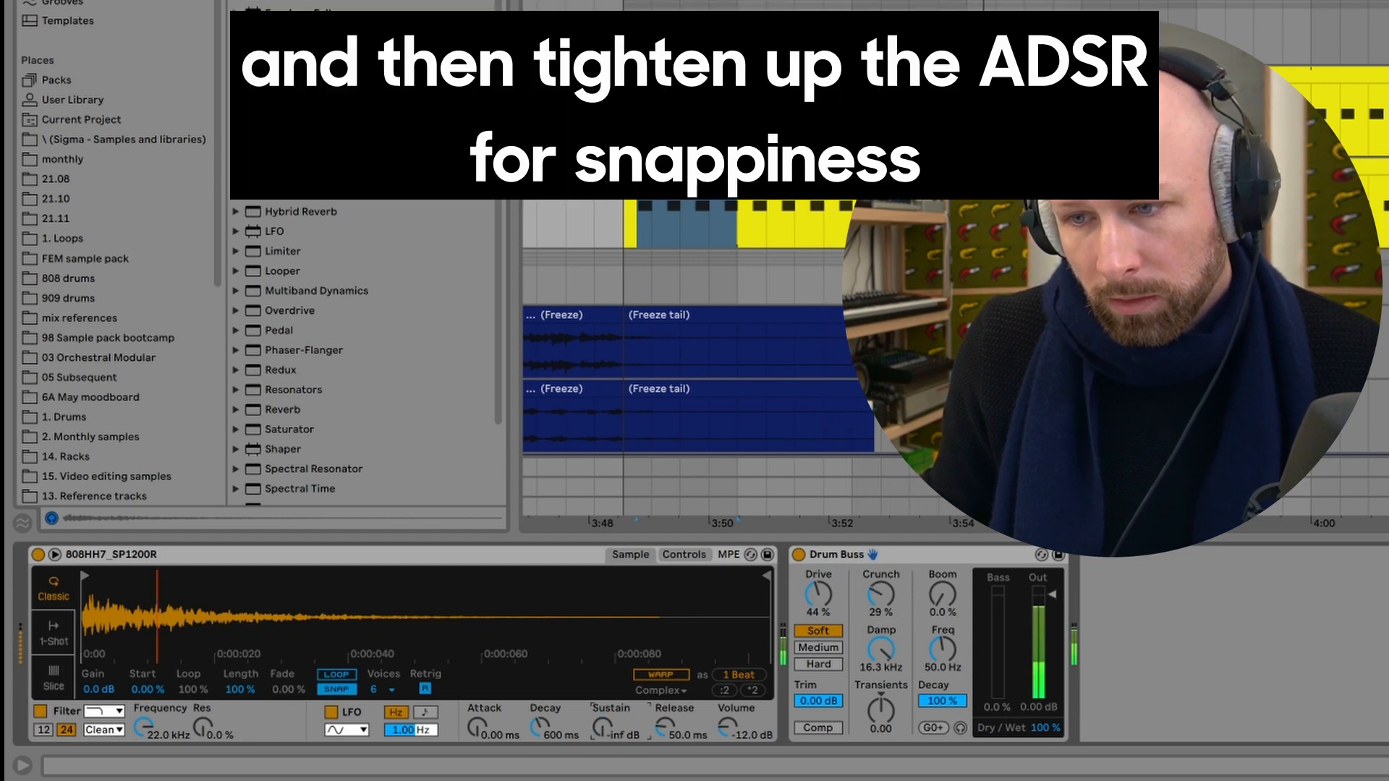
drag(539, 727, 539, 735)
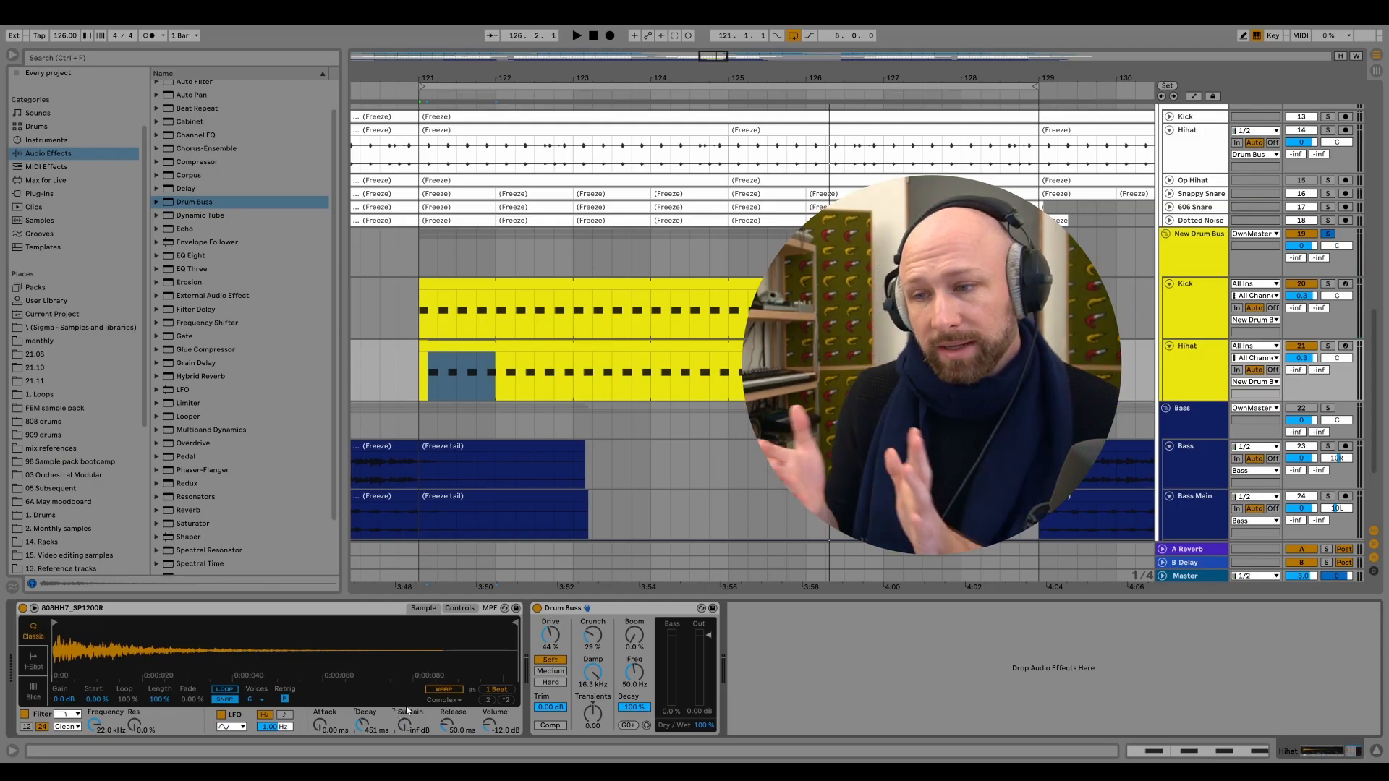
scroll(1322, 170, up, 3)
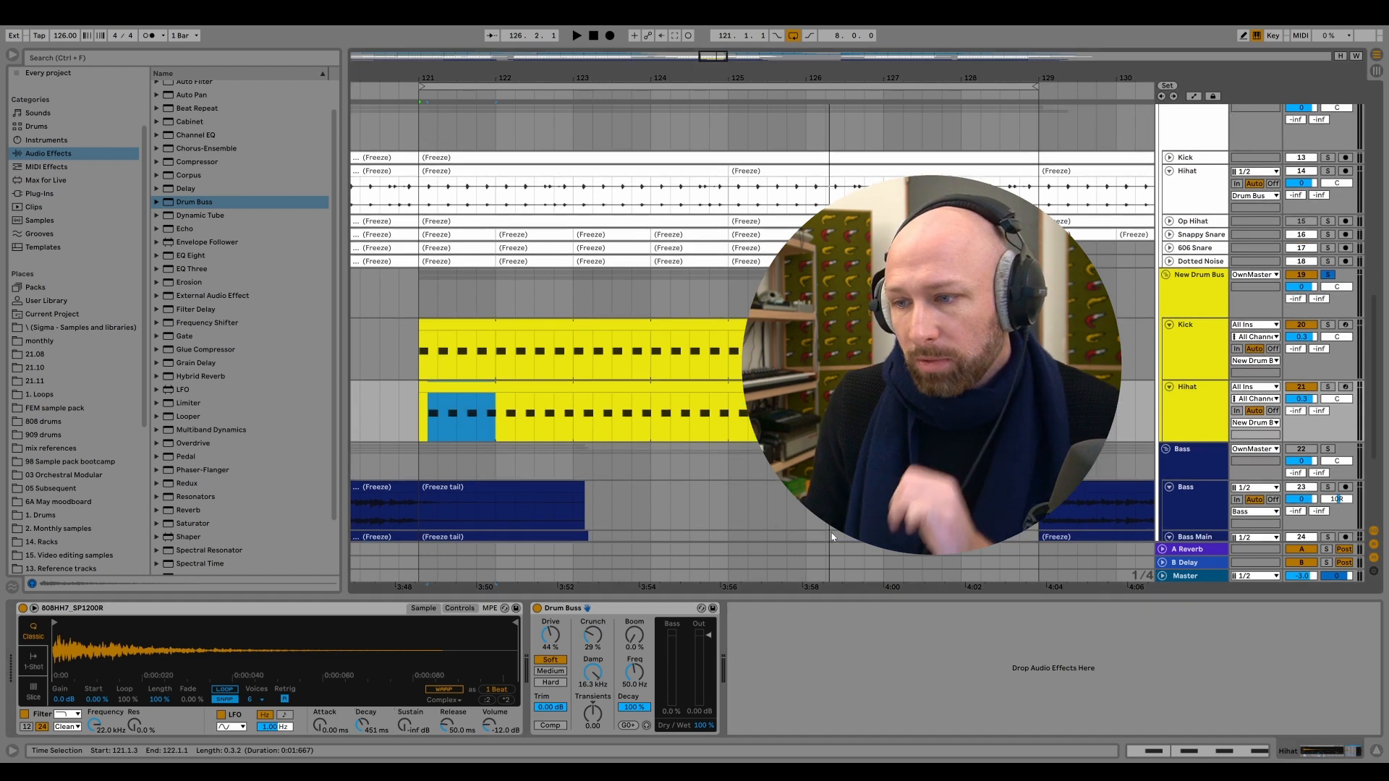
Compare the original Drum Bus, with only its Kick and Hihat soloed, against the soloed New Drum Bus during loop playback.
click(1328, 136)
key(space)
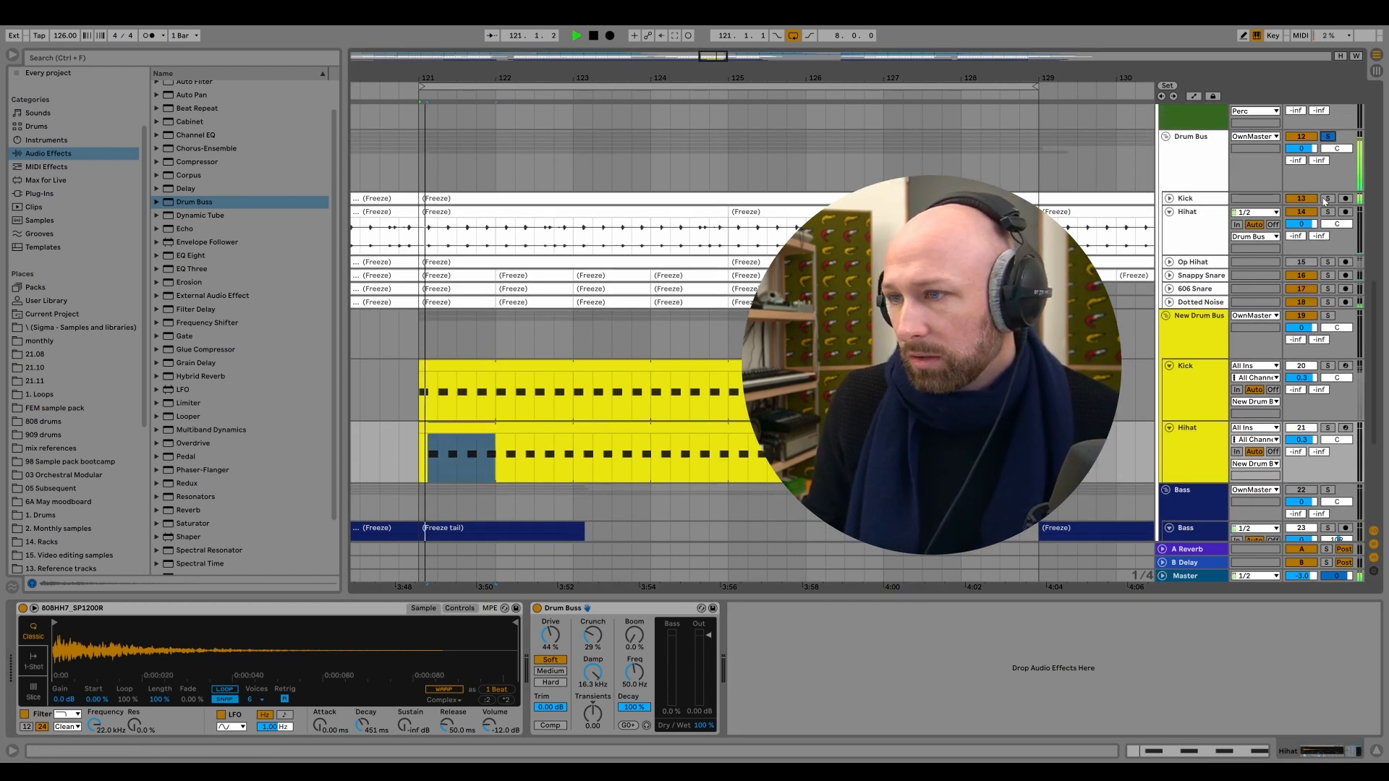
click(1328, 212)
ctrl+click(1328, 198)
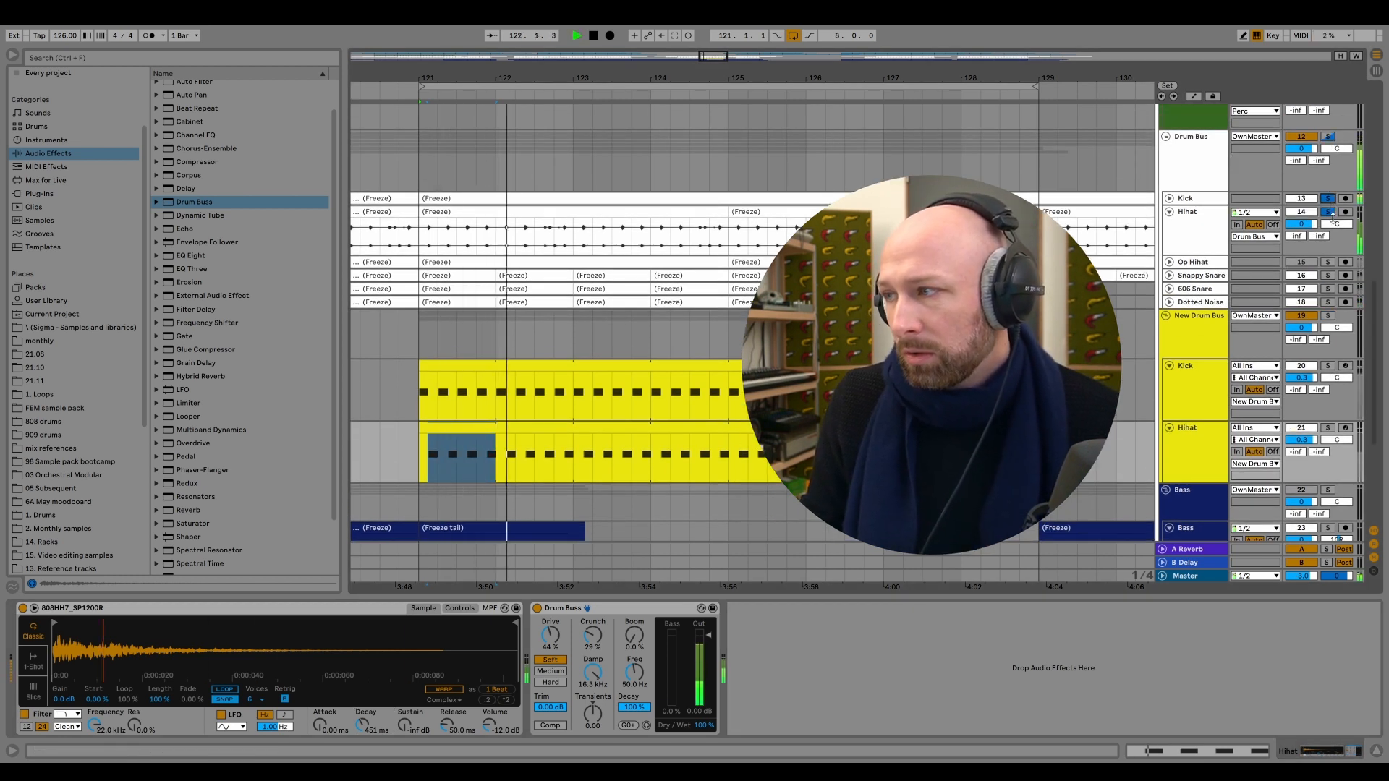
click(1328, 316)
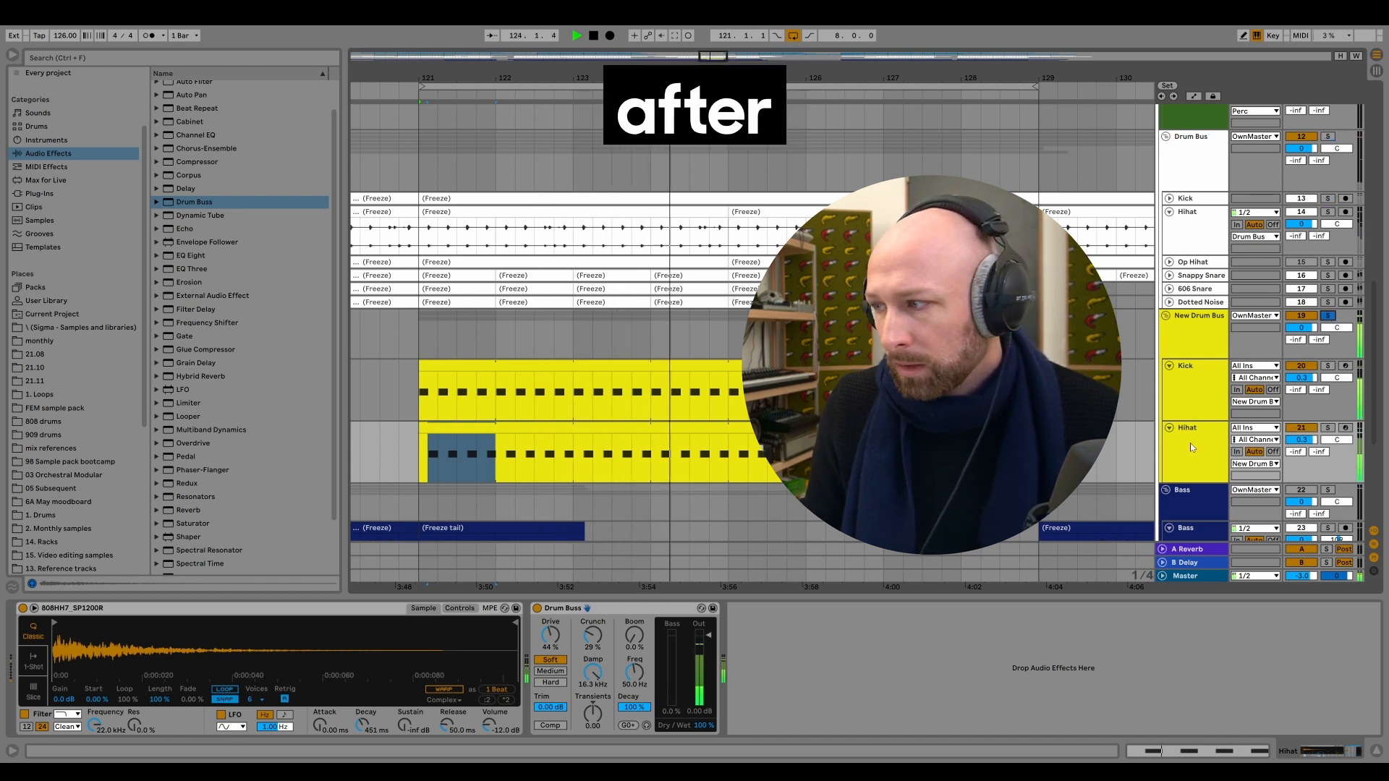
key(space)
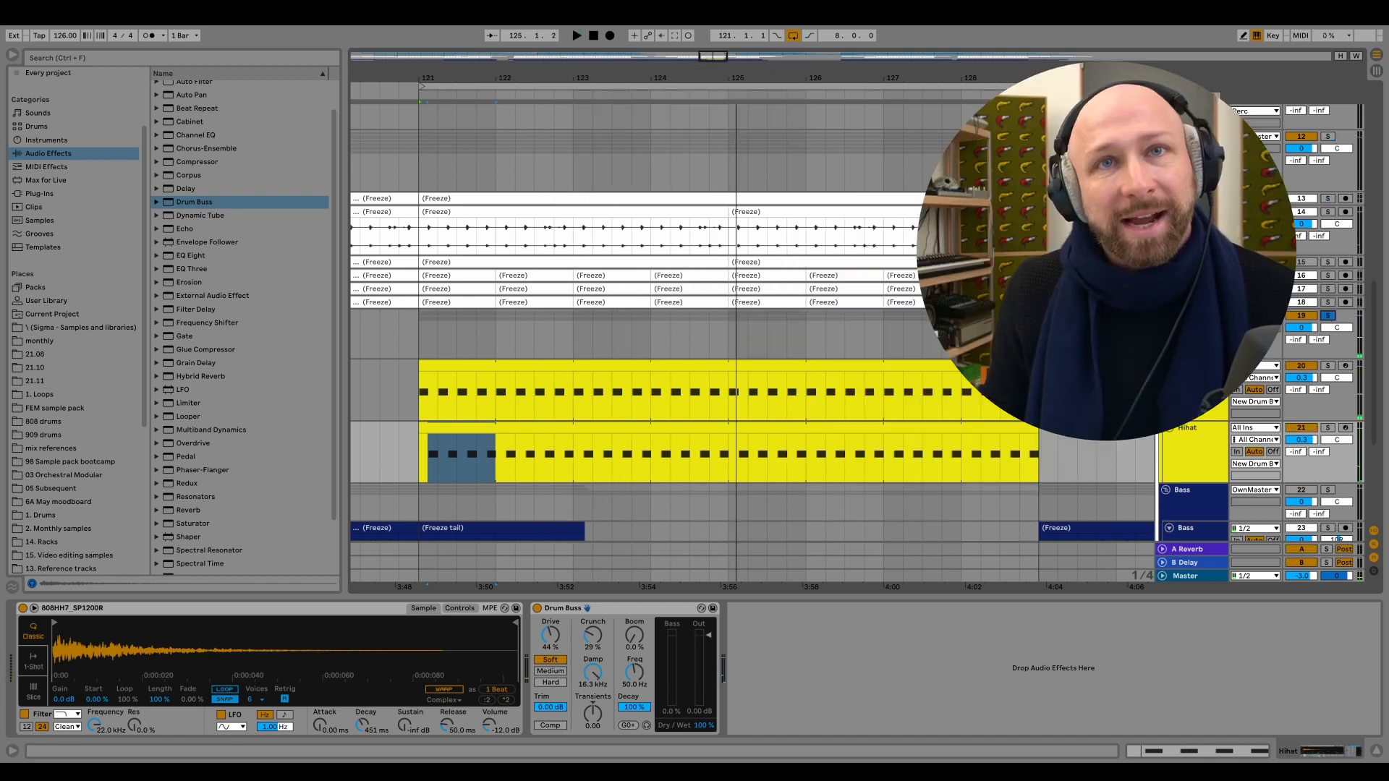
Add a ping-pong Delay to the new Hihat track with Dry/Wet at 13% and its filter at 2.32 kHz, width 3.18.
click(1199, 437)
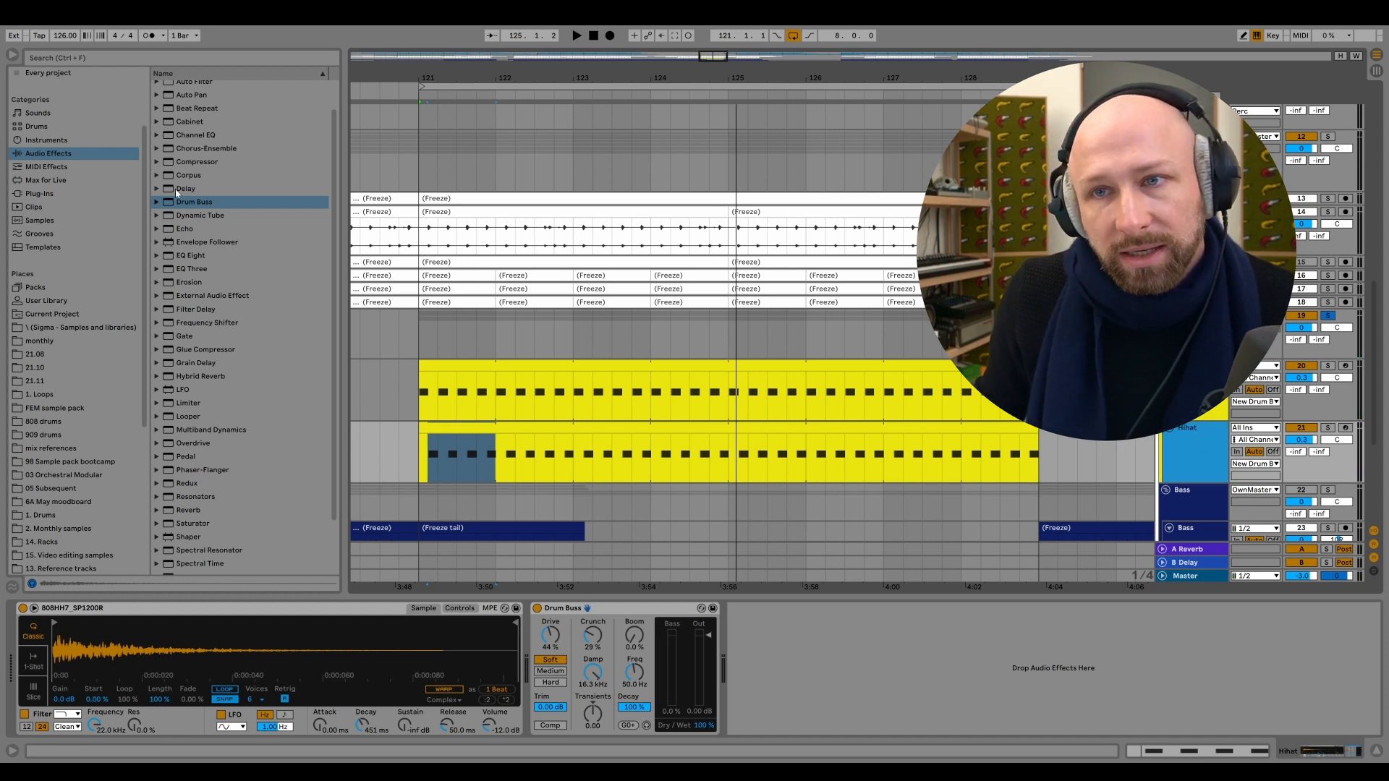
drag(177, 190, 787, 690)
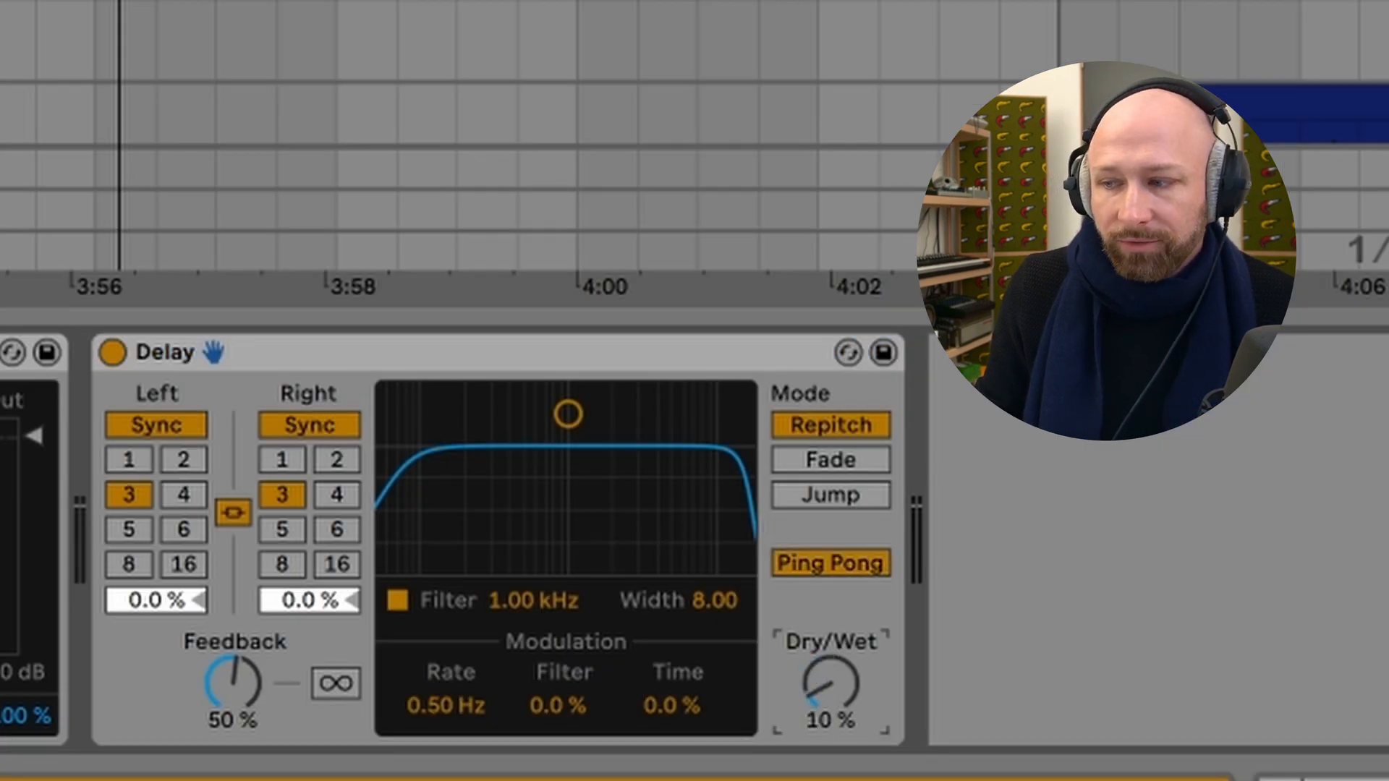
drag(832, 671, 830, 672)
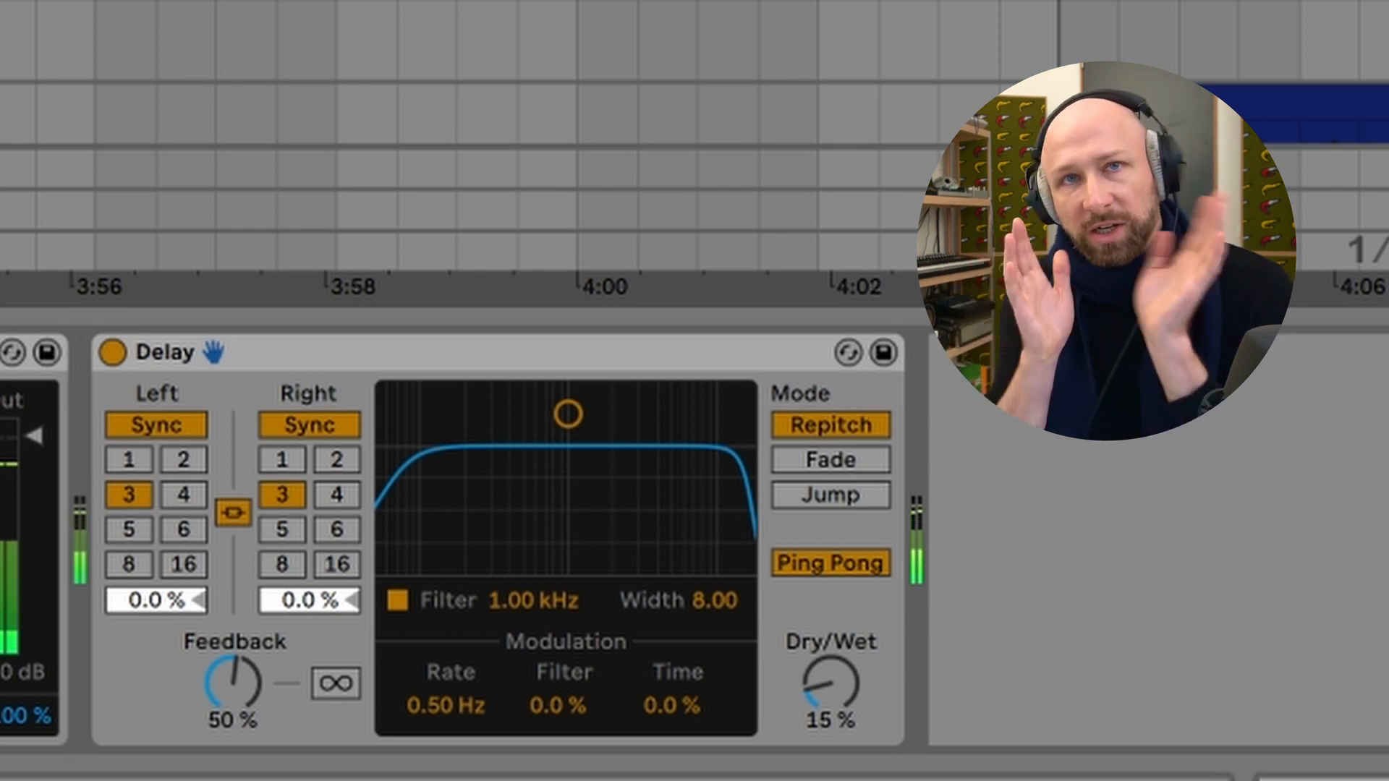
mouse_move(840, 701)
mouse_down()
mouse_move(841, 715)
mouse_move(841, 691)
mouse_up()
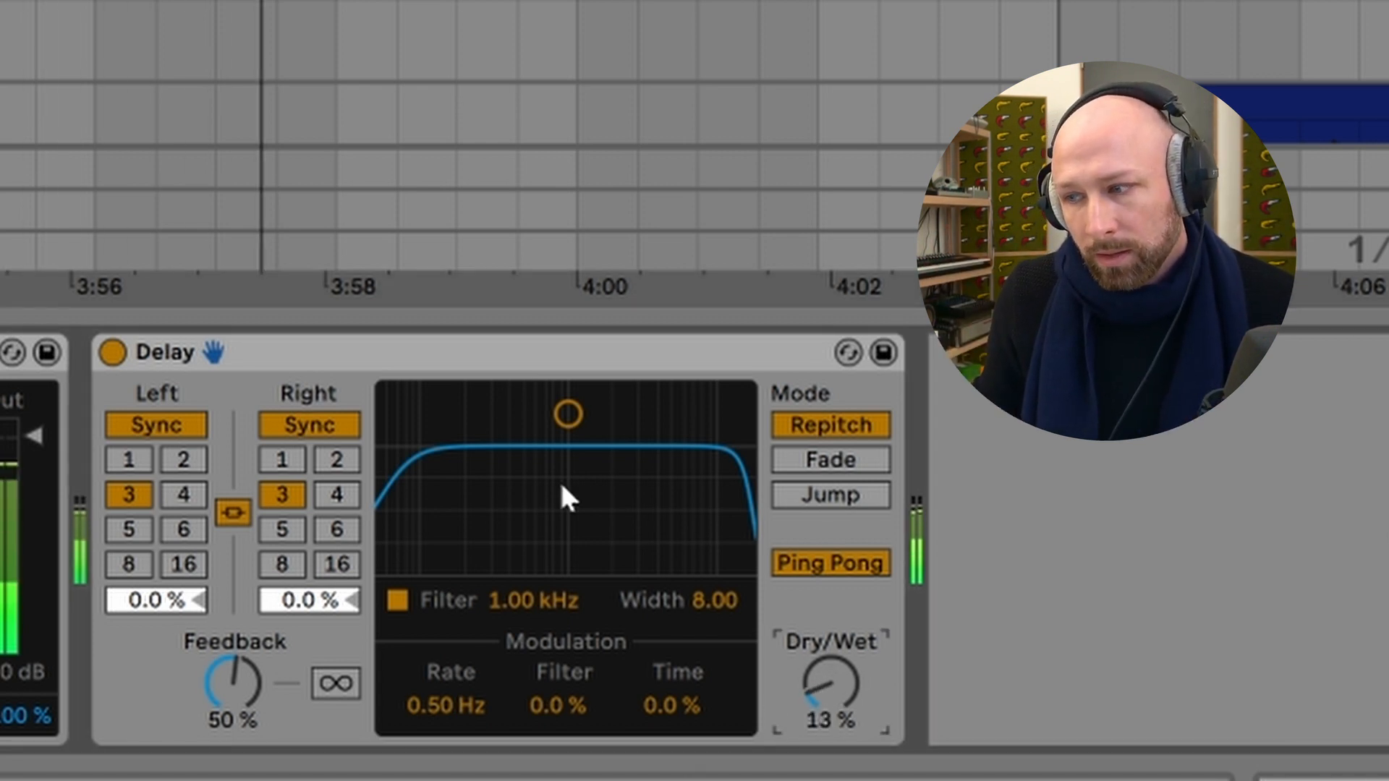
drag(571, 412, 618, 508)
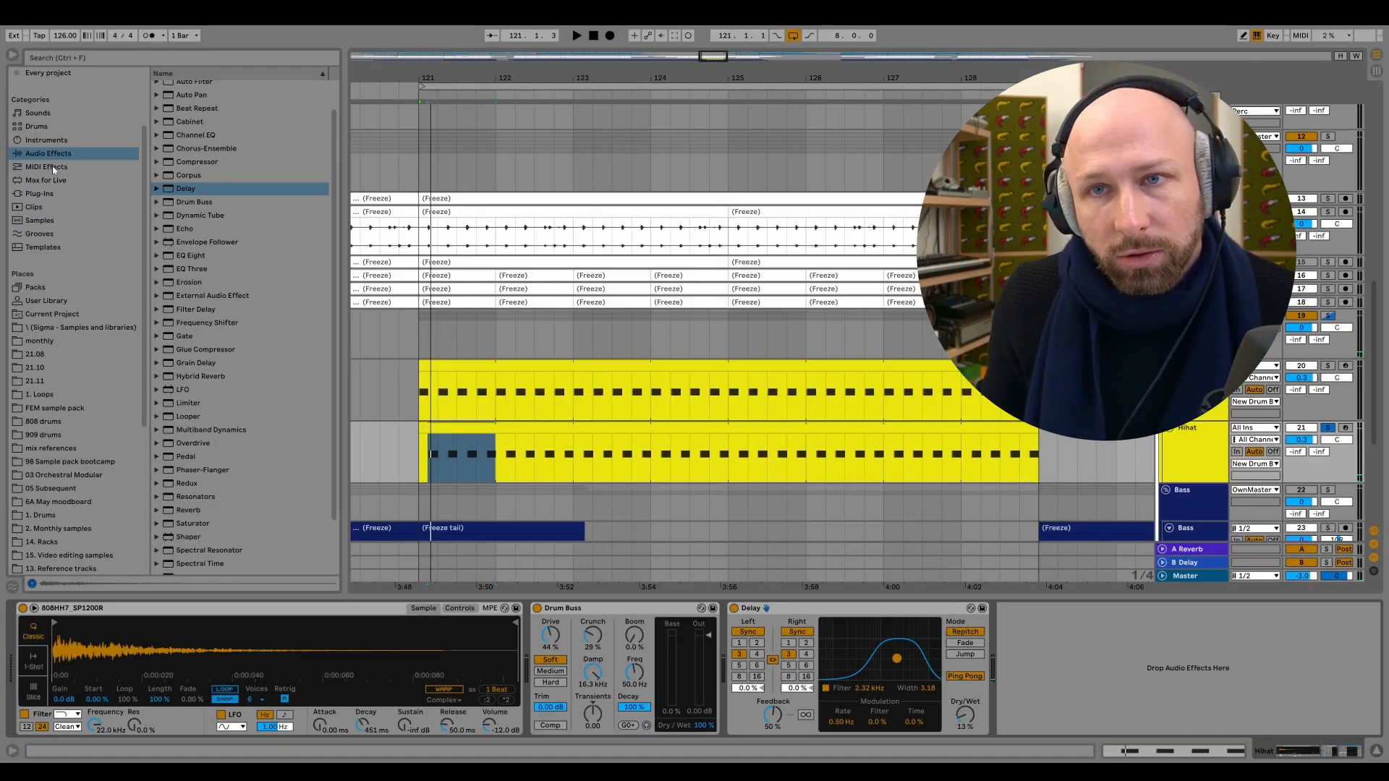
Add the ValhallaRoom reverb from the Fancy mix plugins collection after the Delay on the new Hihat track.
scroll(55, 167, up, 3)
click(56, 140)
drag(206, 221, 214, 233)
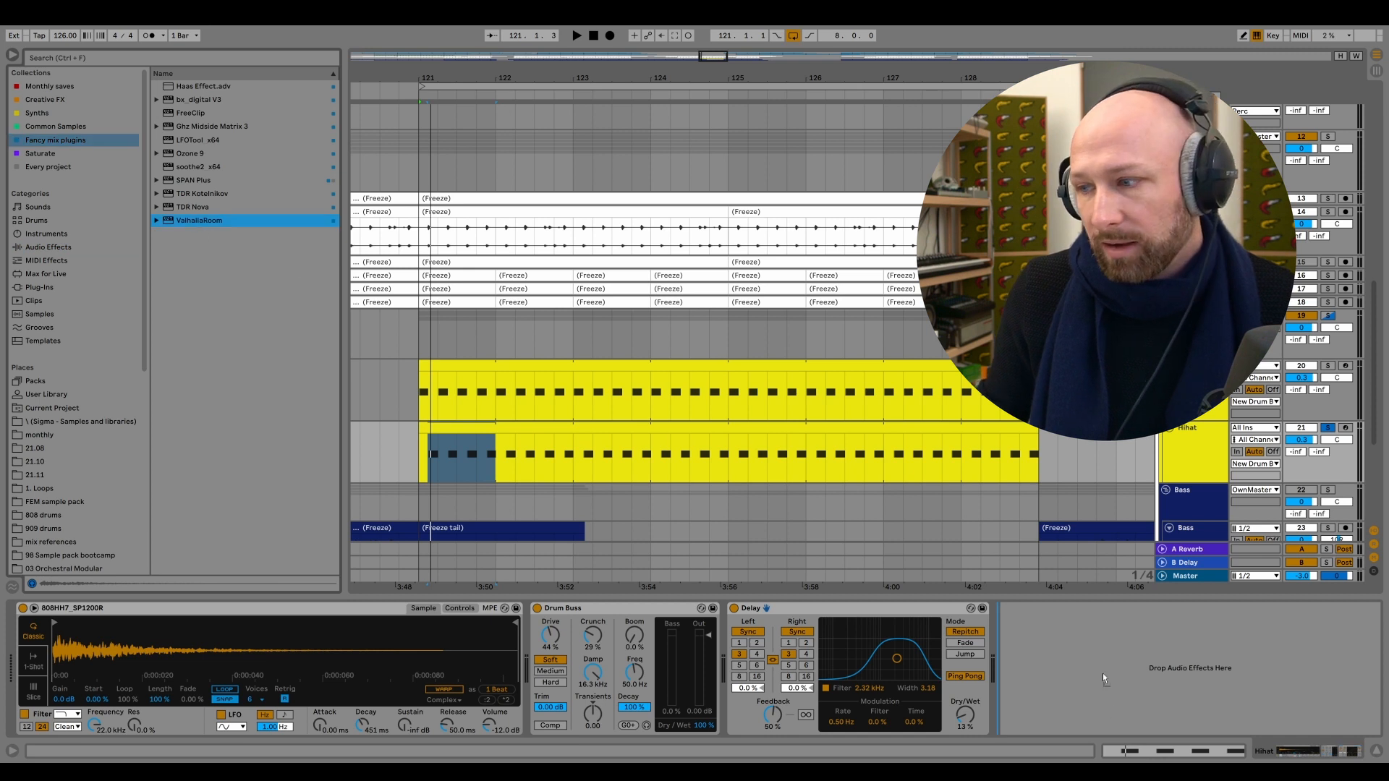
drag(1104, 678, 1104, 678)
Set ValhallaRoom's mix to 6.0% and decay to 0.31 s during playback, and hide the plug-in window.
key(space)
drag(52, 230, 53, 232)
drag(131, 200, 135, 215)
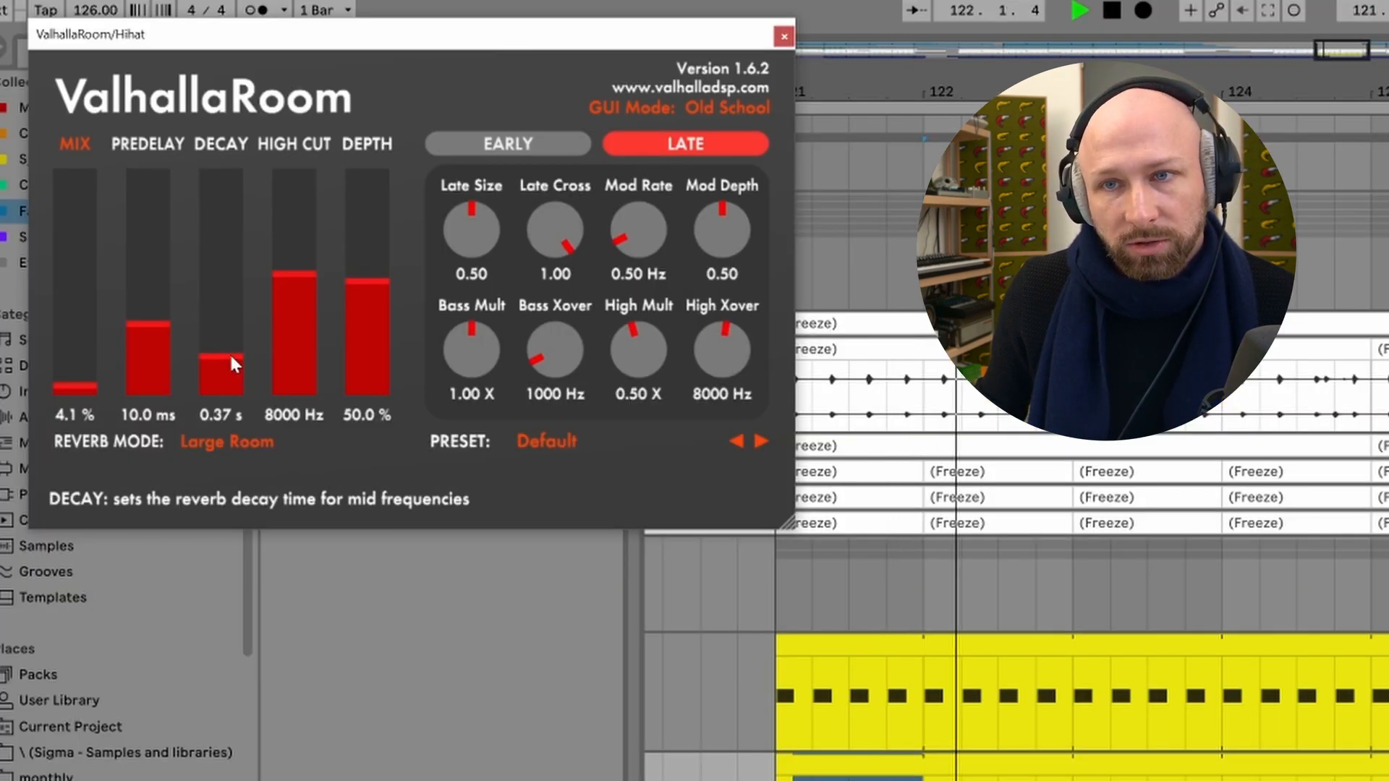
drag(229, 351, 230, 356)
mouse_move(97, 387)
mouse_down()
mouse_move(88, 358)
mouse_move(90, 381)
mouse_up()
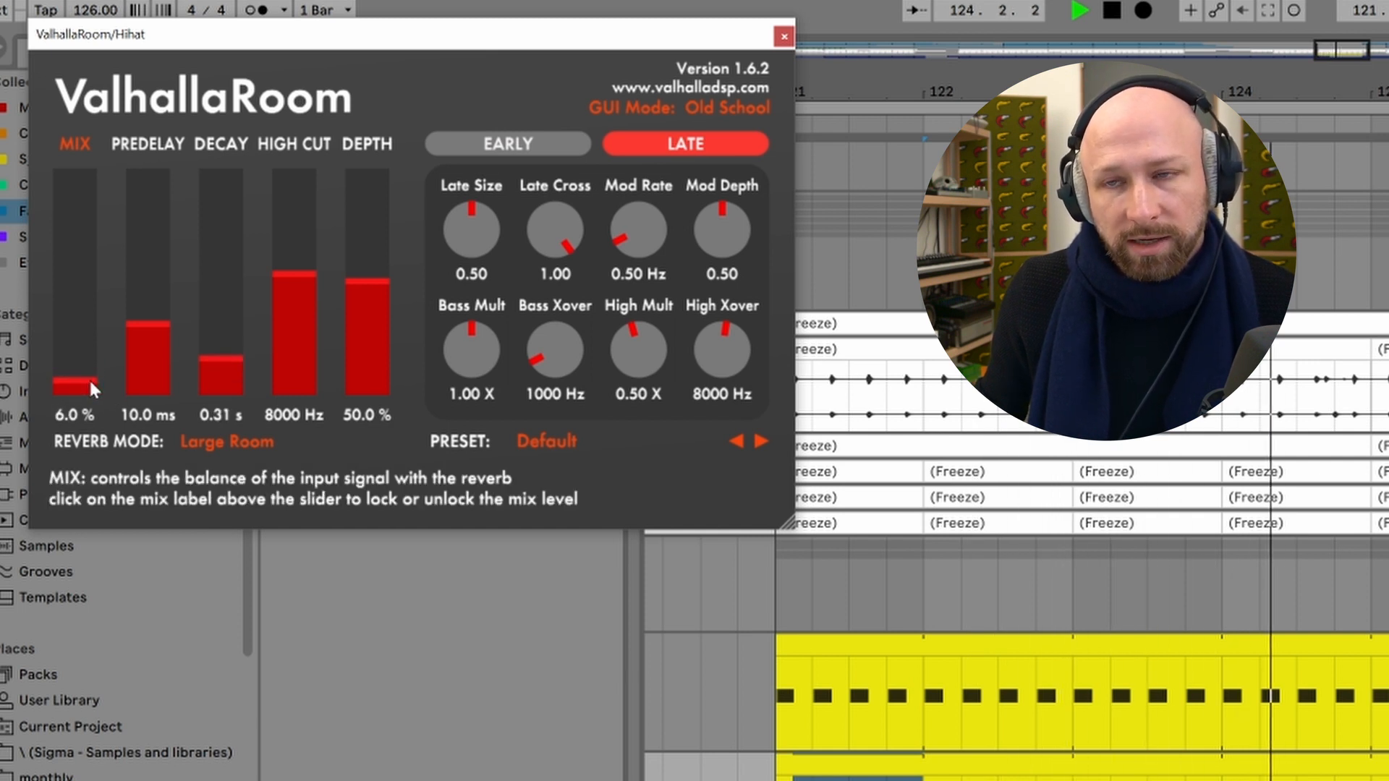
drag(550, 28, 1240, 86)
key(ctrl+alt+p)
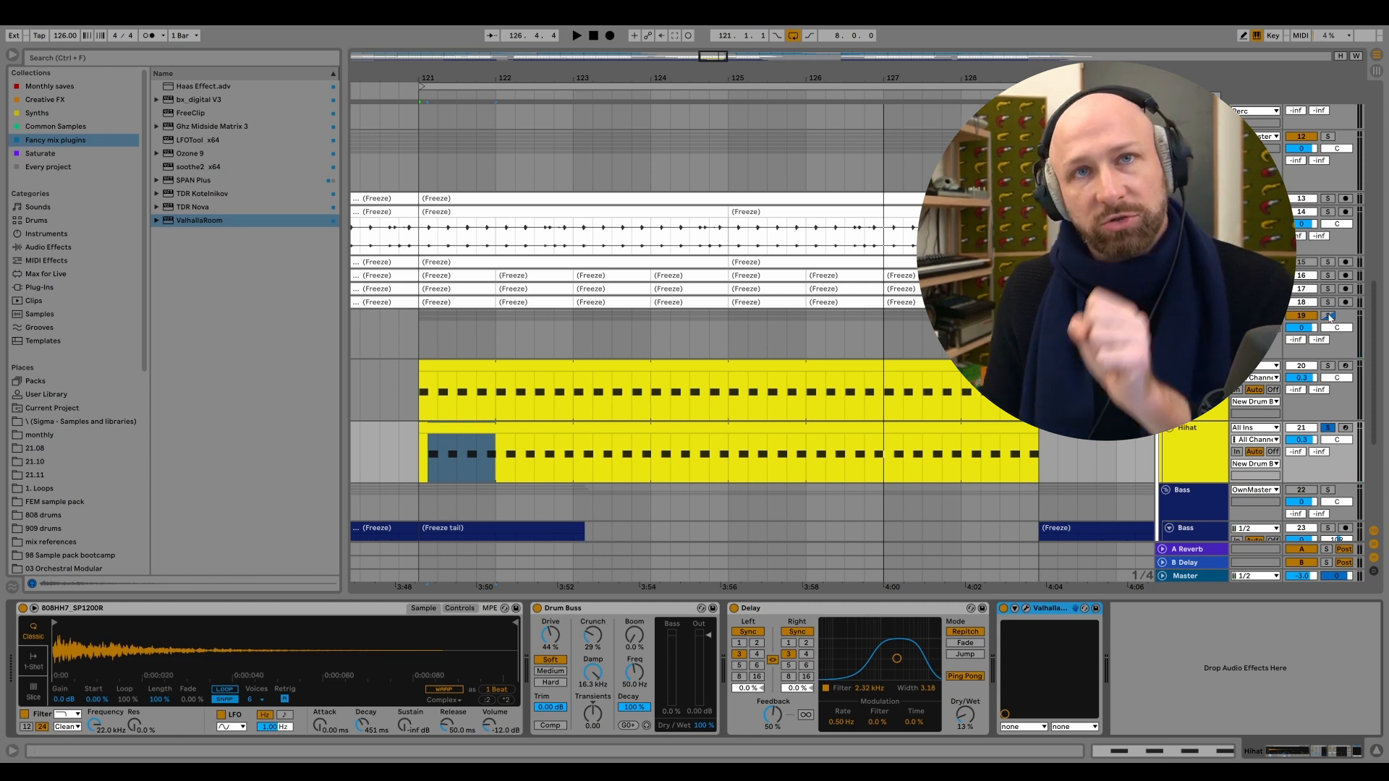
Play the loop with the whole New Drum Bus soloed to hear the processed hi-hat with the kick.
click(1330, 316)
key(space)
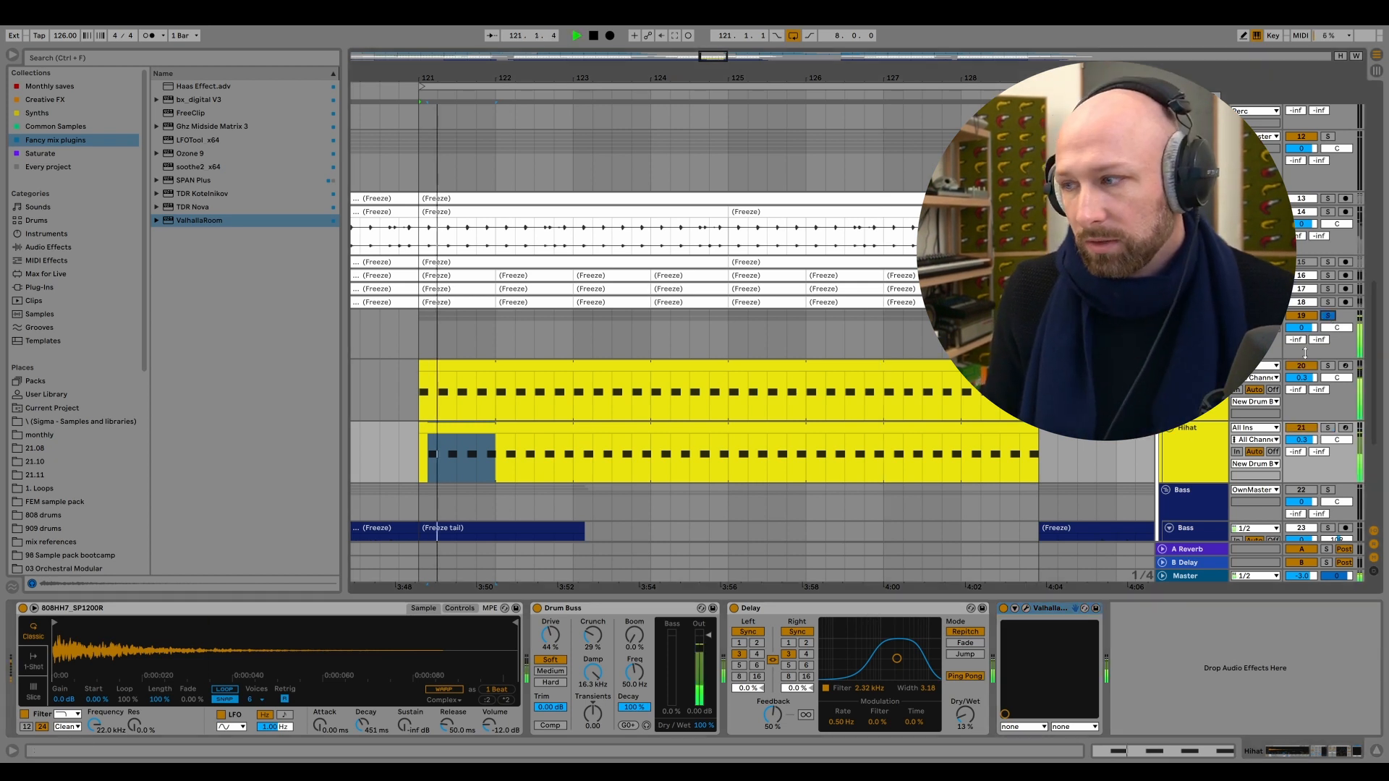
key(space)
Unfold the original Op Hihat track and listen to it in the original Drum Bus from bar 121.
scroll(1193, 445, down, 1)
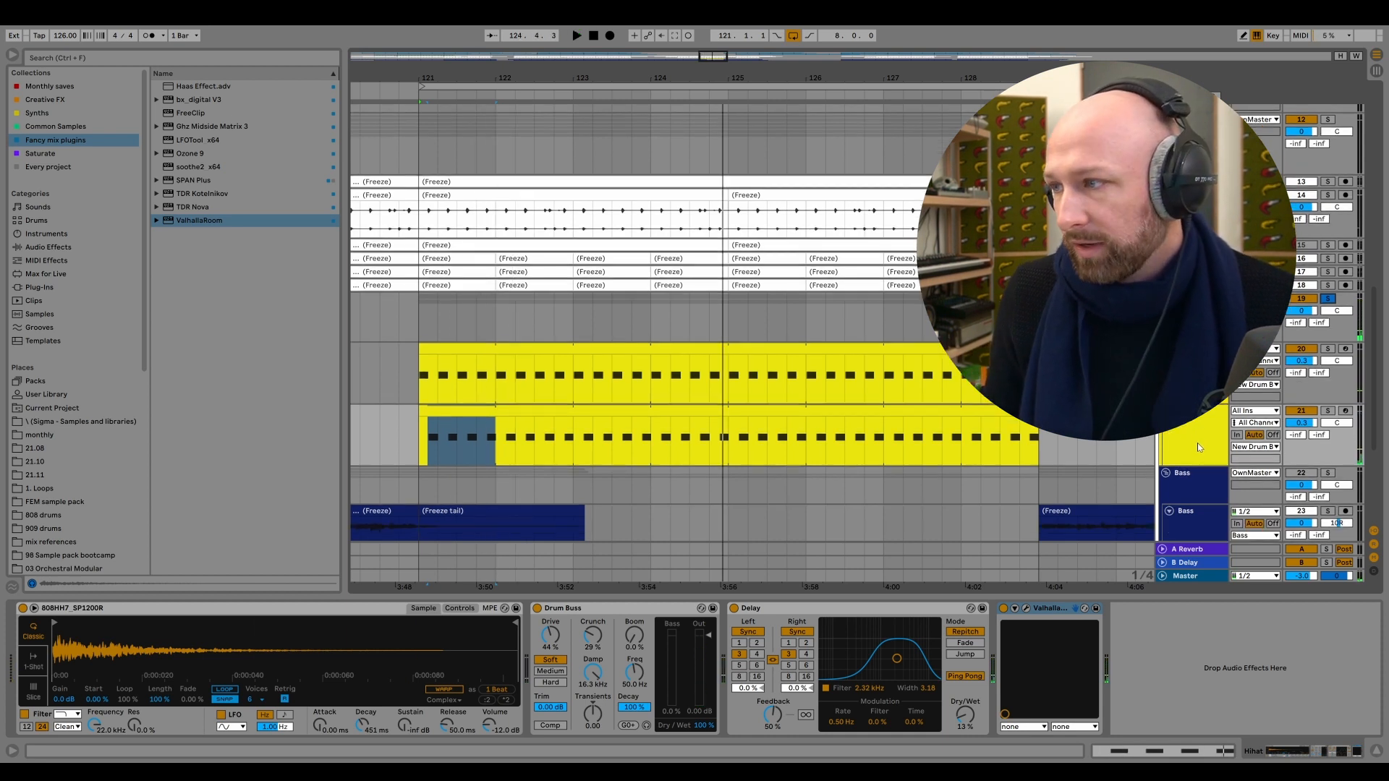
click(1168, 245)
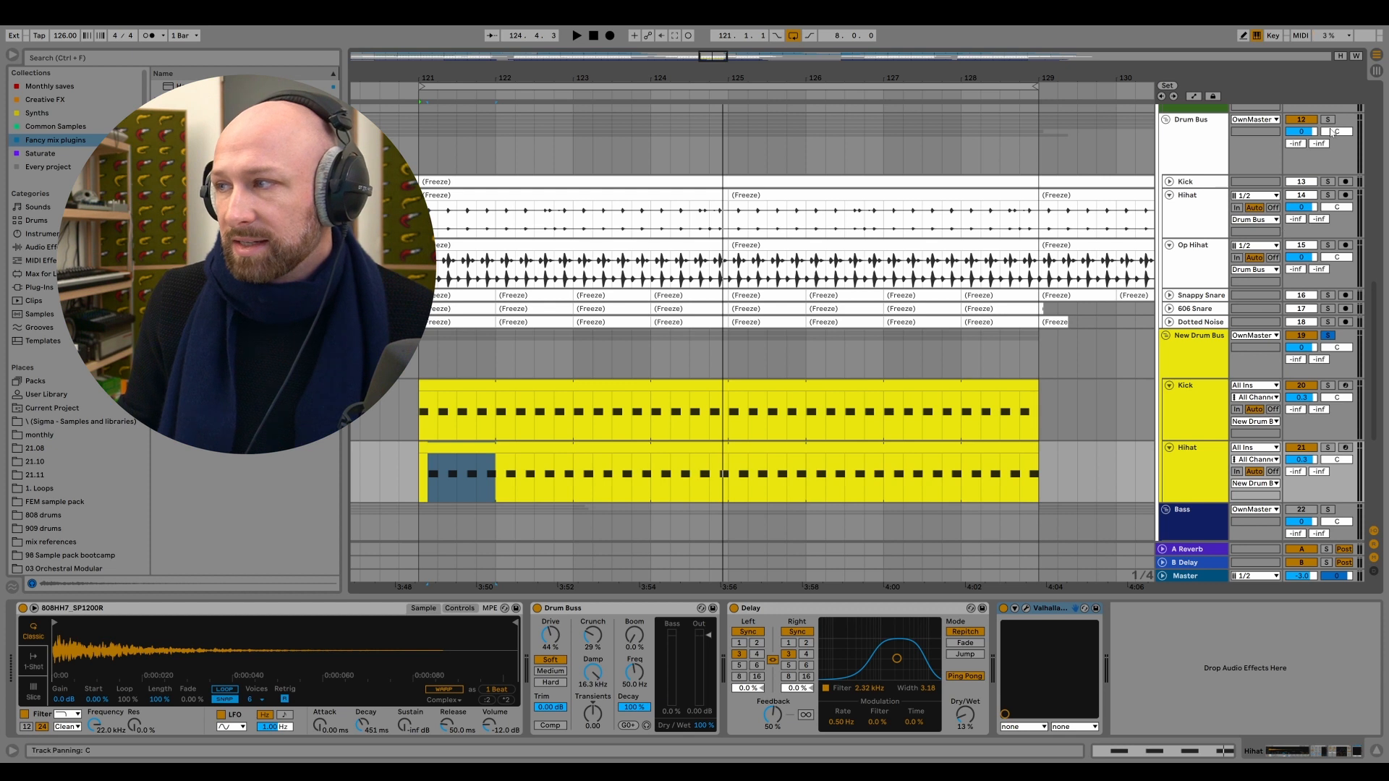
click(1197, 258)
click(422, 271)
key(space)
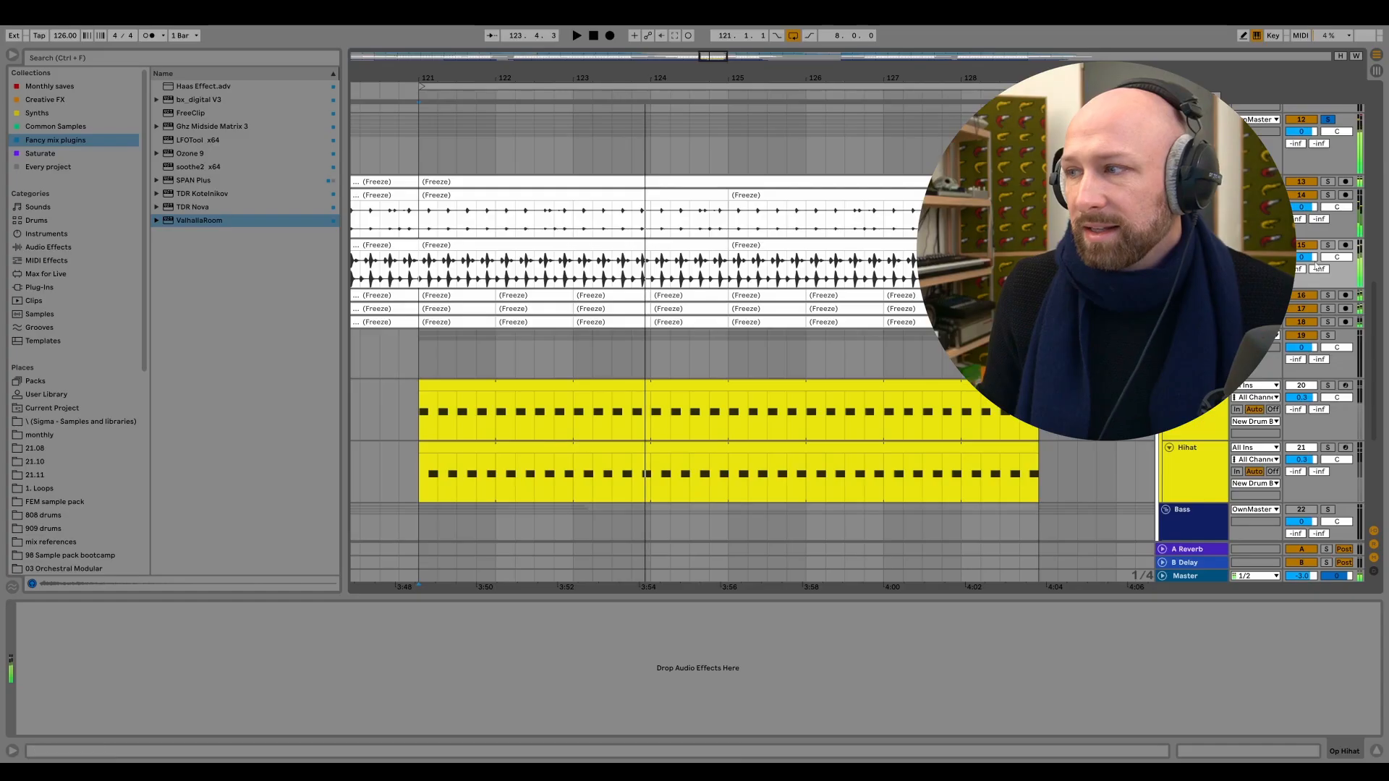
Copy the Op Hihat track into the New Drum Bus below Hihat and assign the group's colour to its tracks and clips.
drag(1201, 279, 1210, 488)
right_click(1206, 275)
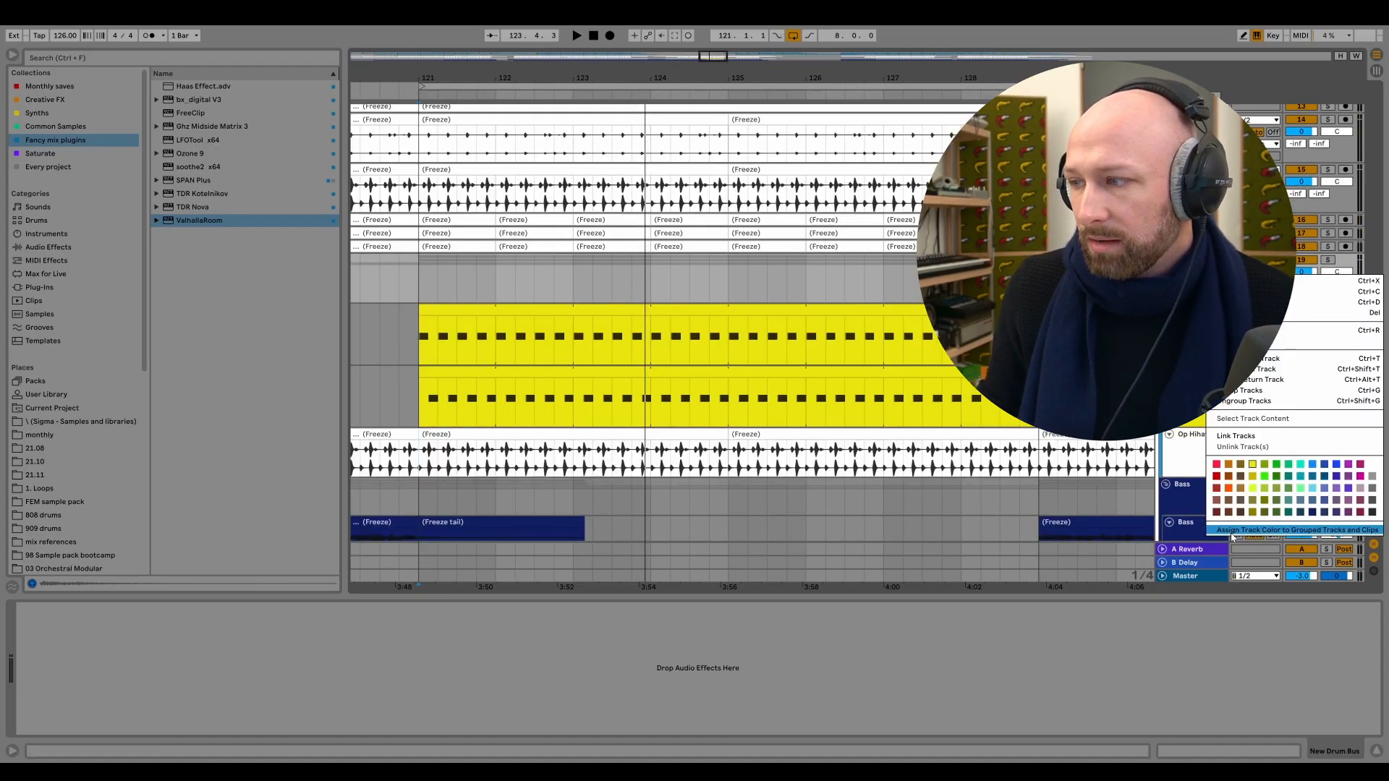
click(1231, 537)
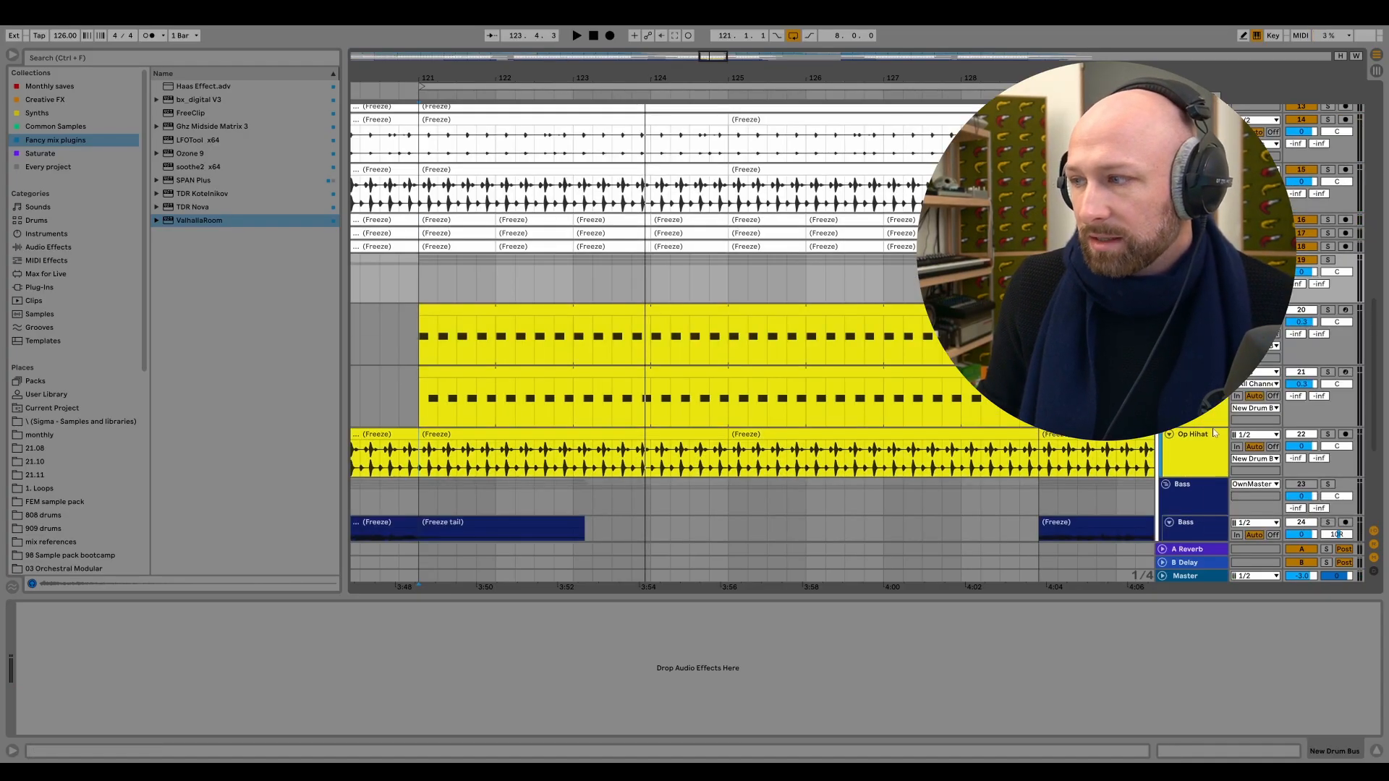
Lower the copied Op Hihat track's volume while playing the New Drum Bus.
key(space)
drag(1301, 447, 1301, 451)
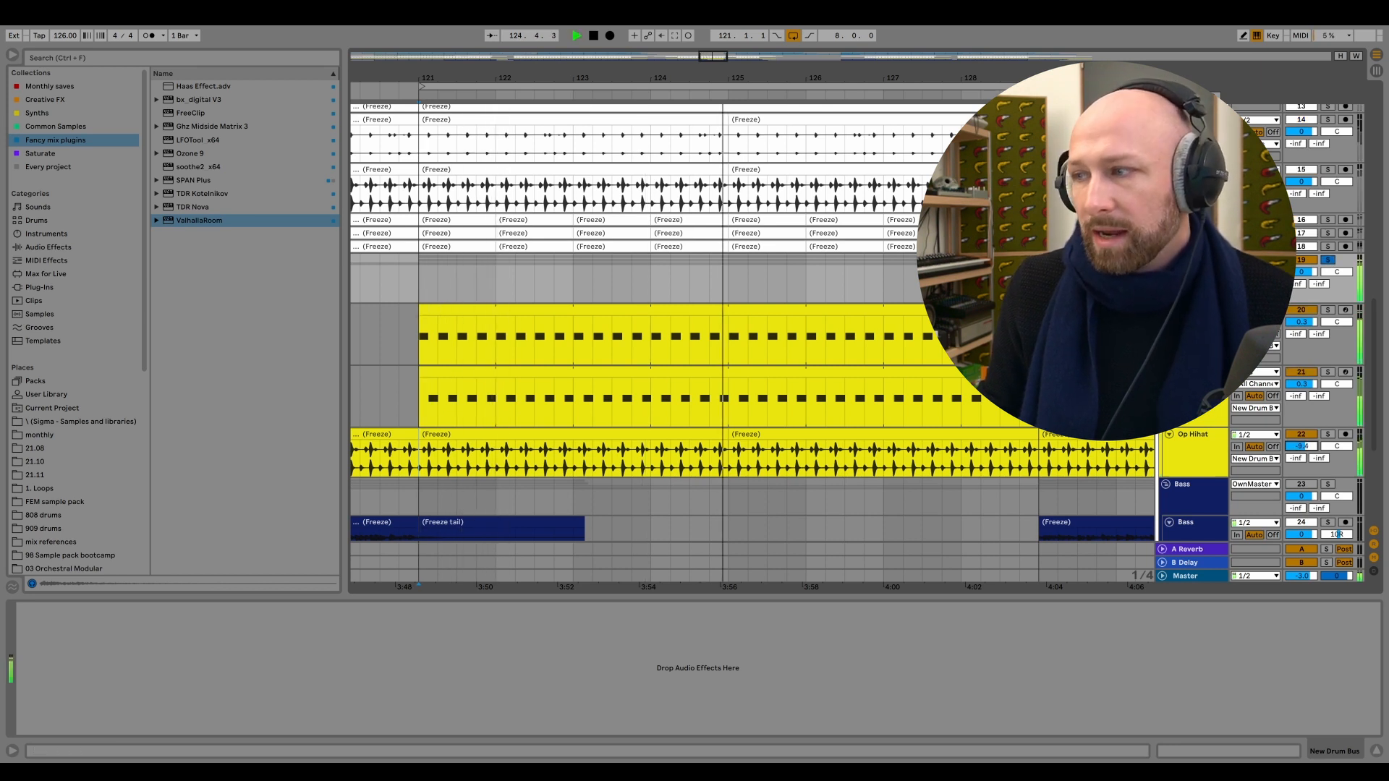
key(space)
Add EQ Eight to the new Hihat track and place it between Drum Buss and Delay.
double_click(1195, 372)
click(48, 249)
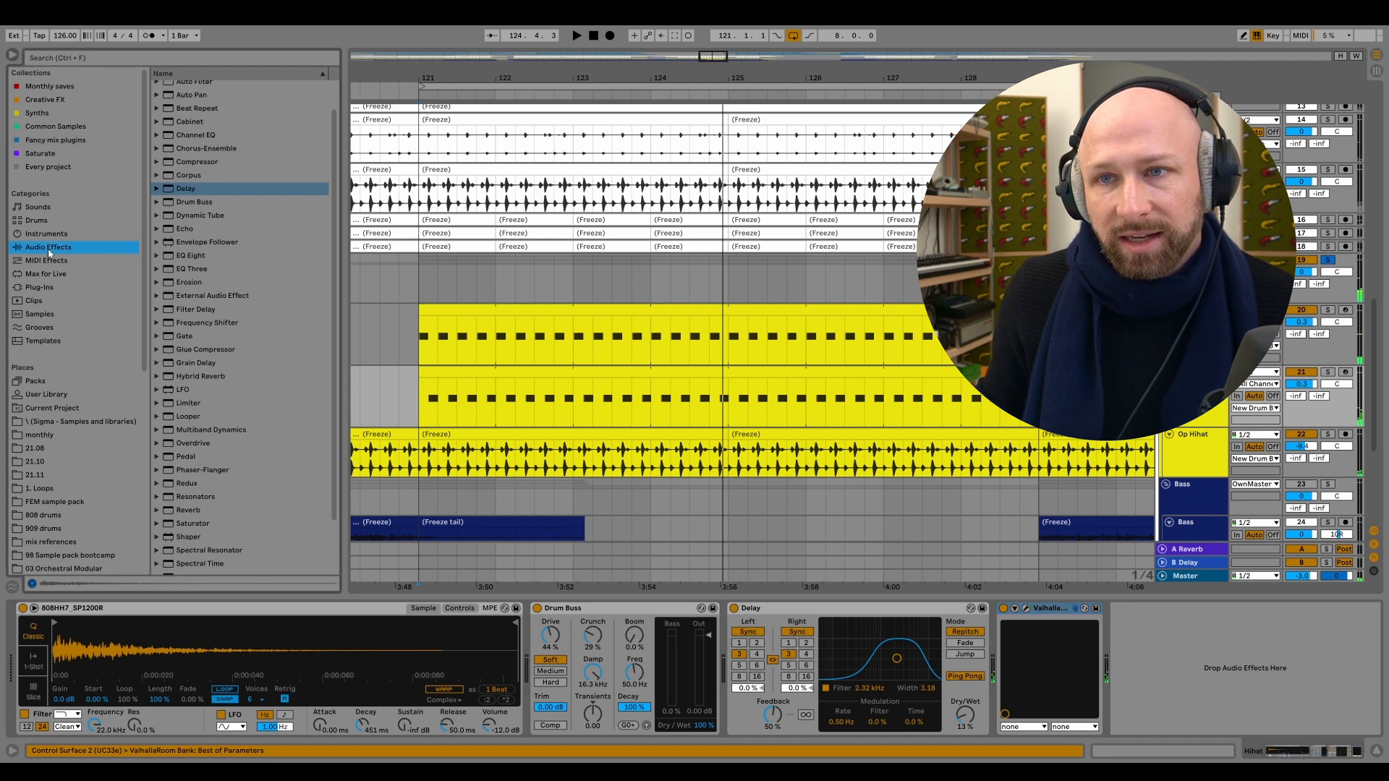
drag(183, 258, 1133, 670)
drag(650, 633, 581, 621)
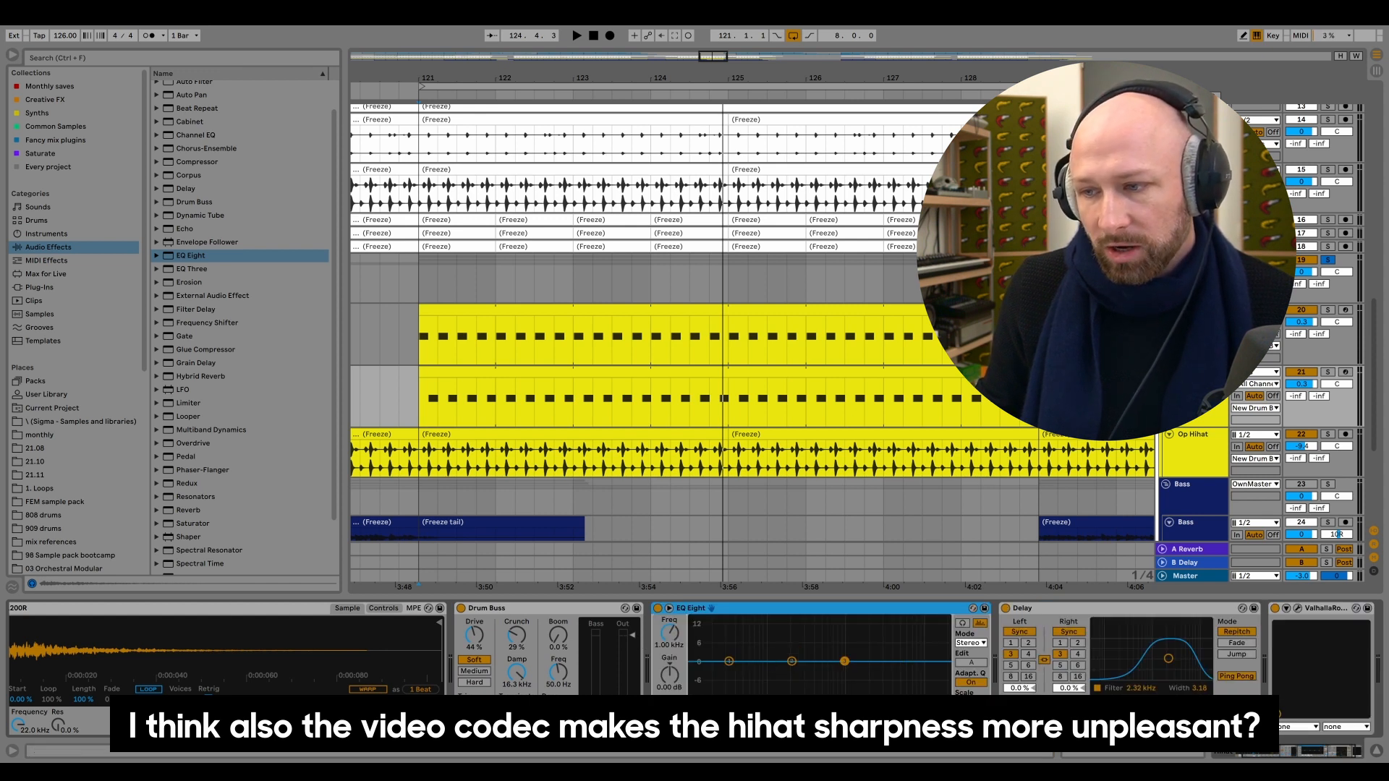
Cut the hi-hat's harsh highs in EQ Eight with band 3 at 6.81 kHz, -10.7 dB and band 2 at 9.18 kHz, -6.07 dB.
click(845, 661)
key(space)
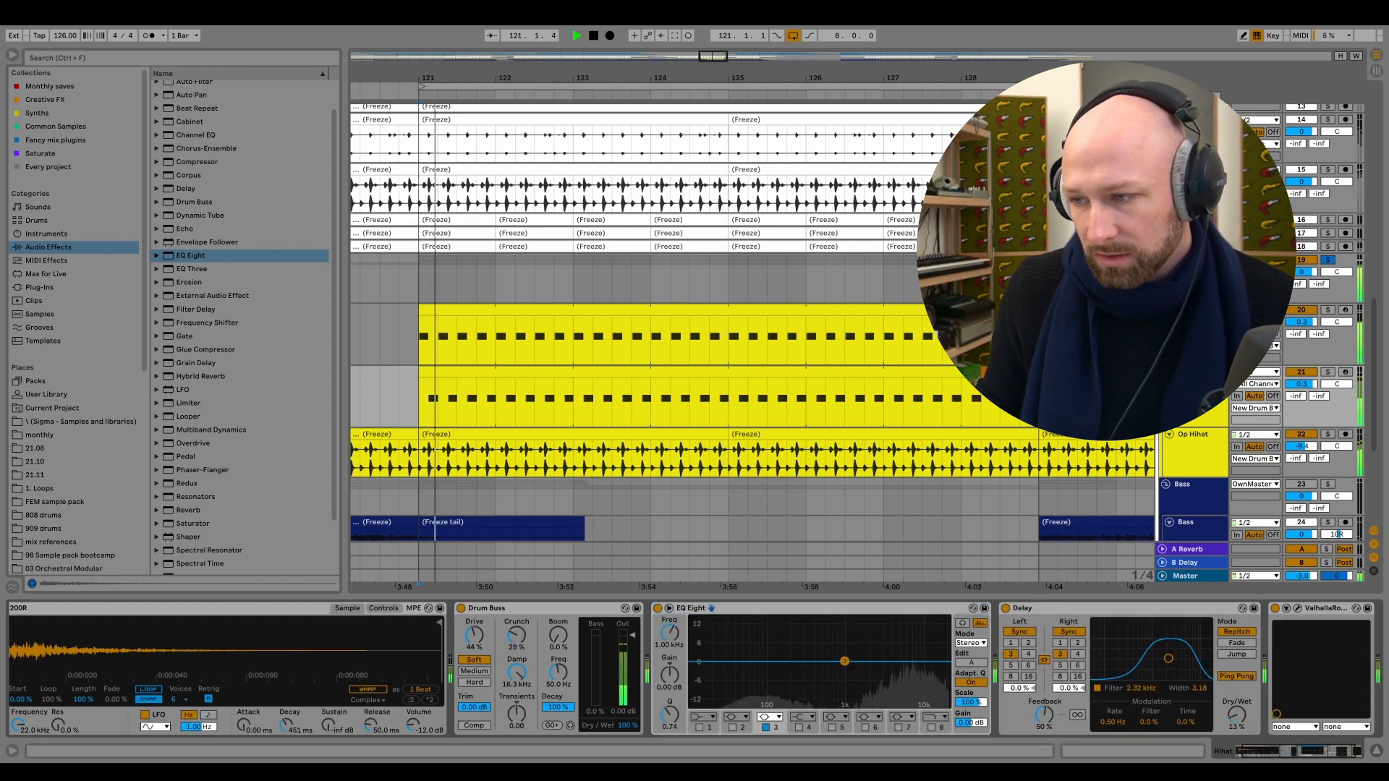
mouse_move(911, 619)
mouse_down()
mouse_move(898, 619)
mouse_move(913, 643)
mouse_up()
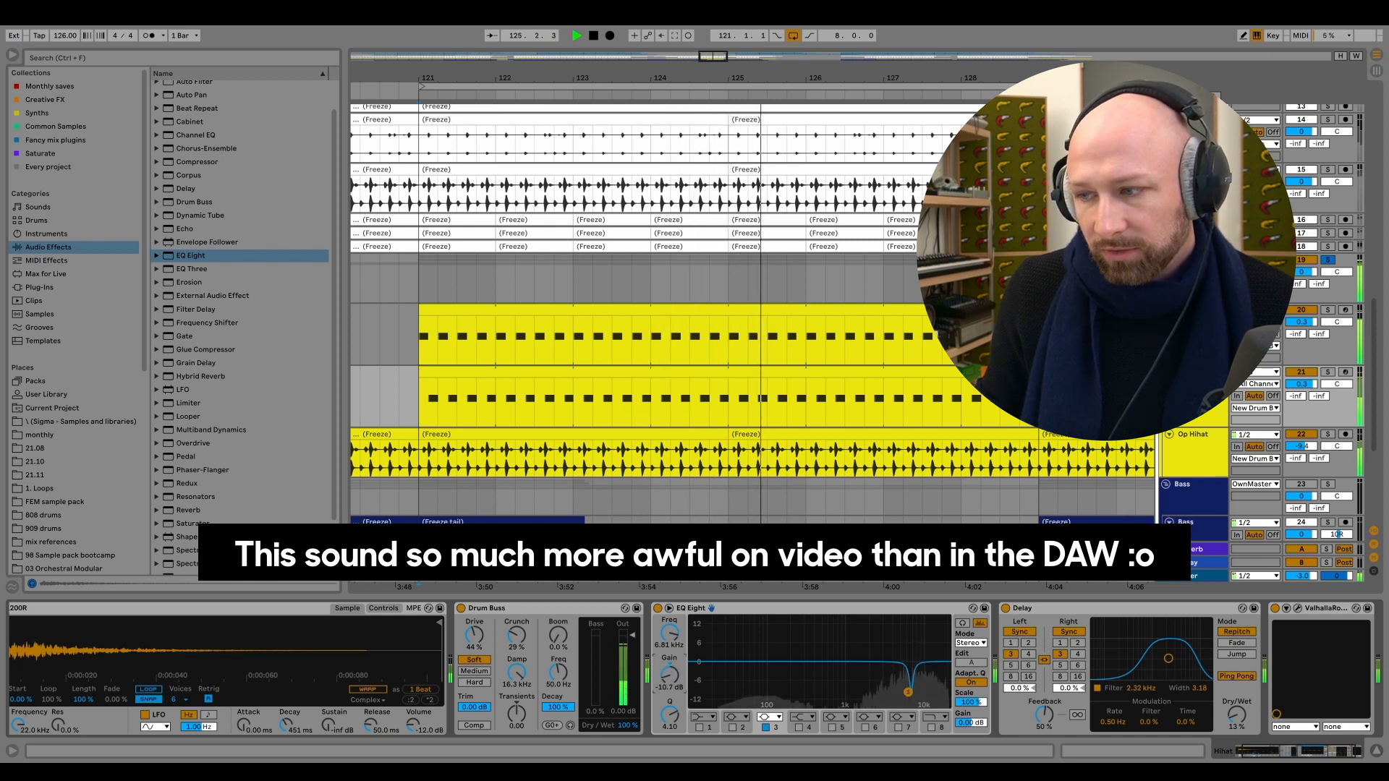
click(733, 728)
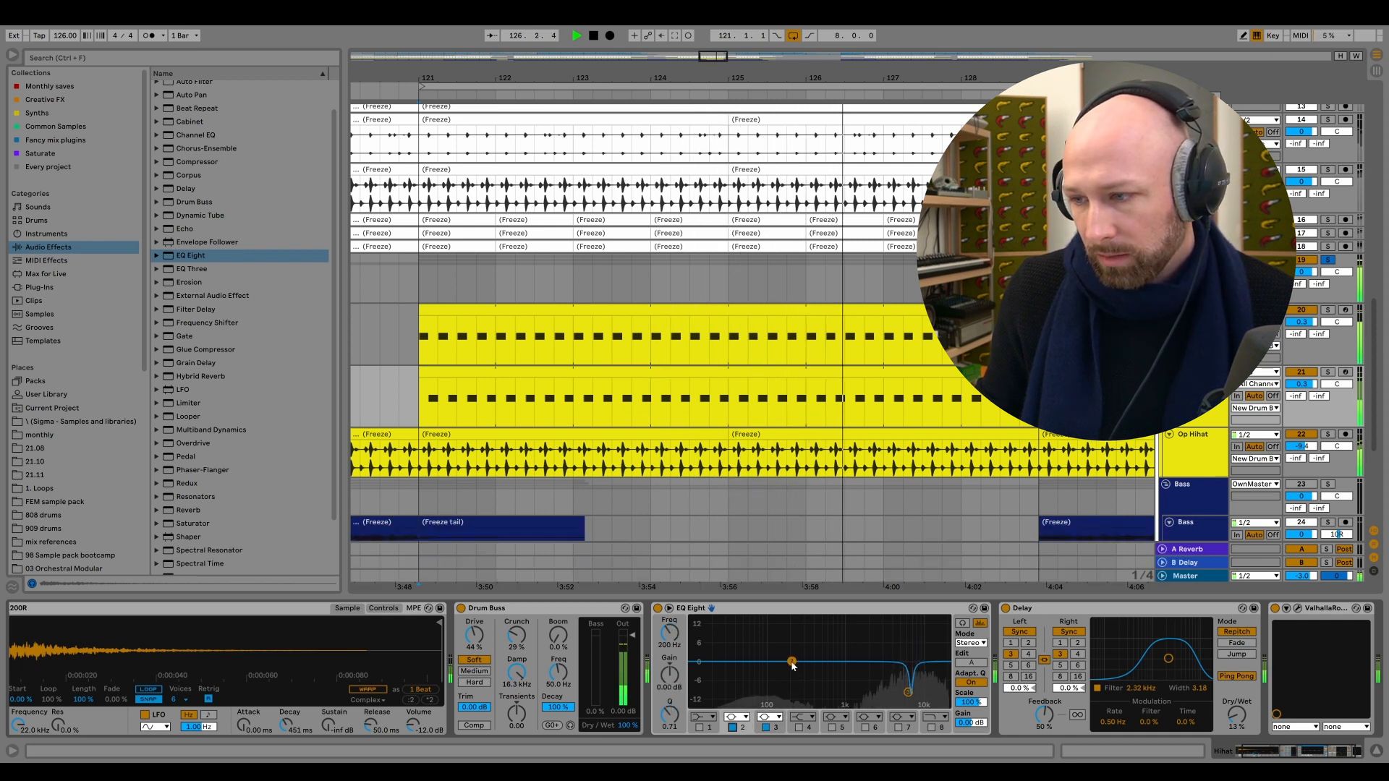
drag(920, 634, 918, 671)
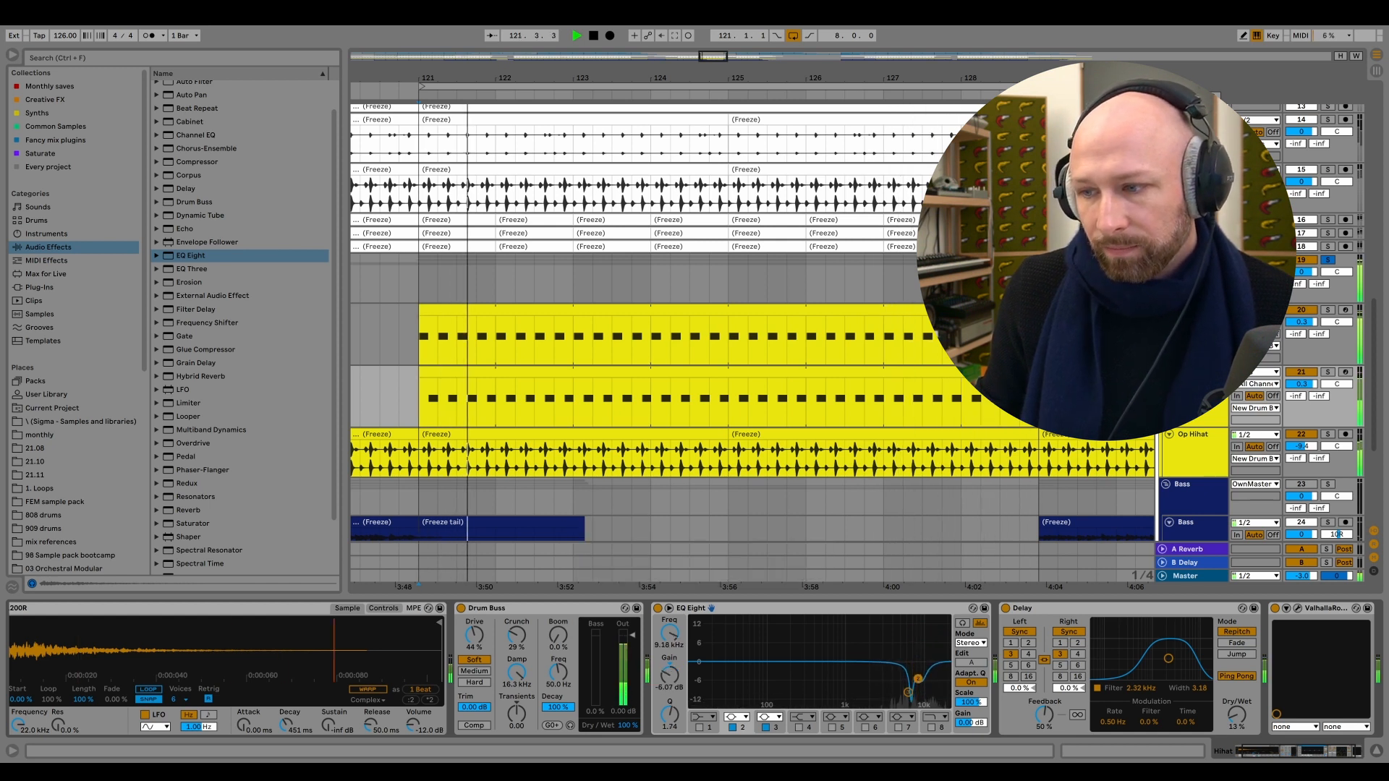
Enable EQ Eight's band 1 as a low cut at 1.44 kHz with Q 0.69, and compare the hi-hat with and without the EQ.
click(699, 728)
click(701, 717)
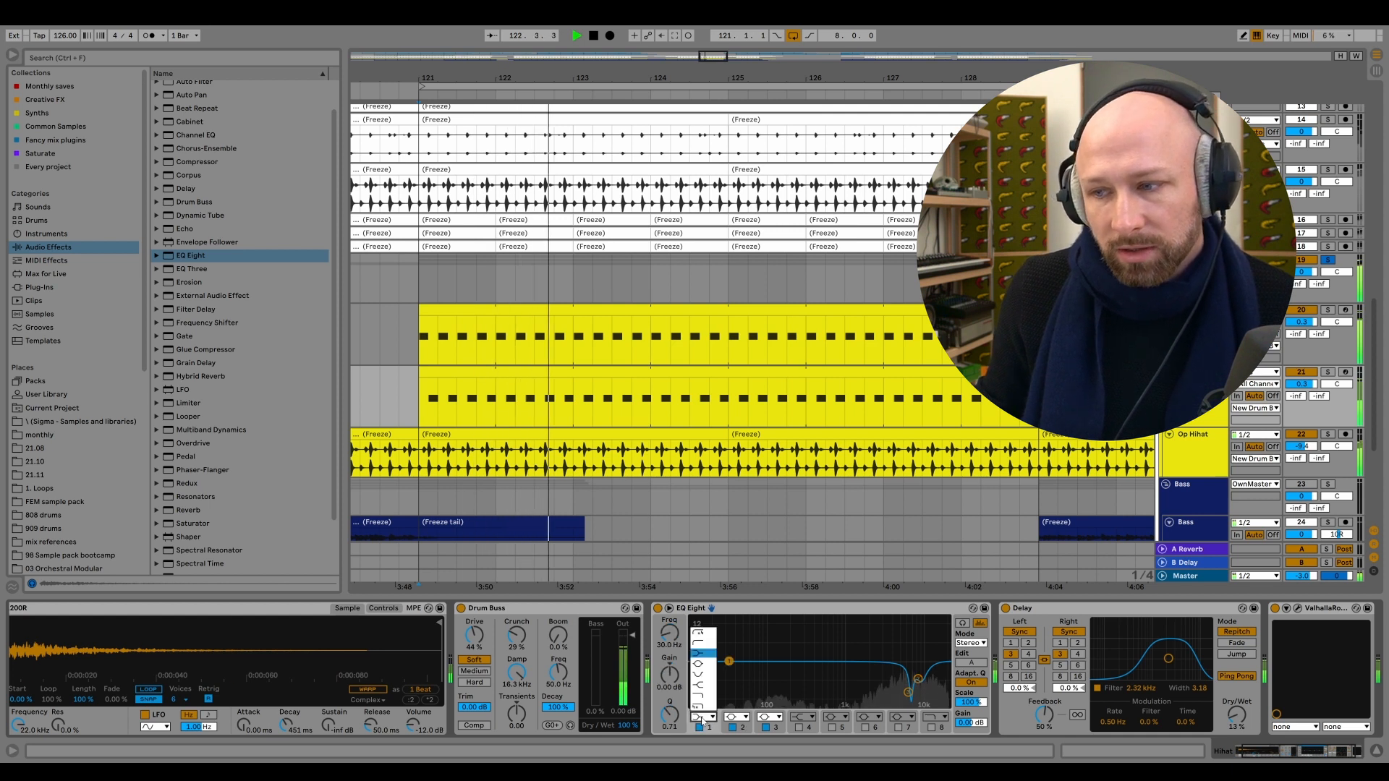
click(701, 643)
drag(728, 660, 766, 674)
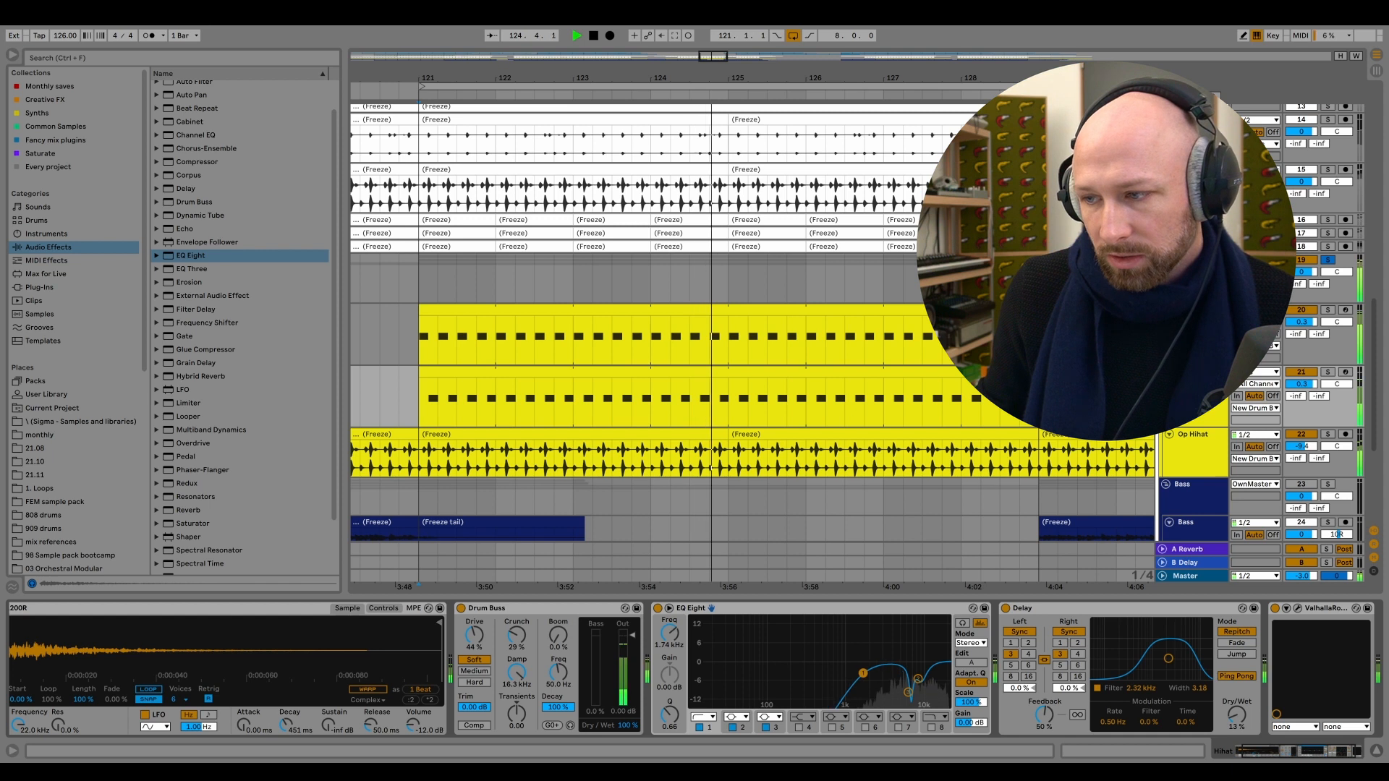
drag(865, 673, 854, 672)
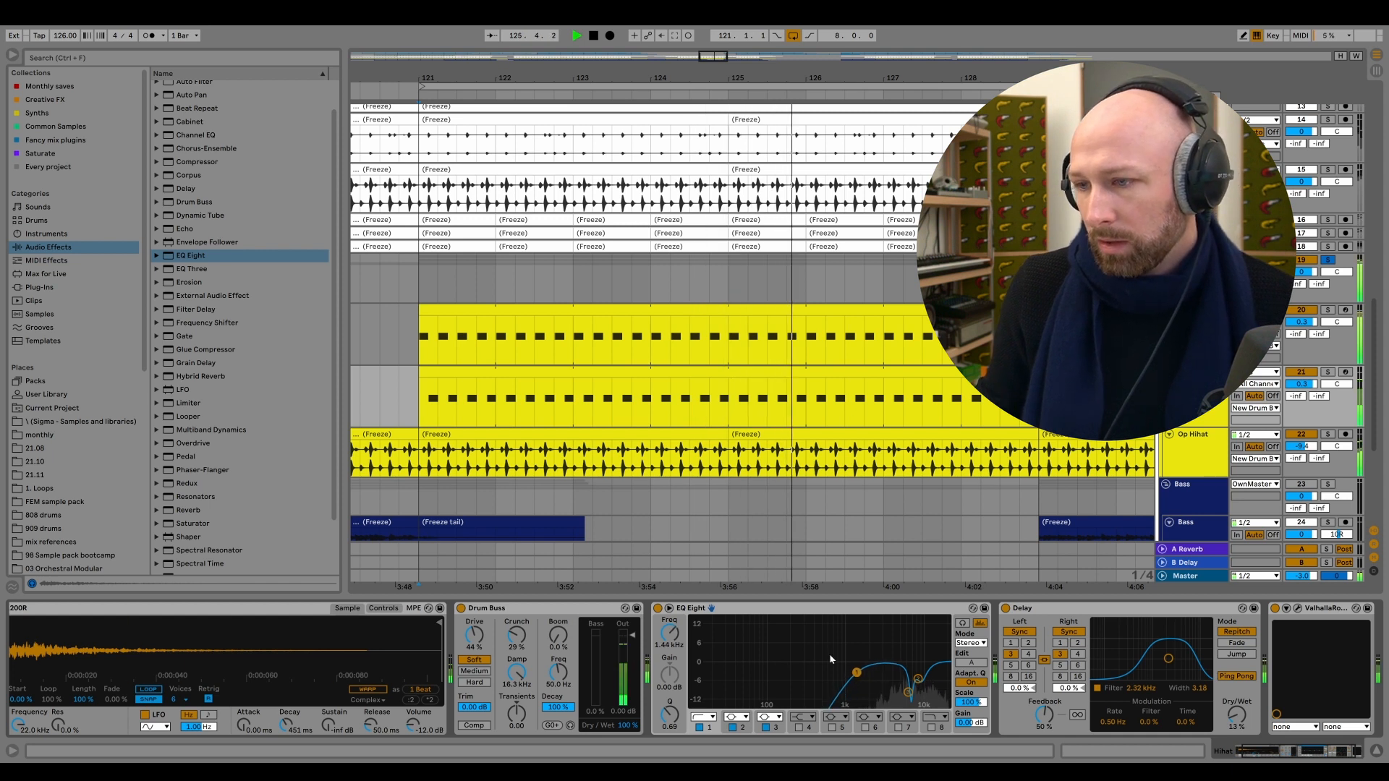
click(657, 609)
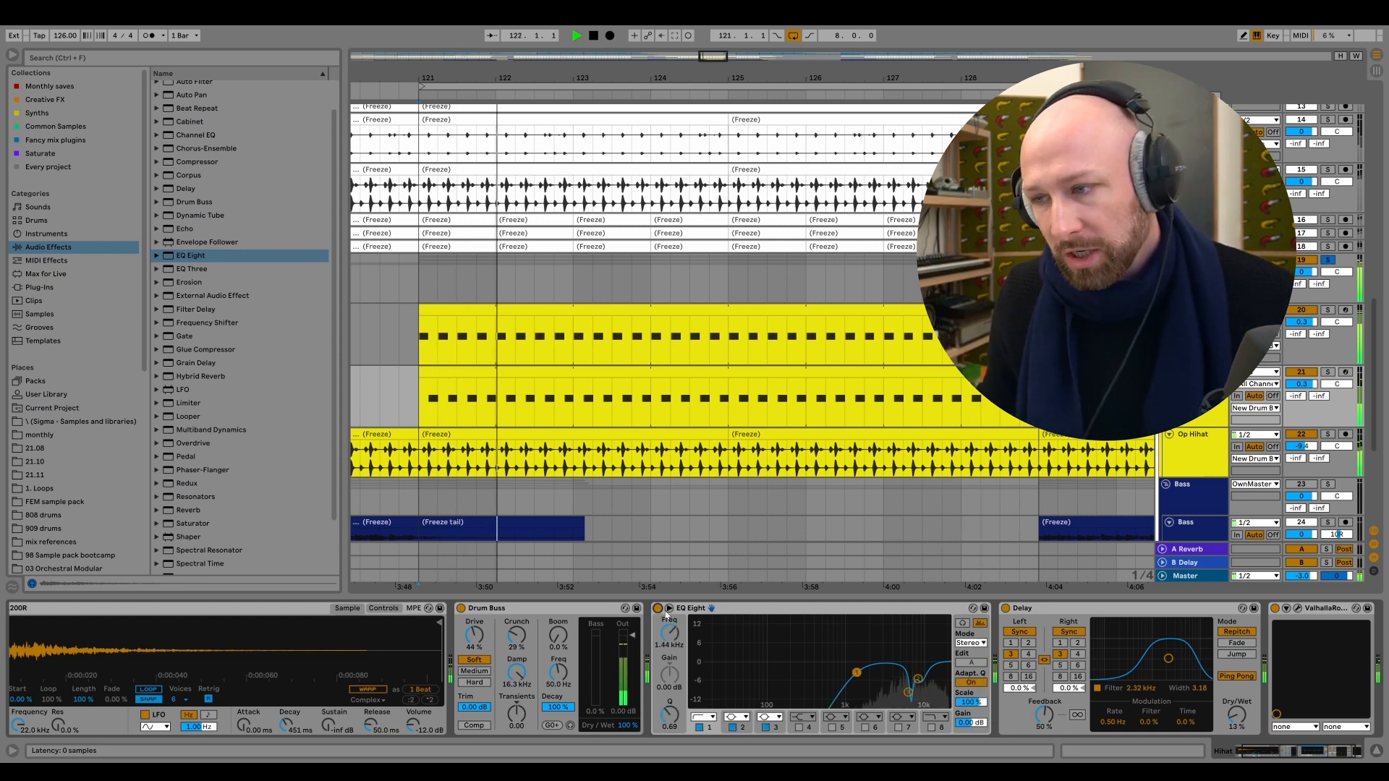
key(space)
Play the soloed original Drum Bus and examine its Snappy Snare, 606 Snare and Dotted Noise tracks.
click(1338, 260)
scroll(1324, 173, up, 3)
key(space)
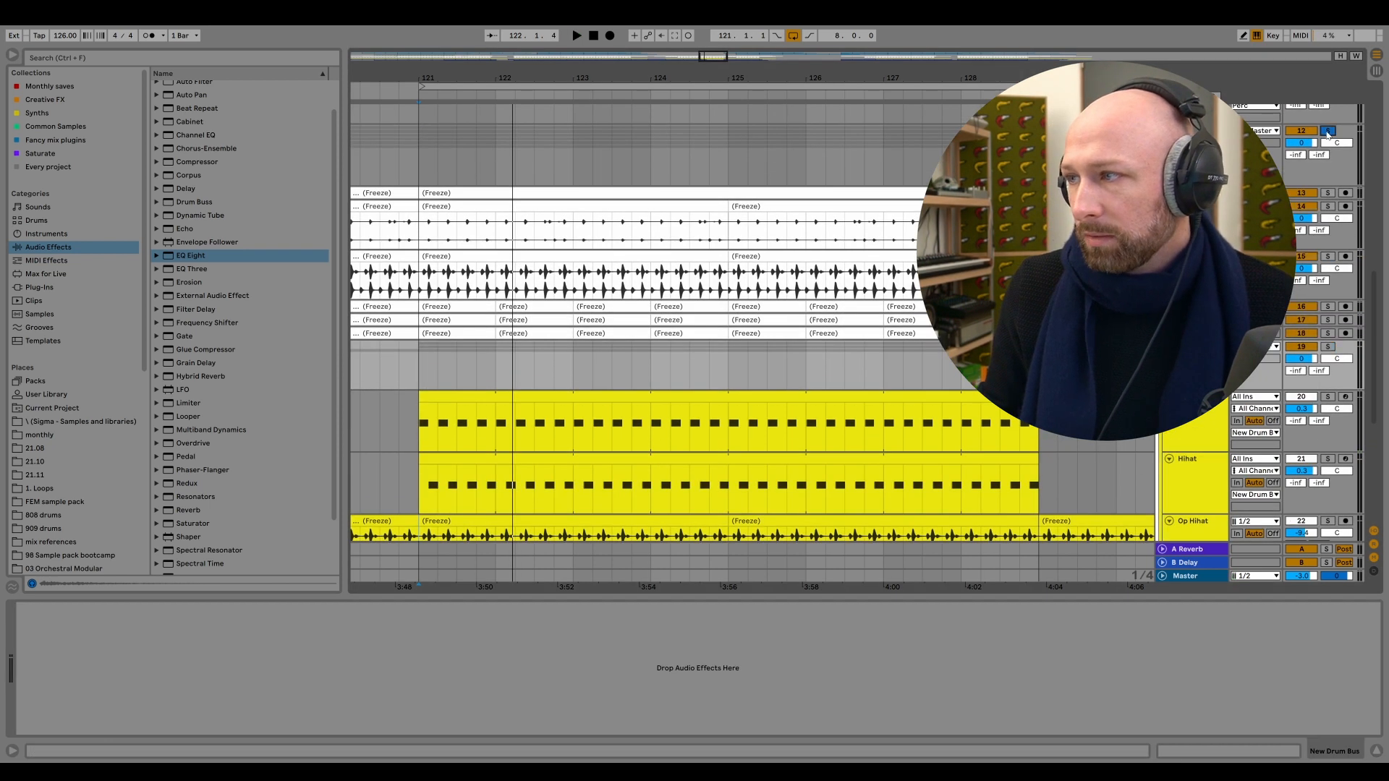
scroll(1328, 134, down, 1)
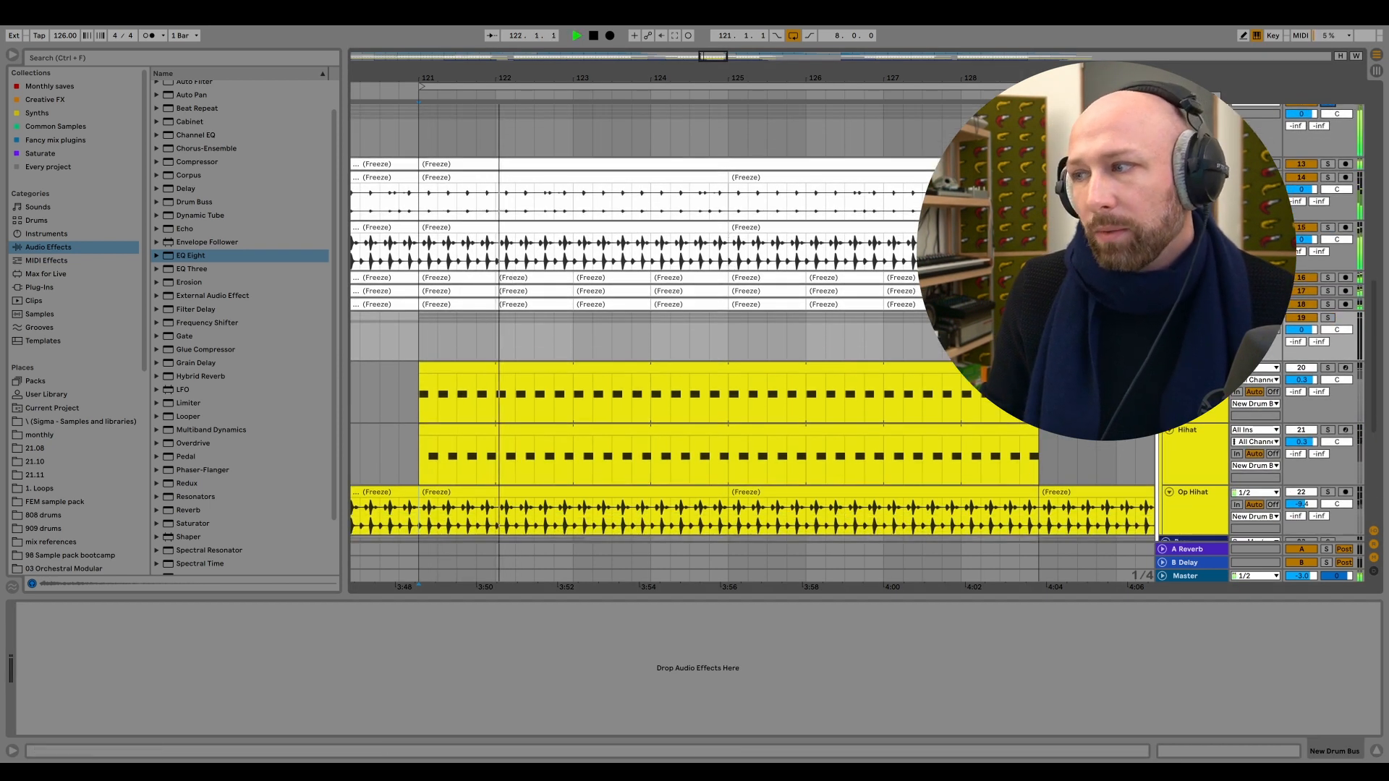
click(1194, 278)
click(1194, 291)
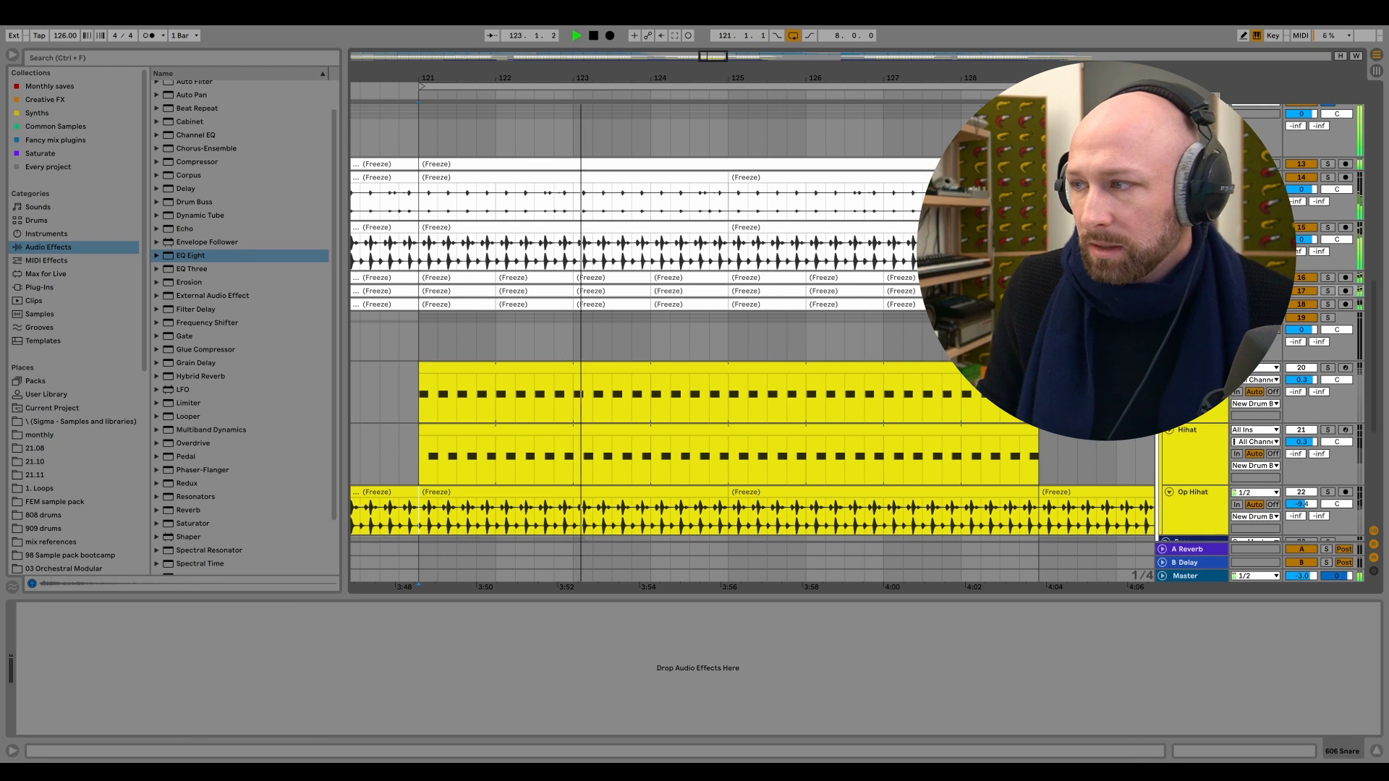
key(space)
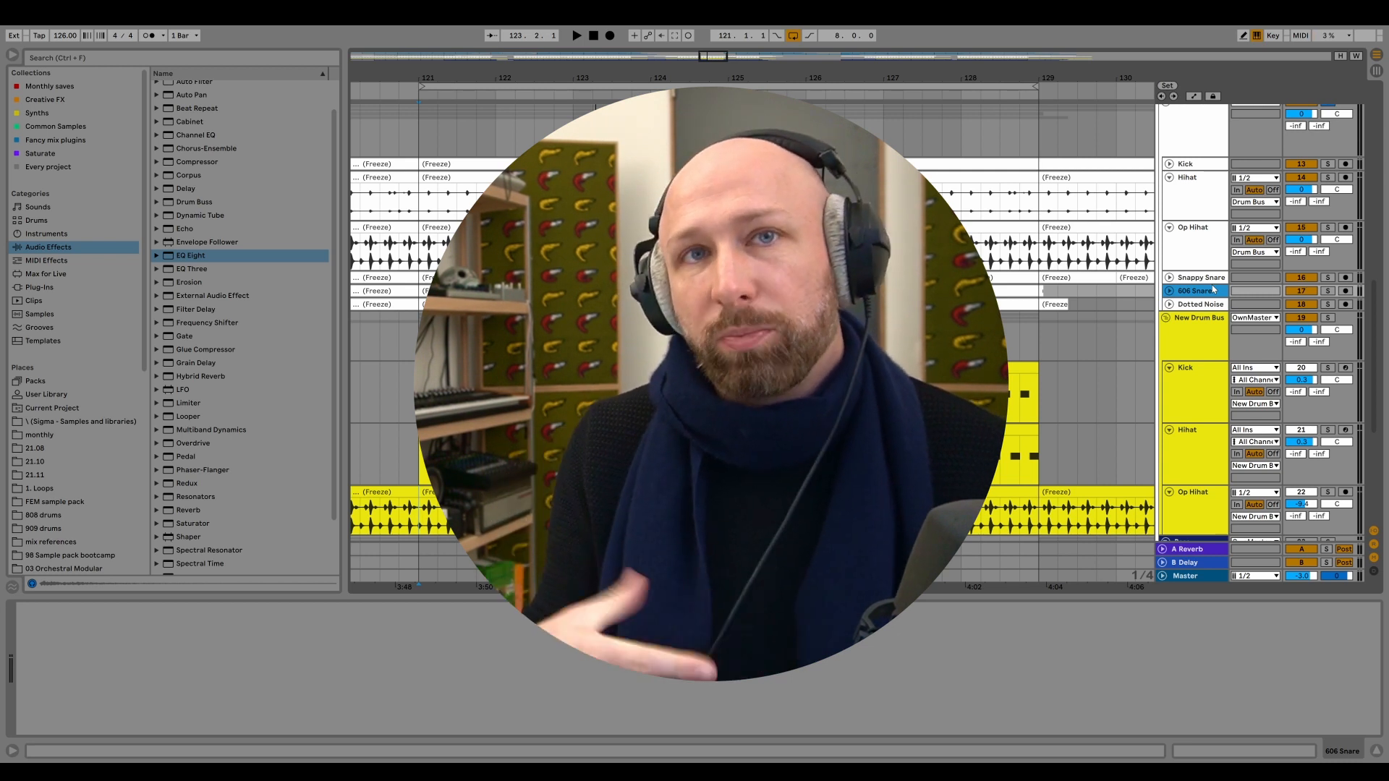
click(1179, 307)
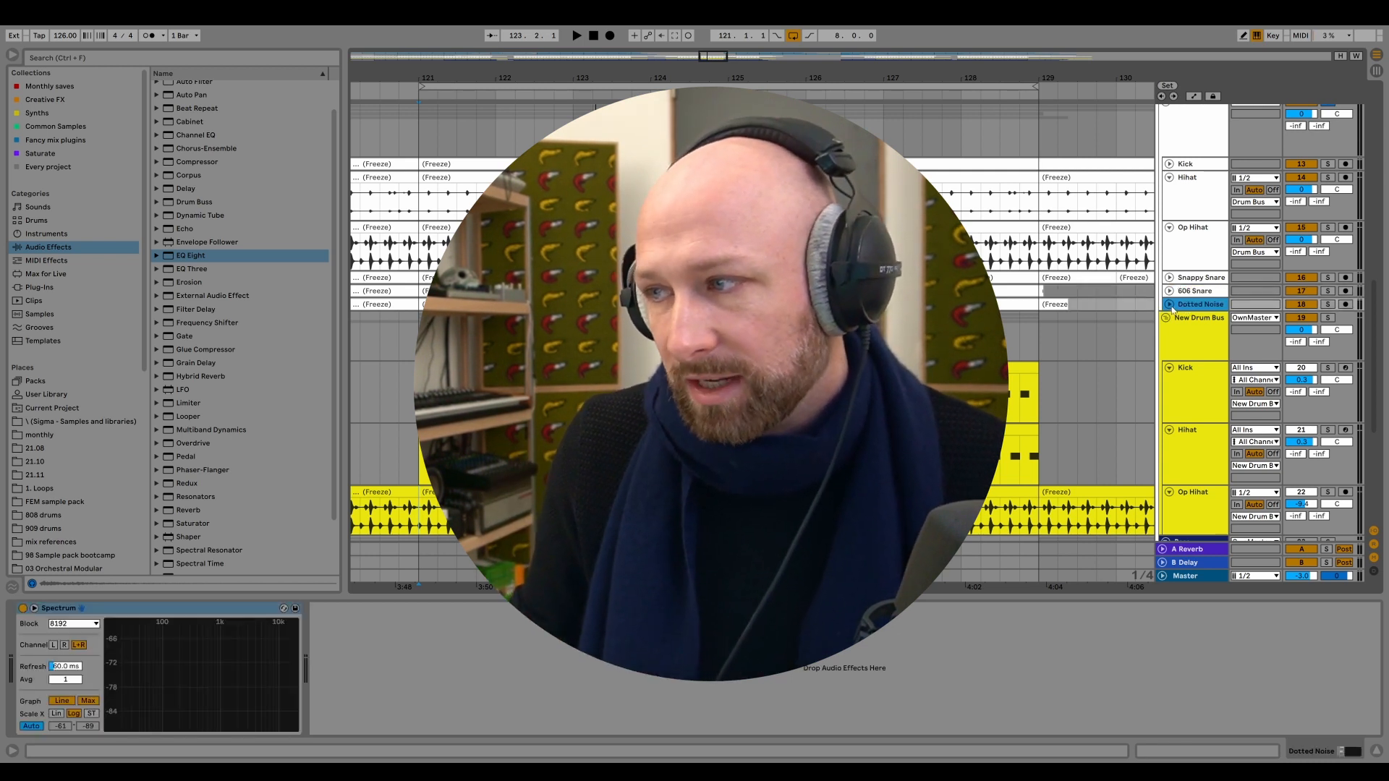
Expand the original Dotted Noise track and play it soloed to hear its sound on its own.
click(1170, 304)
click(1193, 321)
key(space)
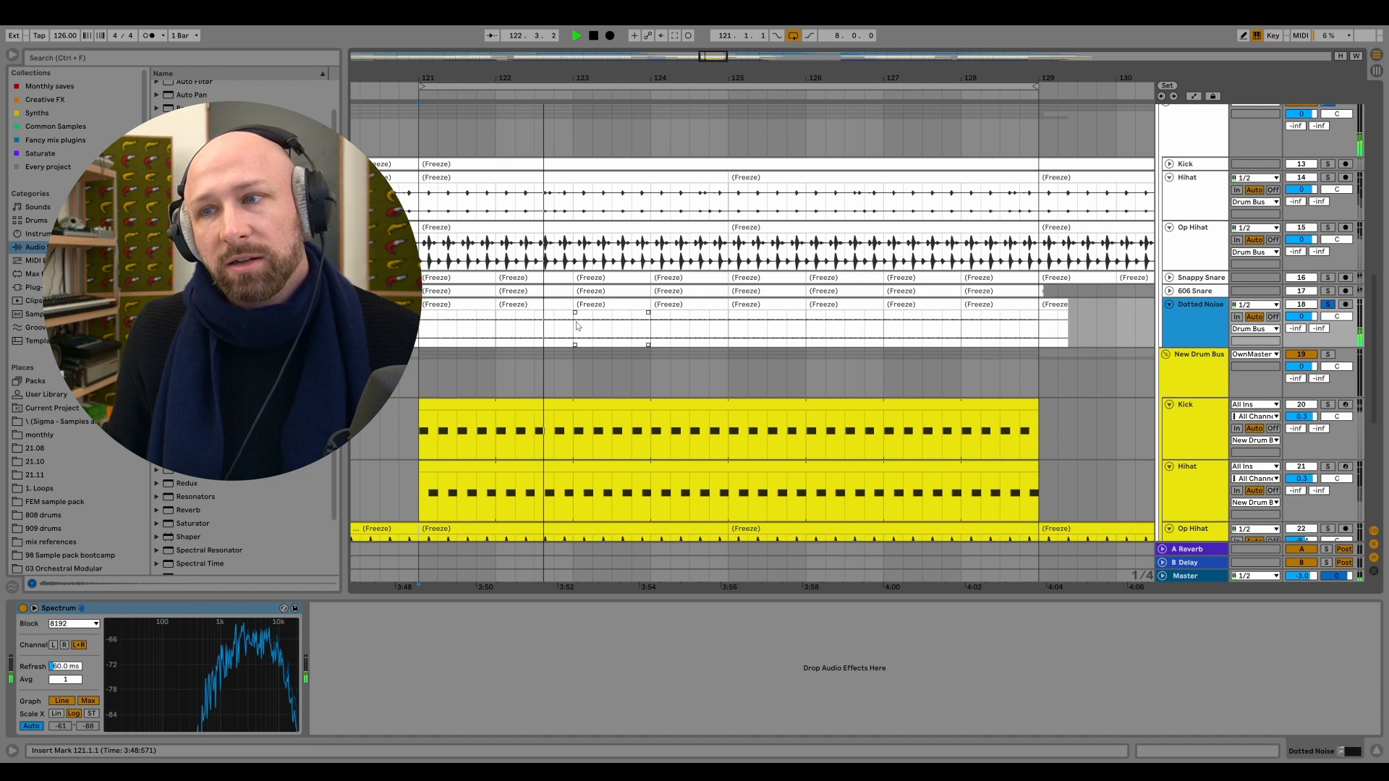
key(space)
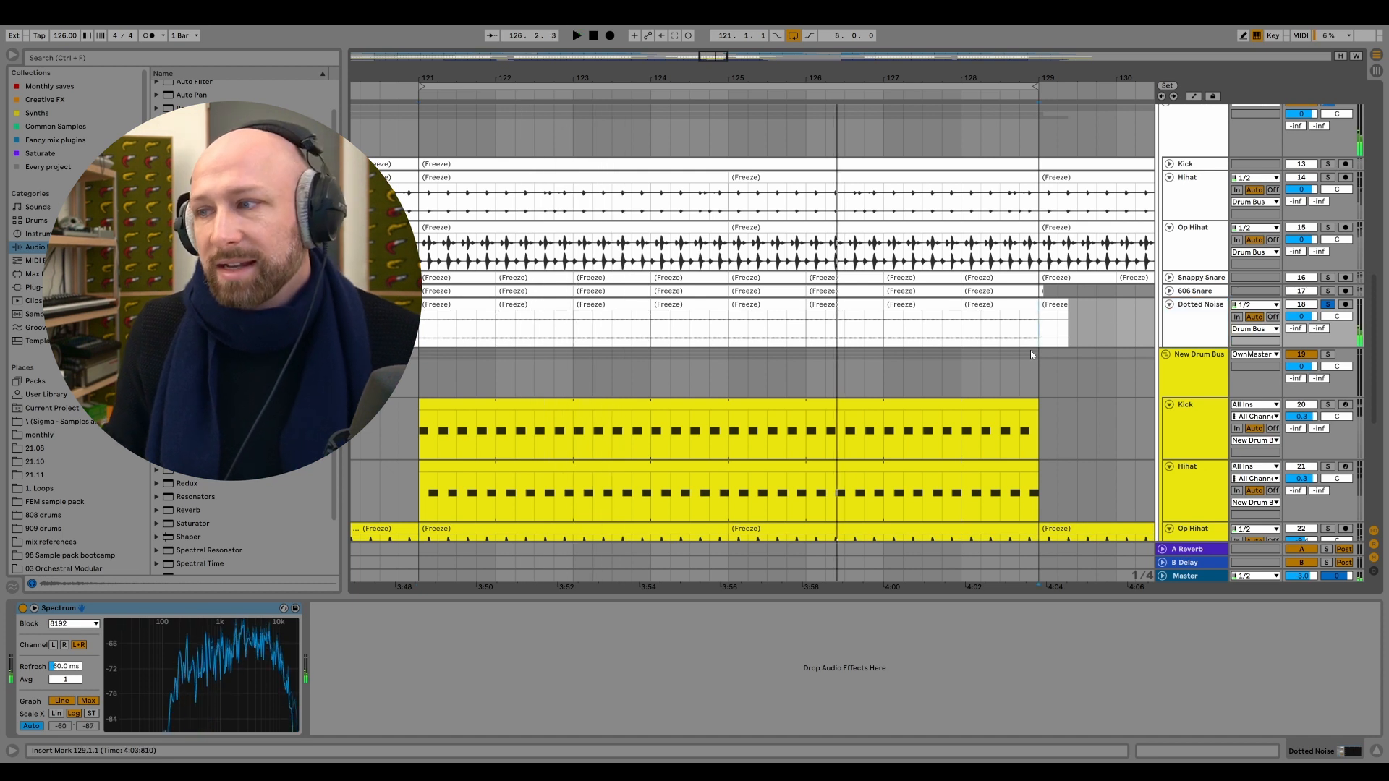
Duplicate the original Dotted Noise track into the New Drum Bus group, directly below its Op Hihat track.
scroll(992, 318, down, 3)
scroll(991, 318, down, 1)
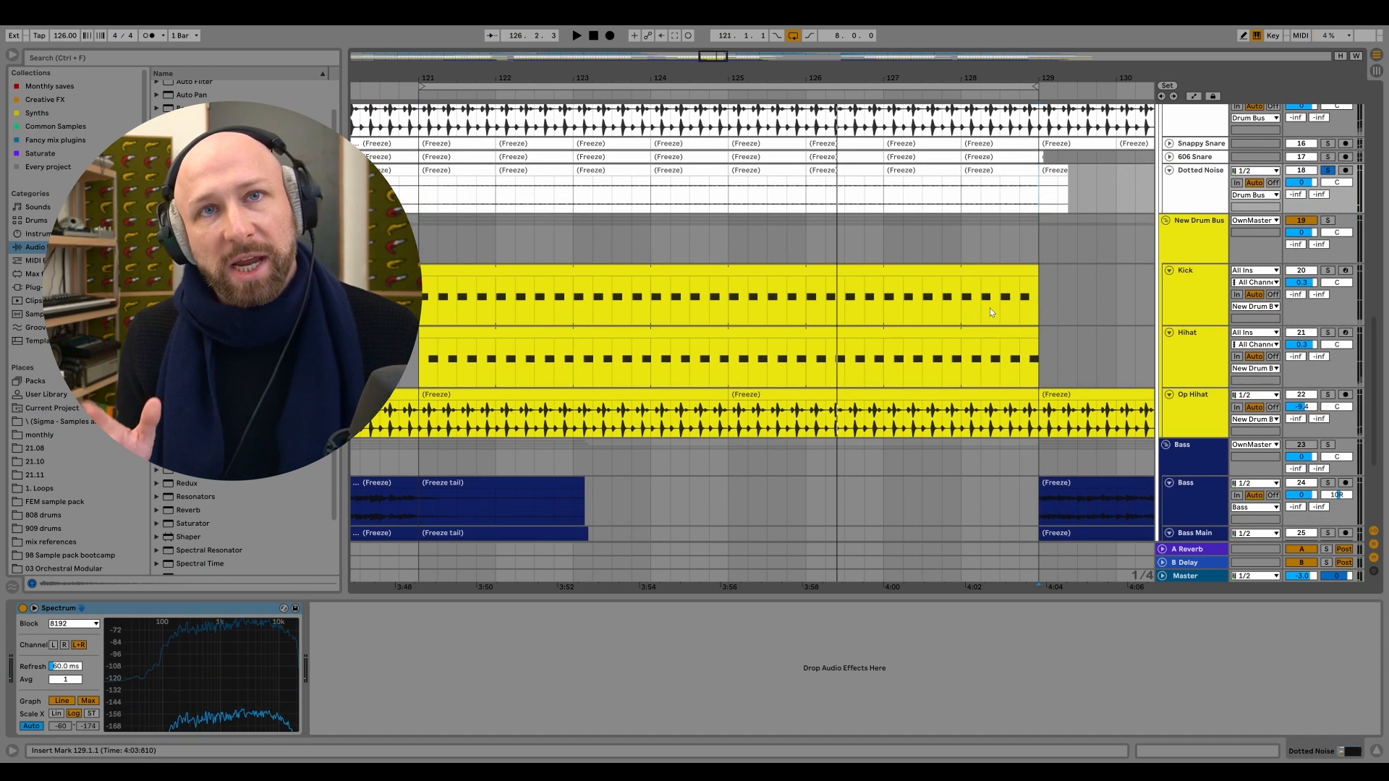
scroll(991, 312, down, 1)
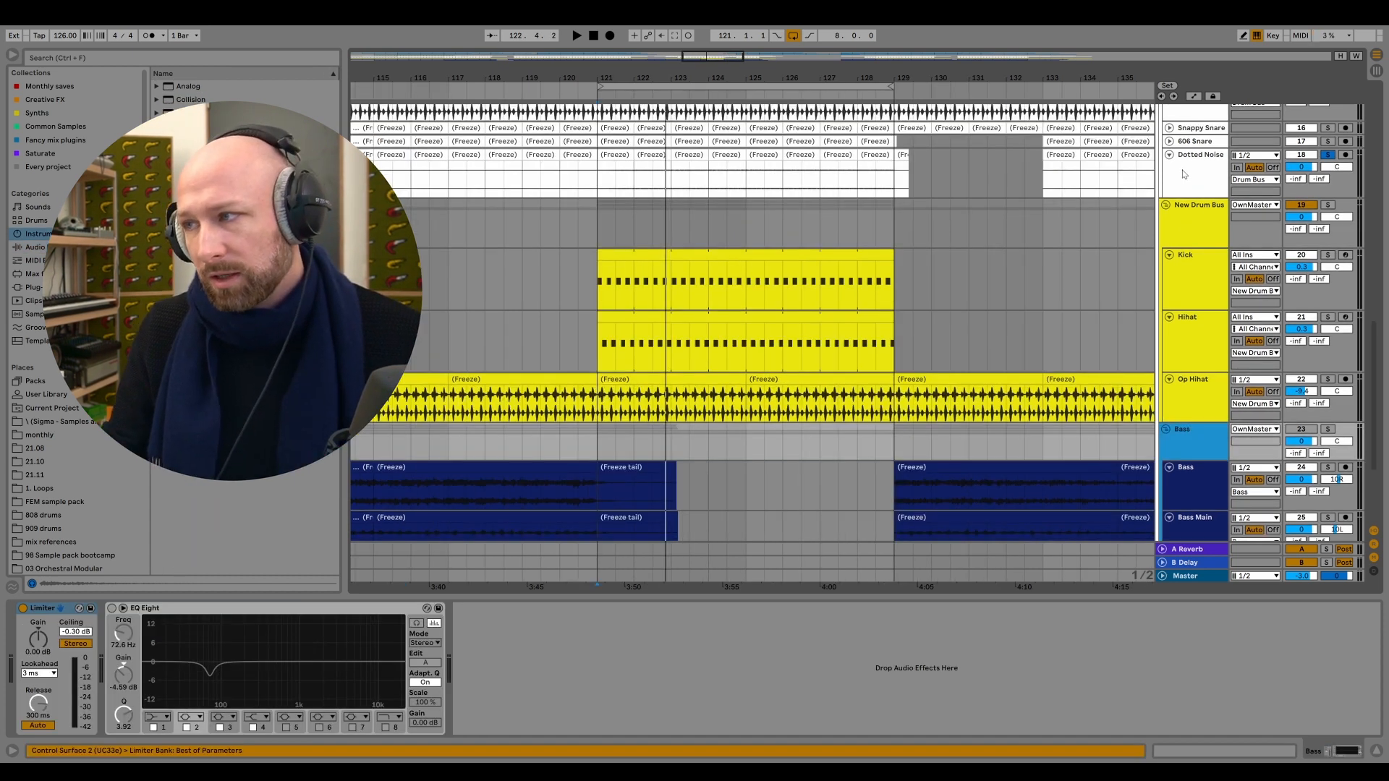
drag(1184, 174, 1191, 420)
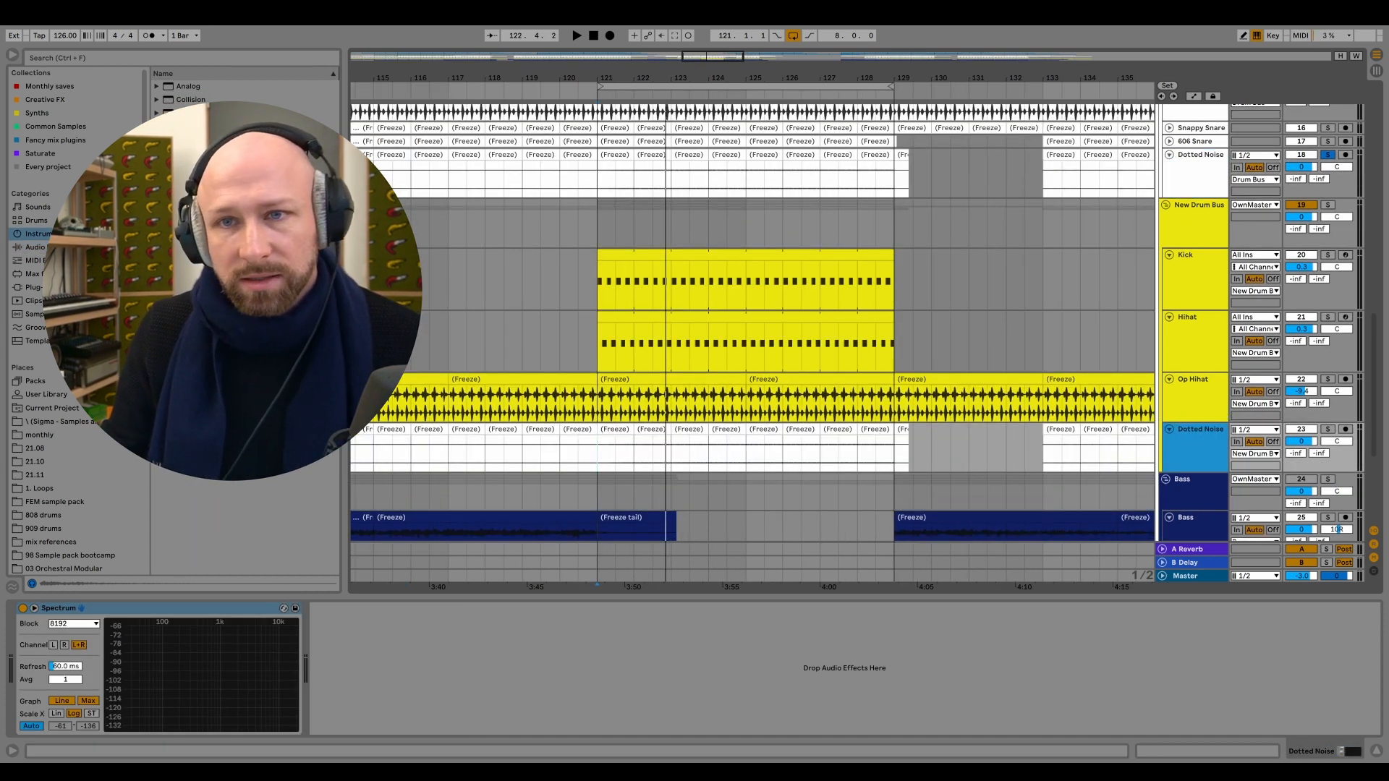
Solo the copied Dotted Noise and add Chorus-Ensemble before Spectrum with rate 0.31 Hz, amount 25%, feedback 35%, warmth 18% and dry/wet 46%.
click(40, 247)
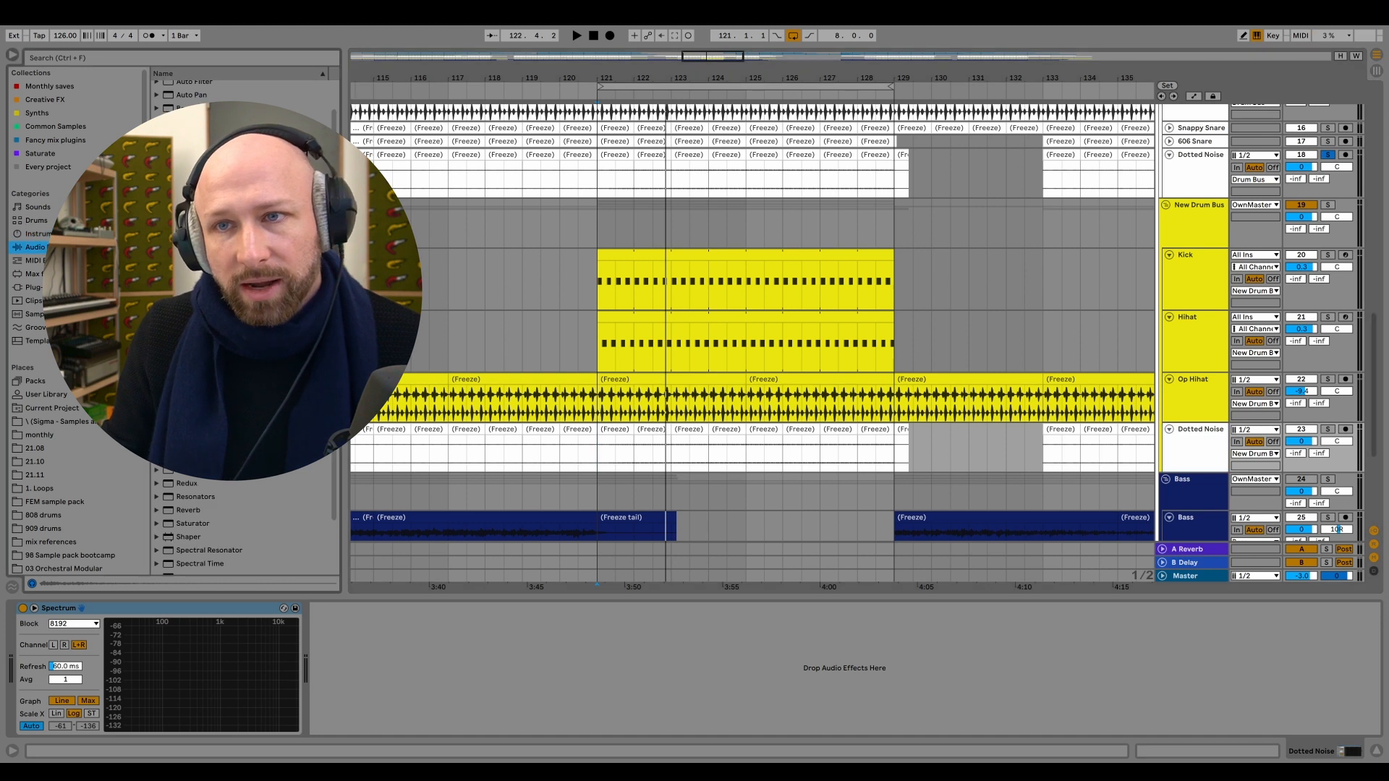
click(1328, 429)
click(1196, 447)
key(space)
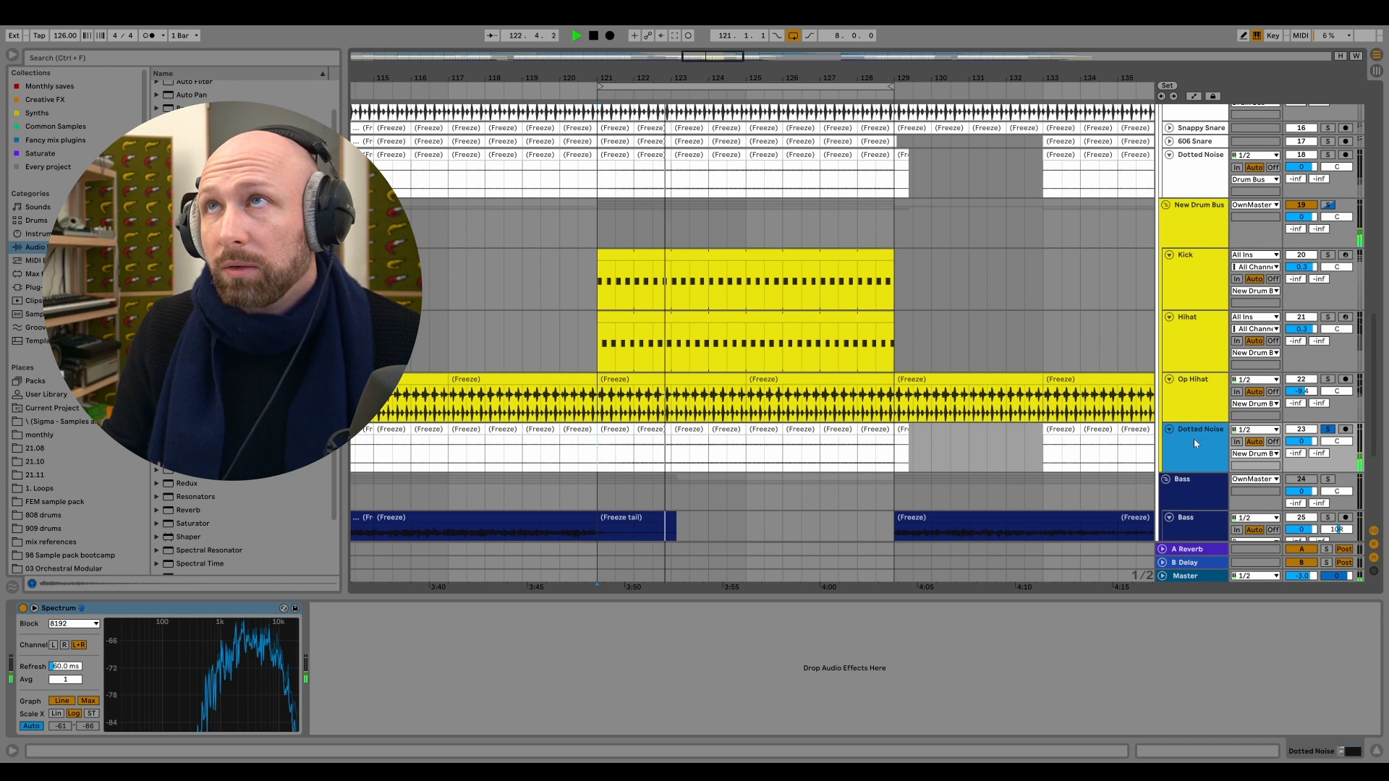
key(space)
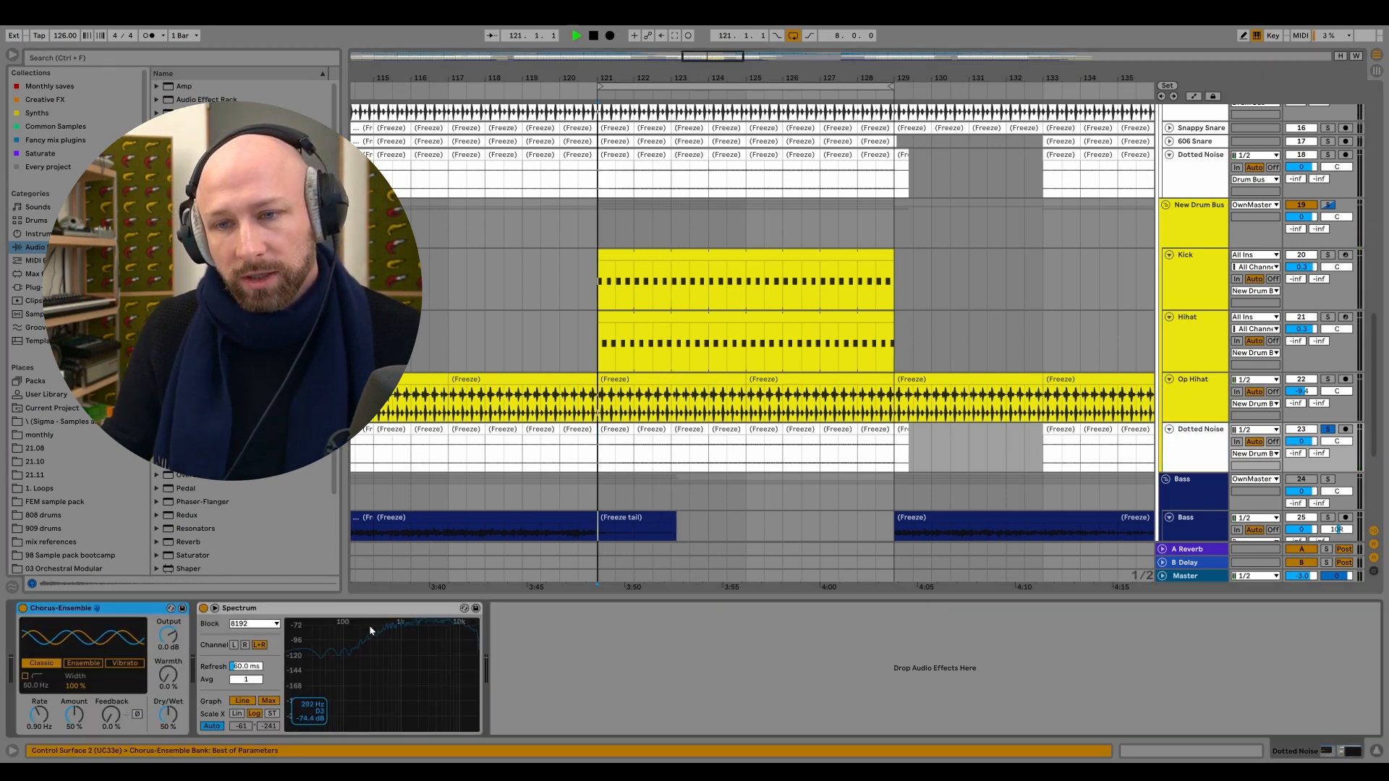
key(space)
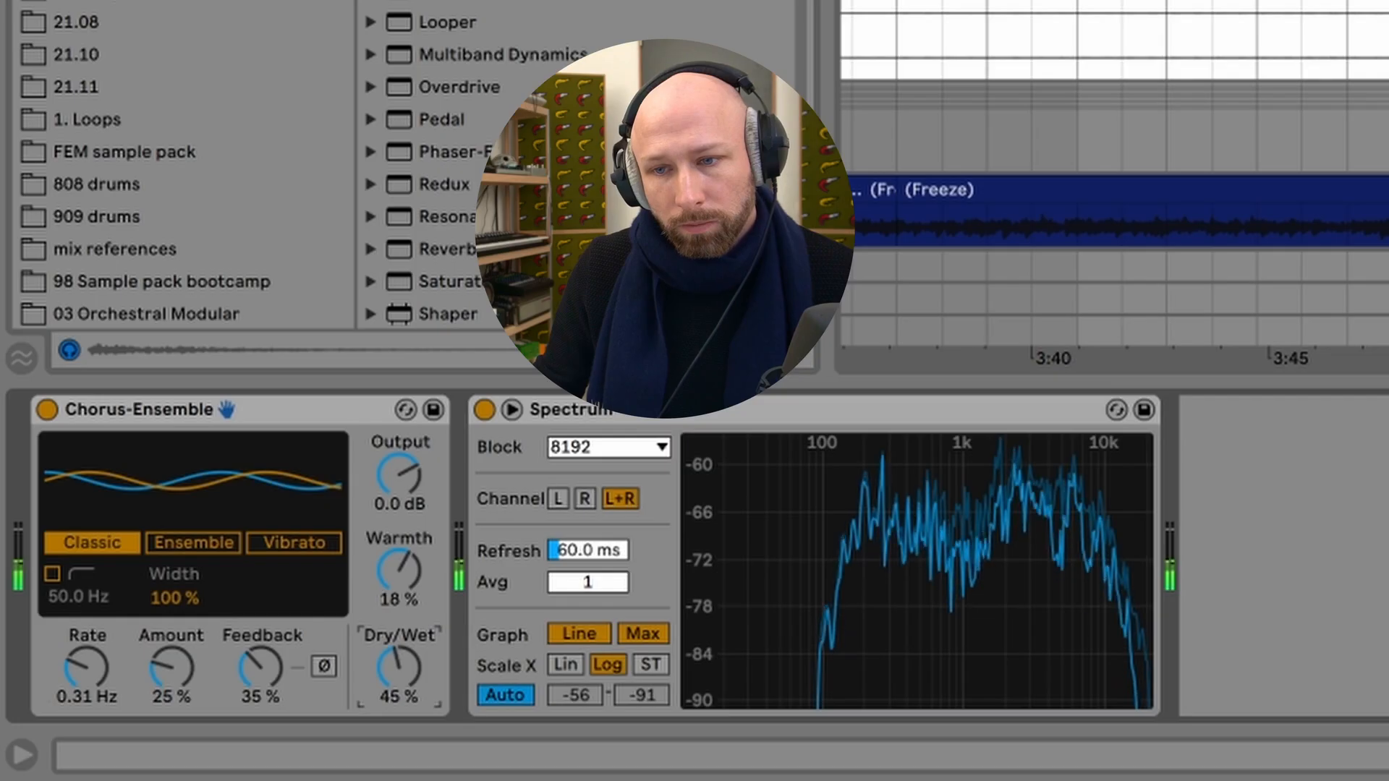
drag(398, 667, 399, 664)
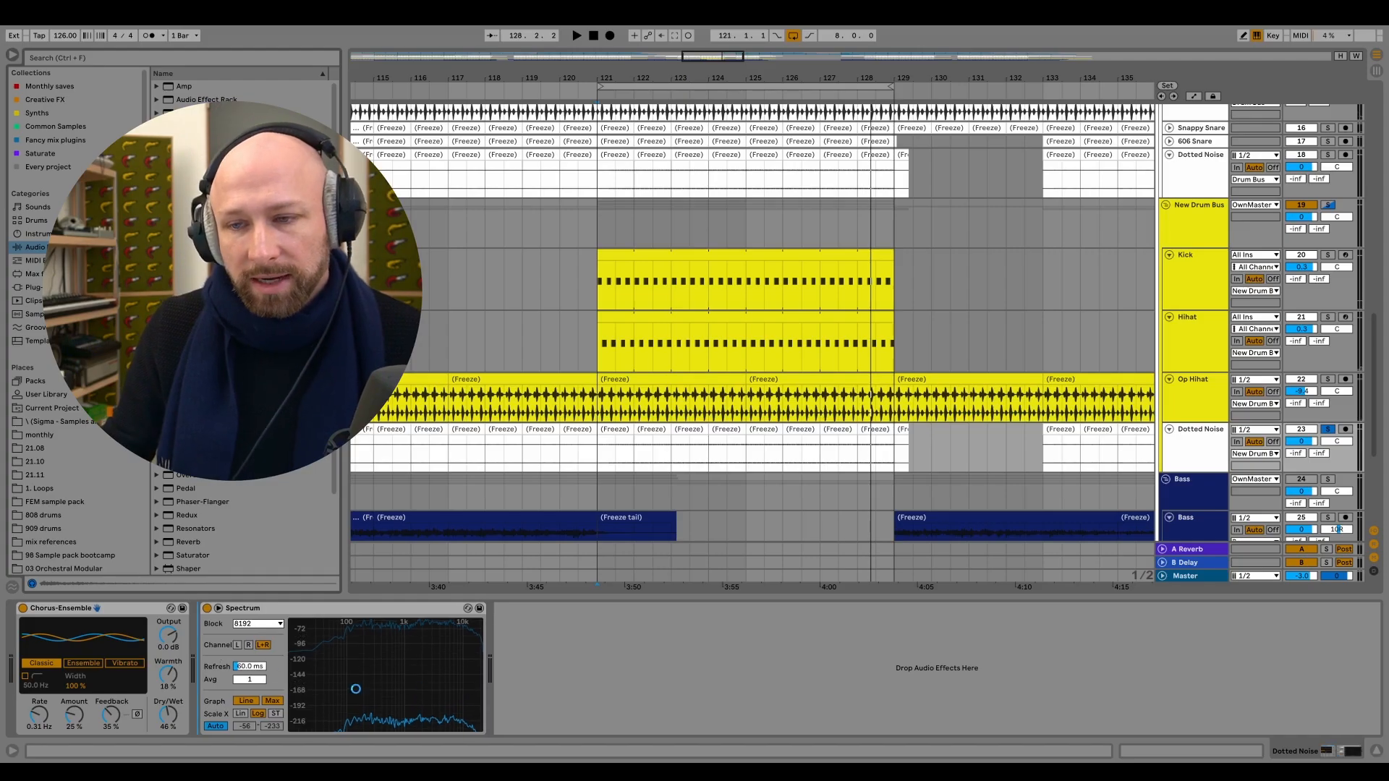
Add EQ Eight after Chorus-Ensemble on the copied Dotted Noise and shape band 1 as a low cut at 186 Hz with Q 0.26.
click(261, 716)
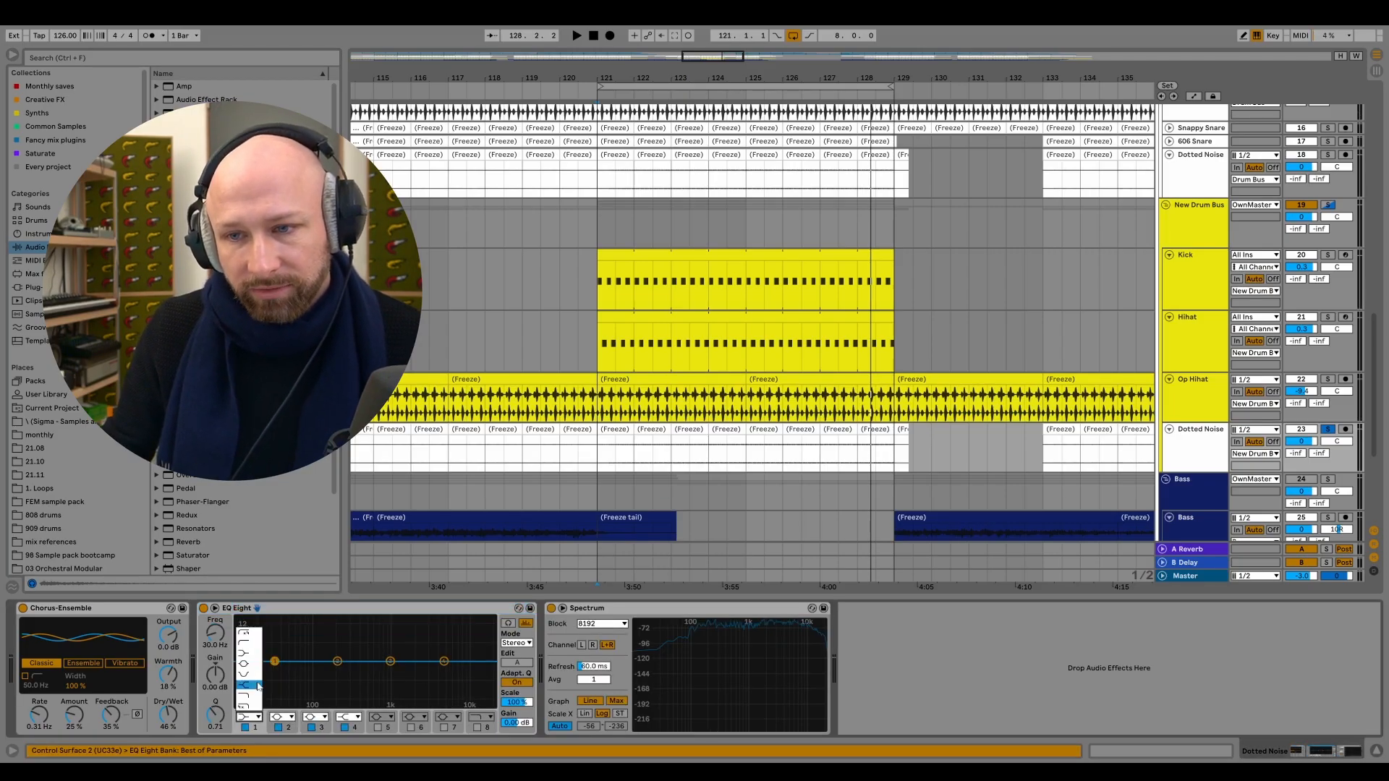
drag(278, 668, 334, 688)
key(space)
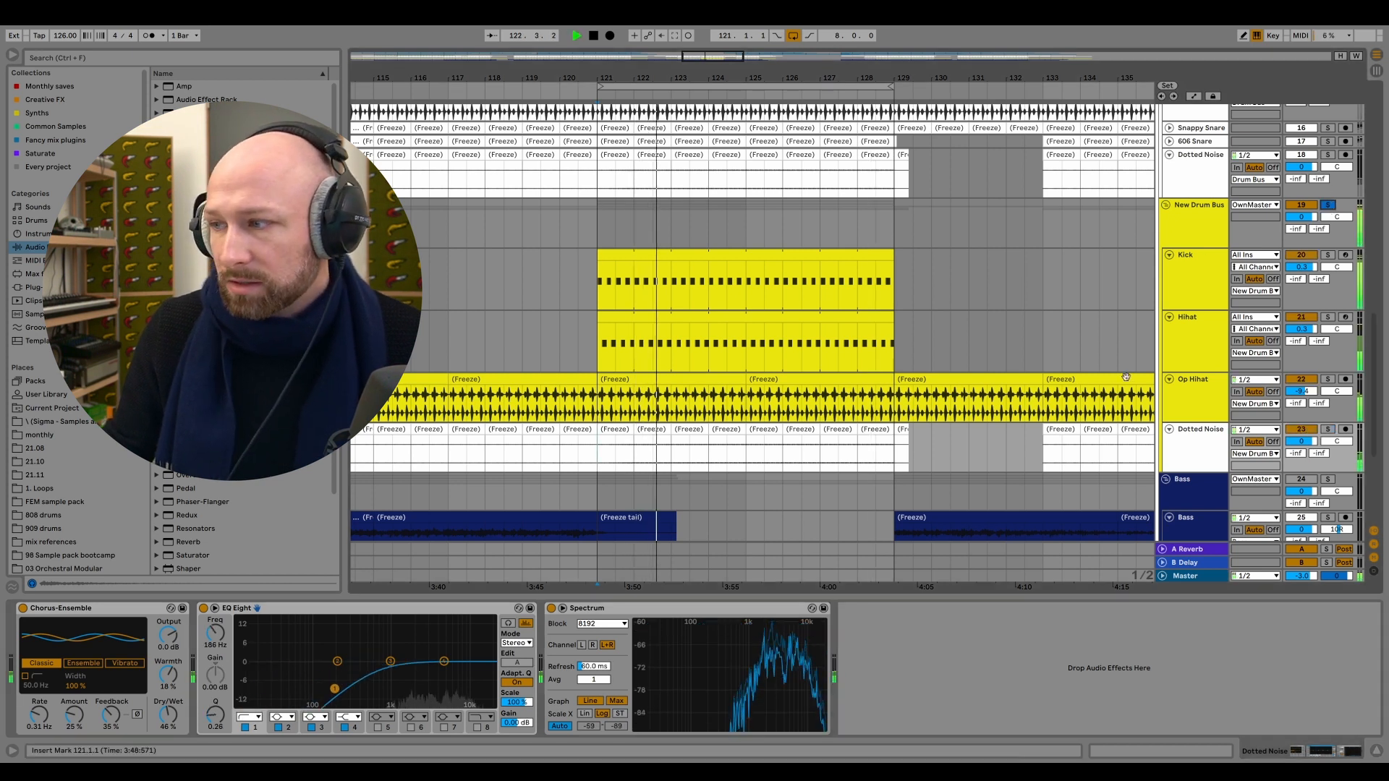
Assign the New Drum Bus group's colour to all its grouped tracks and clips.
right_click(1194, 216)
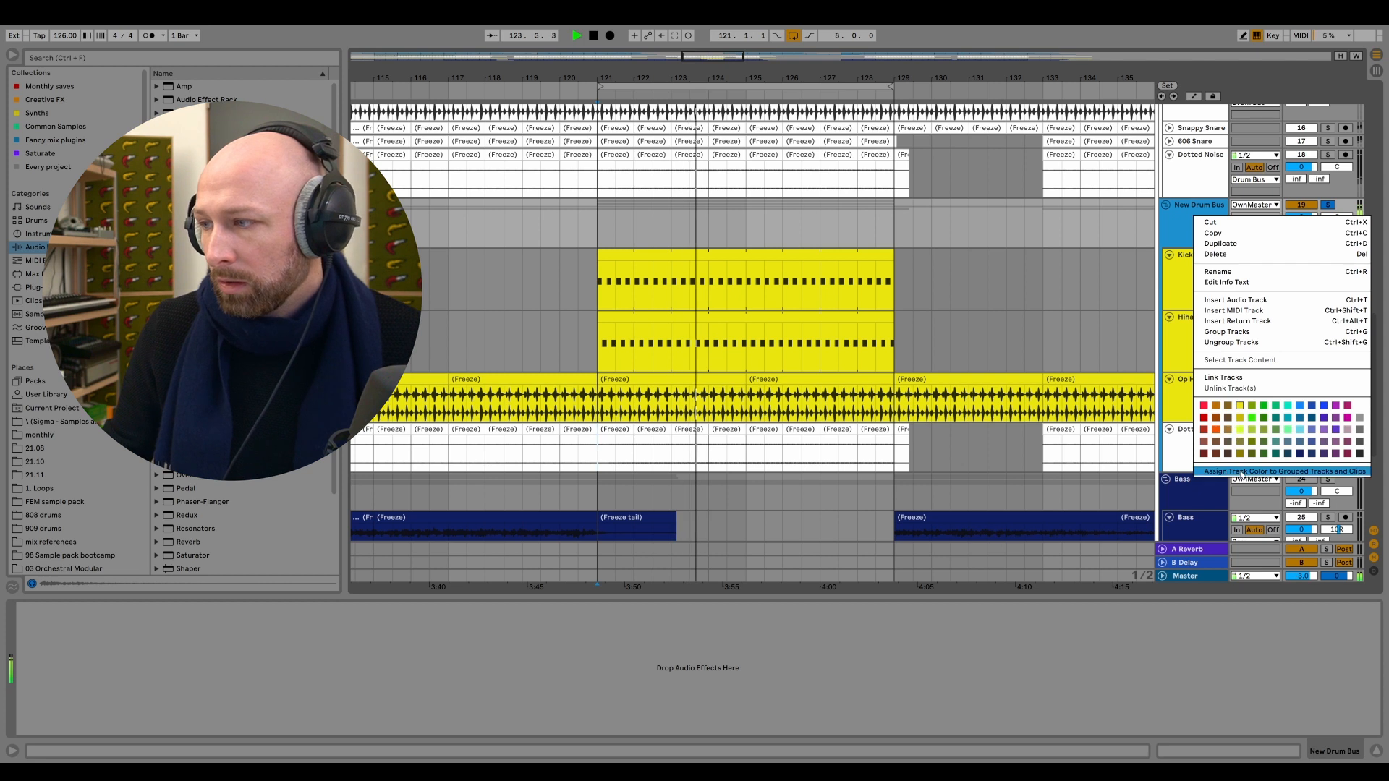
click(1241, 471)
Set the high cut on band 8 of the new Dotted Noise track's EQ Eight to 11.4 kHz with Q 0.63.
click(1199, 443)
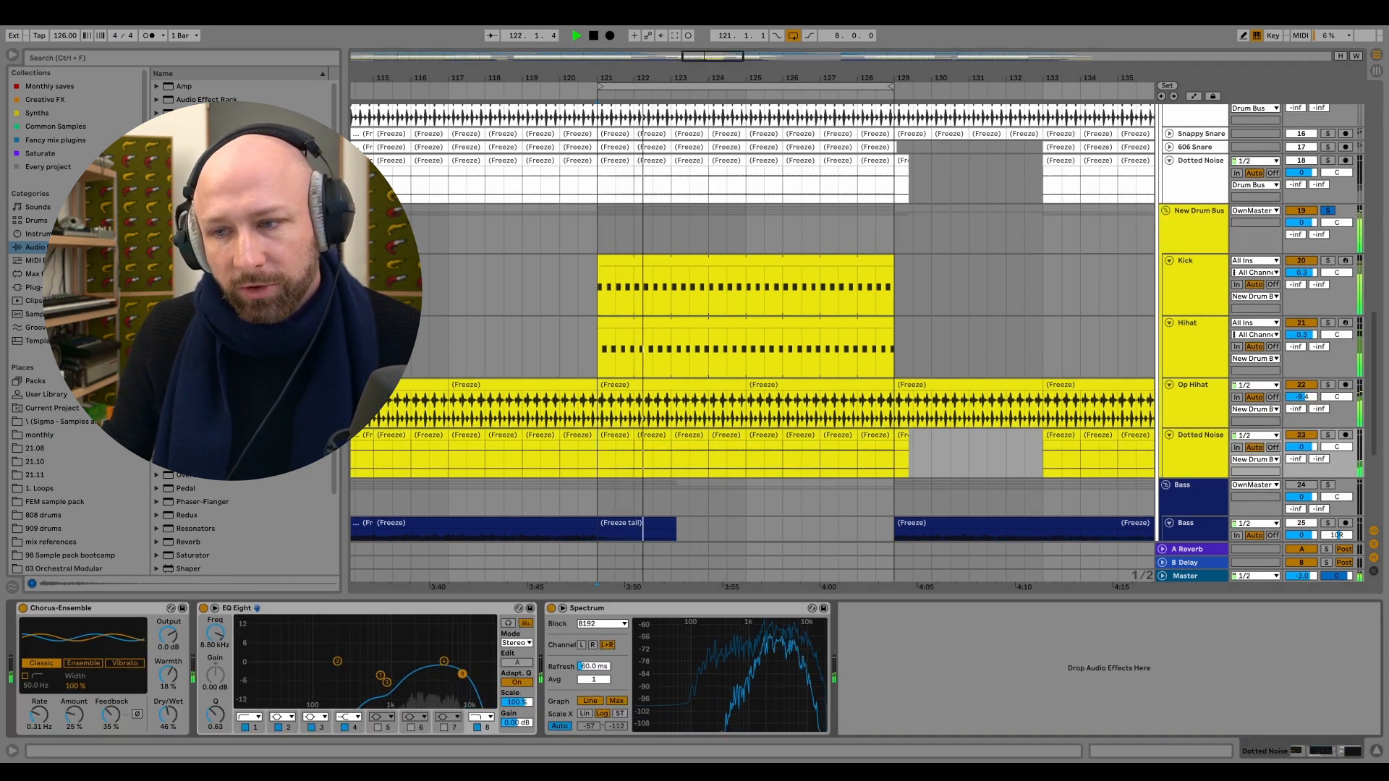
drag(478, 675, 471, 675)
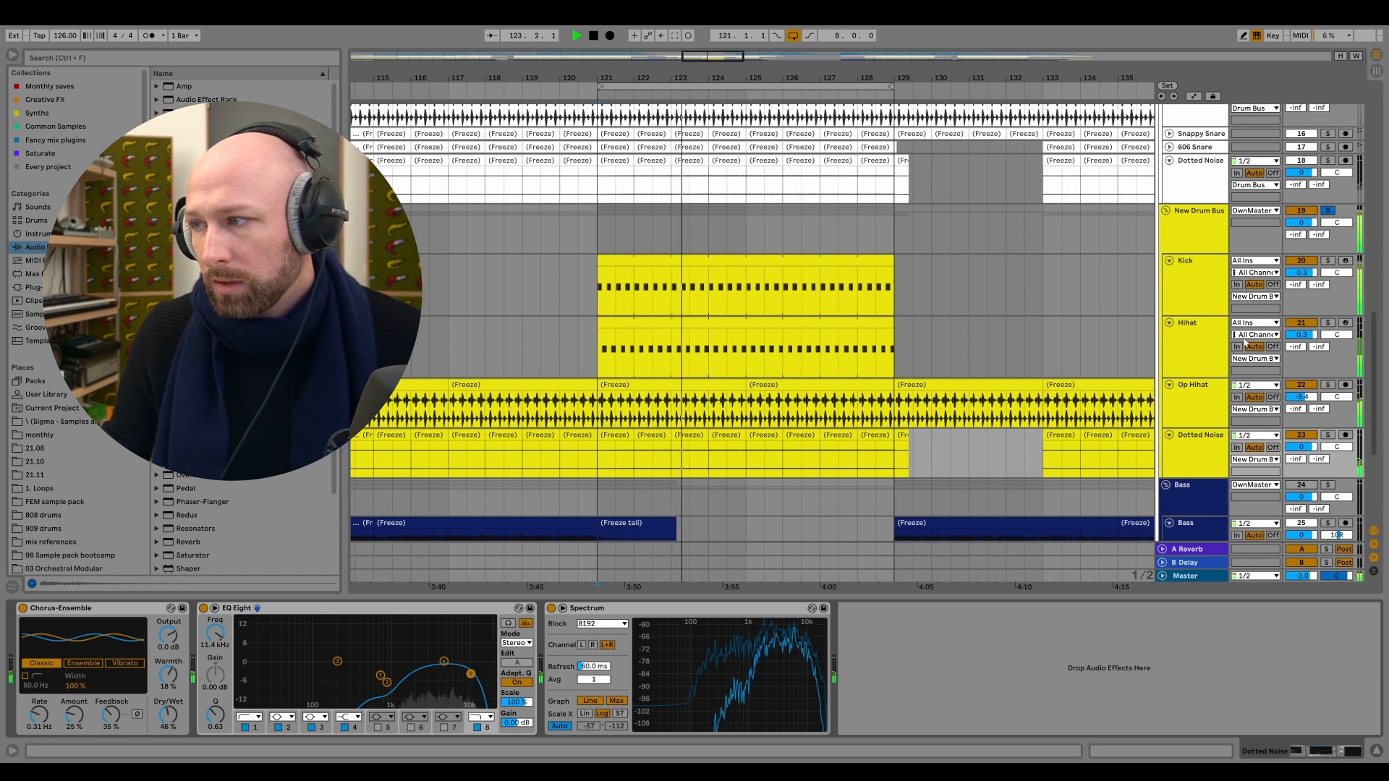
Copy ValhallaRoom from the new Hihat track to the end of the new Dotted Noise chain and set its decay to 0.71 s.
click(1205, 343)
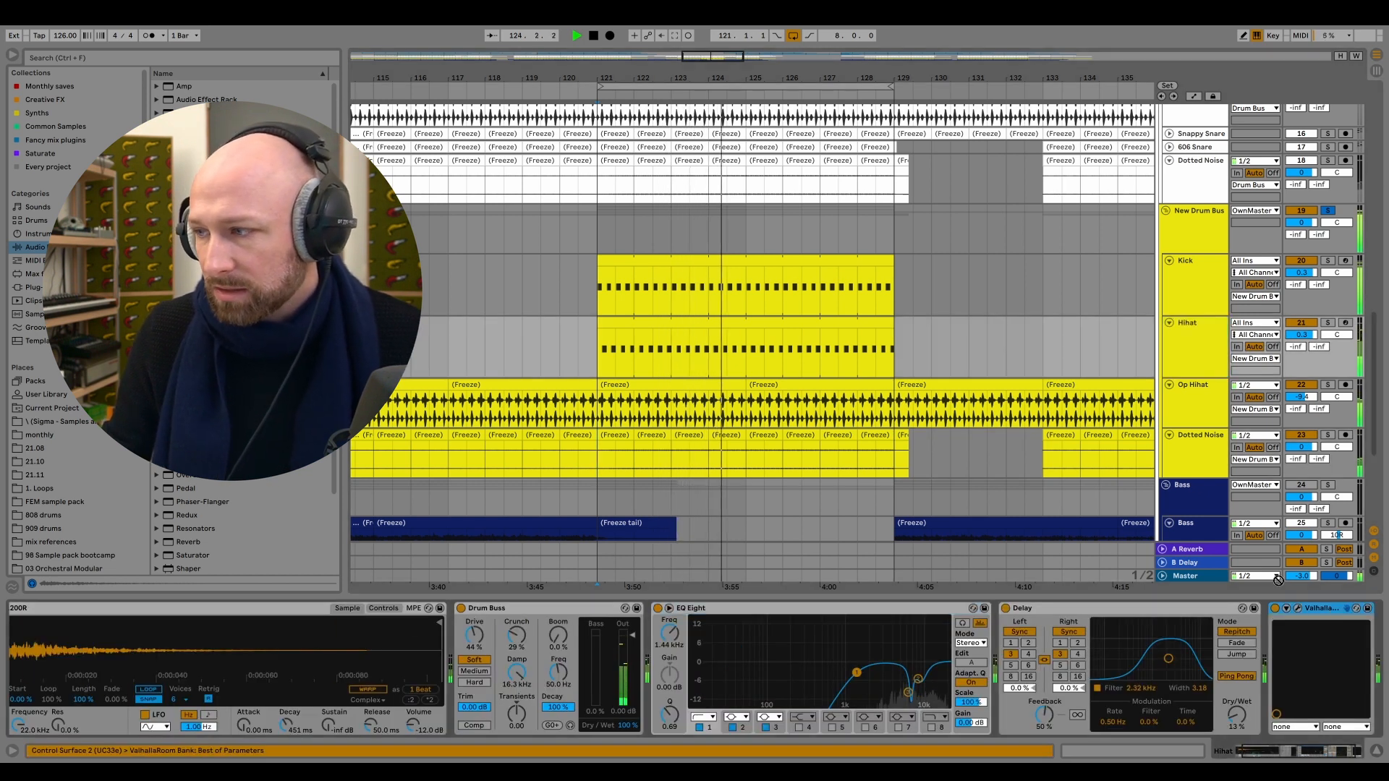
click(1193, 443)
mouse_move(488, 243)
mouse_down()
mouse_move(487, 230)
mouse_move(420, 229)
mouse_move(490, 241)
mouse_up()
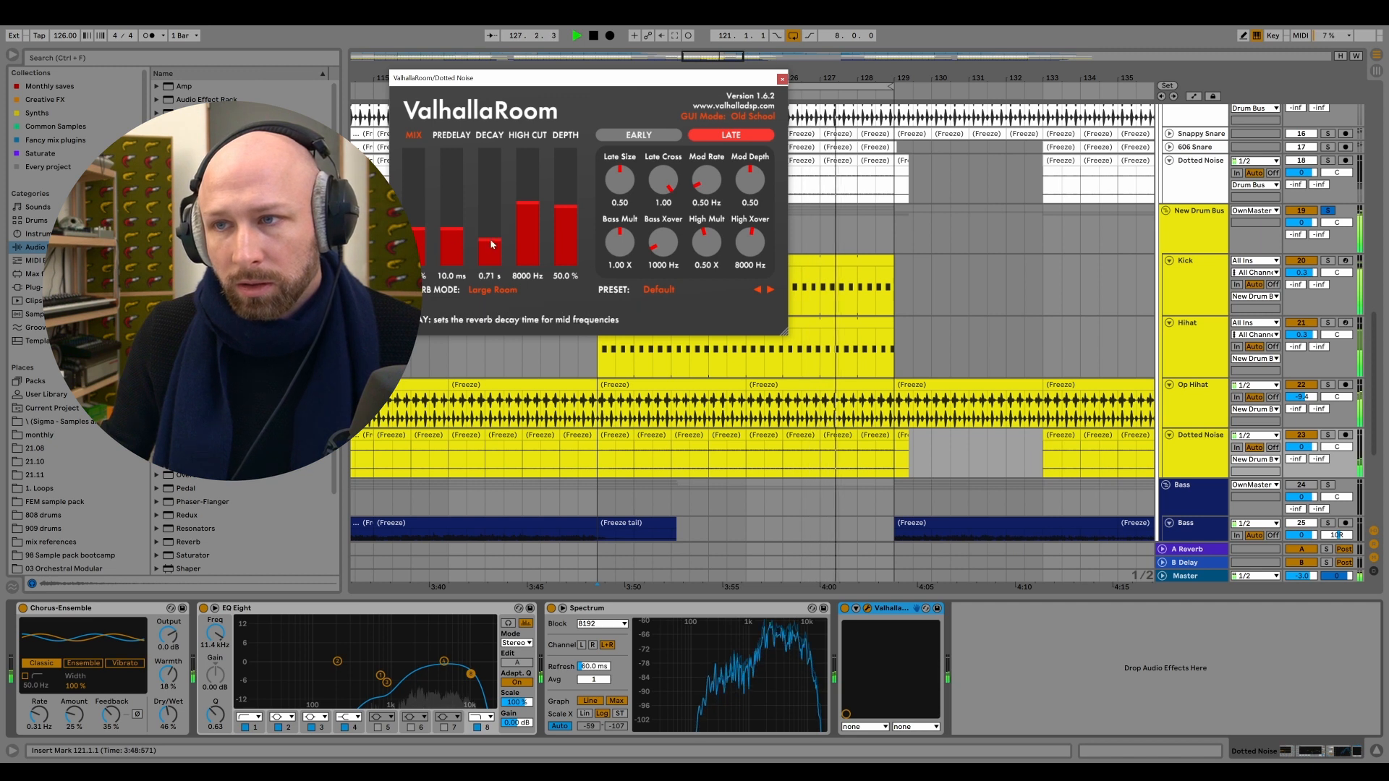
click(782, 80)
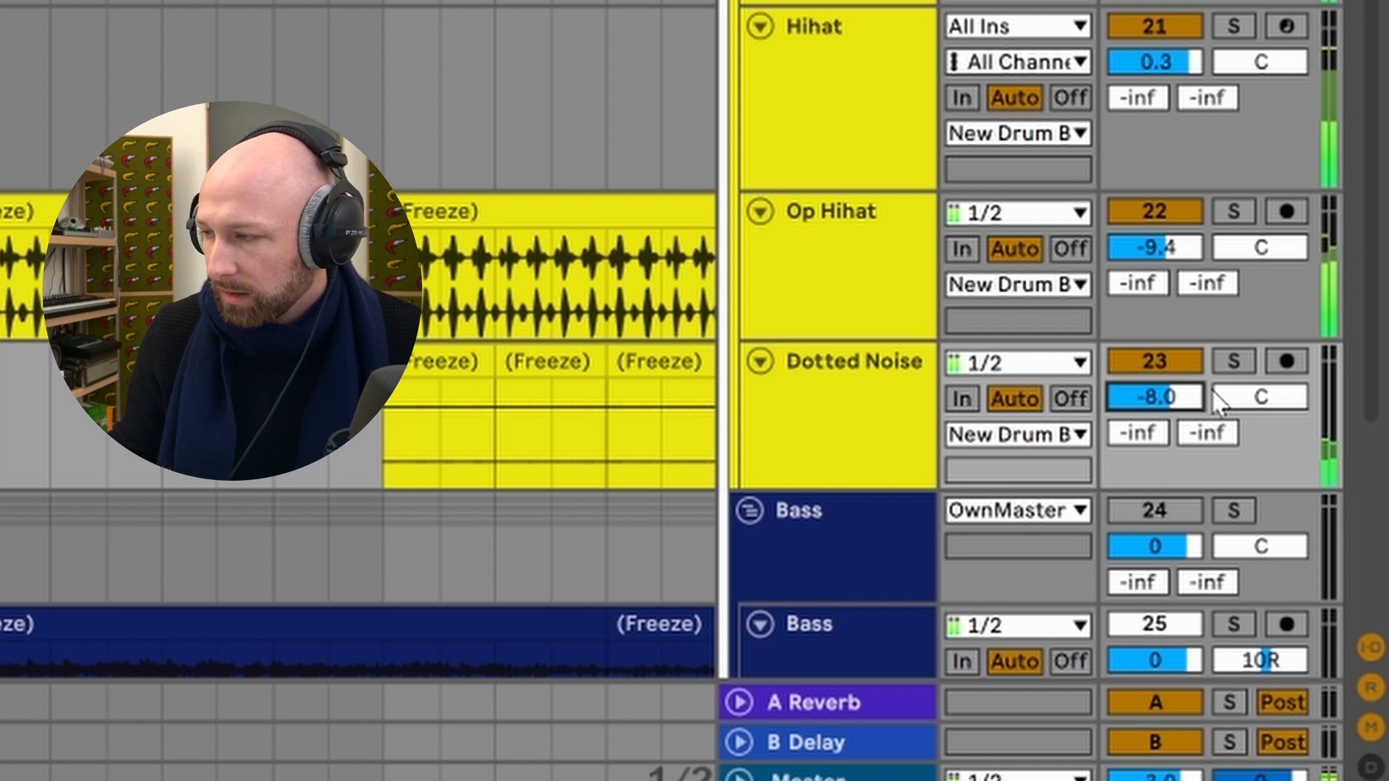
Lower the new Dotted Noise track's volume to about -8 dB.
click(832, 401)
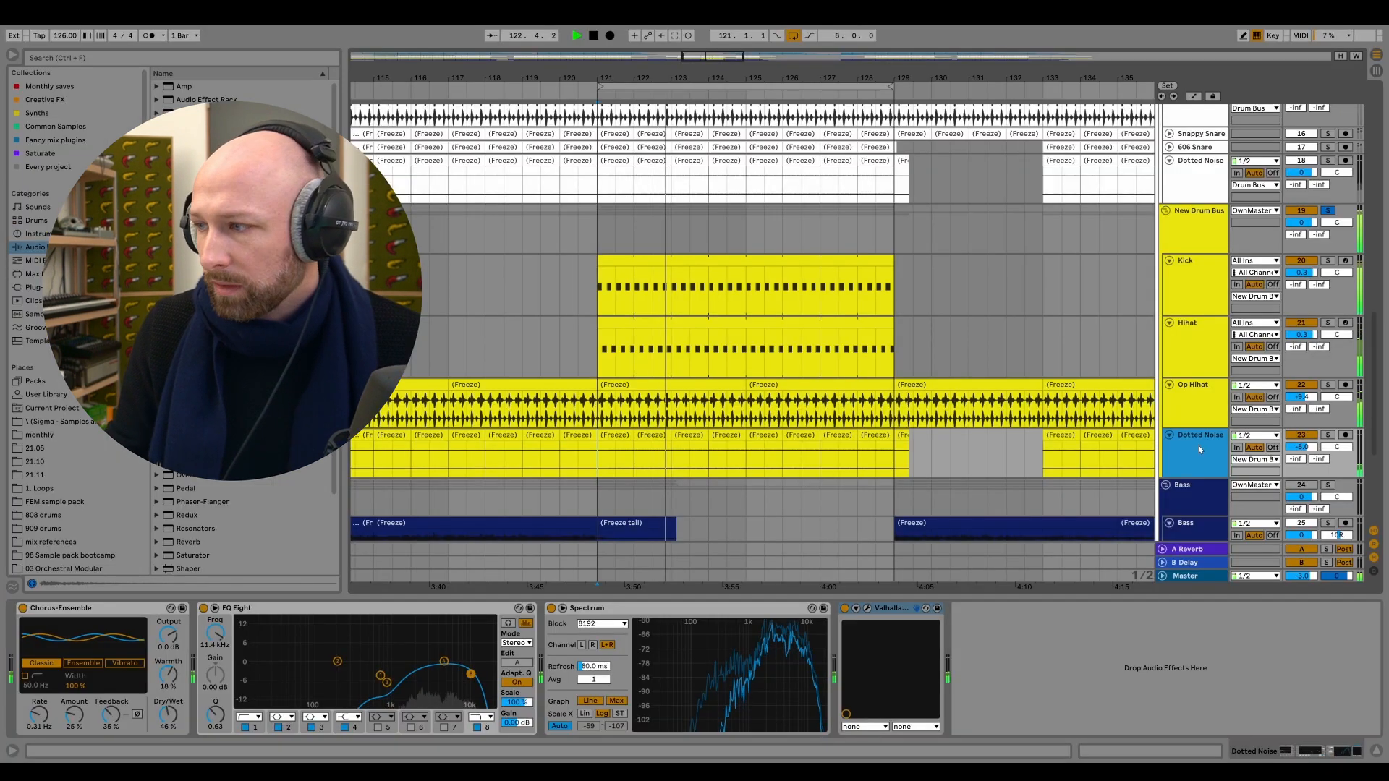
click(1300, 447)
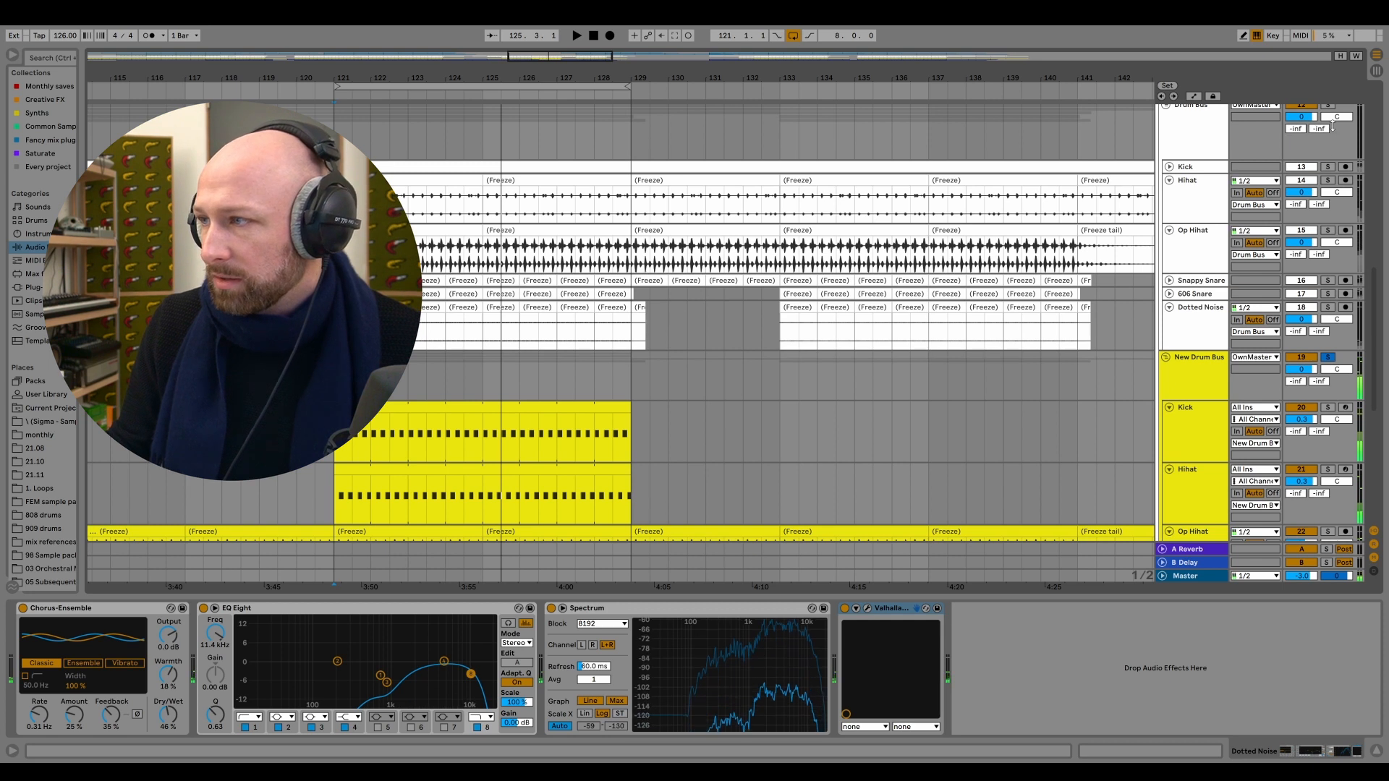
Compare the original Drum Bus with the New Drum Bus by soloing each group in turn during playback.
scroll(1333, 126, up, 3)
click(1328, 145)
key(space)
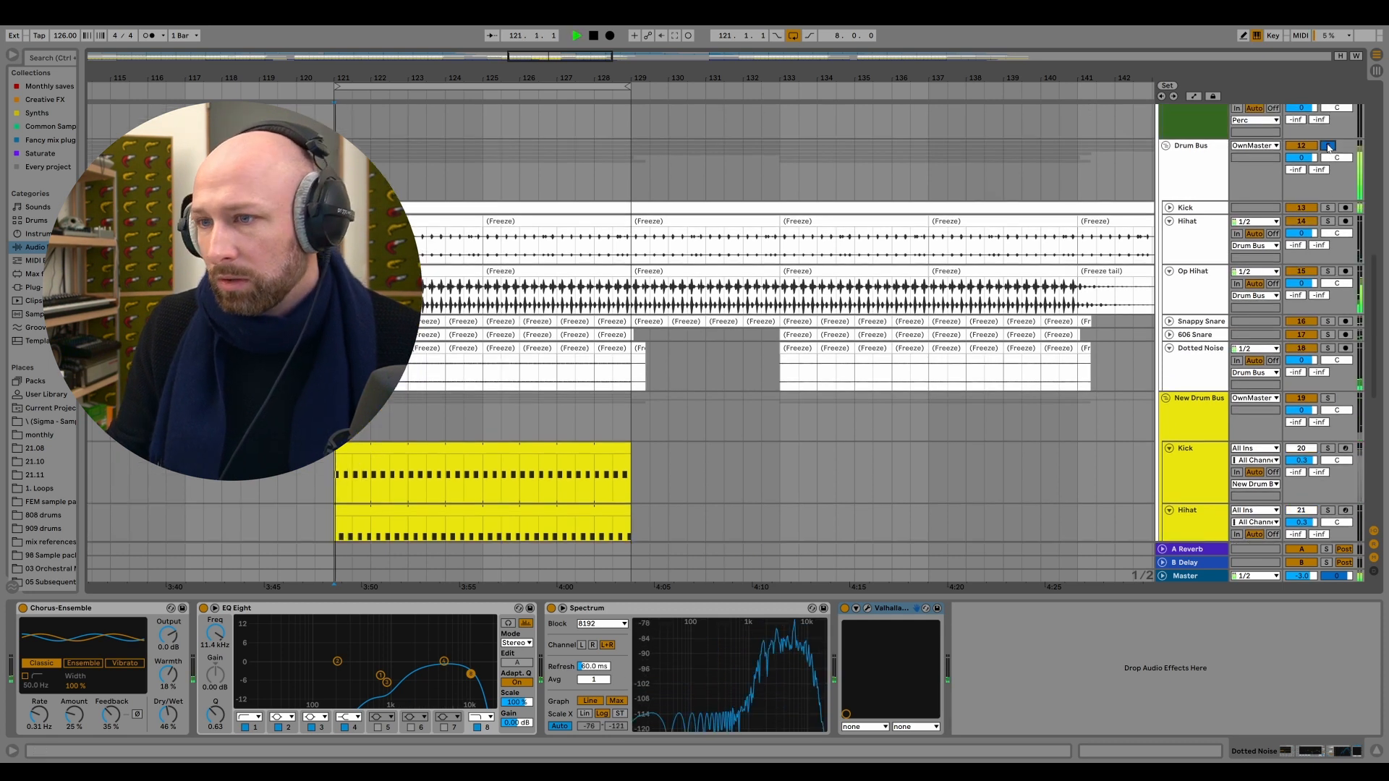
click(1328, 398)
scroll(639, 407, down, 5)
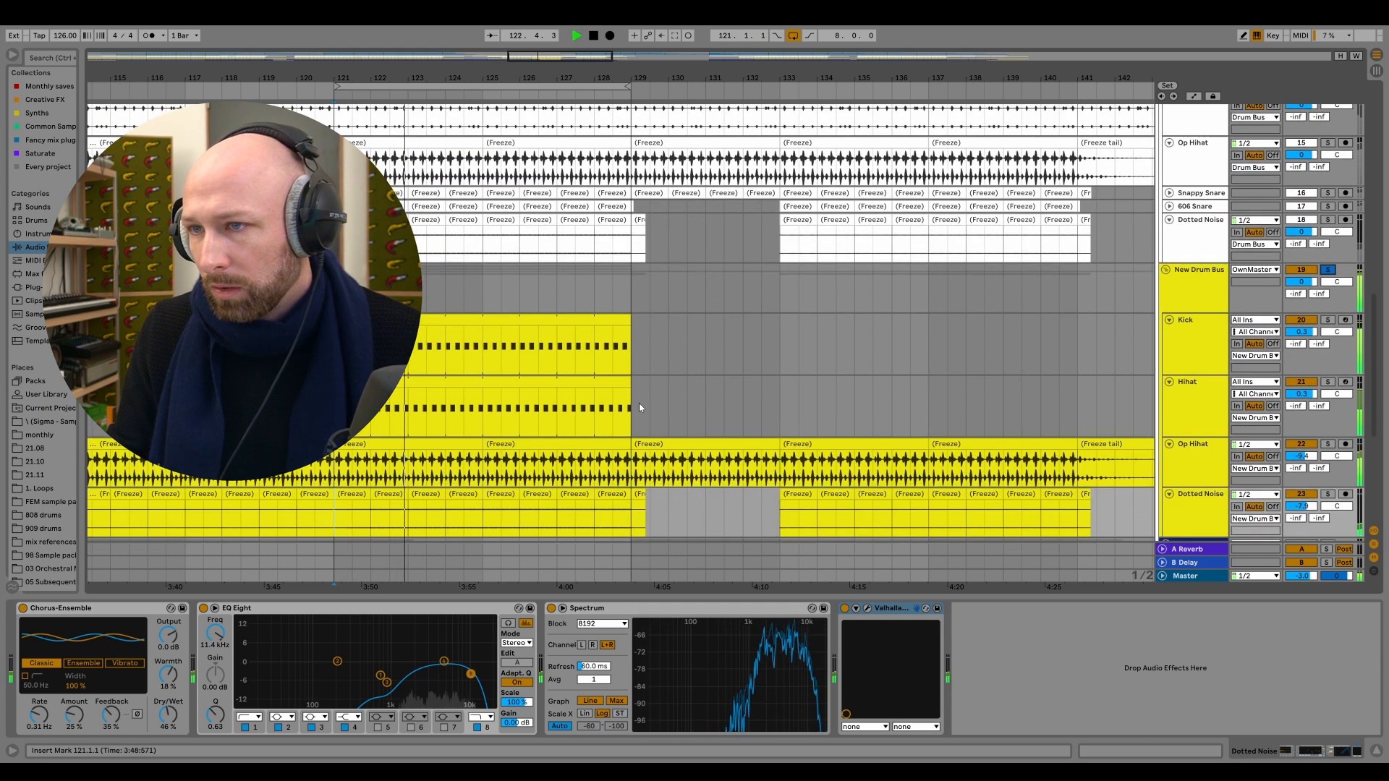
scroll(639, 405, up, 2)
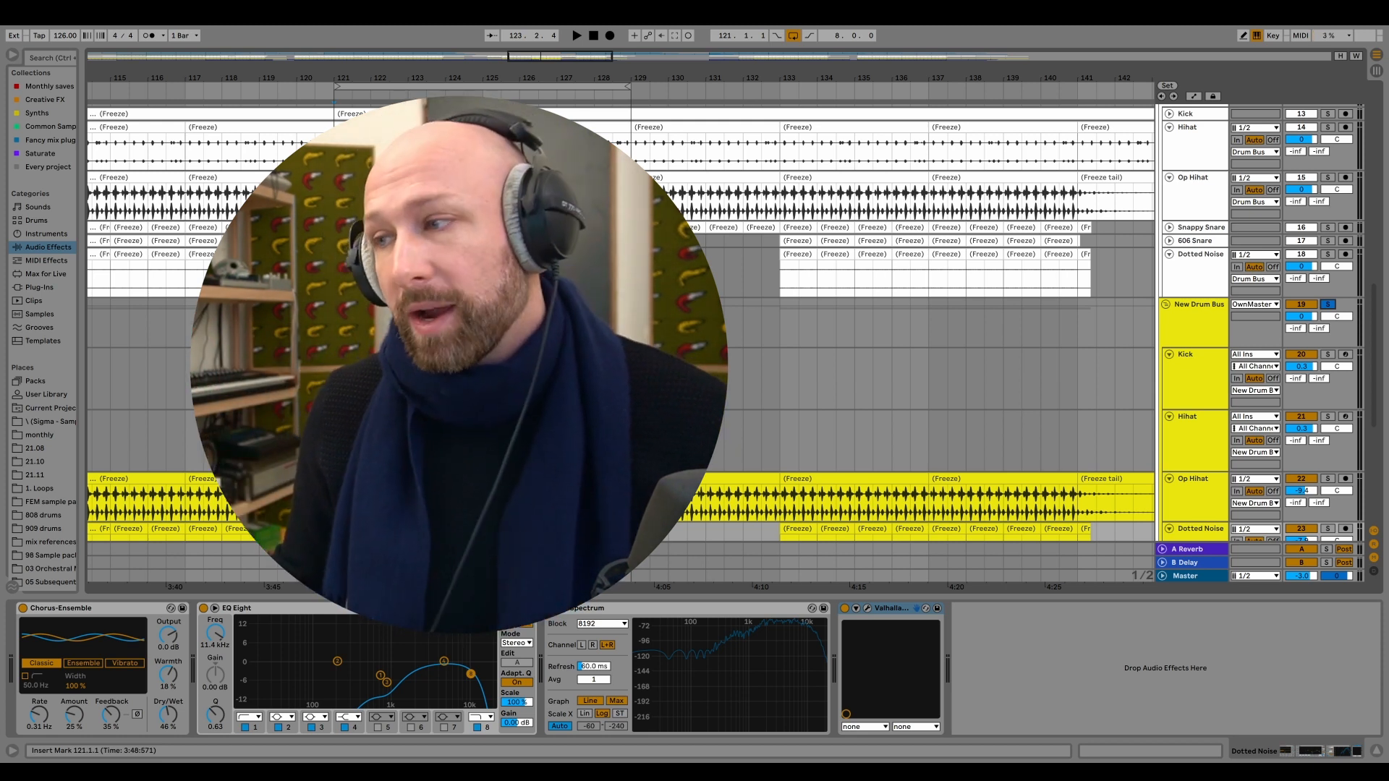
scroll(622, 325, down, 2)
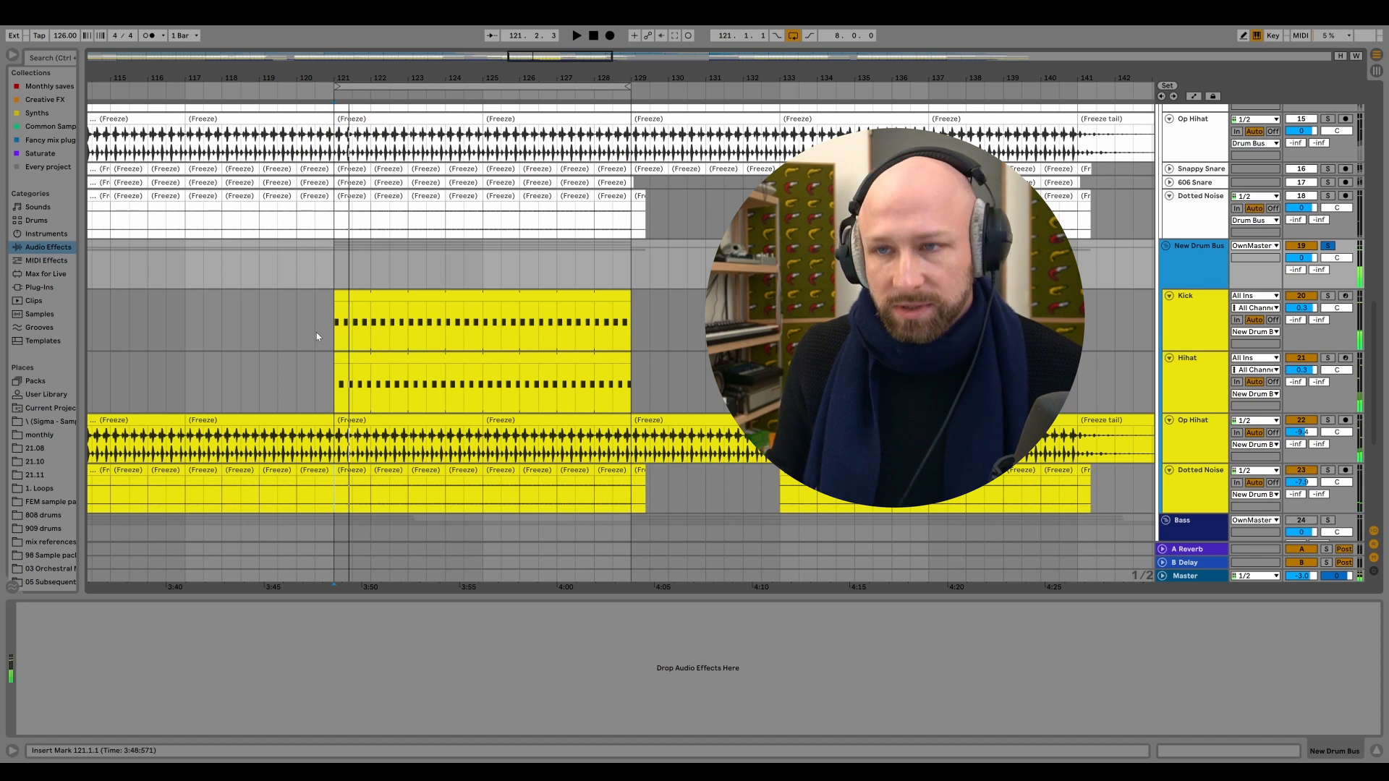
Insert an empty MIDI track below the Hihat track in the New Drum Bus group.
click(1190, 380)
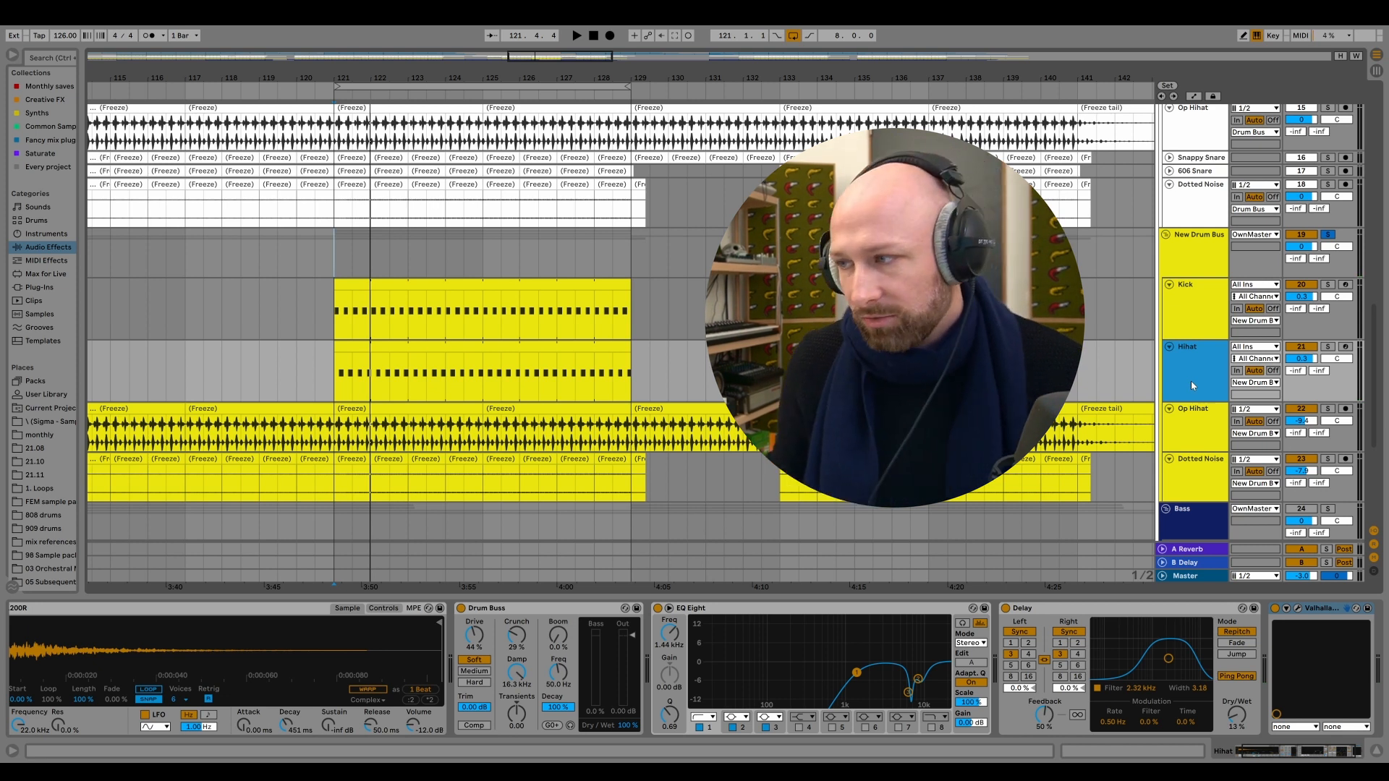
key(ctrl+shift+t)
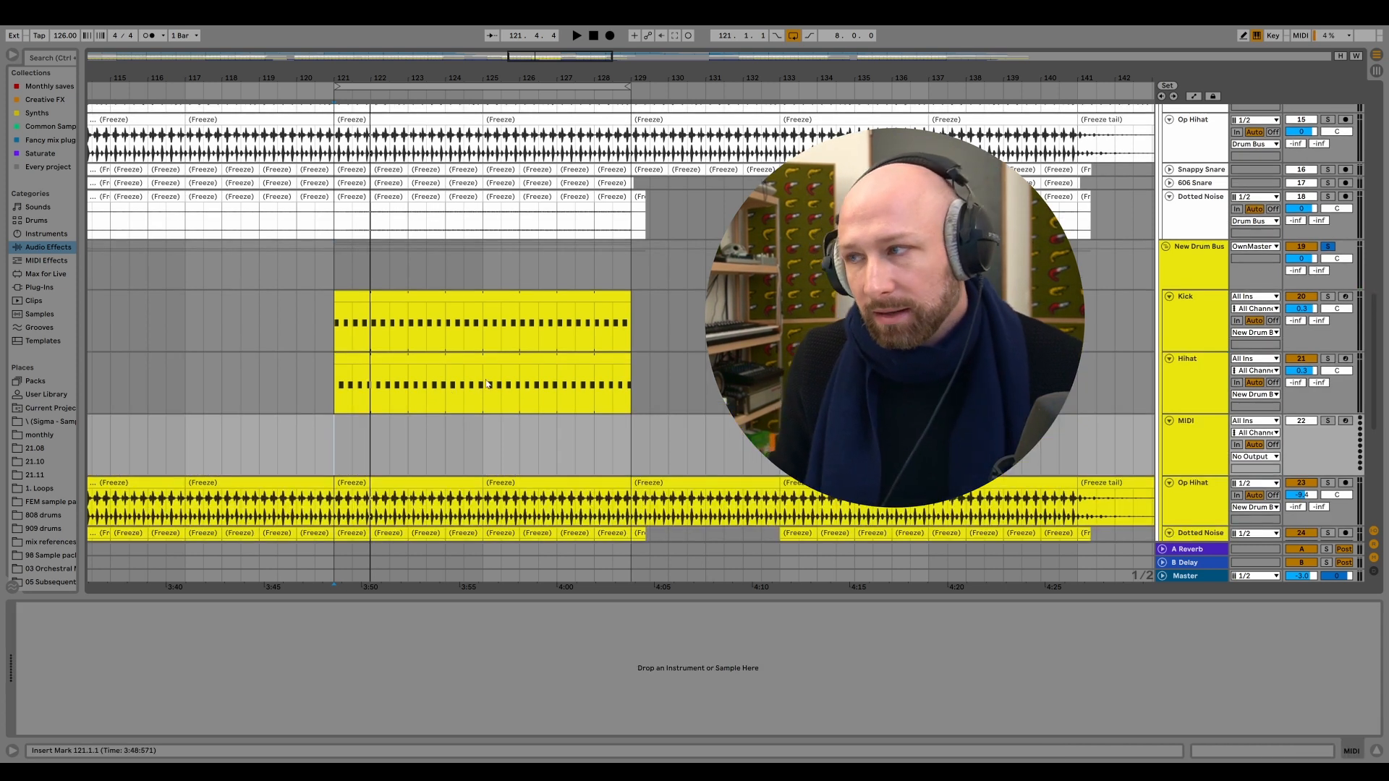
Expand the original Snappy Snare and 606 Snare tracks and play each one soloed to examine its sound and pattern.
click(1327, 170)
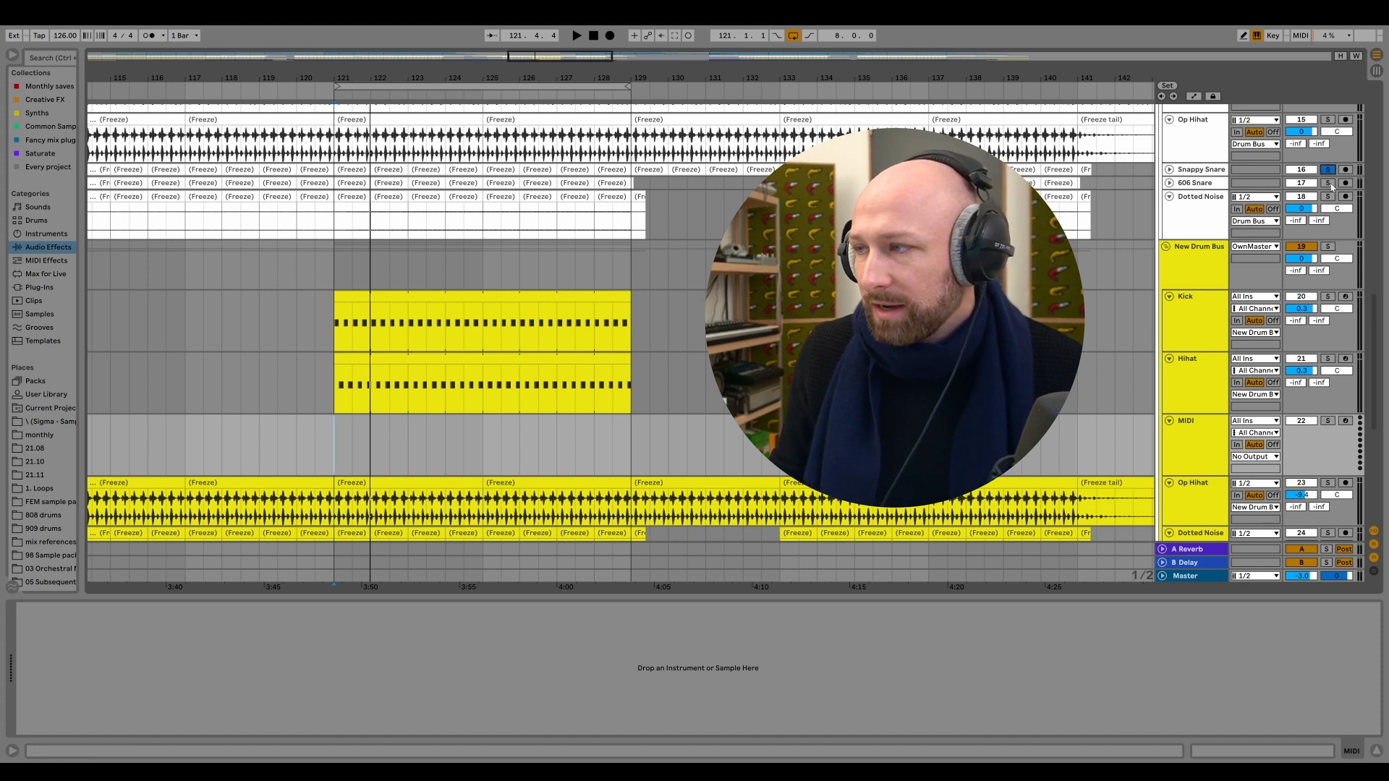
key(space)
click(1169, 170)
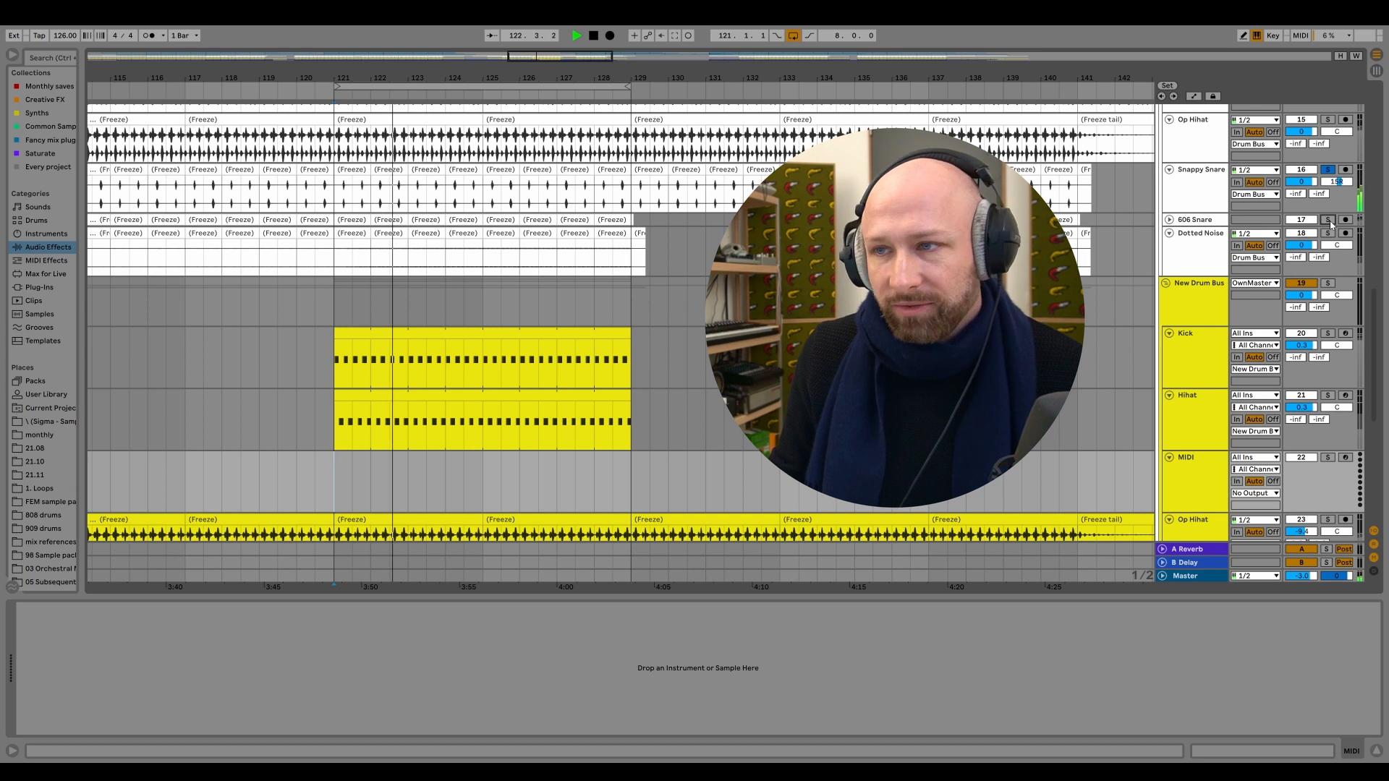
click(1169, 220)
click(1201, 239)
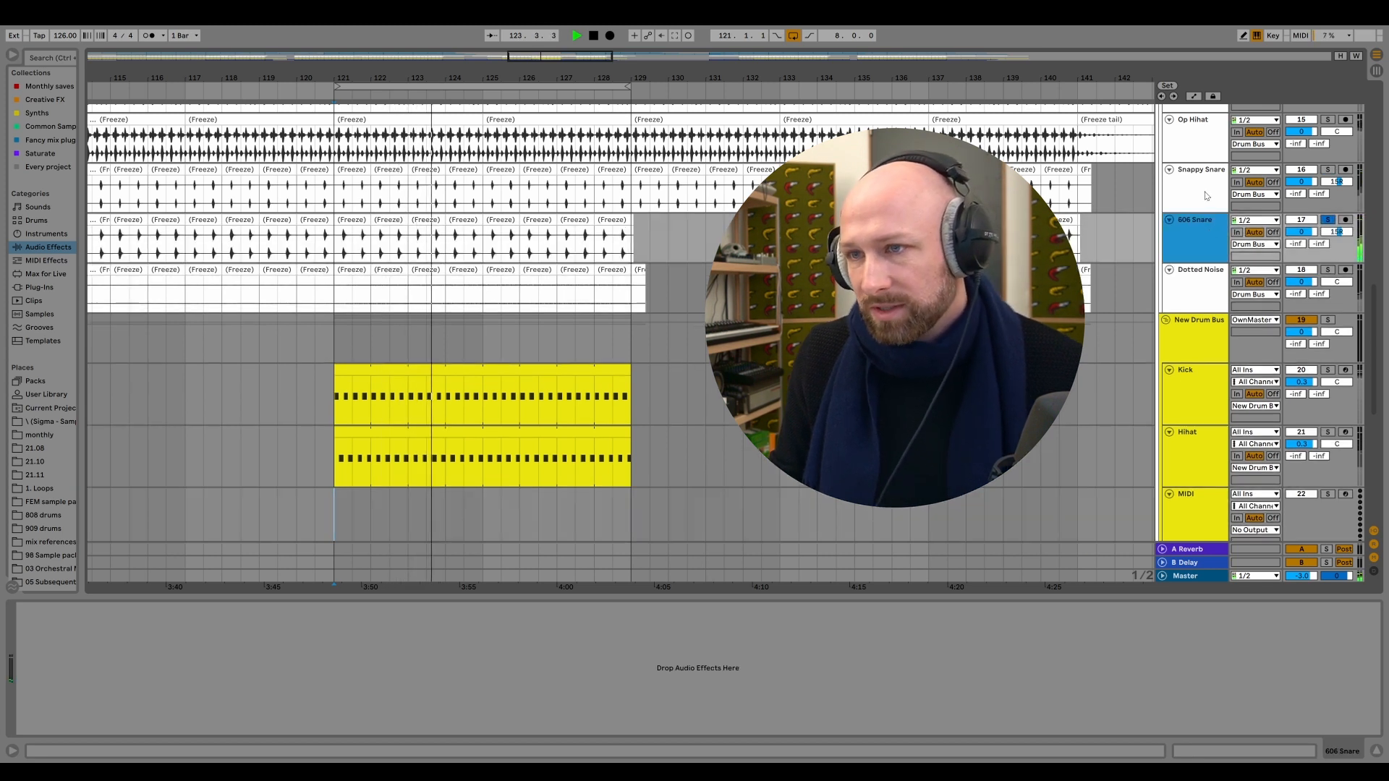
key(space)
Select the new MIDI track and open the Sigma samples folder in a widened browser.
scroll(1193, 362, down, 3)
click(1186, 391)
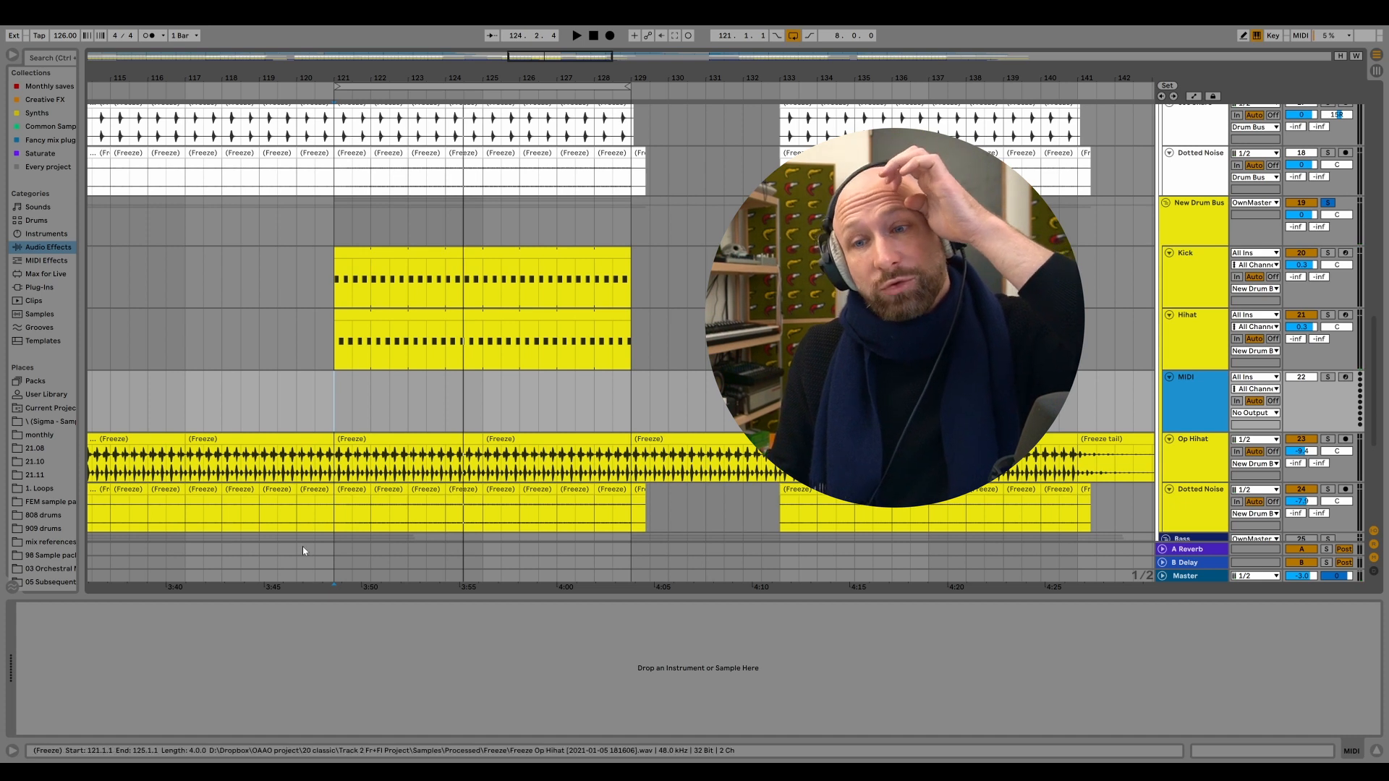
click(221, 657)
drag(81, 199, 128, 189)
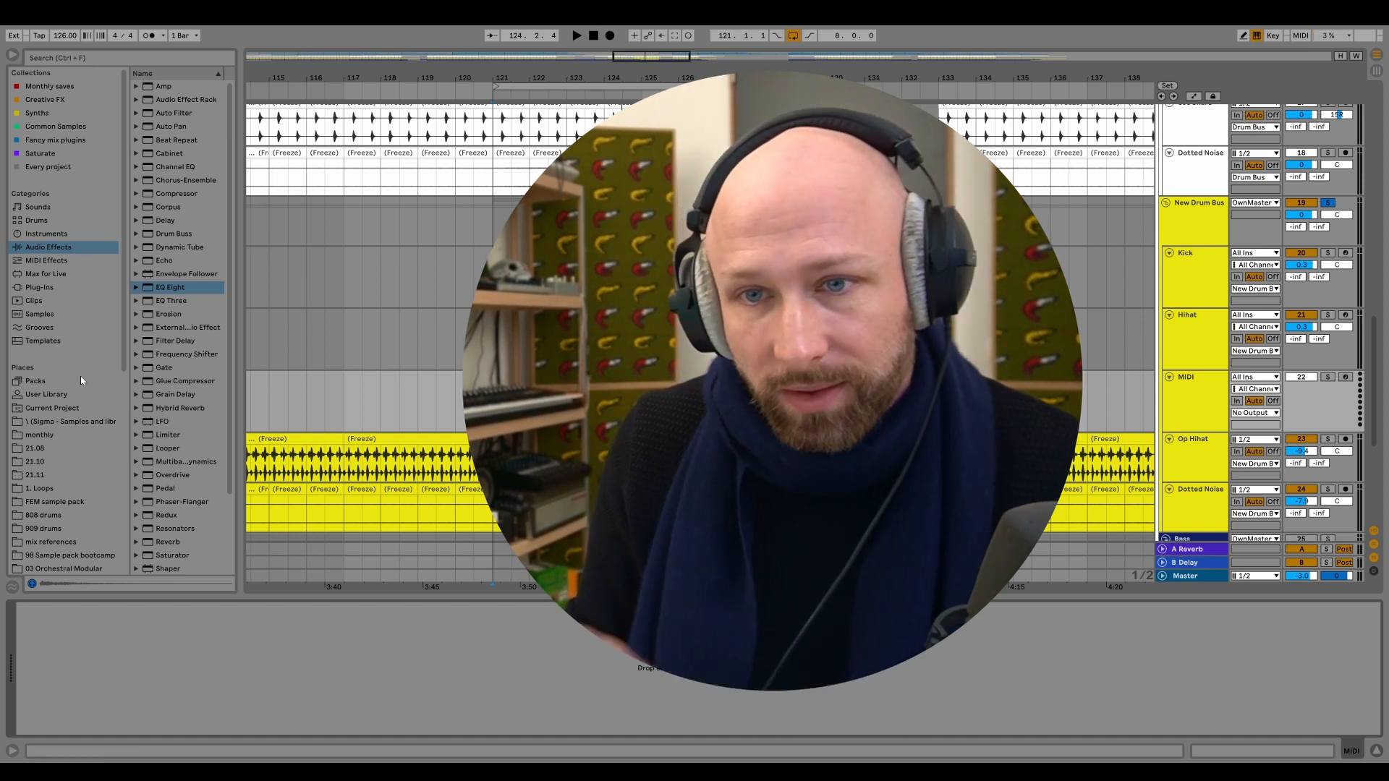
click(68, 421)
drag(240, 315, 318, 315)
Load the 808Clap1_SP1200R.wav sample onto the new MIDI track and group it to a Drum Rack.
scroll(257, 245, up, 1)
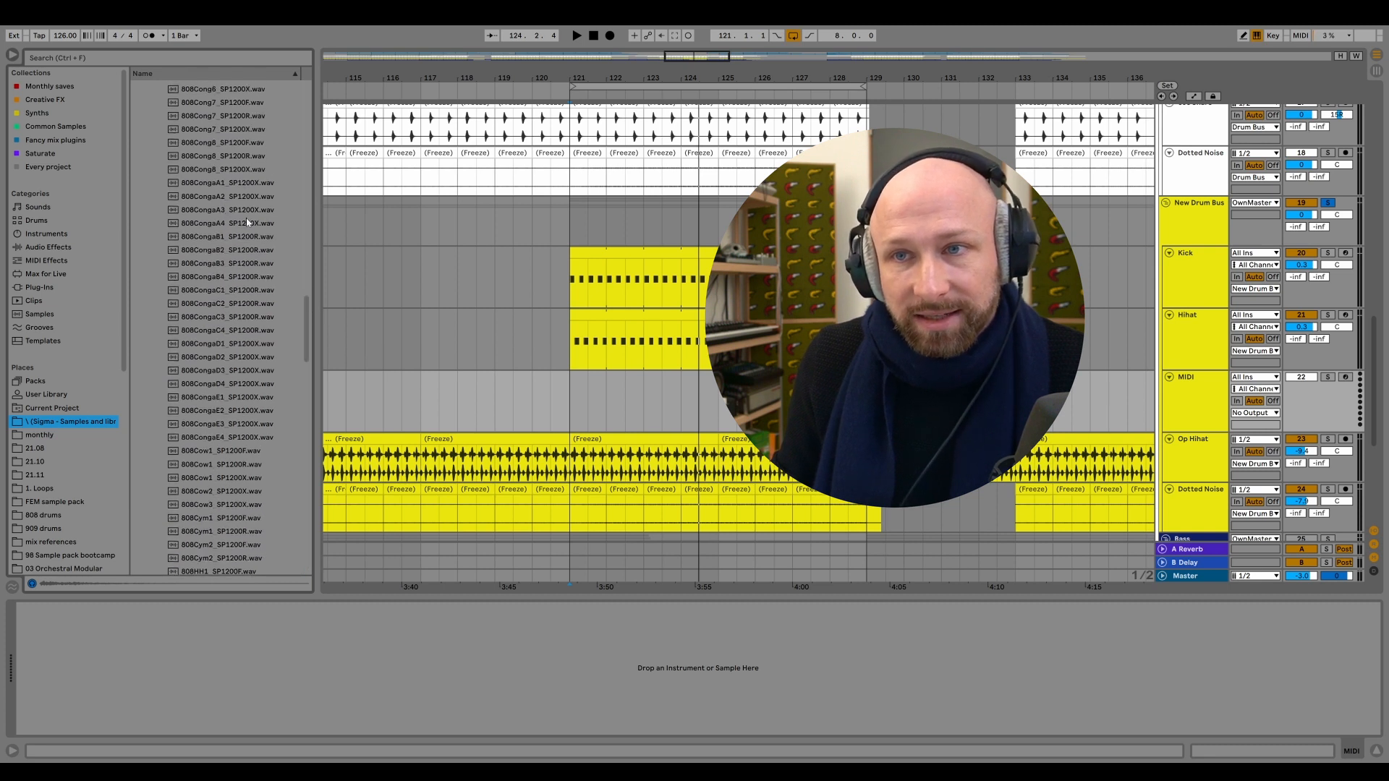
scroll(246, 340, up, 10)
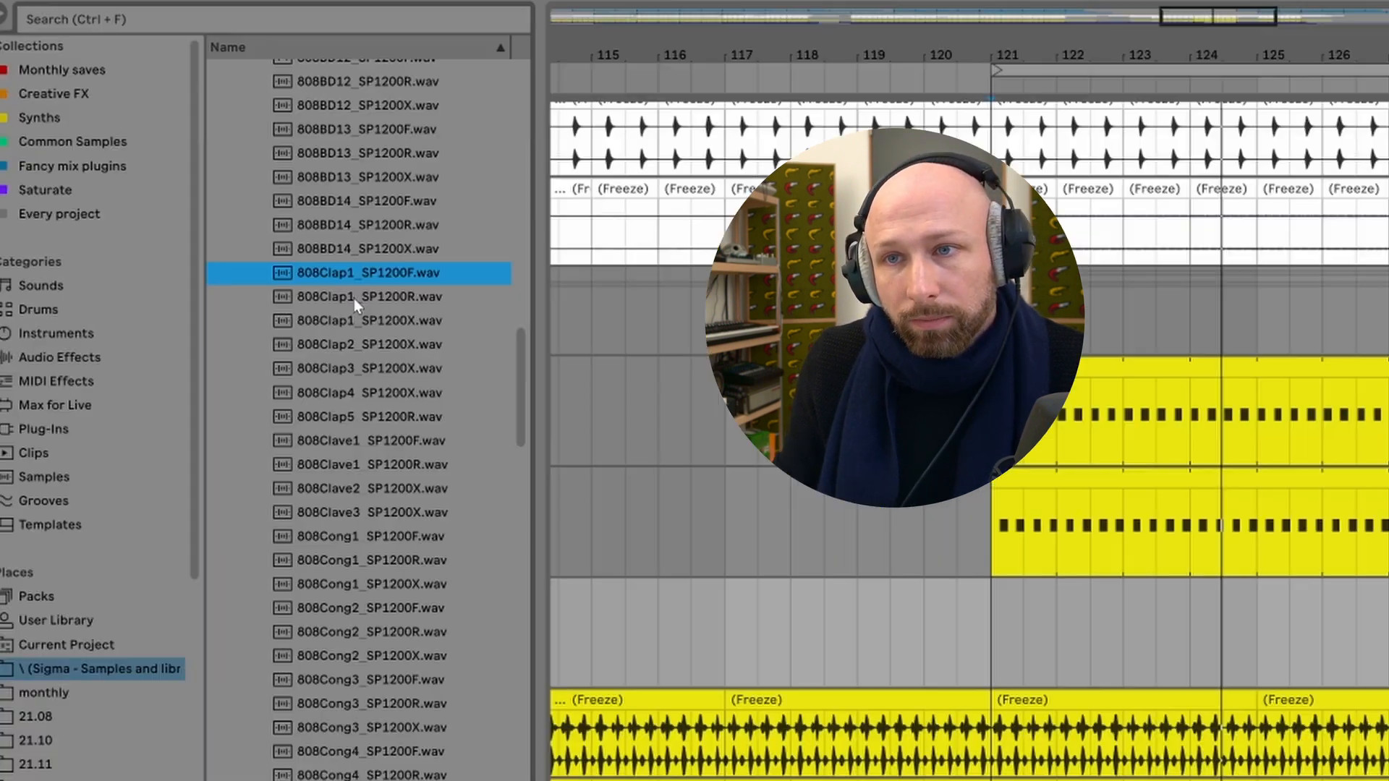
click(206, 200)
click(206, 214)
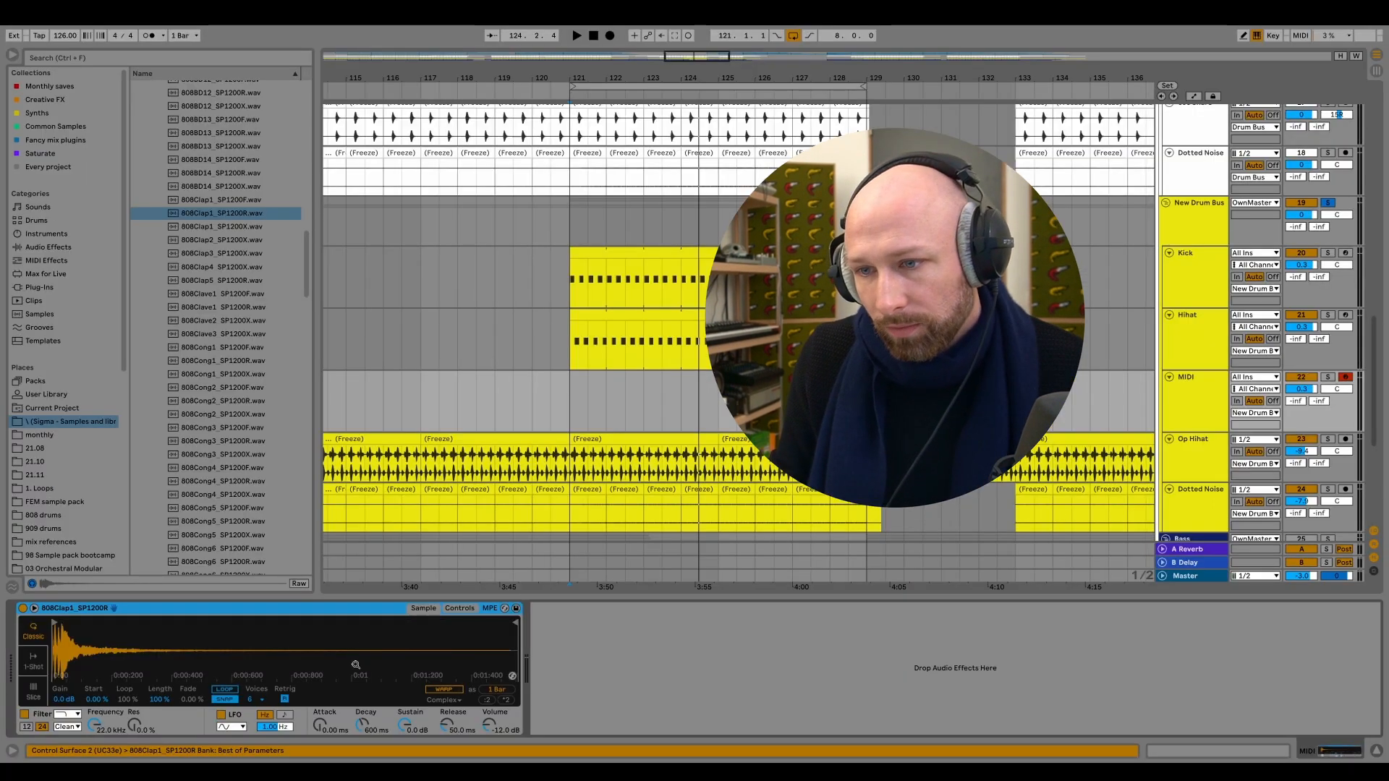
right_click(214, 609)
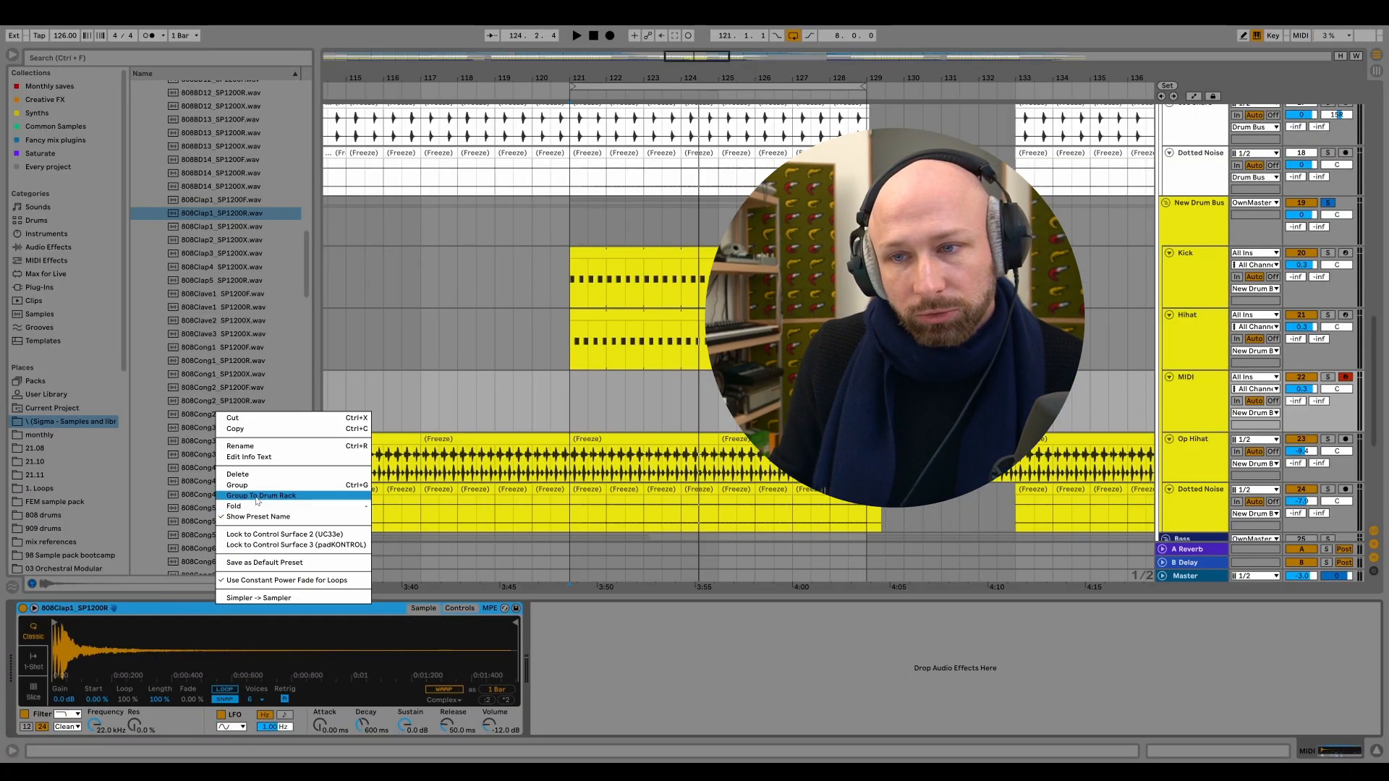
click(259, 504)
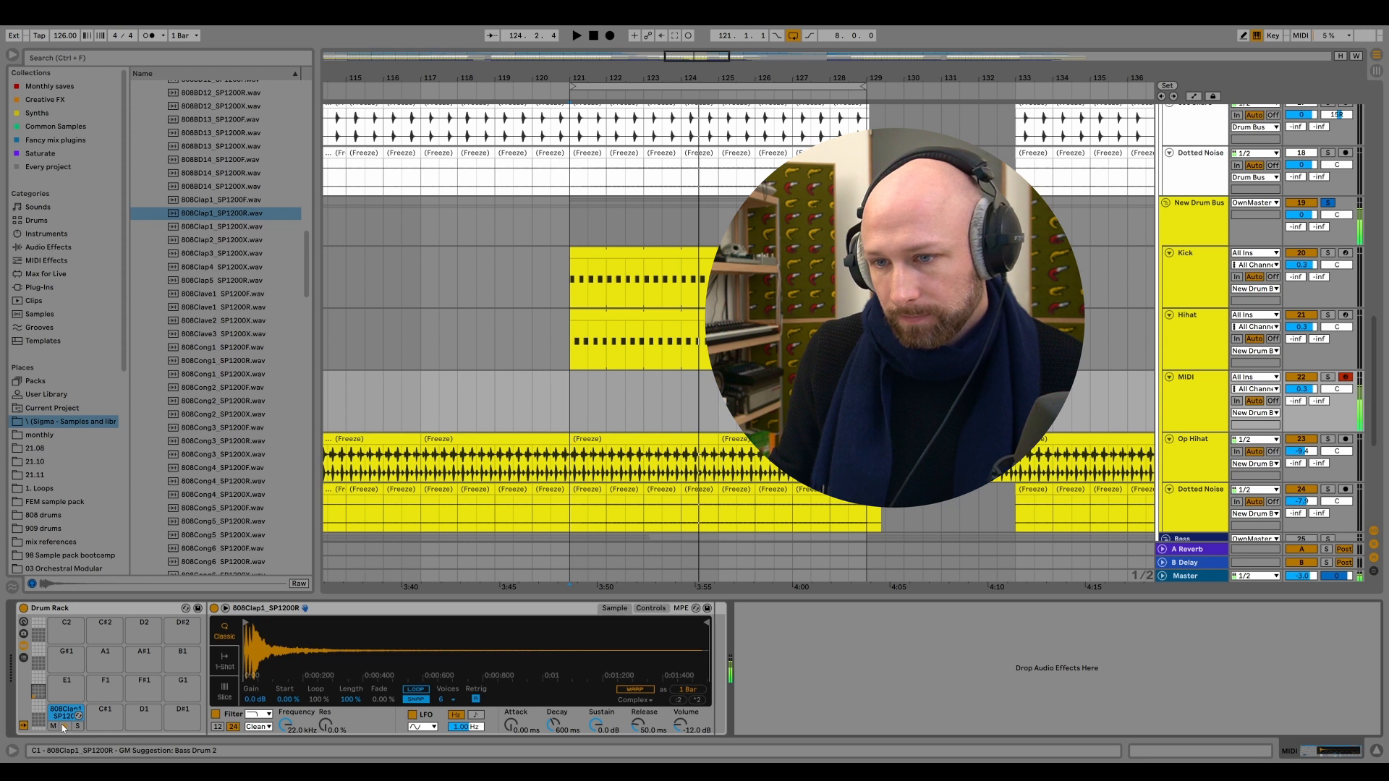
Create a one-bar MIDI clip at bar 121, extend it to bar 129 and add clap notes on beats 2 and 4.
drag(572, 393, 596, 394)
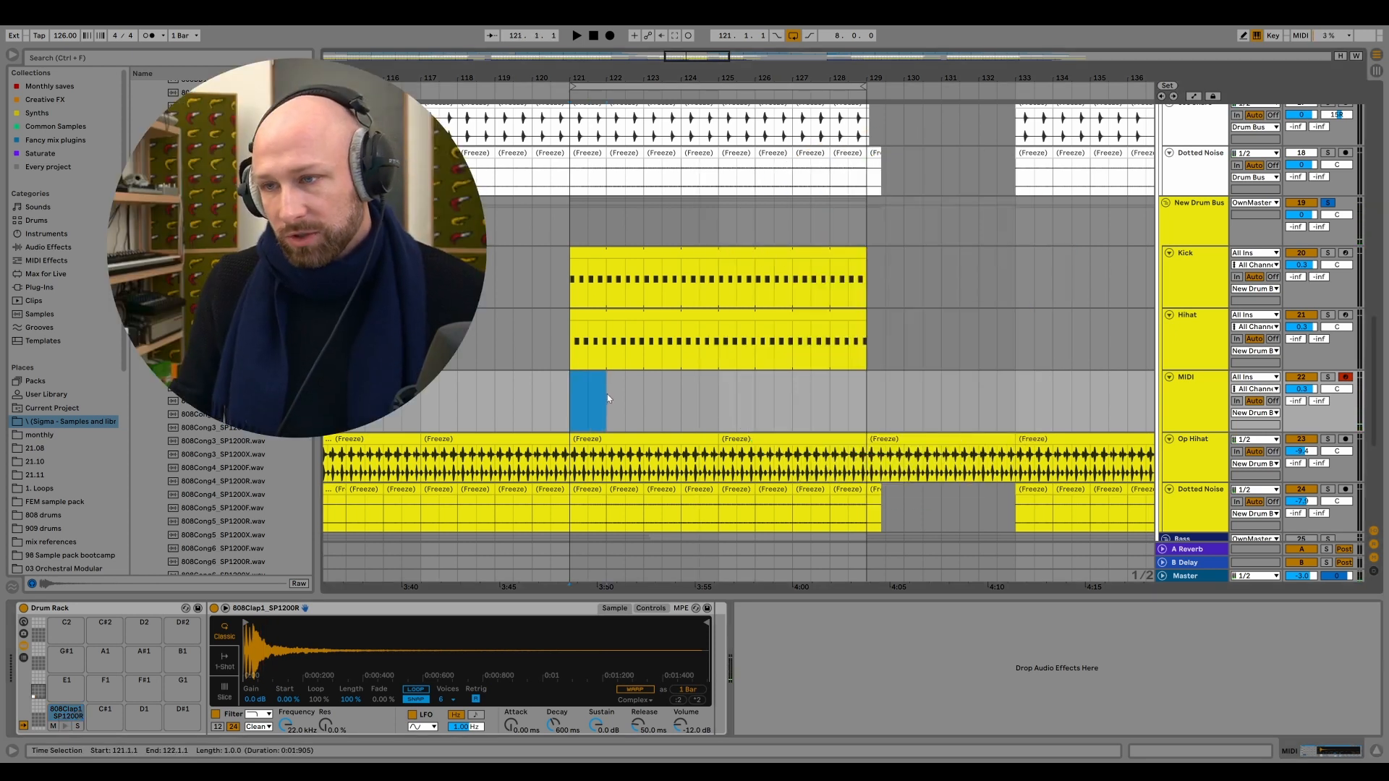
key(ctrl+shift+m)
drag(605, 357, 867, 364)
double_click(641, 521)
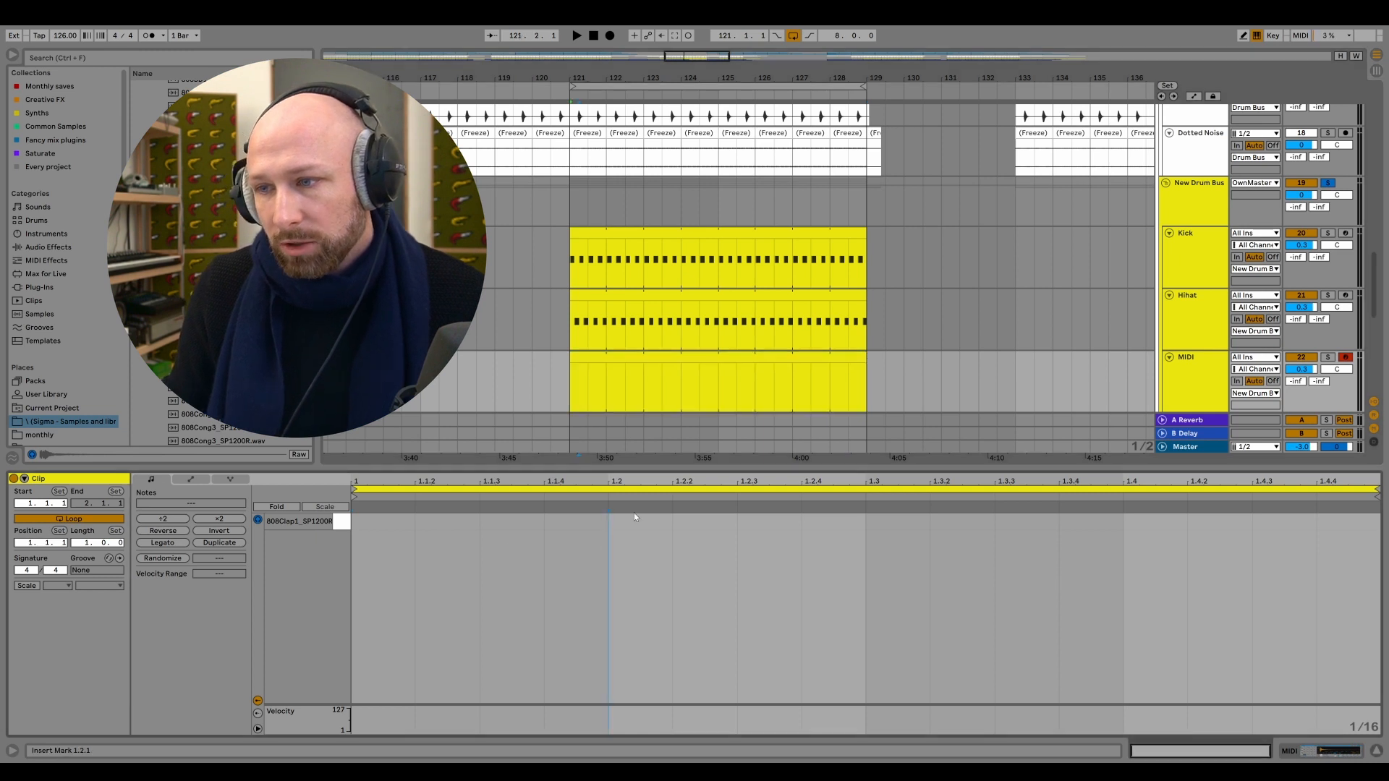
double_click(1153, 521)
Rename the new MIDI track to Clap.
click(1179, 393)
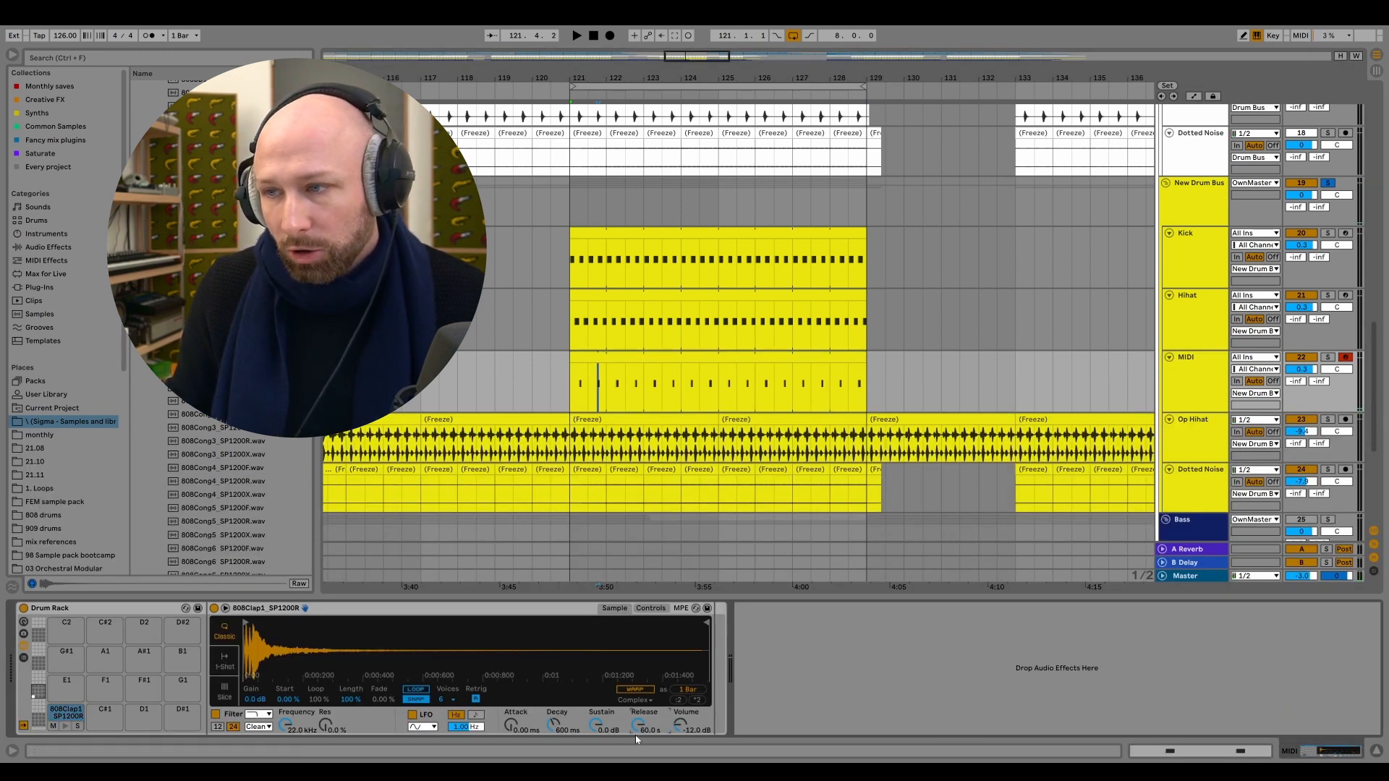
click(1220, 370)
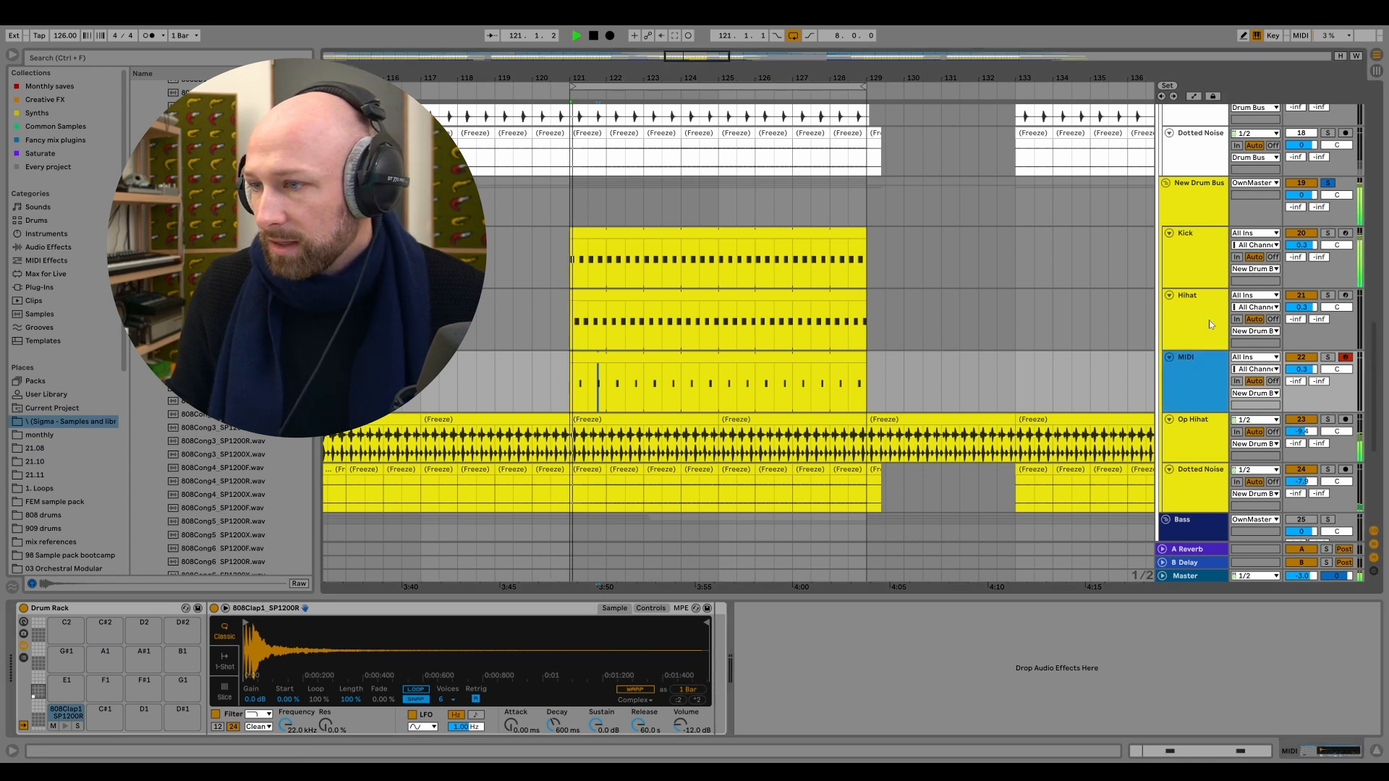
key(ctrl+r)
text(Clap)
key(Return)
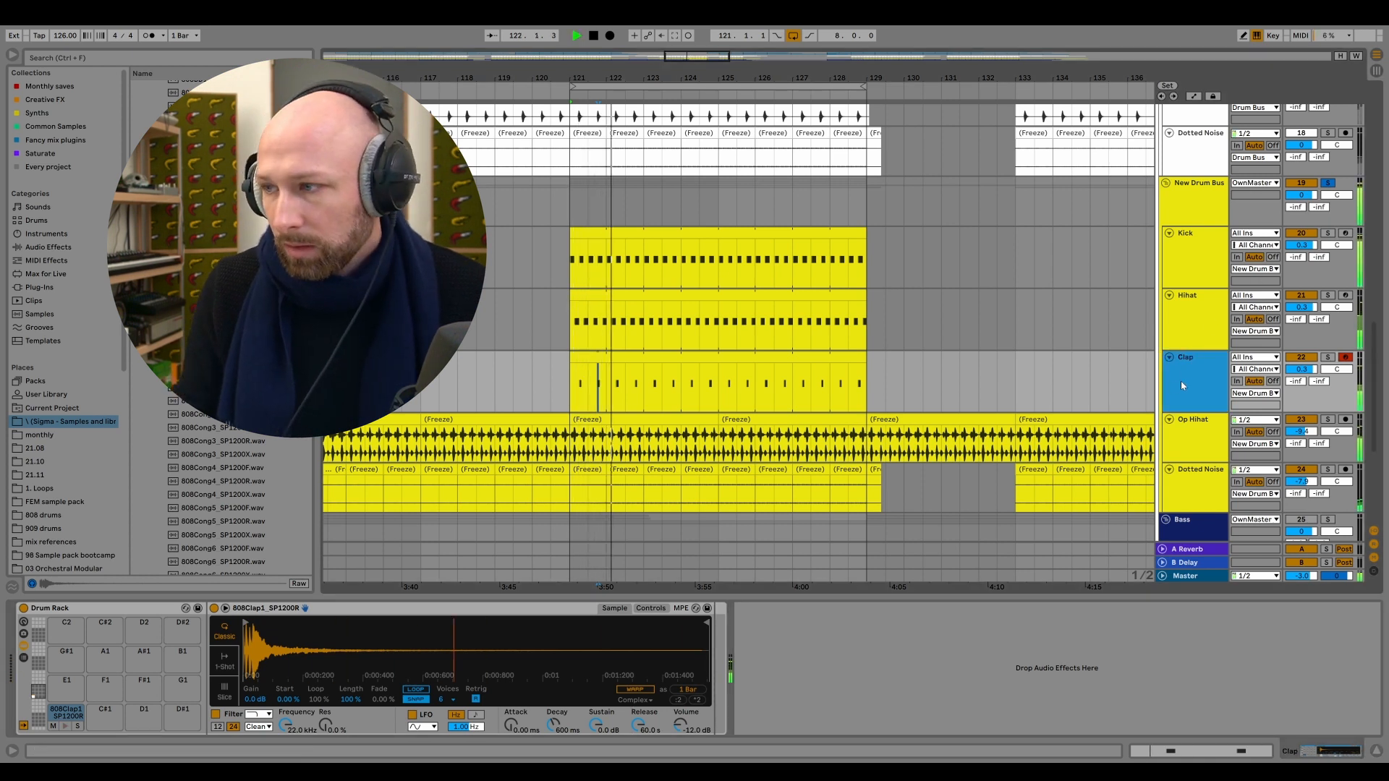
Play the original Drum Bus soloed as a reference, and fold its group.
scroll(1181, 381, up, 8)
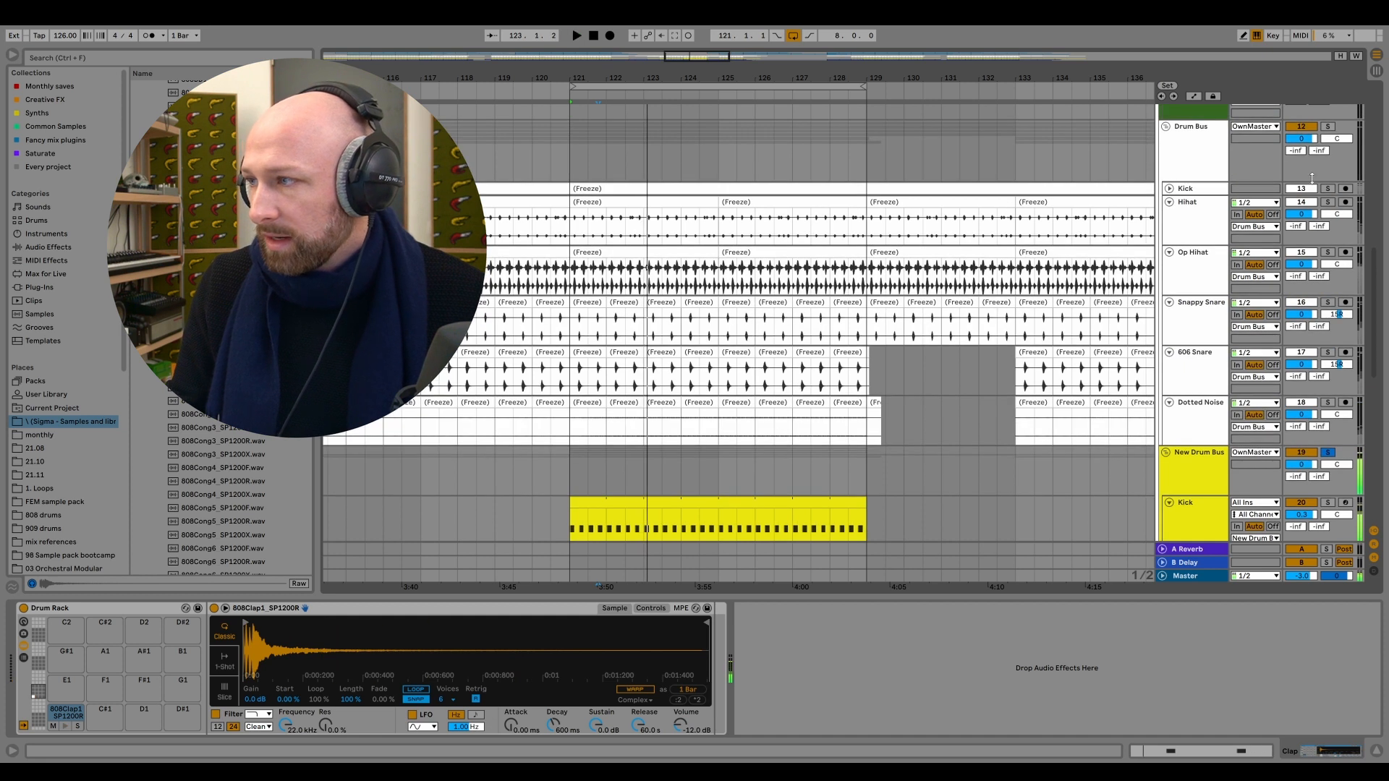
click(1328, 127)
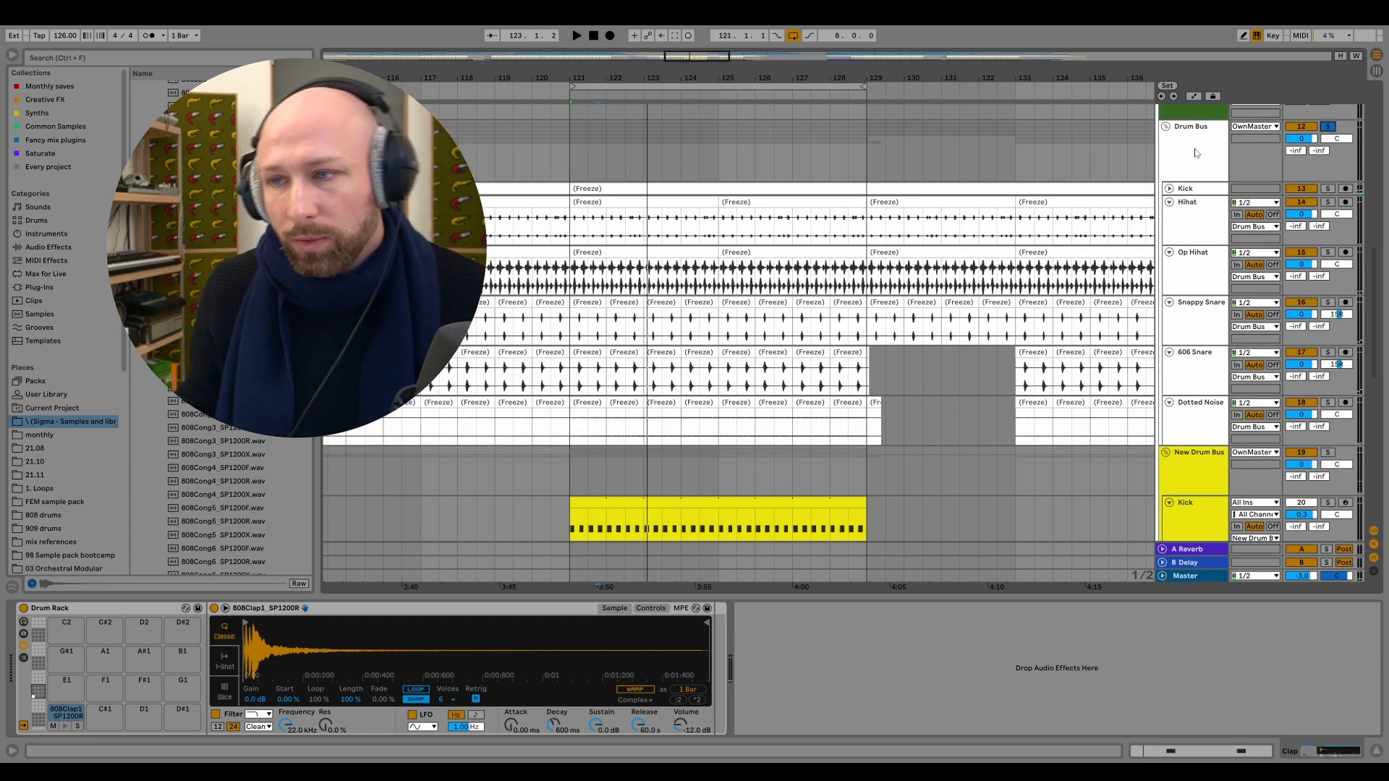
key(space)
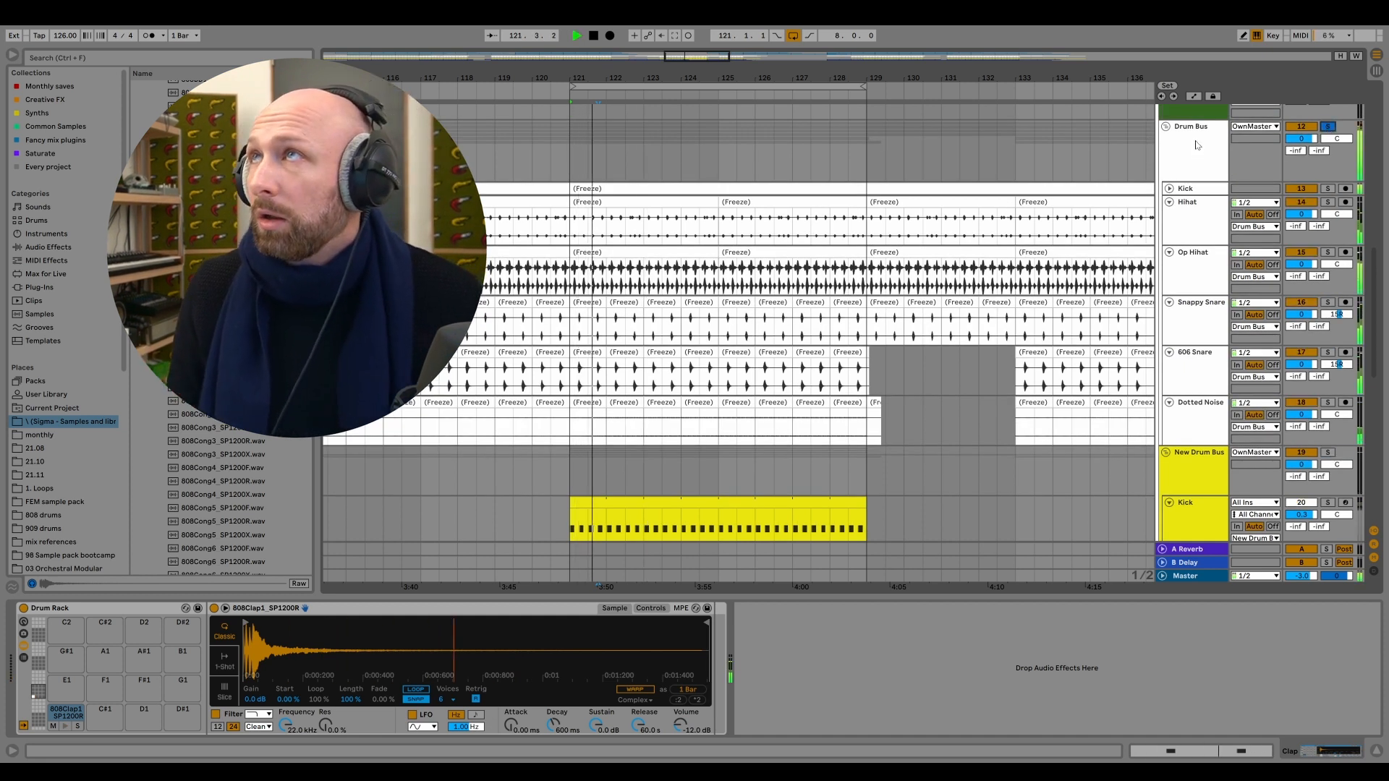
key(space)
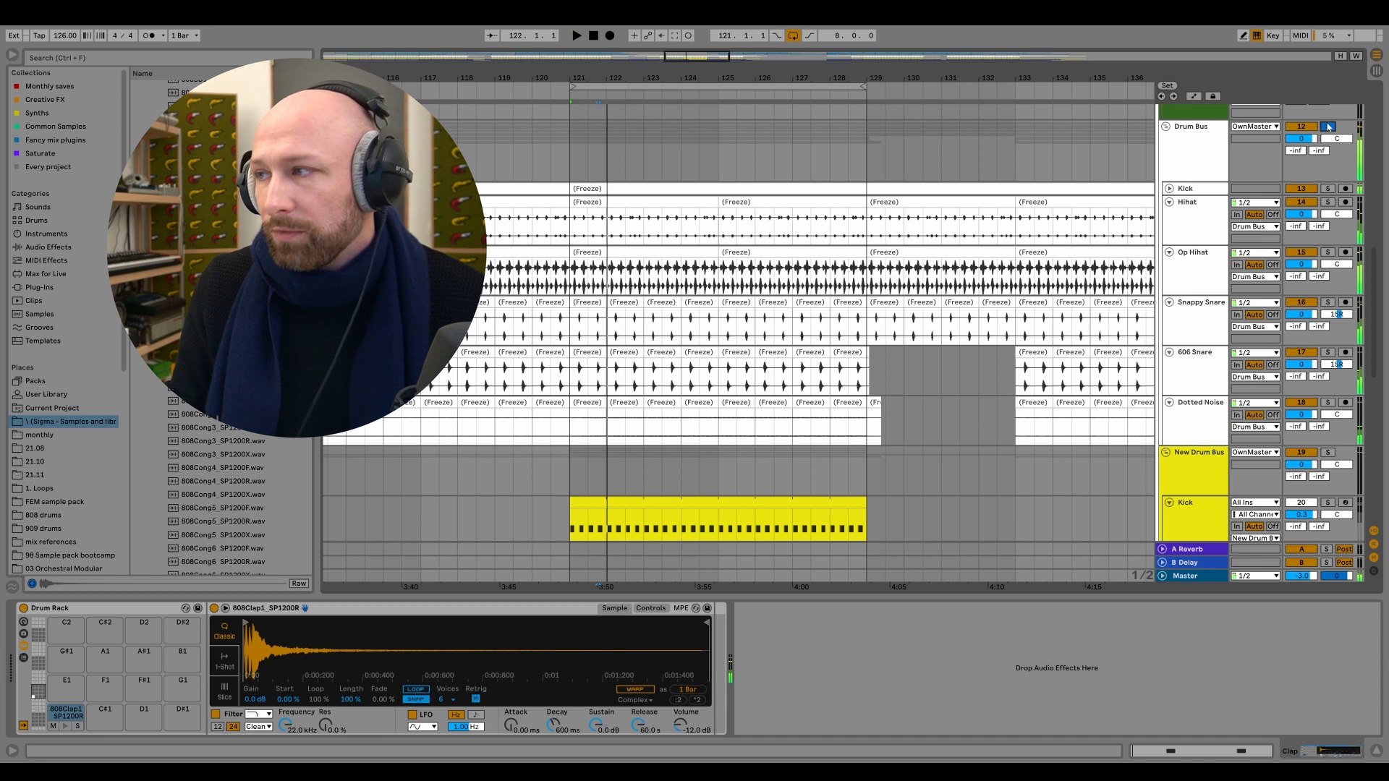
click(1165, 127)
click(1212, 166)
Play the New Drum Bus from the start of the Clap clip to judge the added clap, with the Clap track's devices shown.
scroll(868, 275, down, 2)
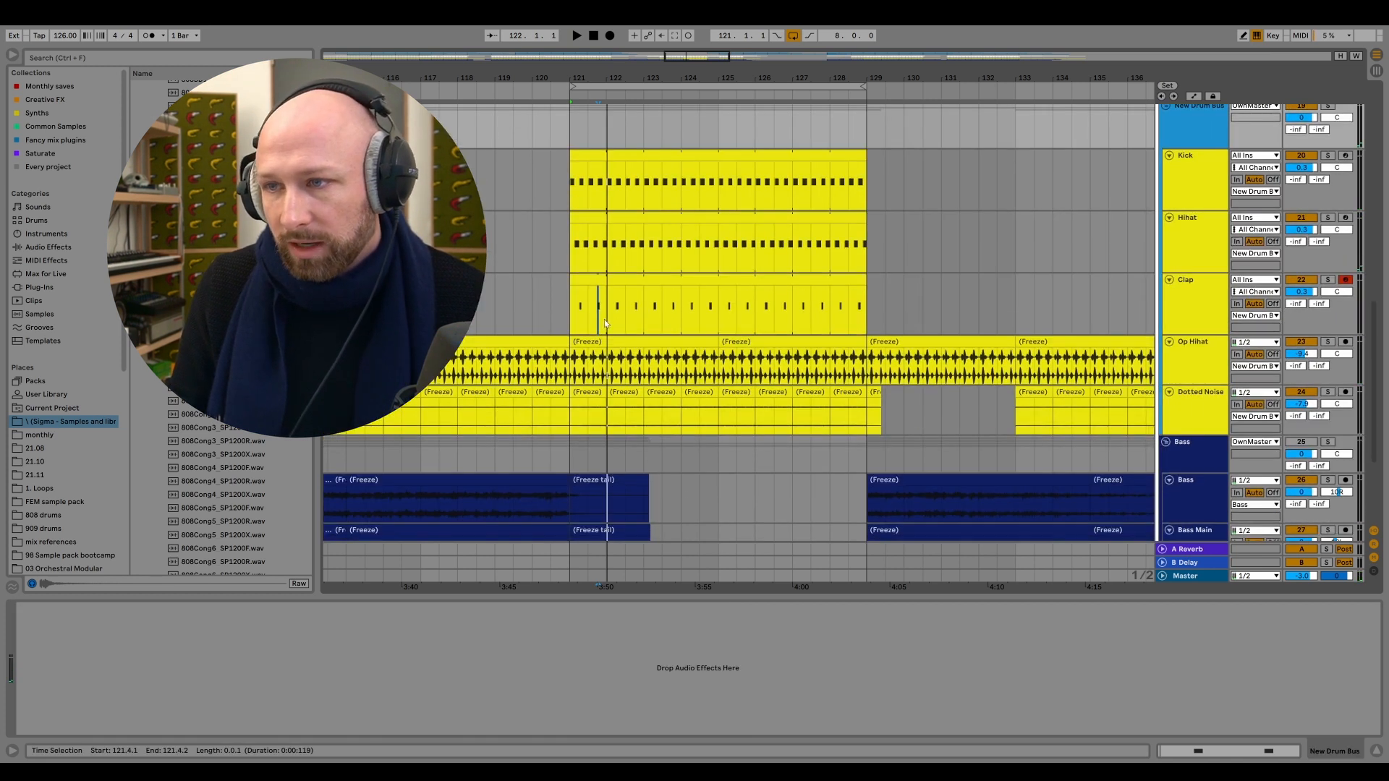
click(571, 310)
key(space)
click(1177, 310)
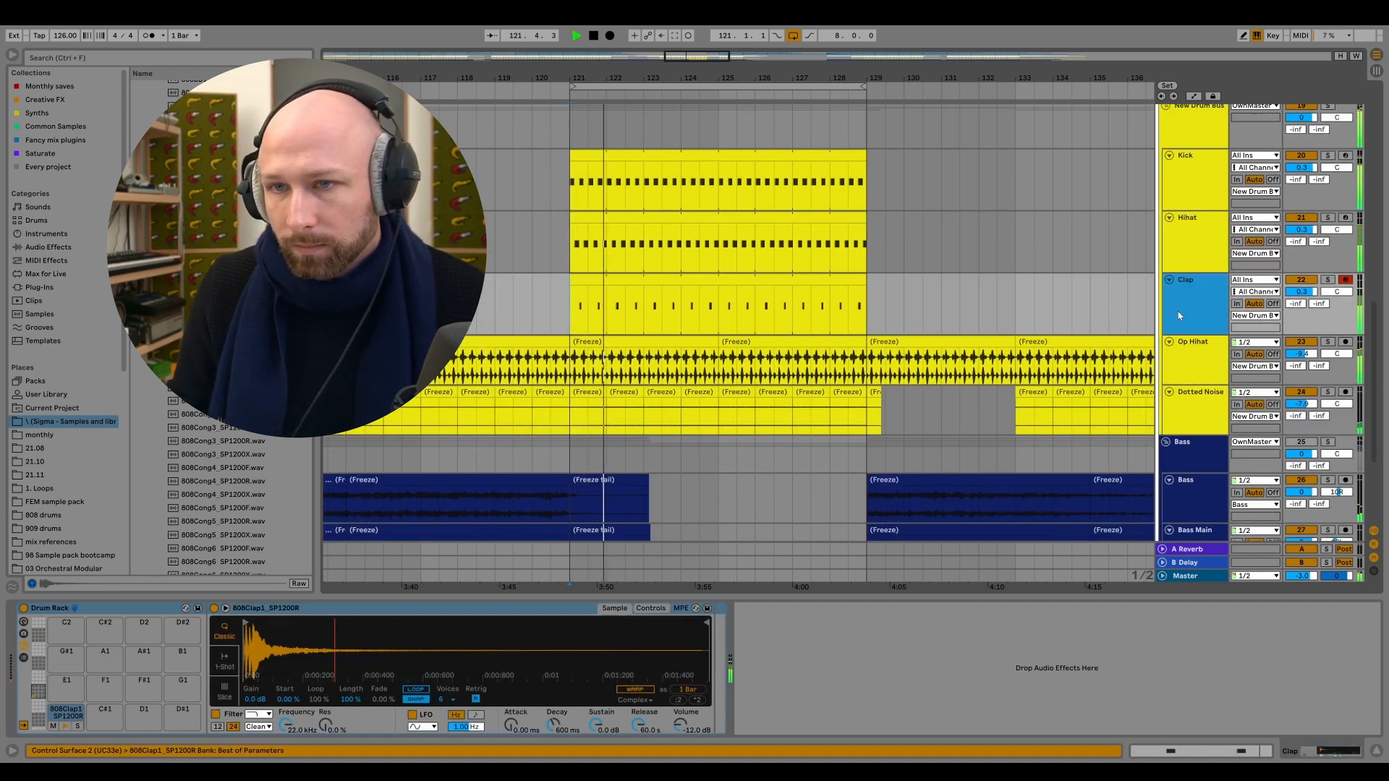
key(space)
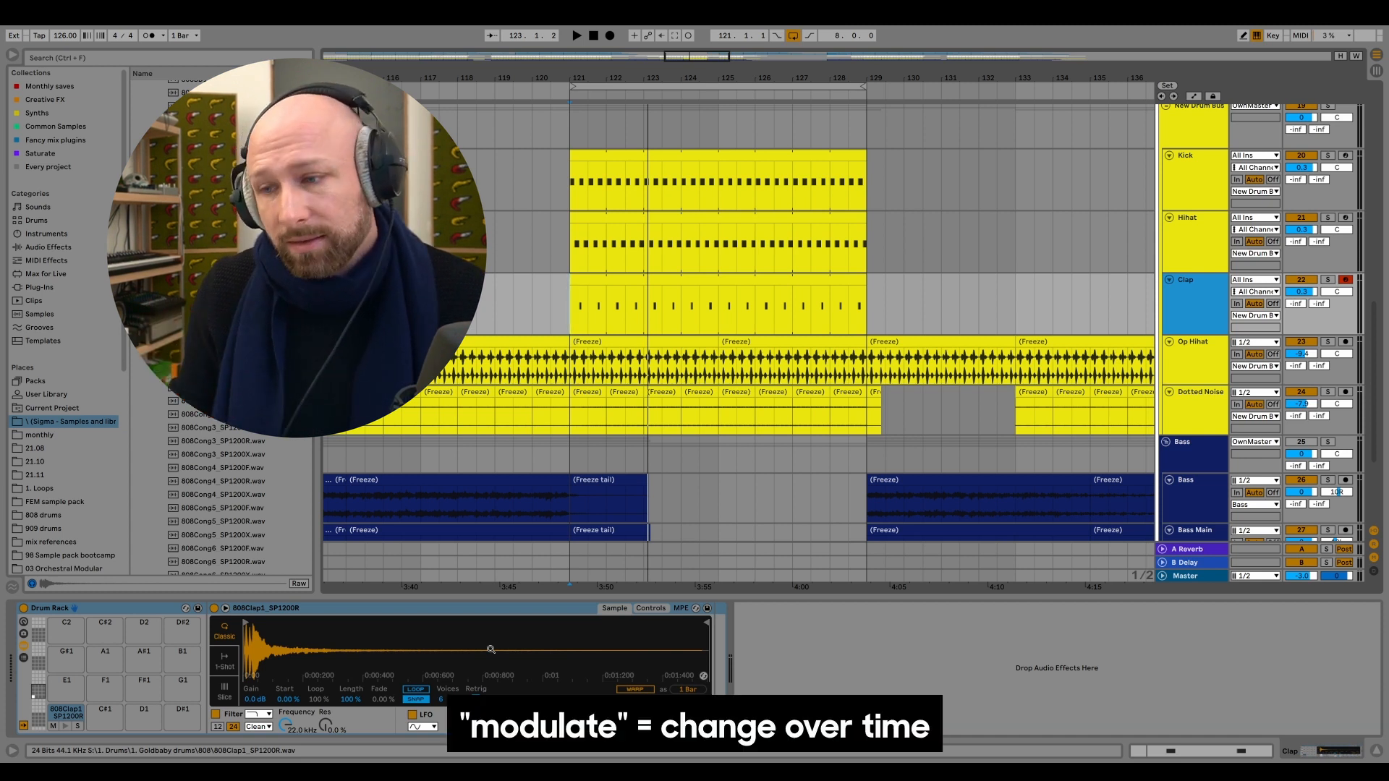
Inspect the note lengths in the Clap clip and return to the track's devices.
double_click(834, 311)
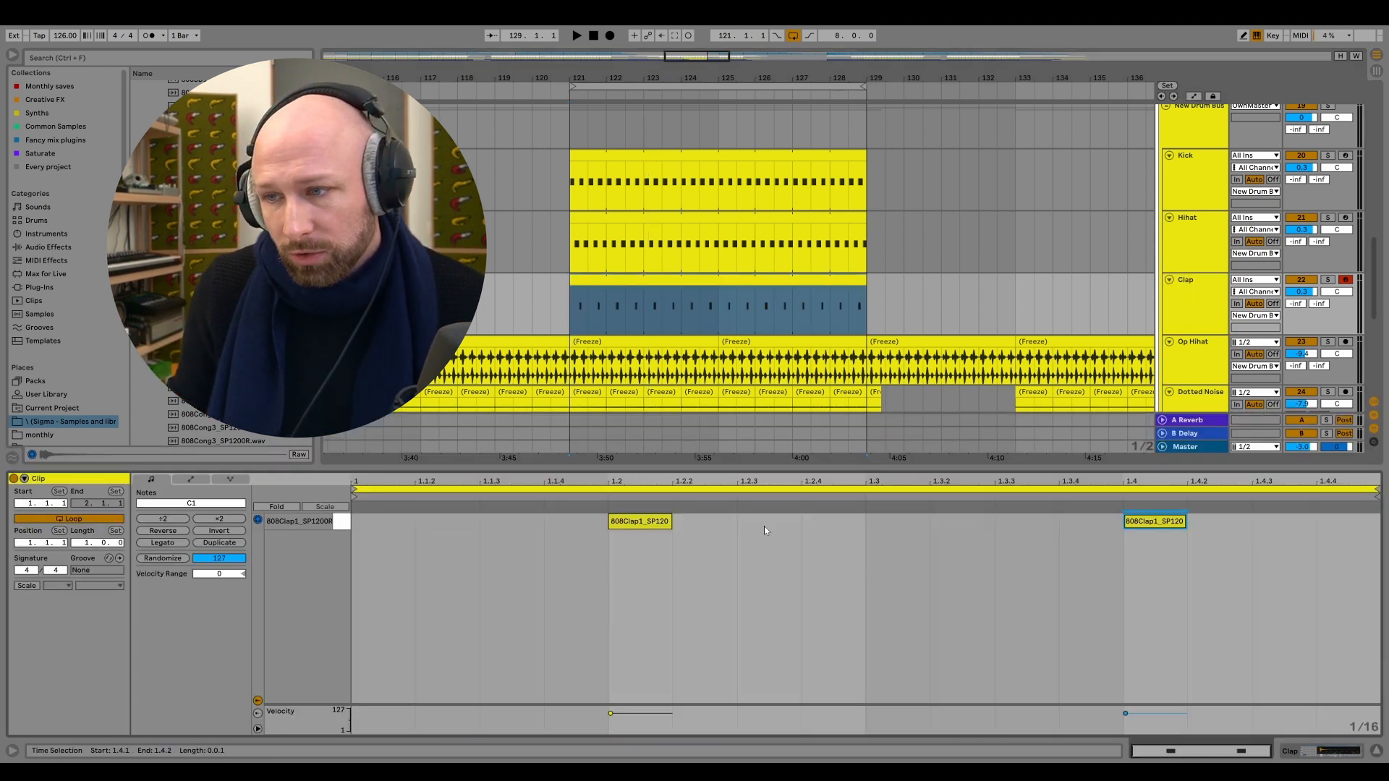
click(845, 517)
click(1273, 519)
click(1204, 298)
key(shift+Tab)
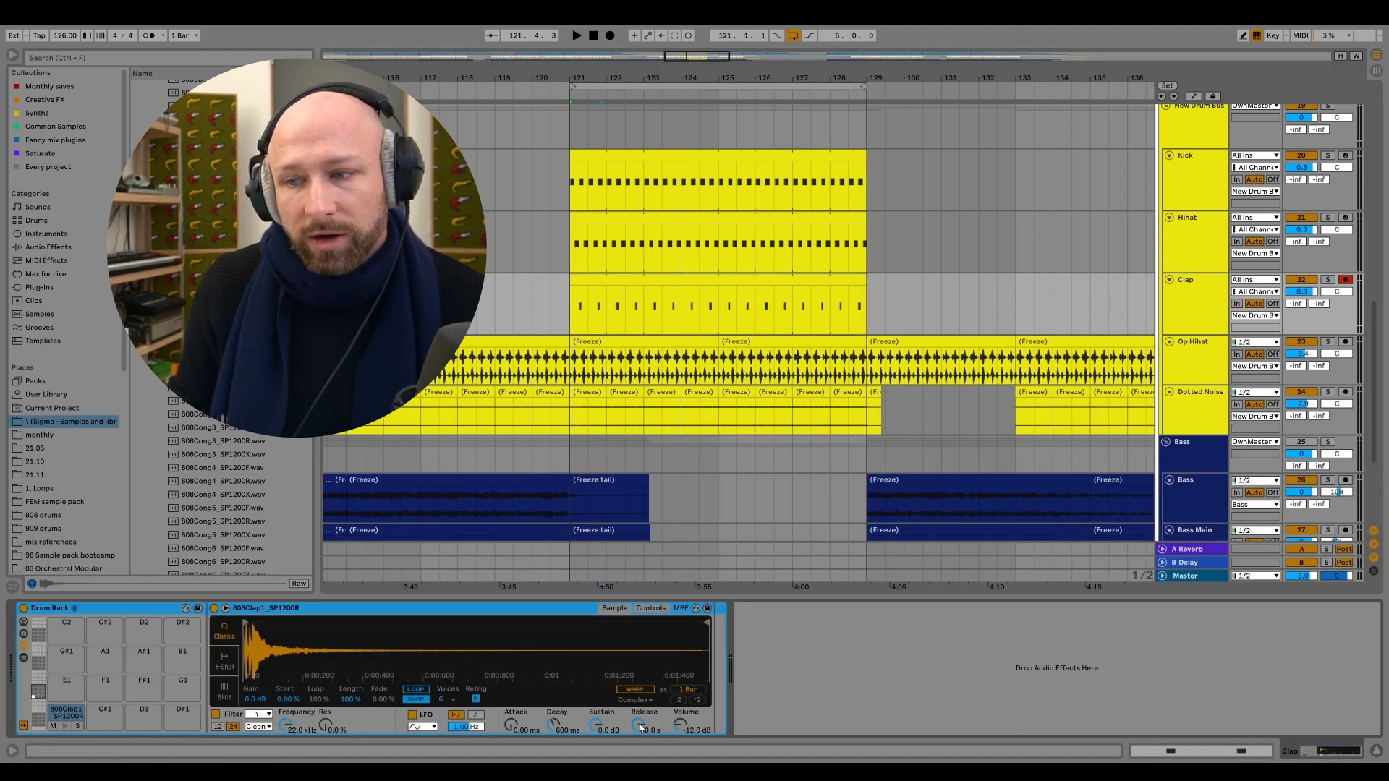
Try longer and shorter Release times on the clap sampler during playback and settle on 318 ms.
drag(641, 727, 641, 712)
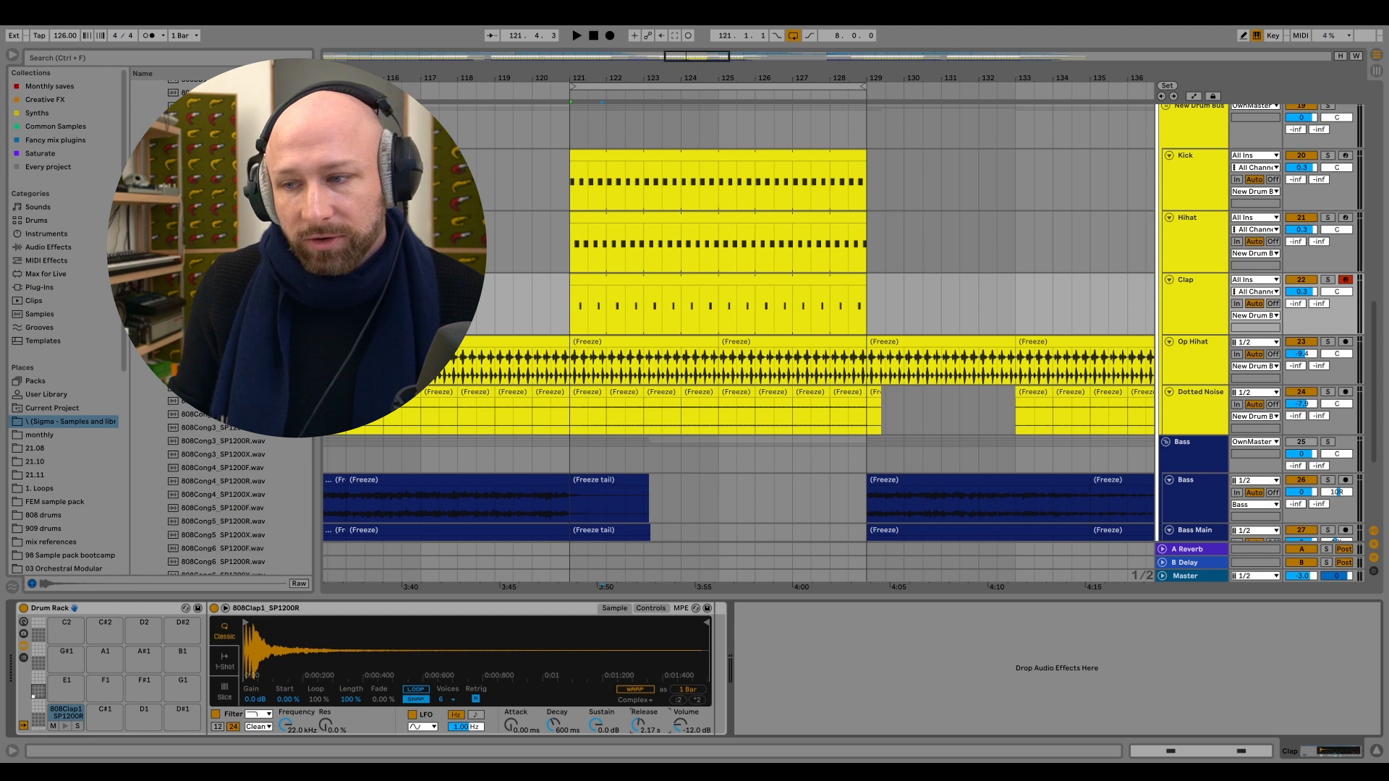
key(space)
drag(637, 724, 638, 673)
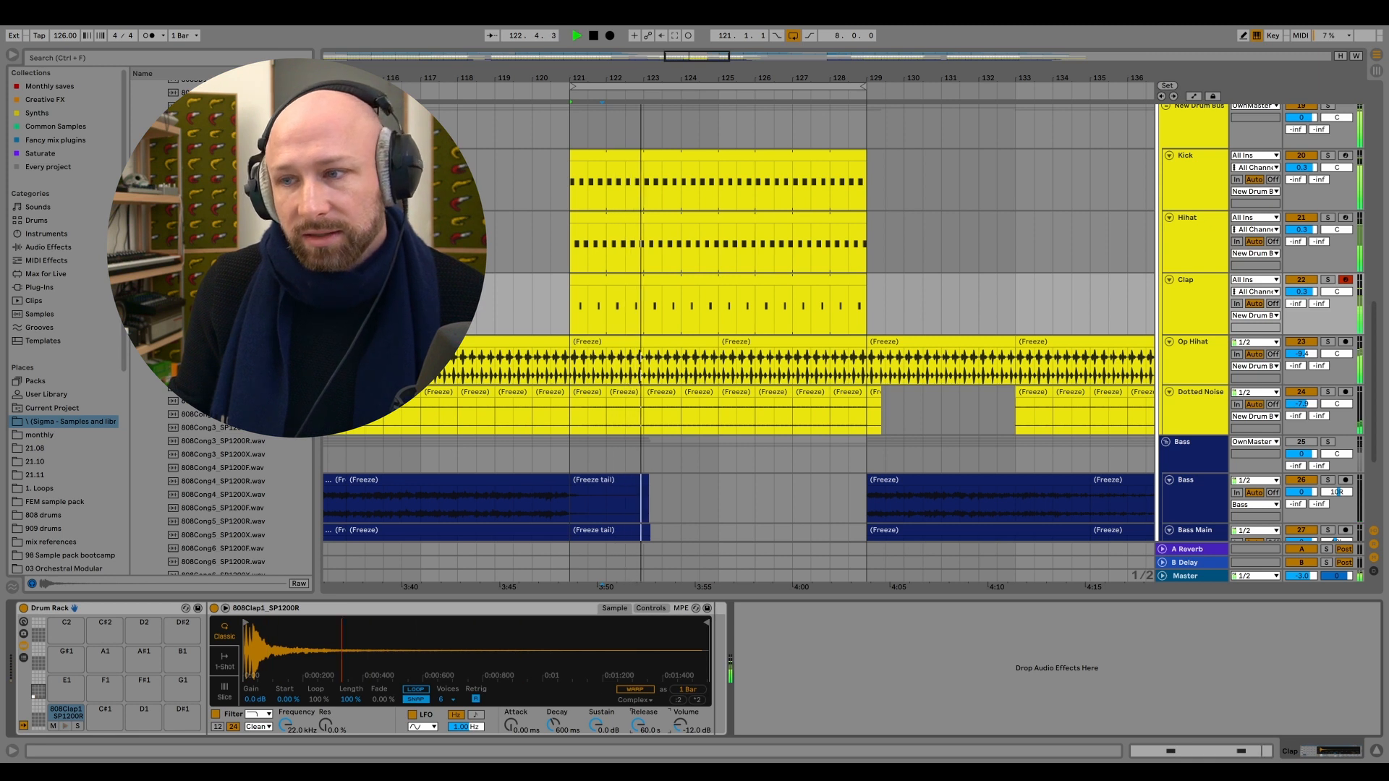
drag(638, 725, 638, 774)
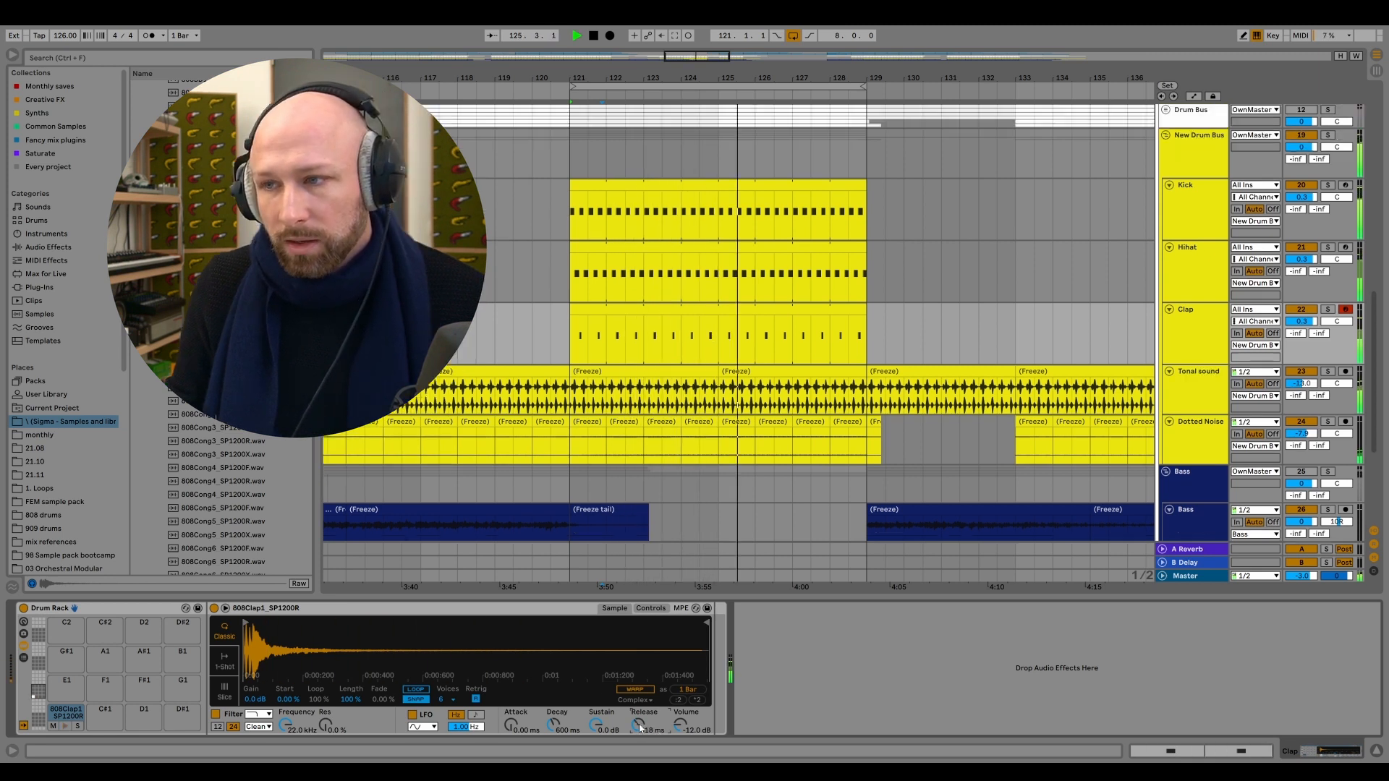
key(space)
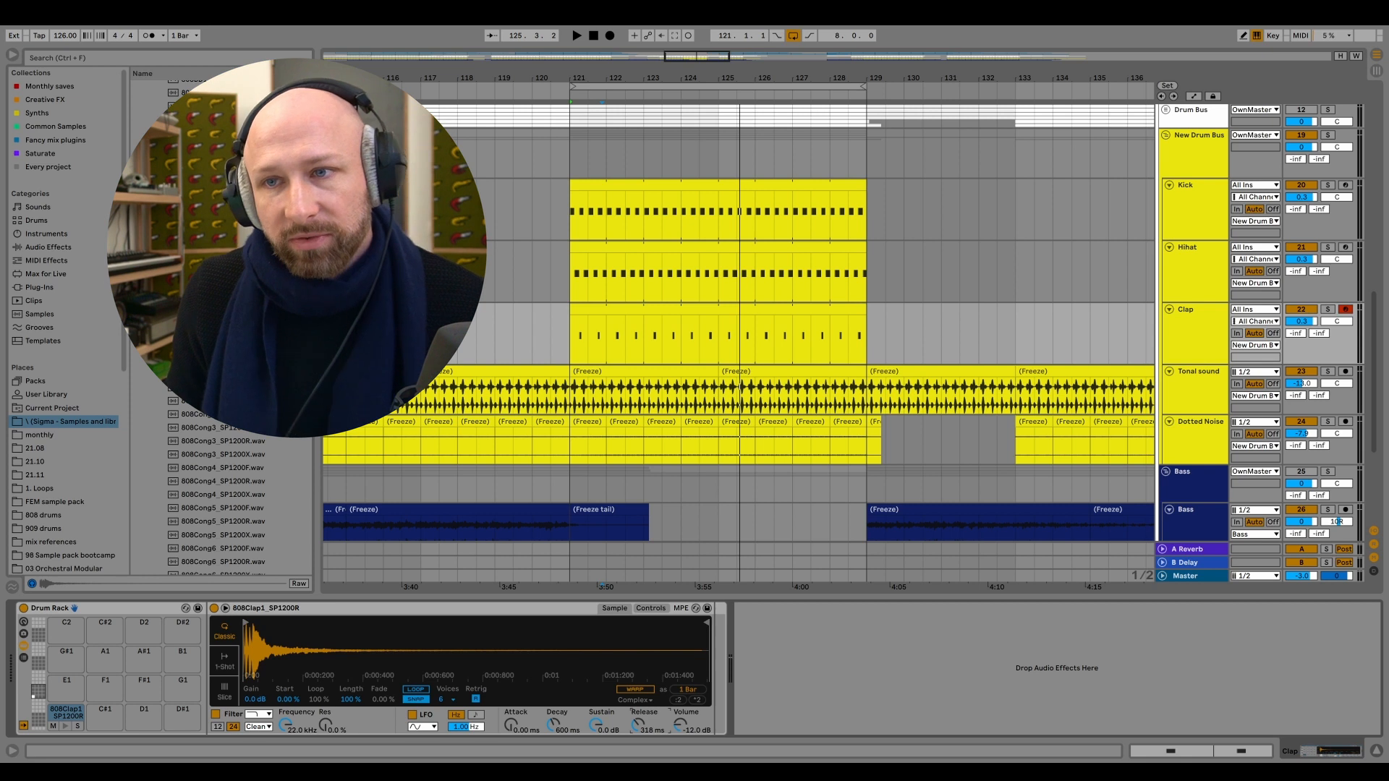
Find the 808Snr8_SP1200R.wav snare sample and load it onto the C#1 pad of the Clap track's Drum Rack.
scroll(220, 326, up, 10)
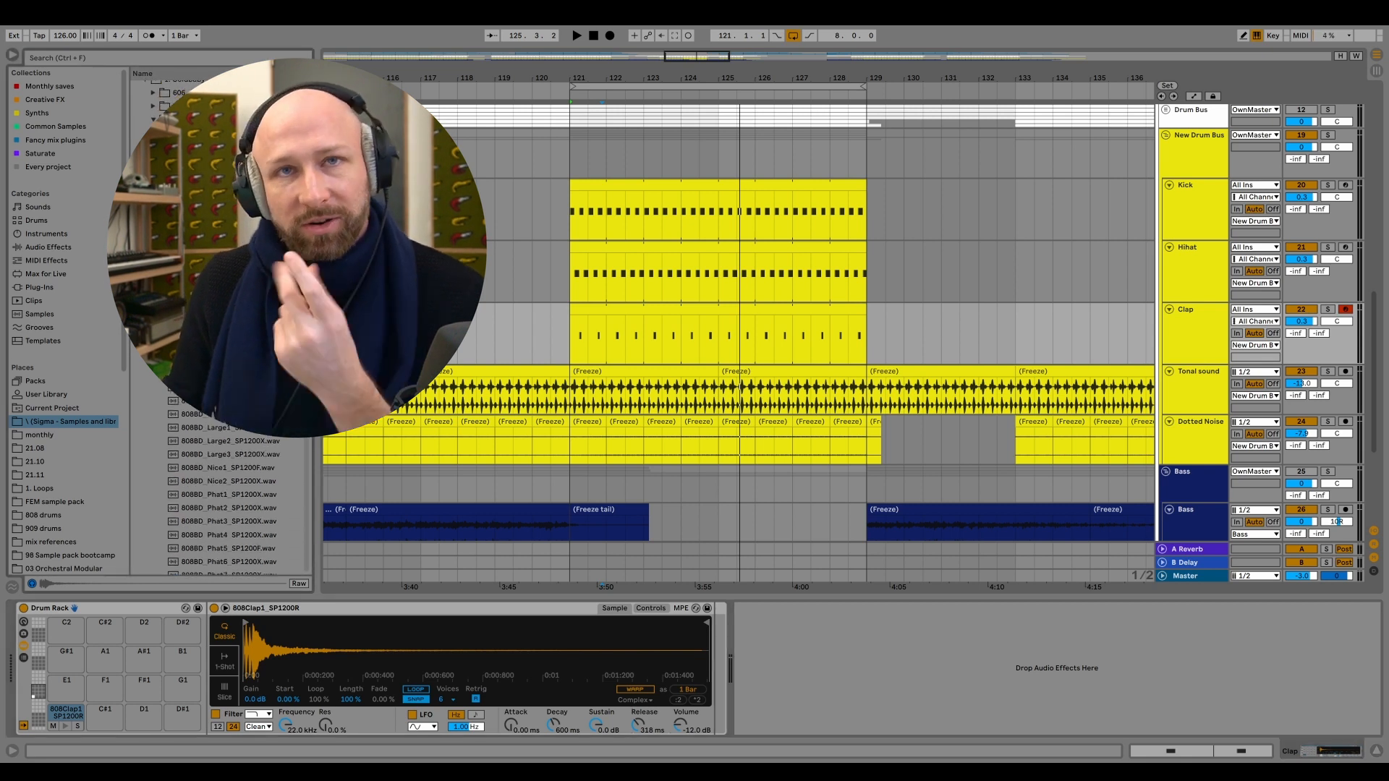
scroll(211, 301, down, 15)
click(211, 301)
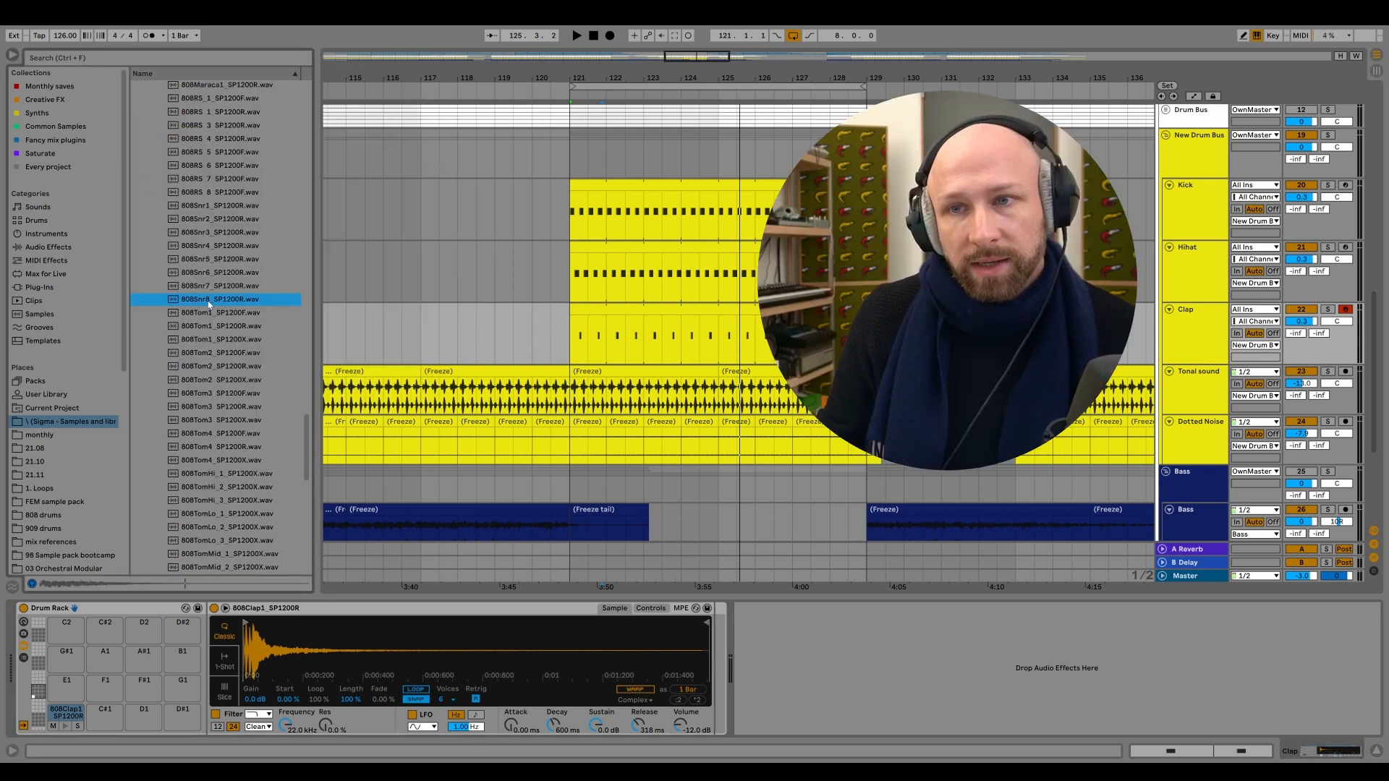
drag(110, 715, 105, 715)
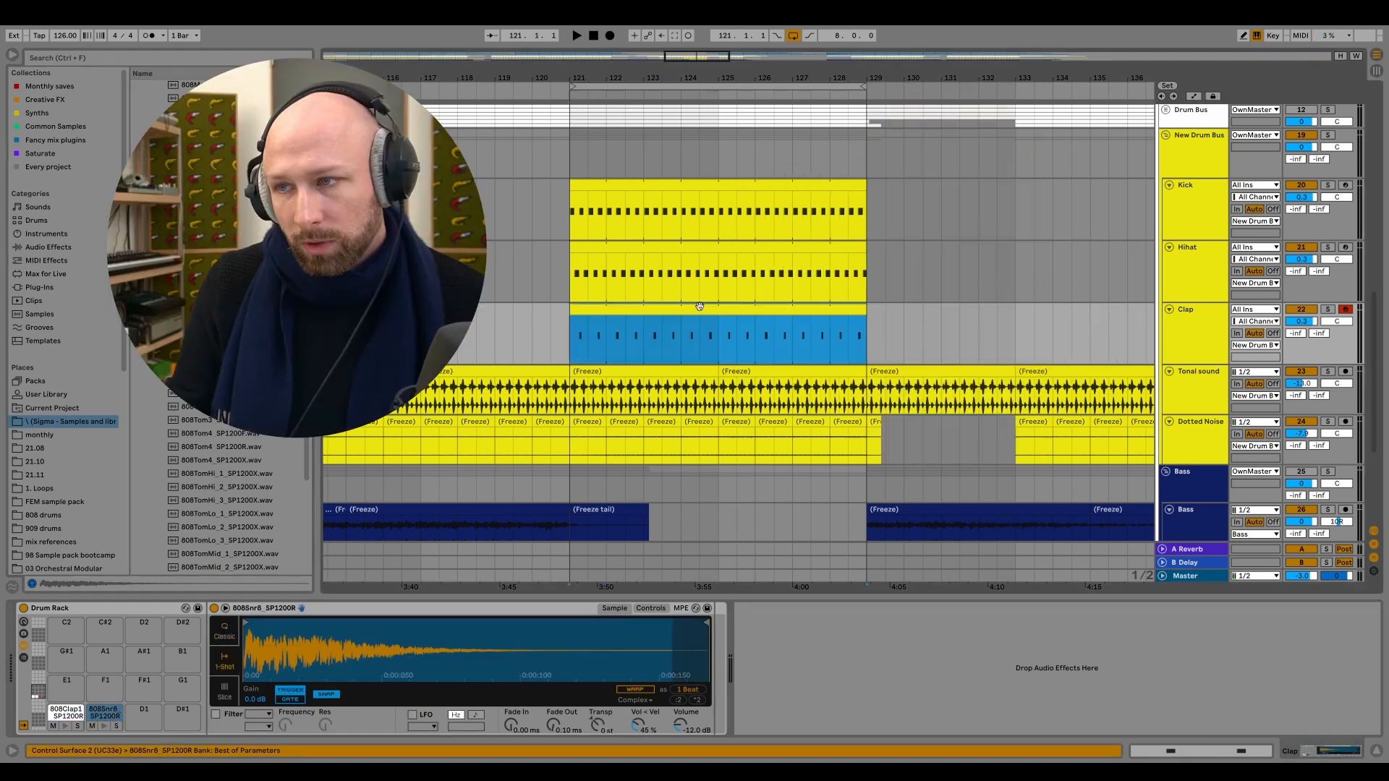
Duplicate both clap notes onto the snare row of the Clap clip so the two samples are layered.
double_click(716, 310)
key(ctrl+a)
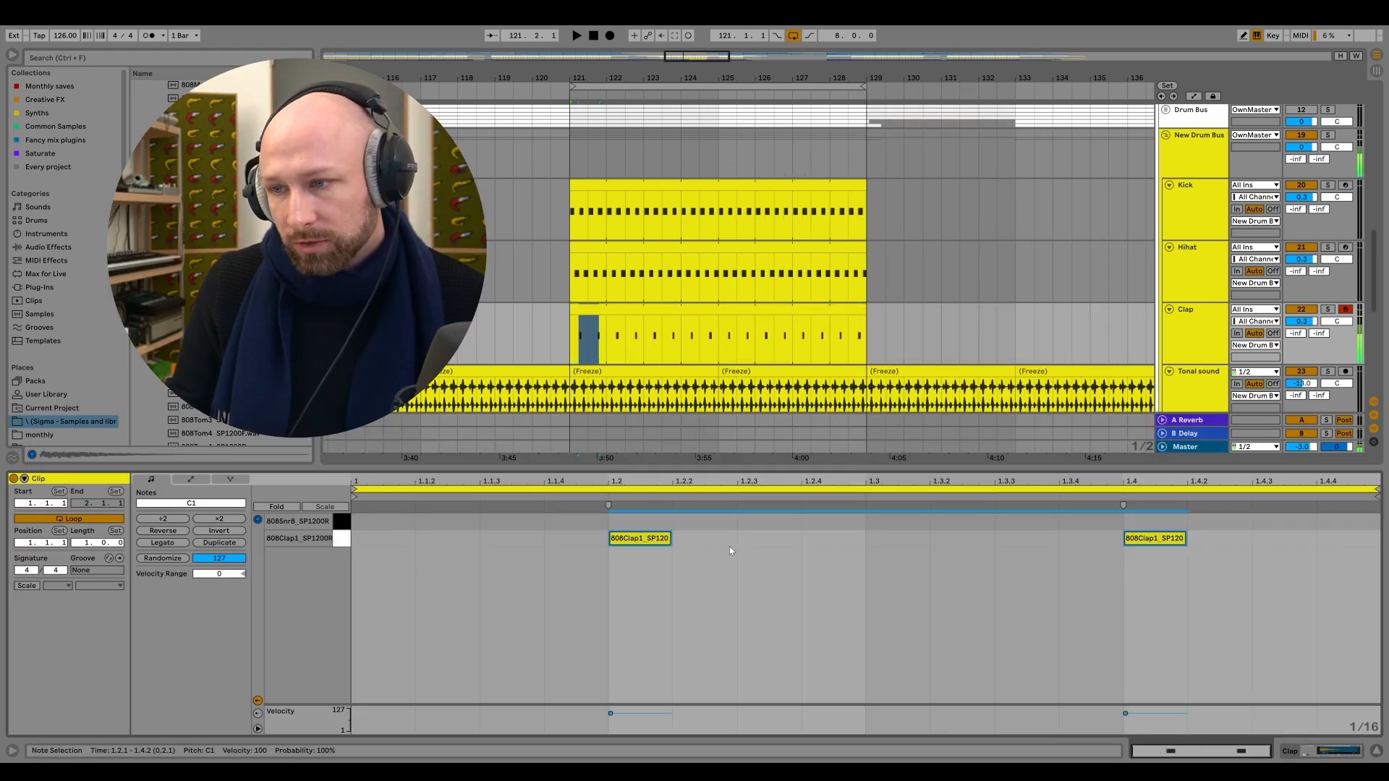
drag(653, 544, 653, 526)
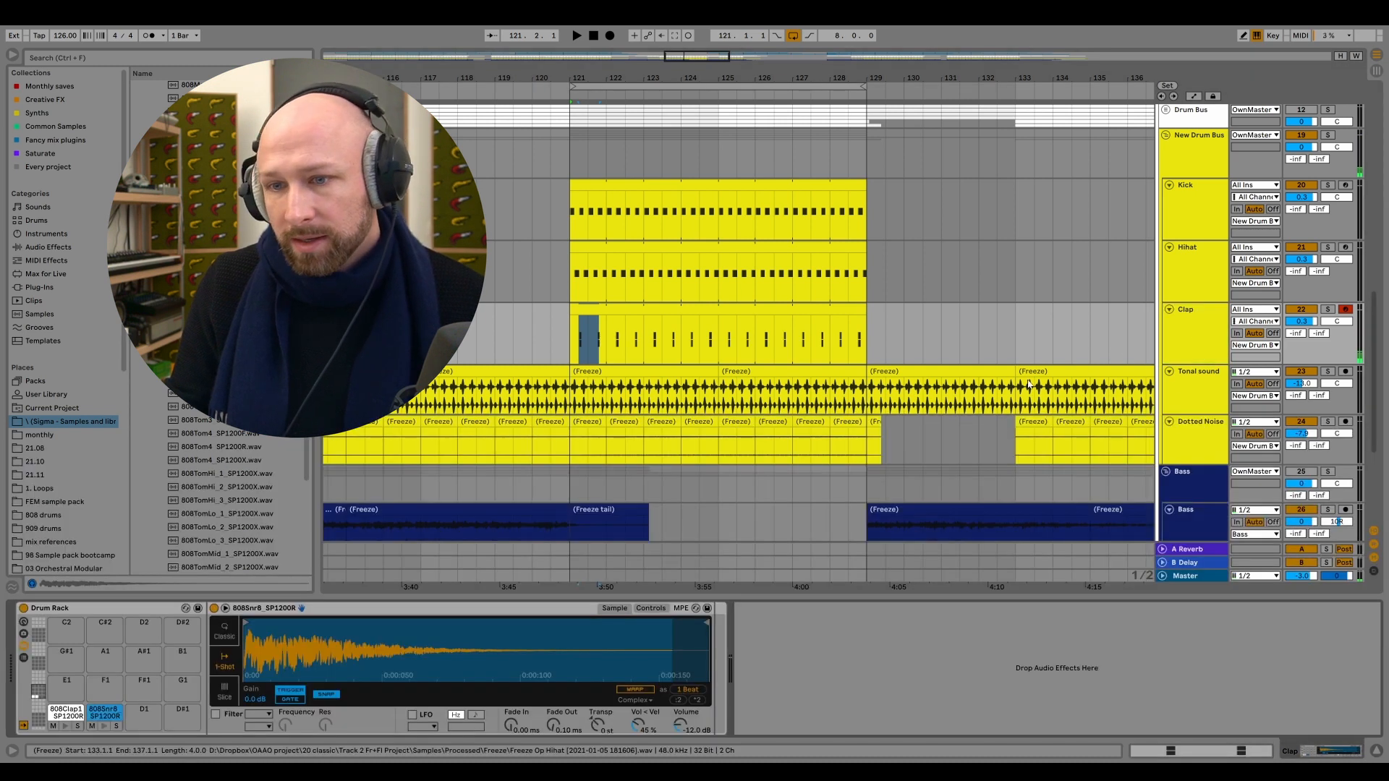
Audition the snare pad, add the Haas Effect delay preset to its chain and play the loop to hear it.
click(102, 726)
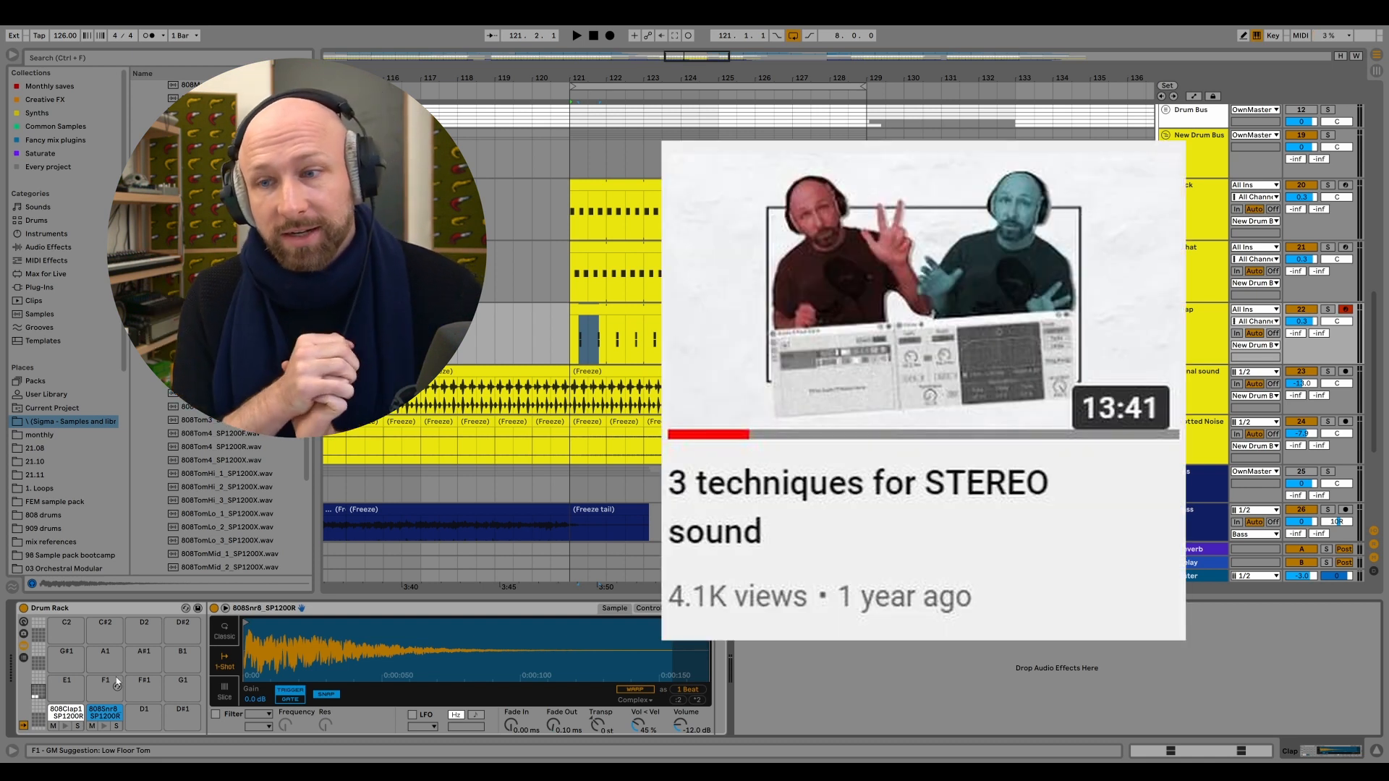
click(79, 247)
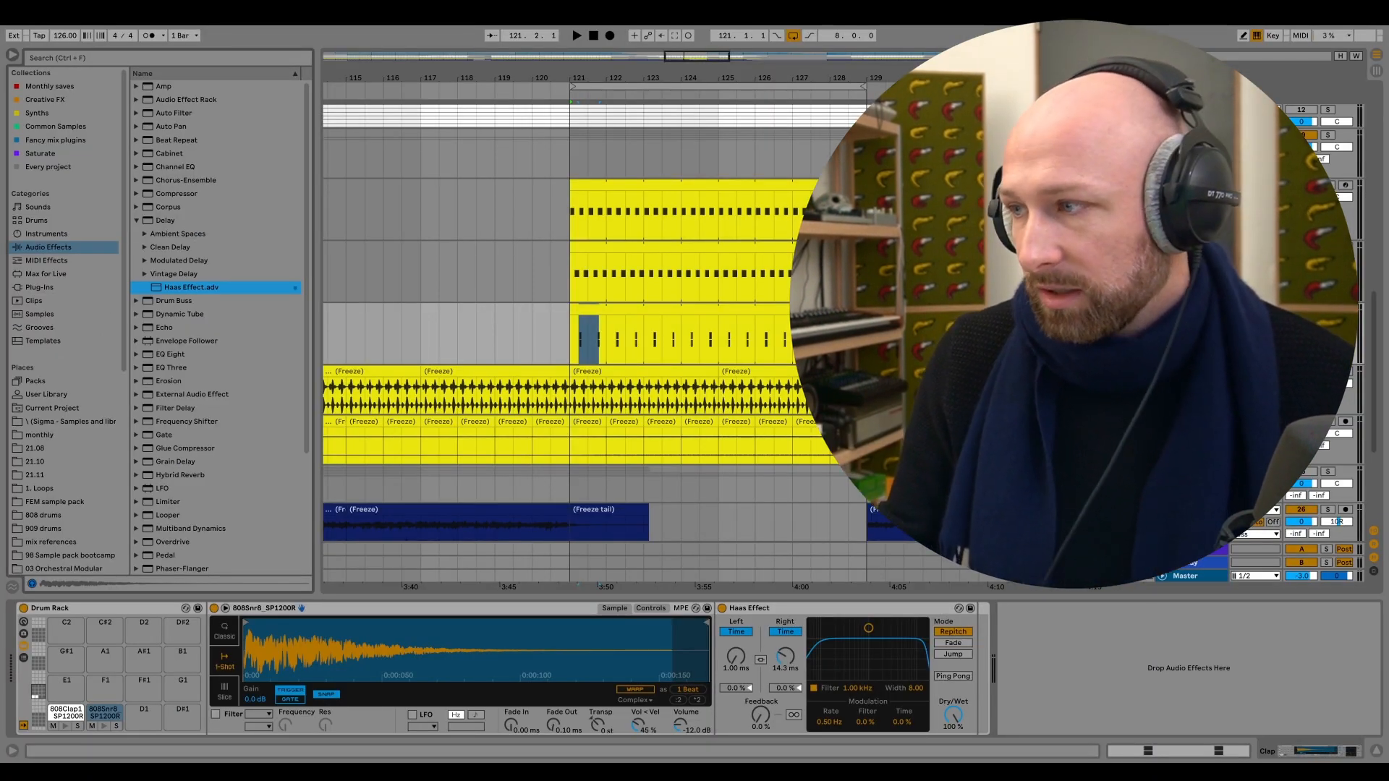
key(space)
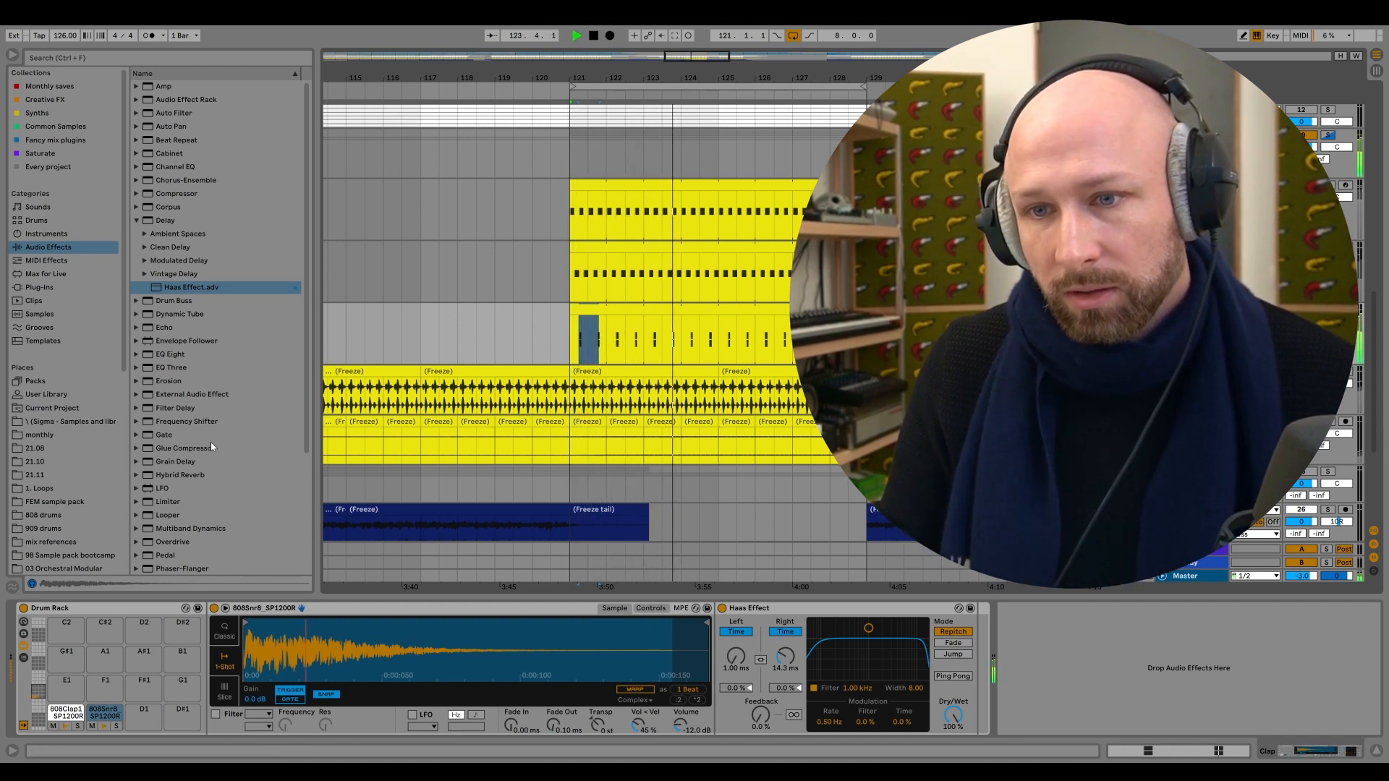
key(space)
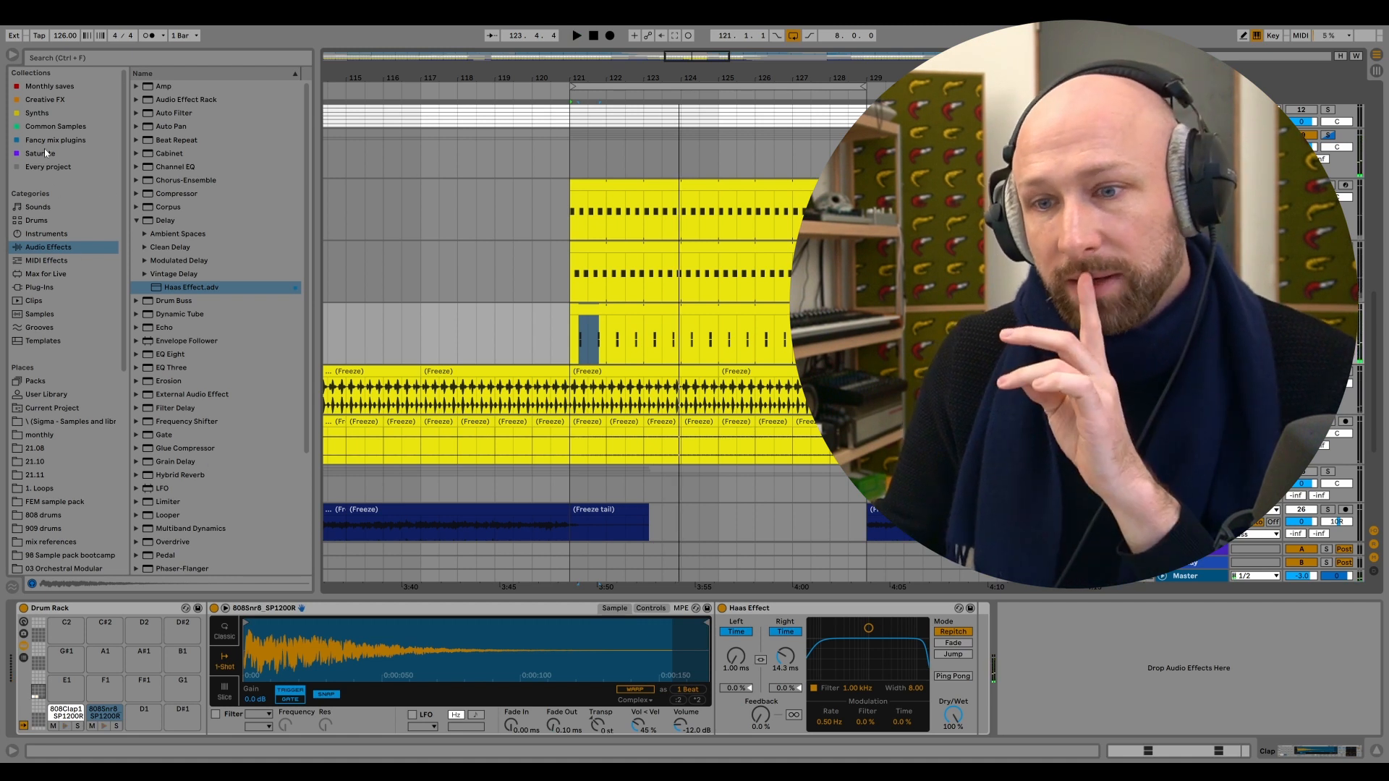
Add ValhallaRoom after the snare's Haas Effect, adjust its mix and shorten the decay to 0.16 s.
click(73, 141)
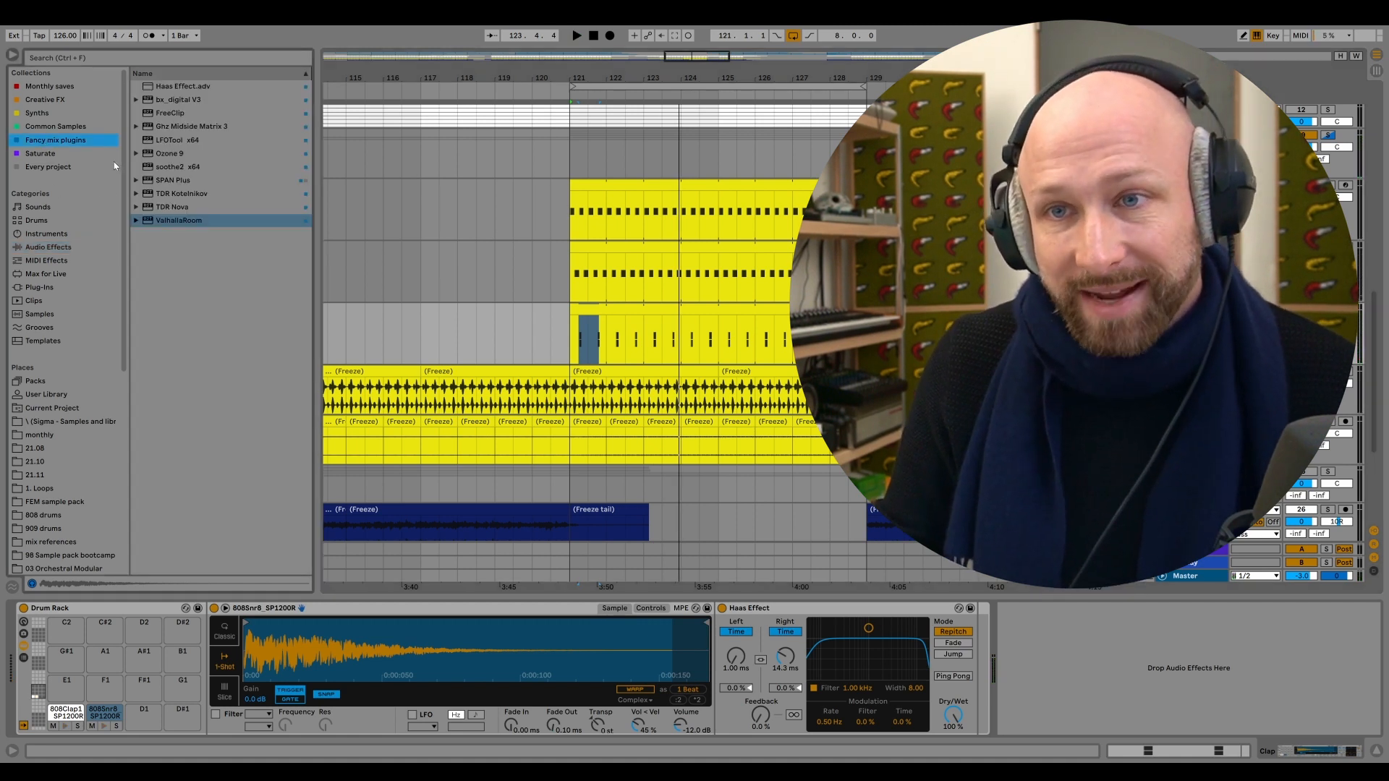
click(174, 220)
drag(972, 663, 972, 663)
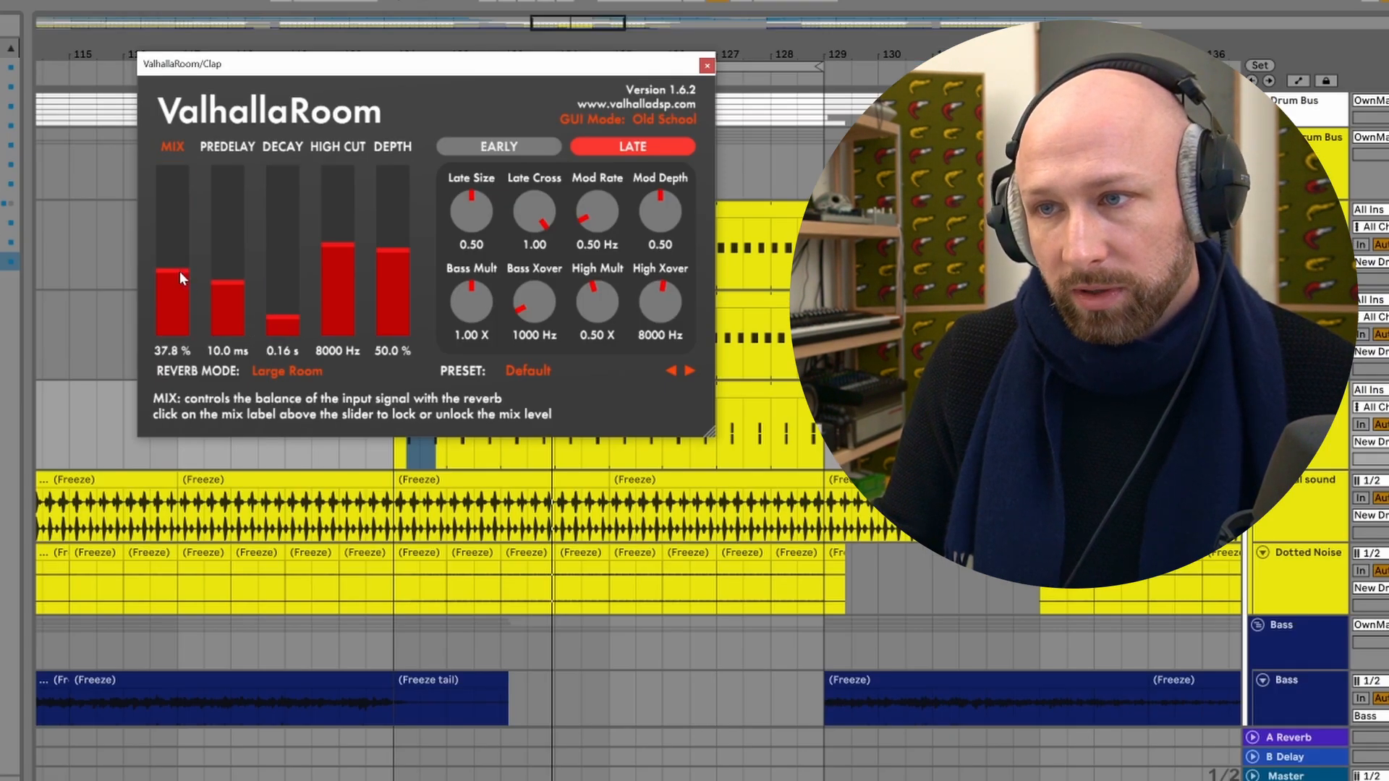
drag(175, 271, 187, 262)
drag(271, 291, 293, 311)
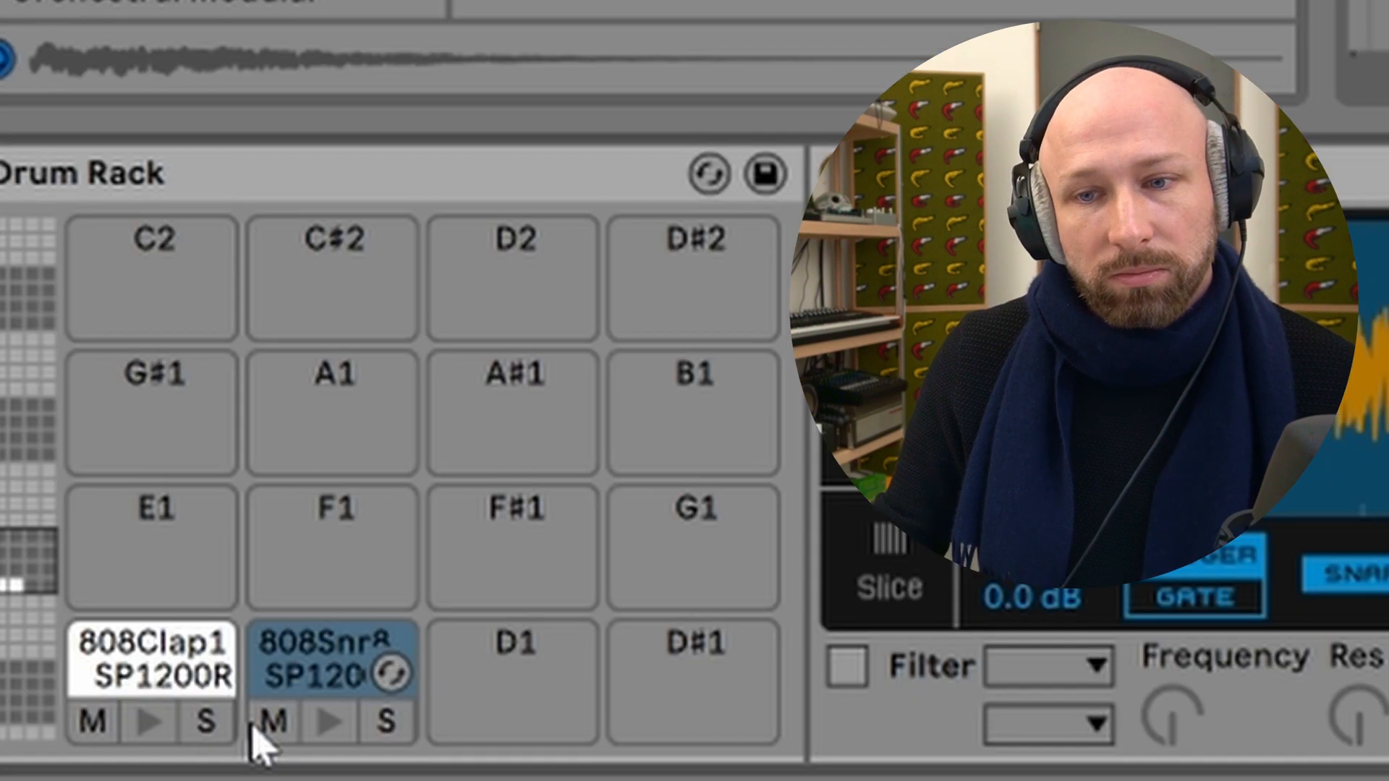
Compare the clap with and without the snare layer by toggling the snare pad's mute while lowering its sample volume.
click(269, 722)
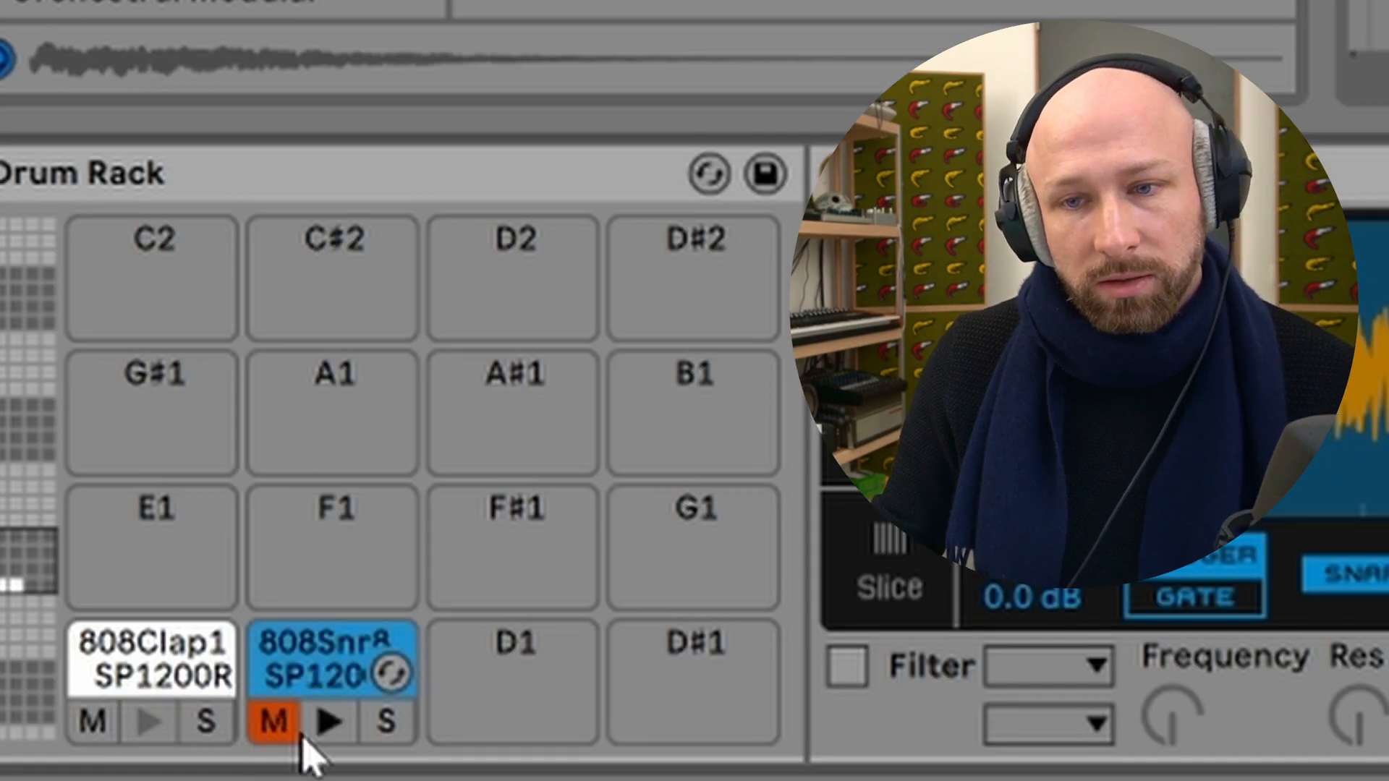
click(278, 738)
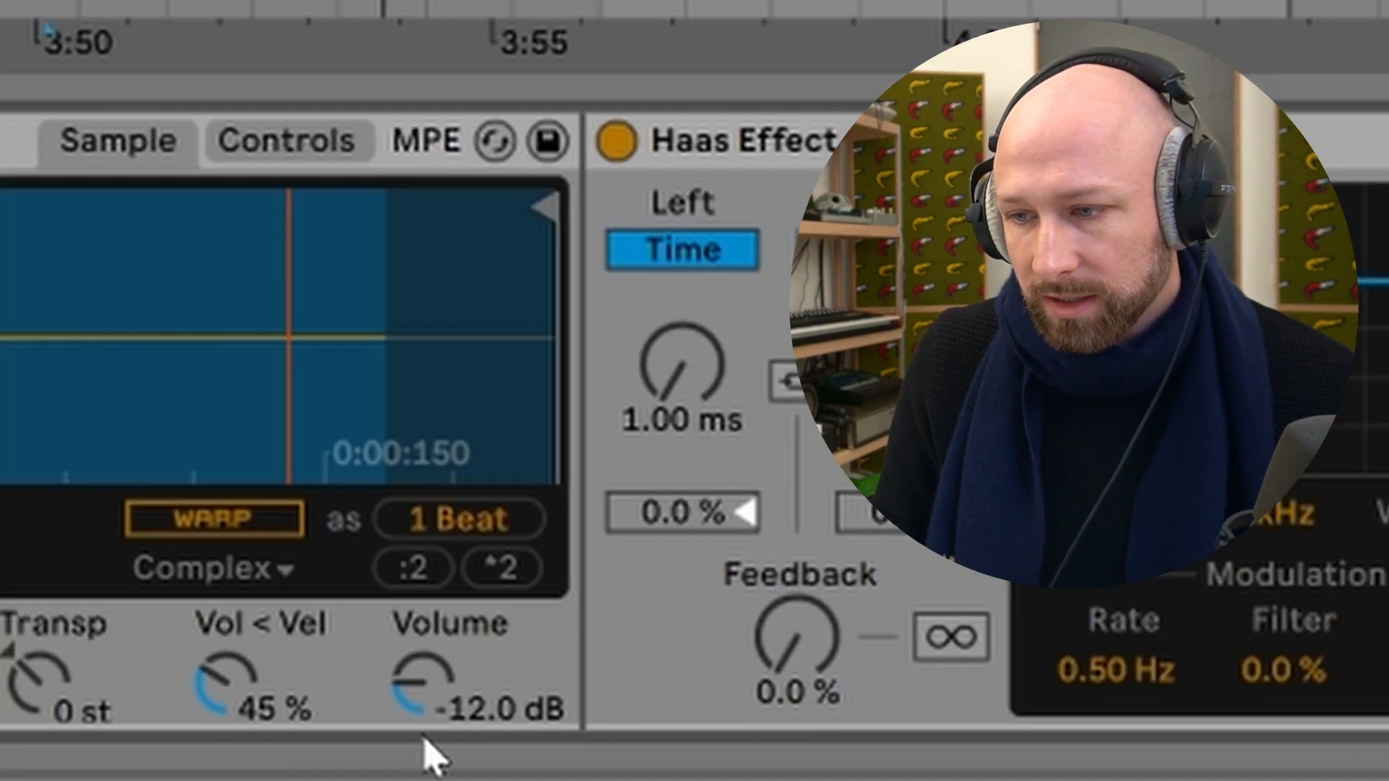
drag(409, 696, 410, 721)
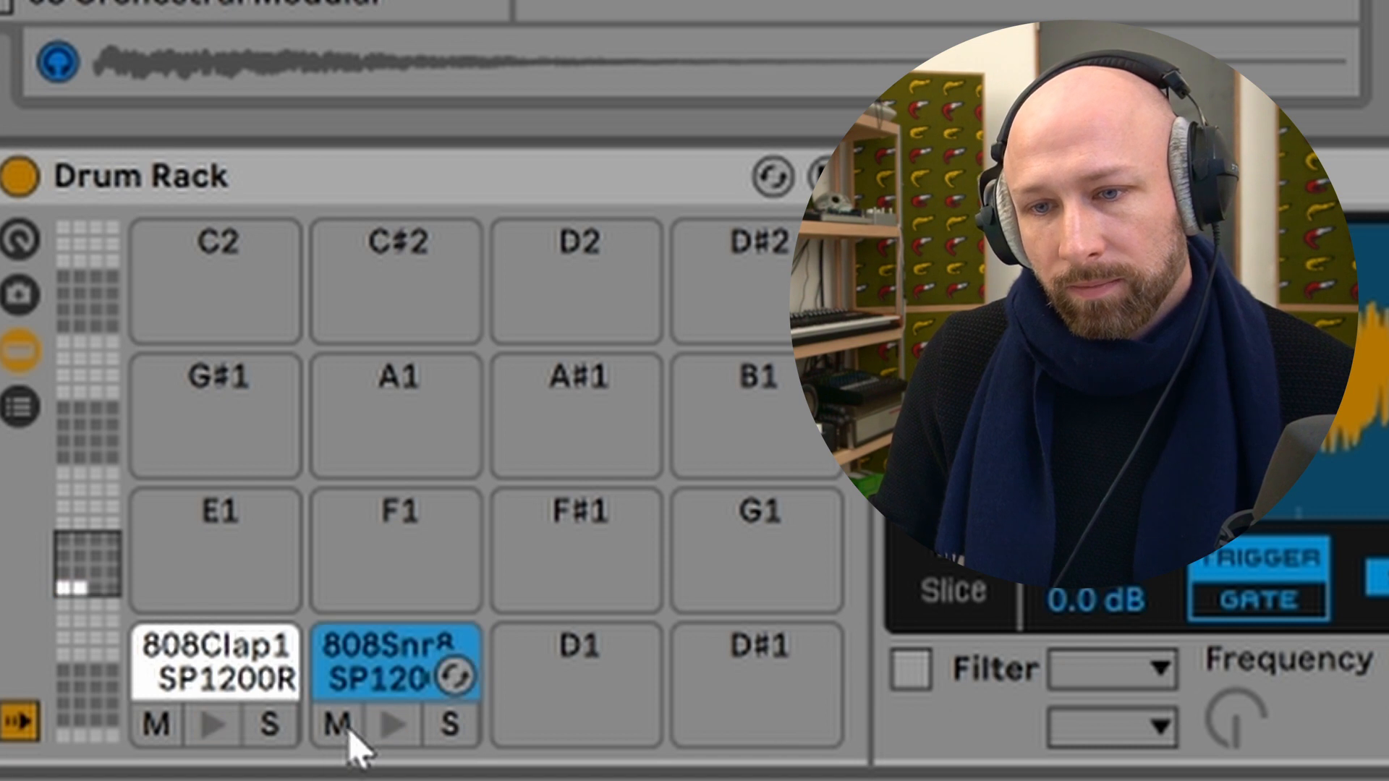
click(338, 723)
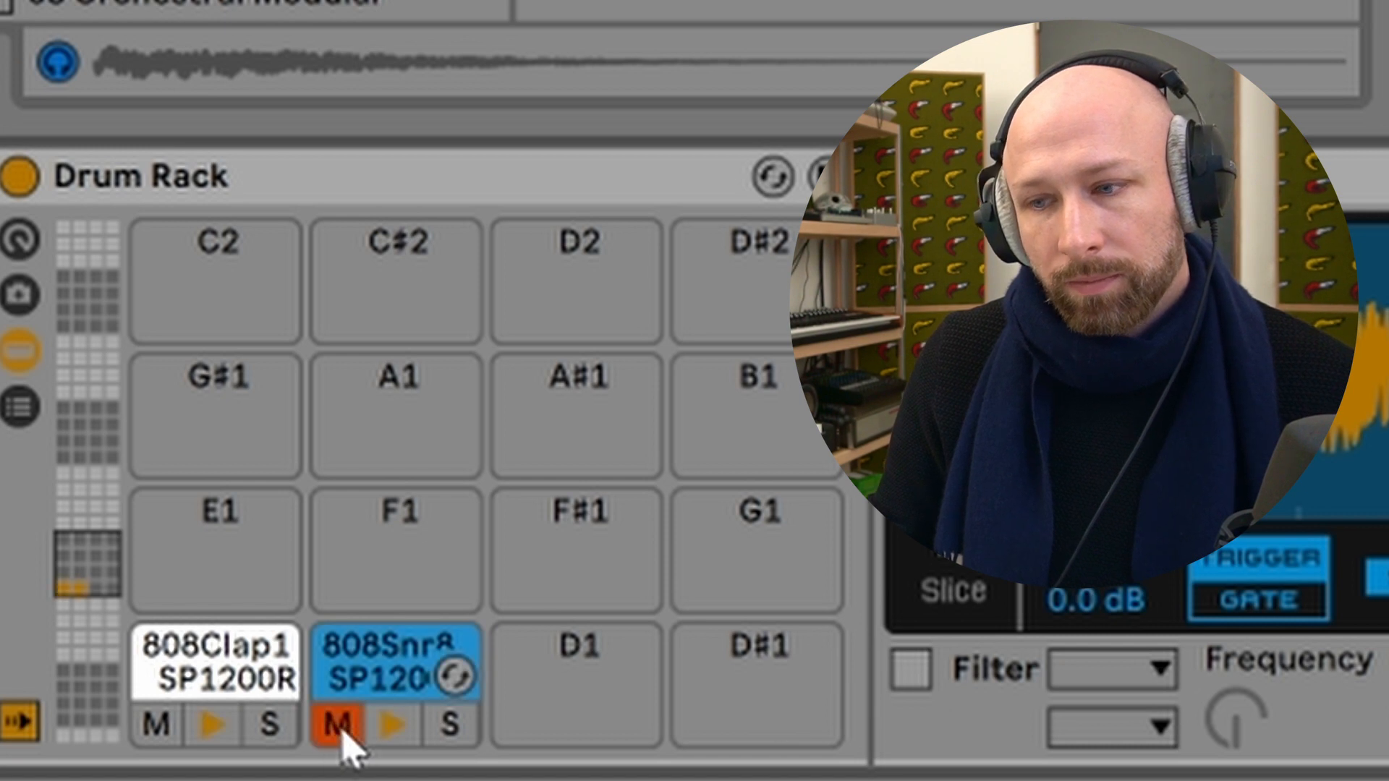
Reduce the snare sample's volume in small increments from -20 dB down to -23 dB.
text(-20)
key(Return)
text(-21)
key(Return)
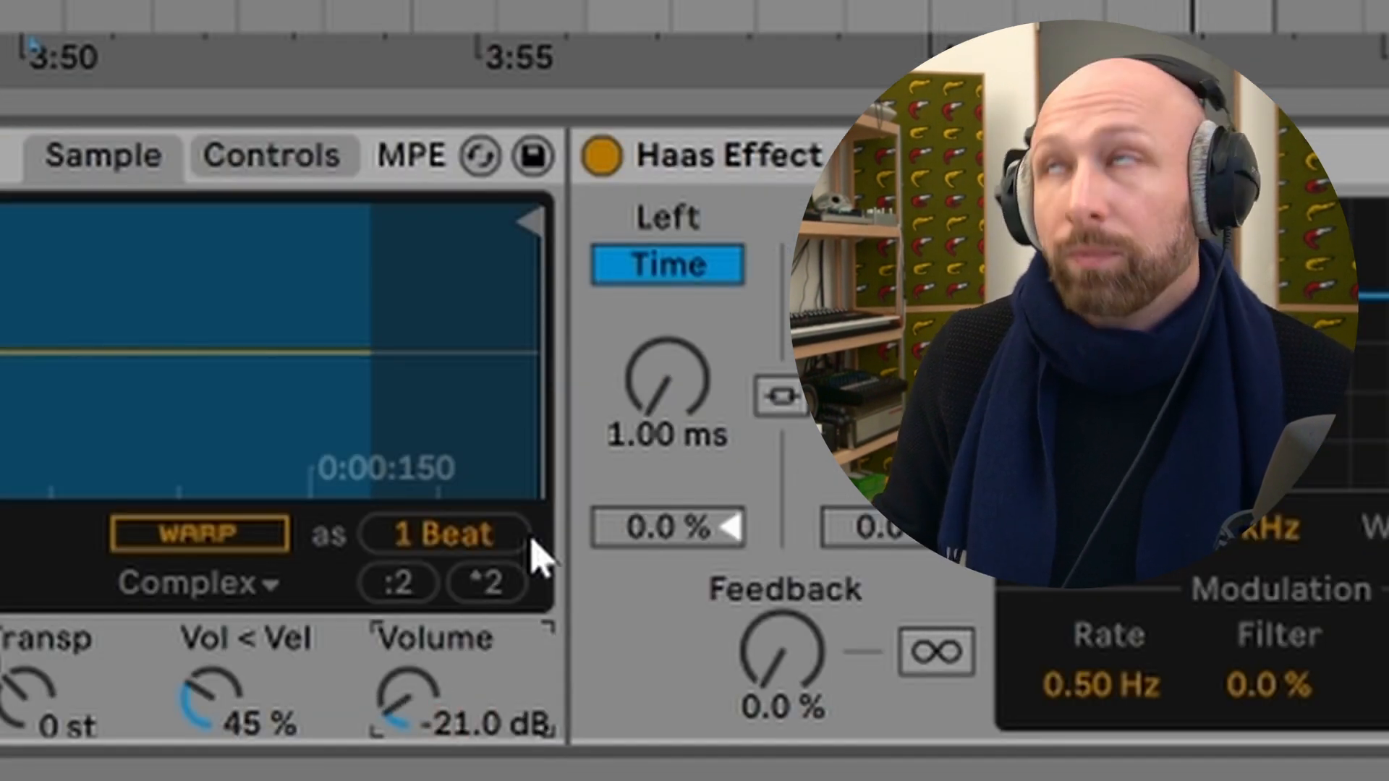
text(-)
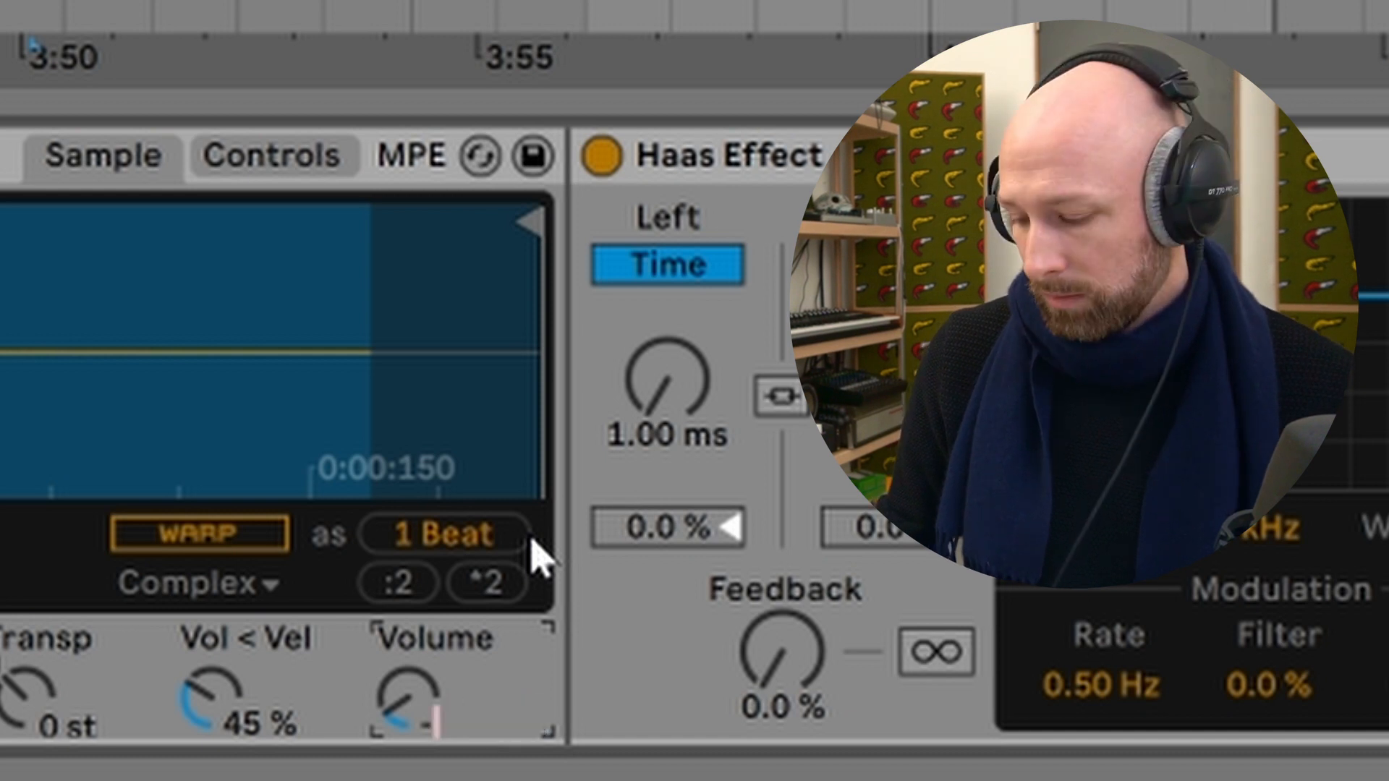
text(22)
key(Return)
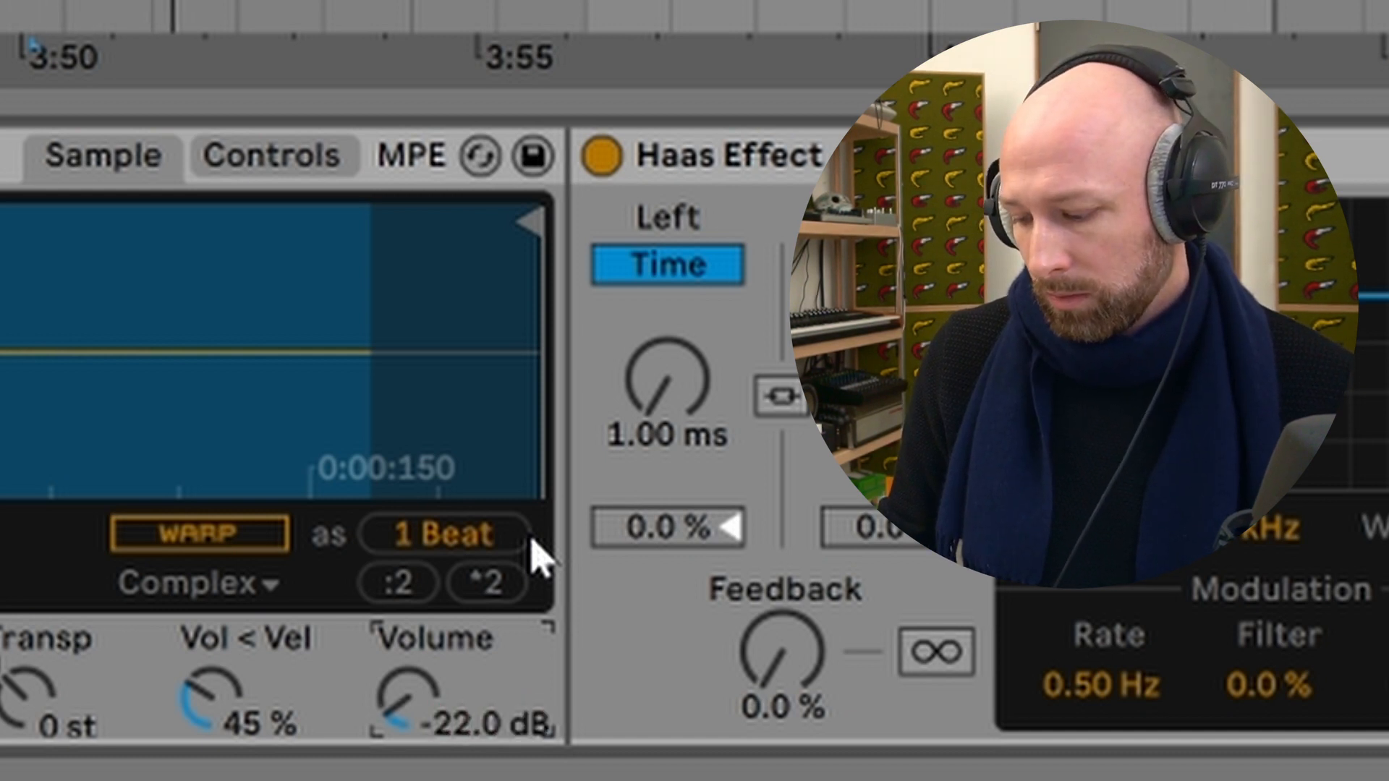
text(-23)
key(Return)
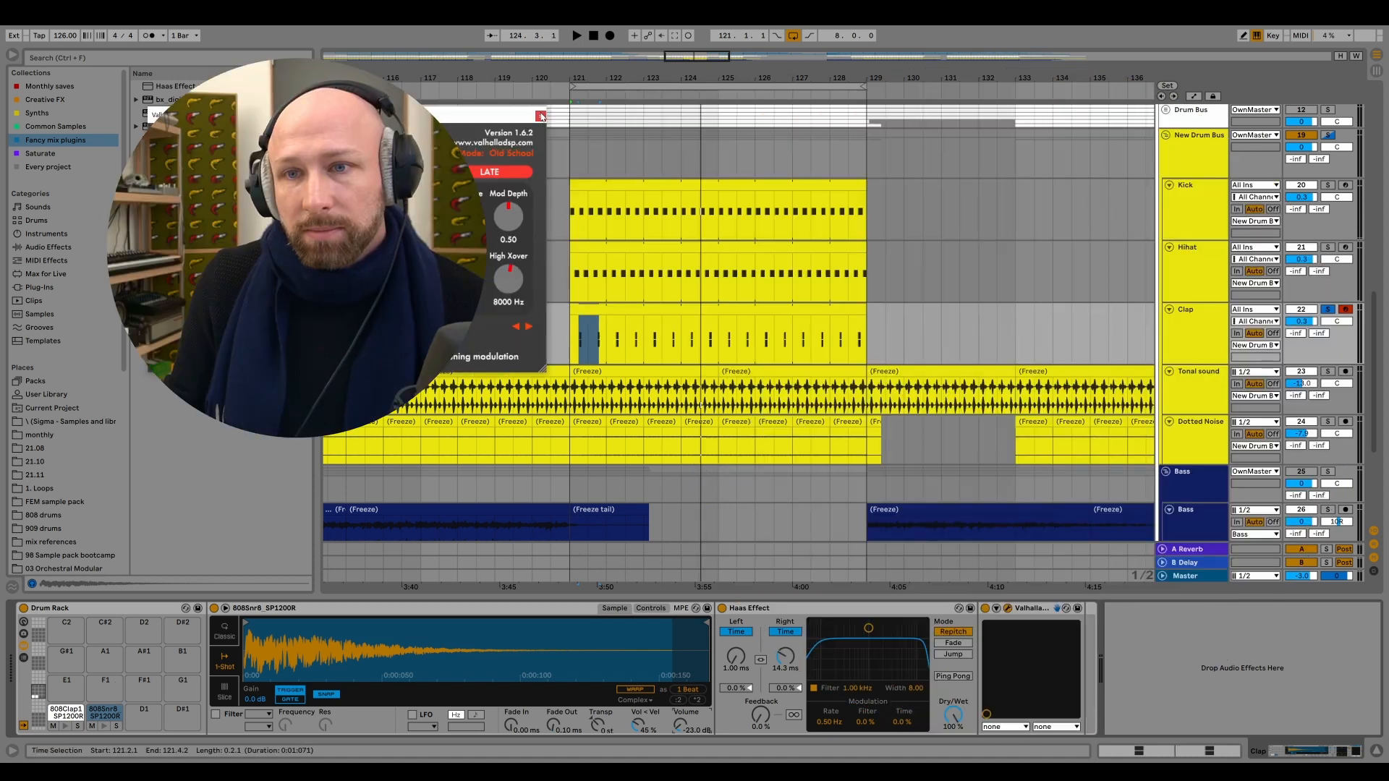
Add Drum Buss after the Clap track's Drum Rack with 17% drive, 16% crunch and 14.5 kHz damp, closing the reverb window first.
click(541, 117)
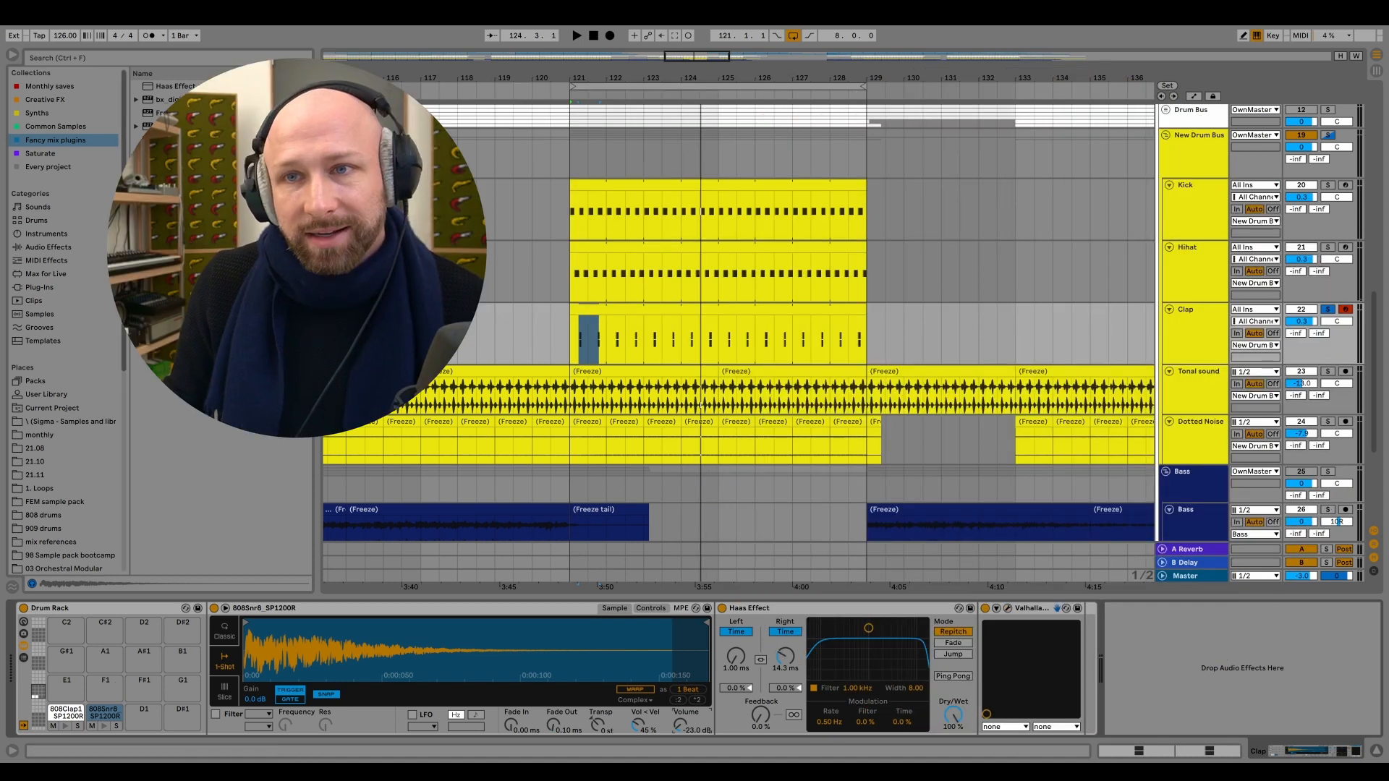
click(45, 247)
scroll(217, 478, down, 2)
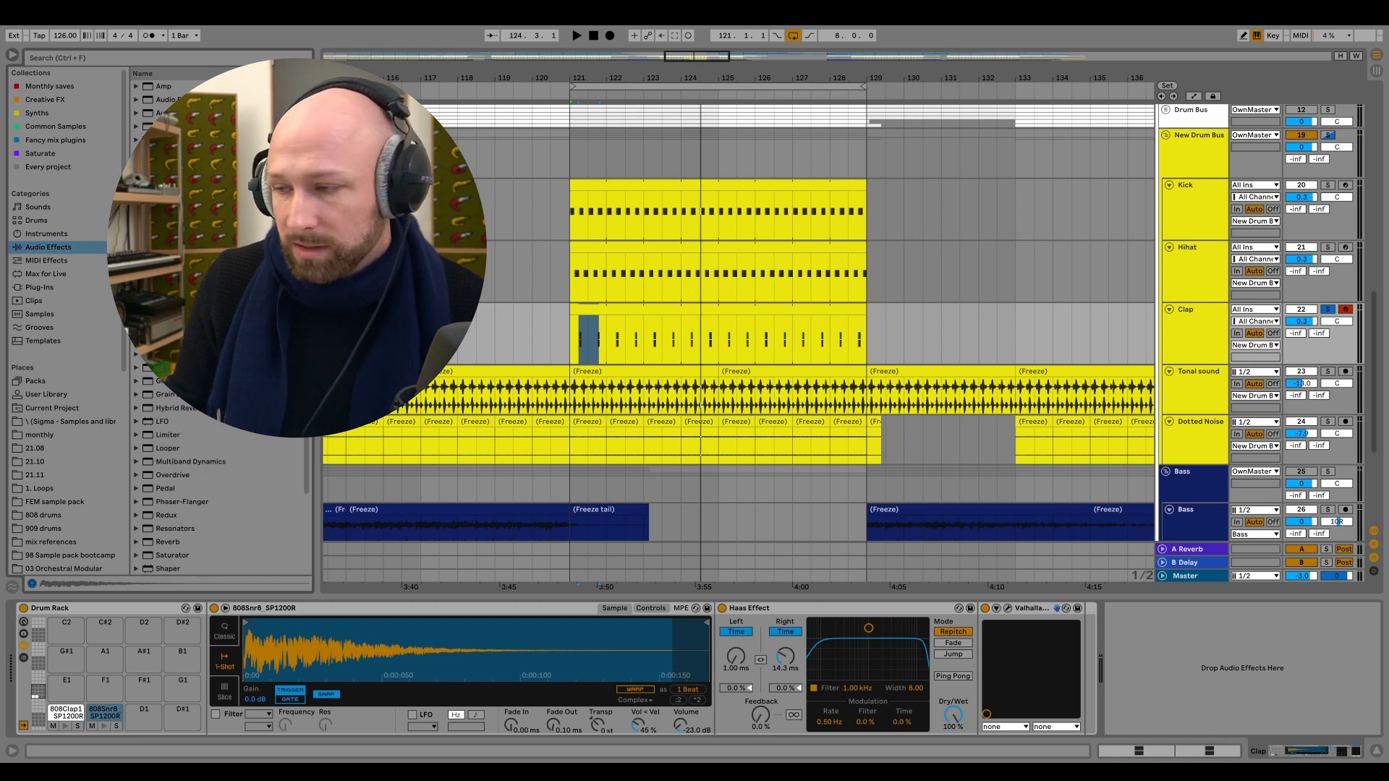
drag(173, 233, 1144, 628)
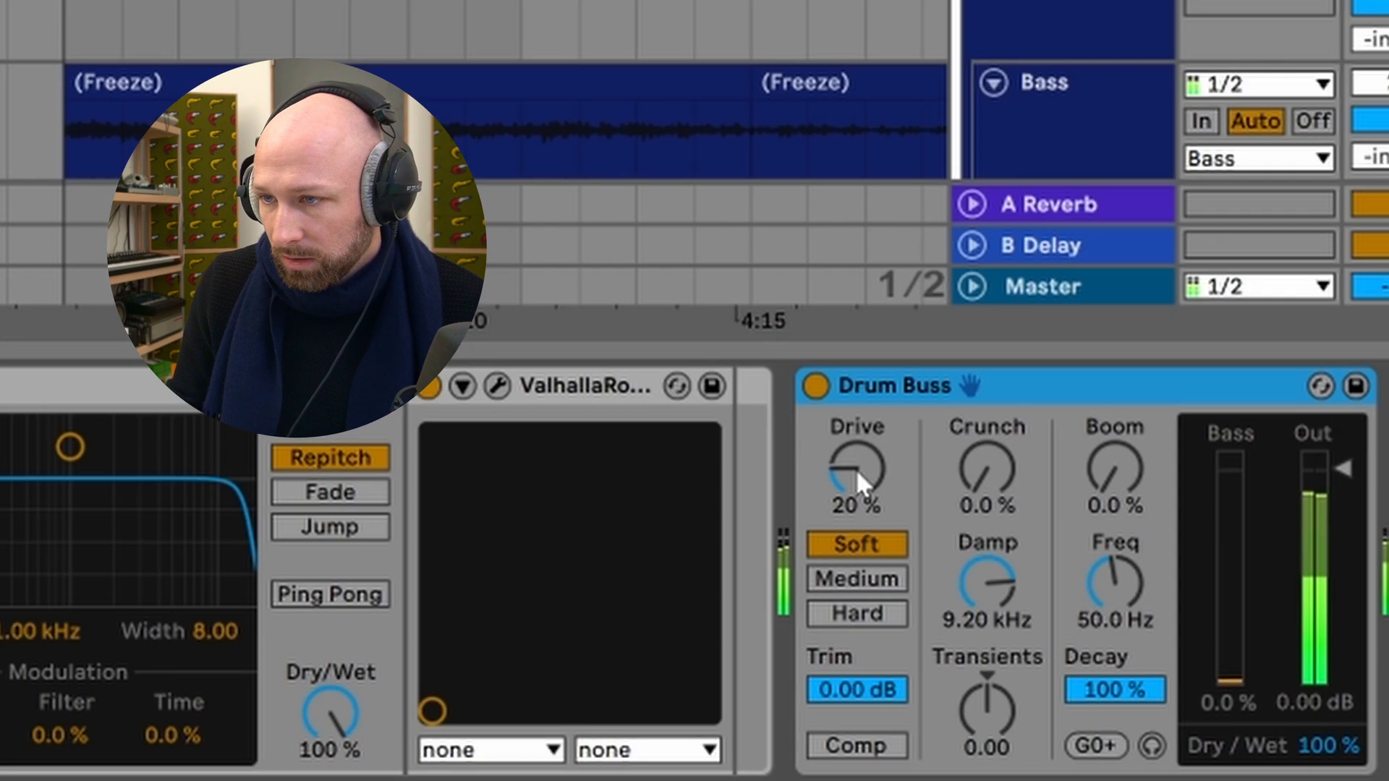
drag(1125, 629, 1125, 609)
drag(856, 469, 855, 489)
mouse_move(986, 471)
mouse_down()
mouse_move(985, 435)
mouse_move(986, 455)
mouse_up()
drag(1008, 544, 1008, 532)
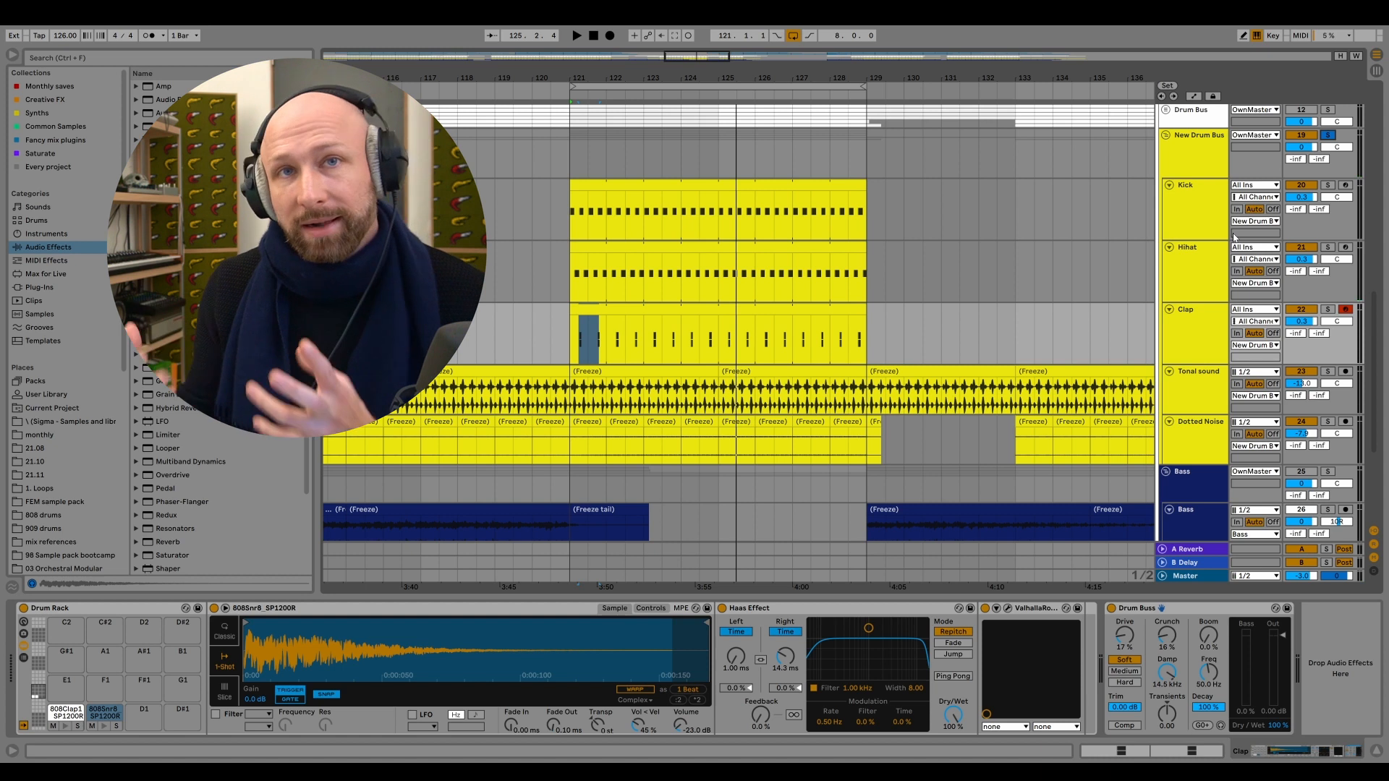
With the loop playing, lower the Clap track to about -4.1 dB and the Hihat track to about -3 dB.
key(space)
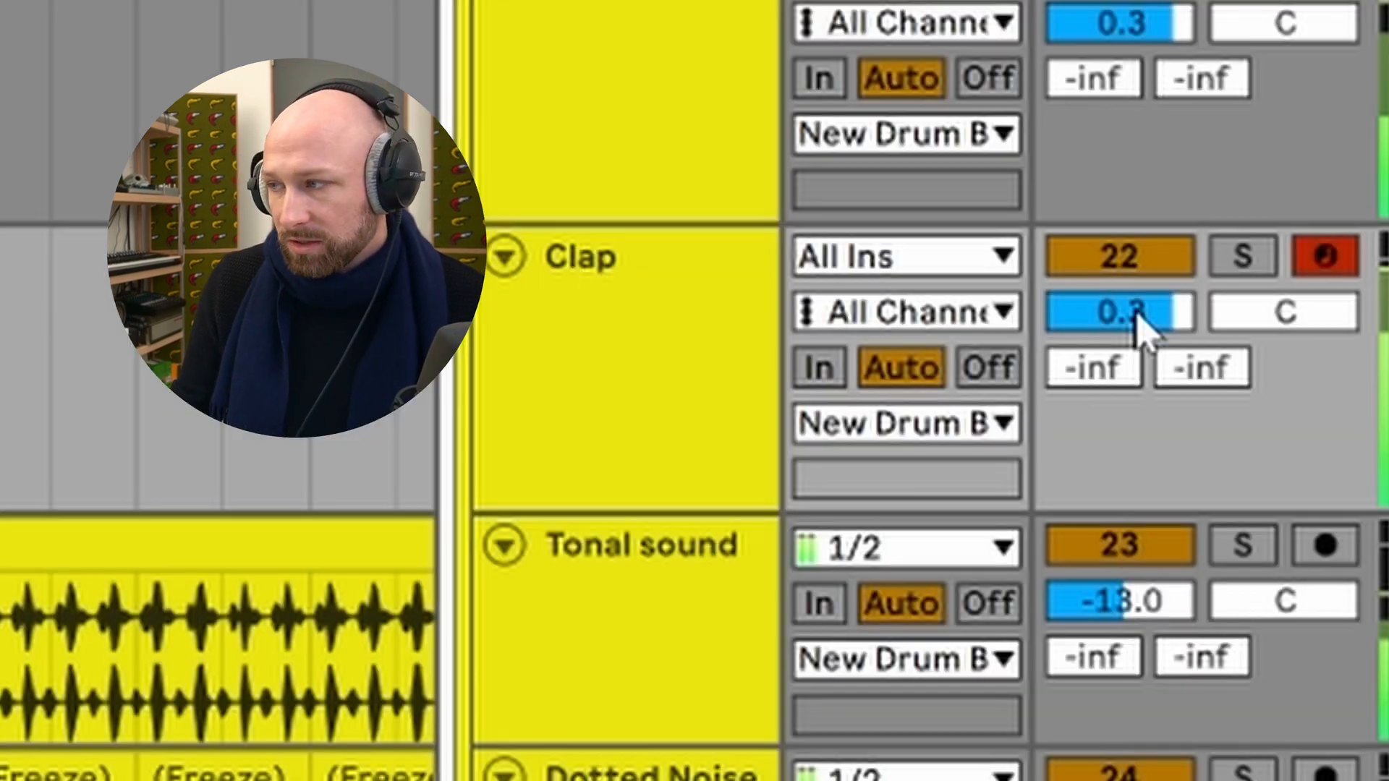
click(1304, 322)
text(-4)
key(Return)
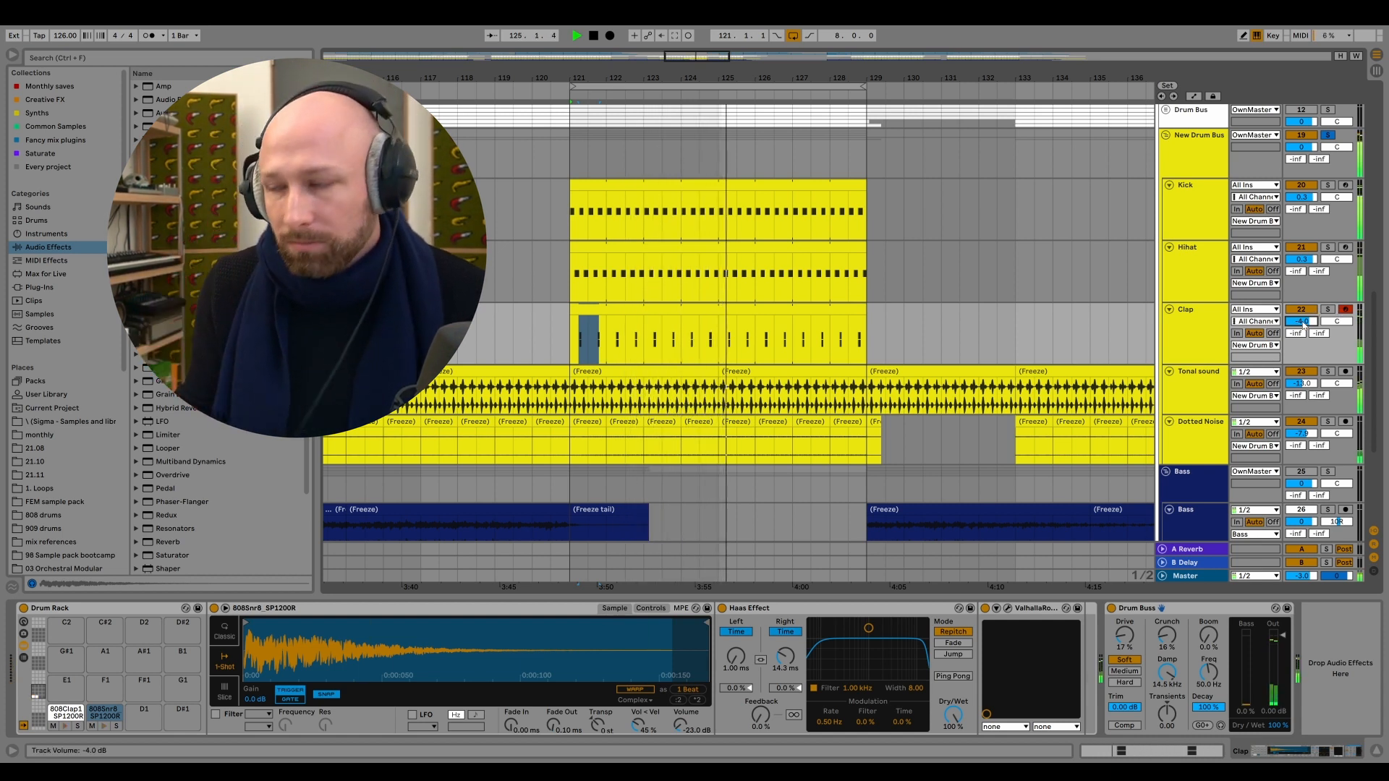
click(1302, 259)
text(-)
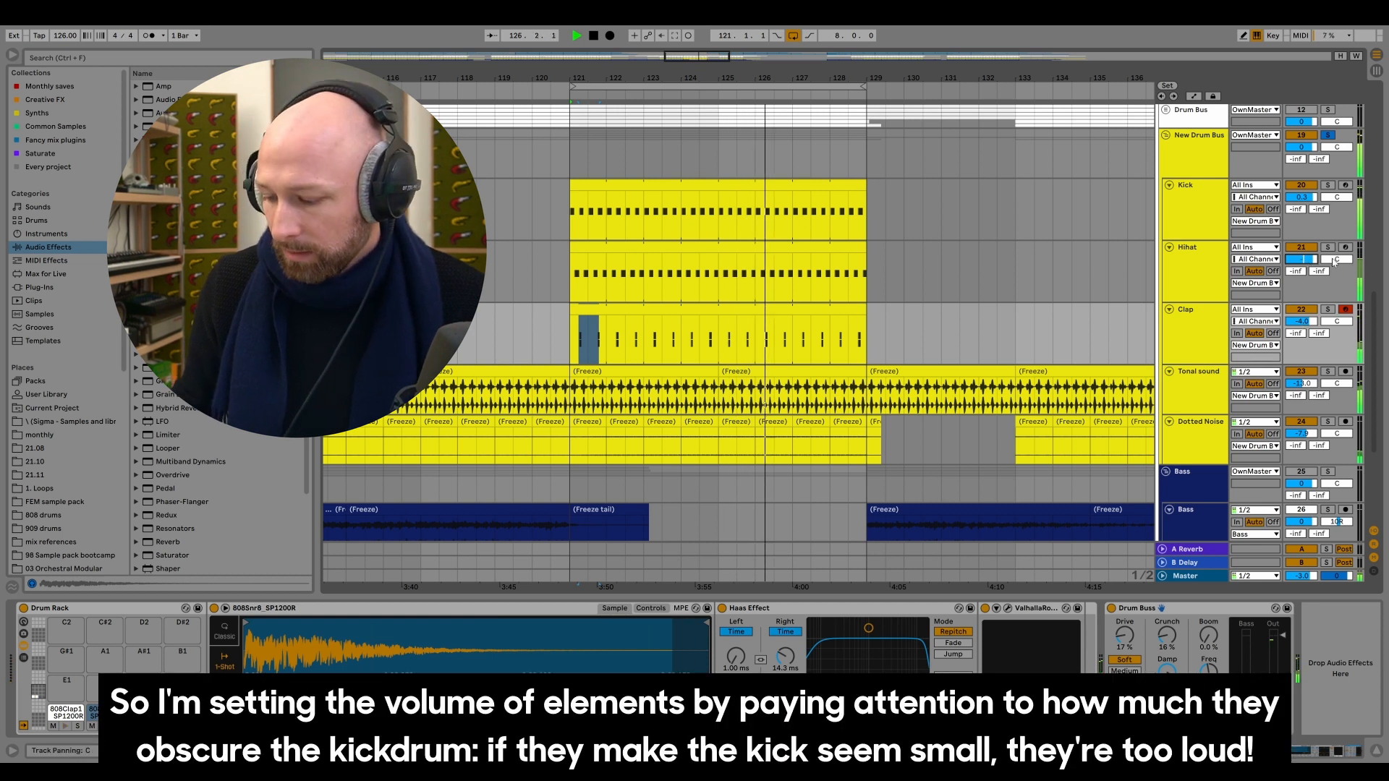
text(3.2)
key(Return)
drag(1301, 258, 1302, 256)
drag(1302, 321, 1302, 322)
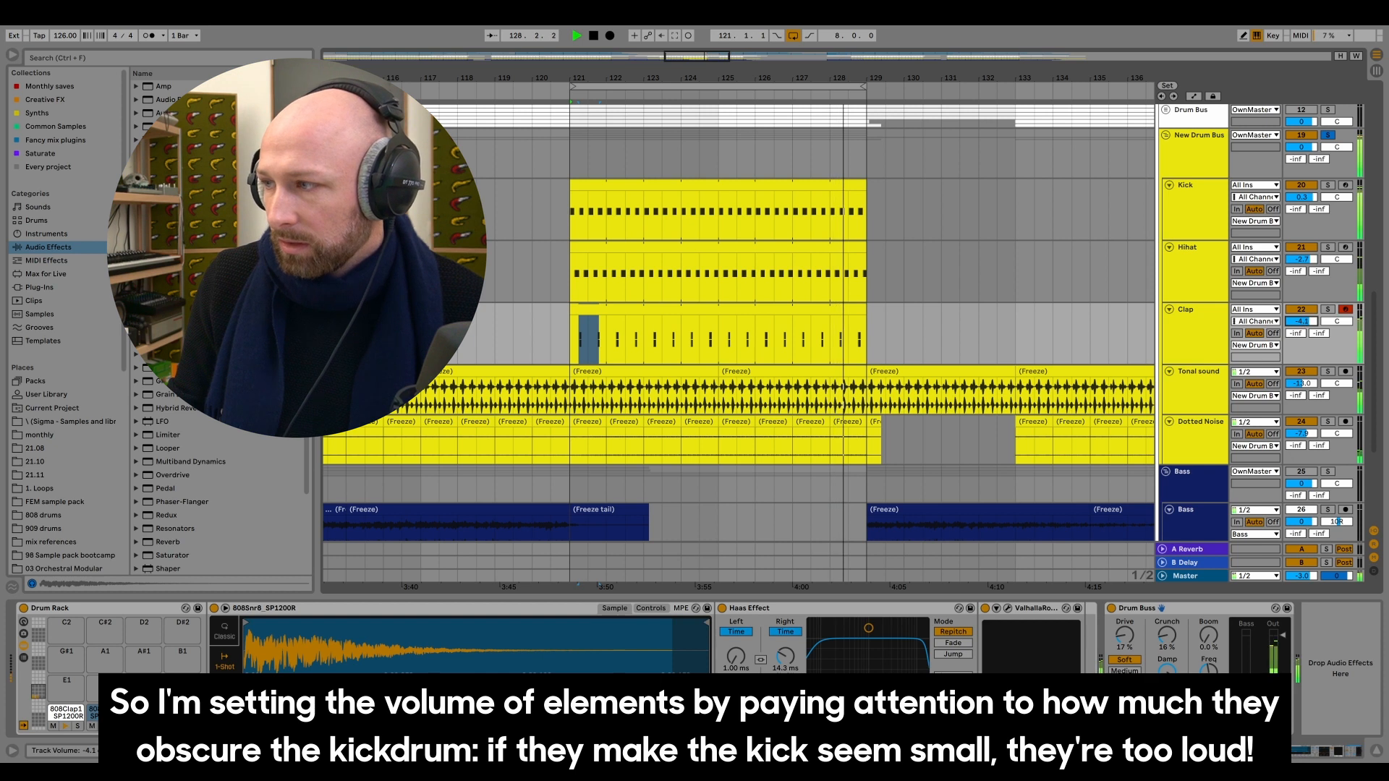
Add a Limiter to the New Drum Bus, set its ceiling to -0.75 dB and select its gain for adjustment.
click(1197, 156)
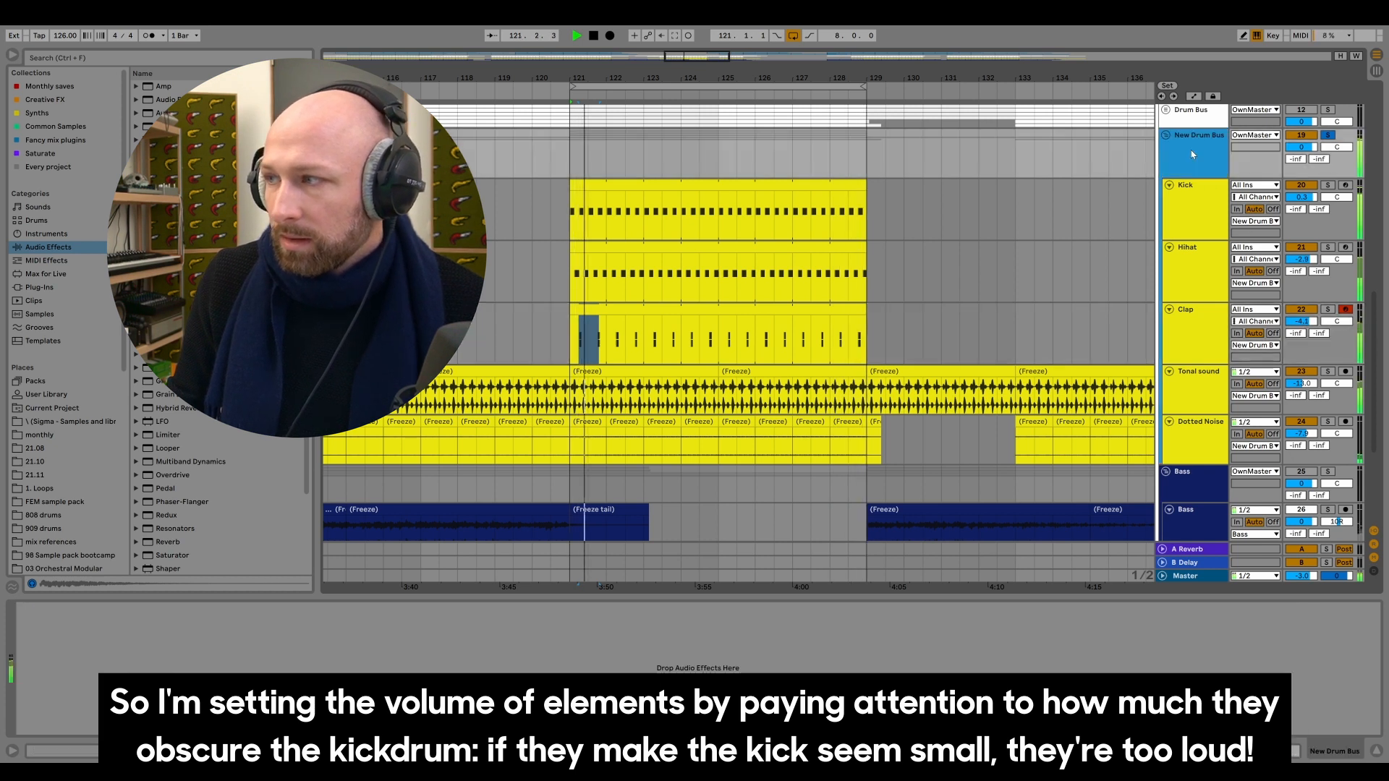
key(space)
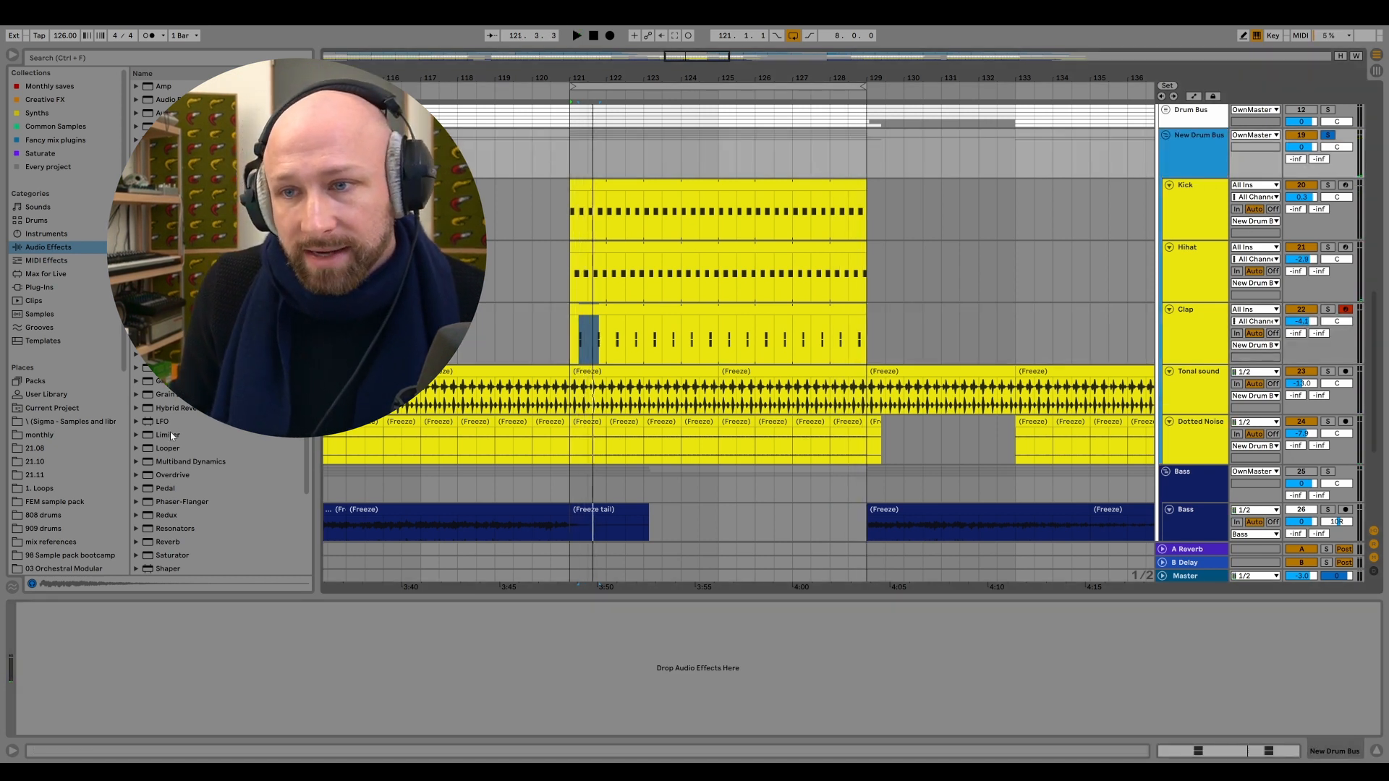
drag(174, 435, 675, 158)
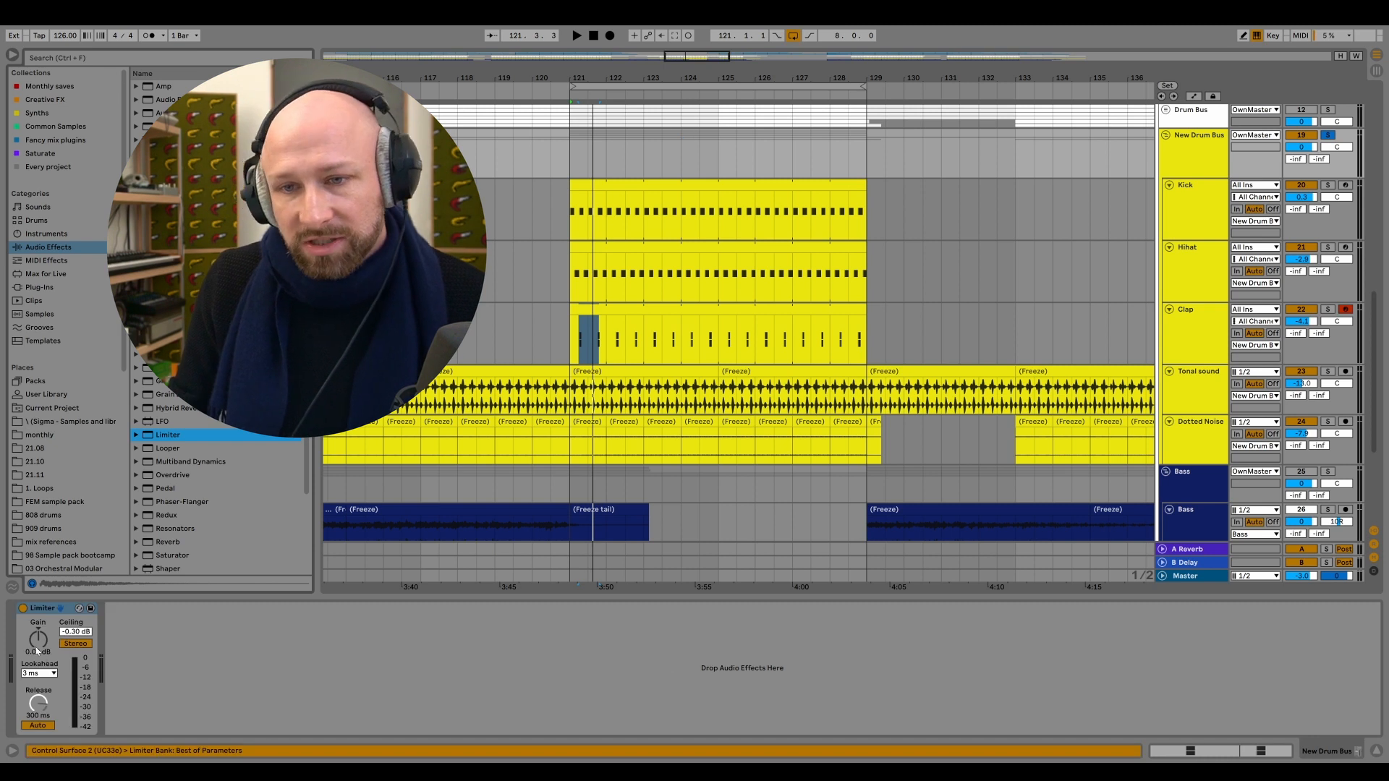
key(space)
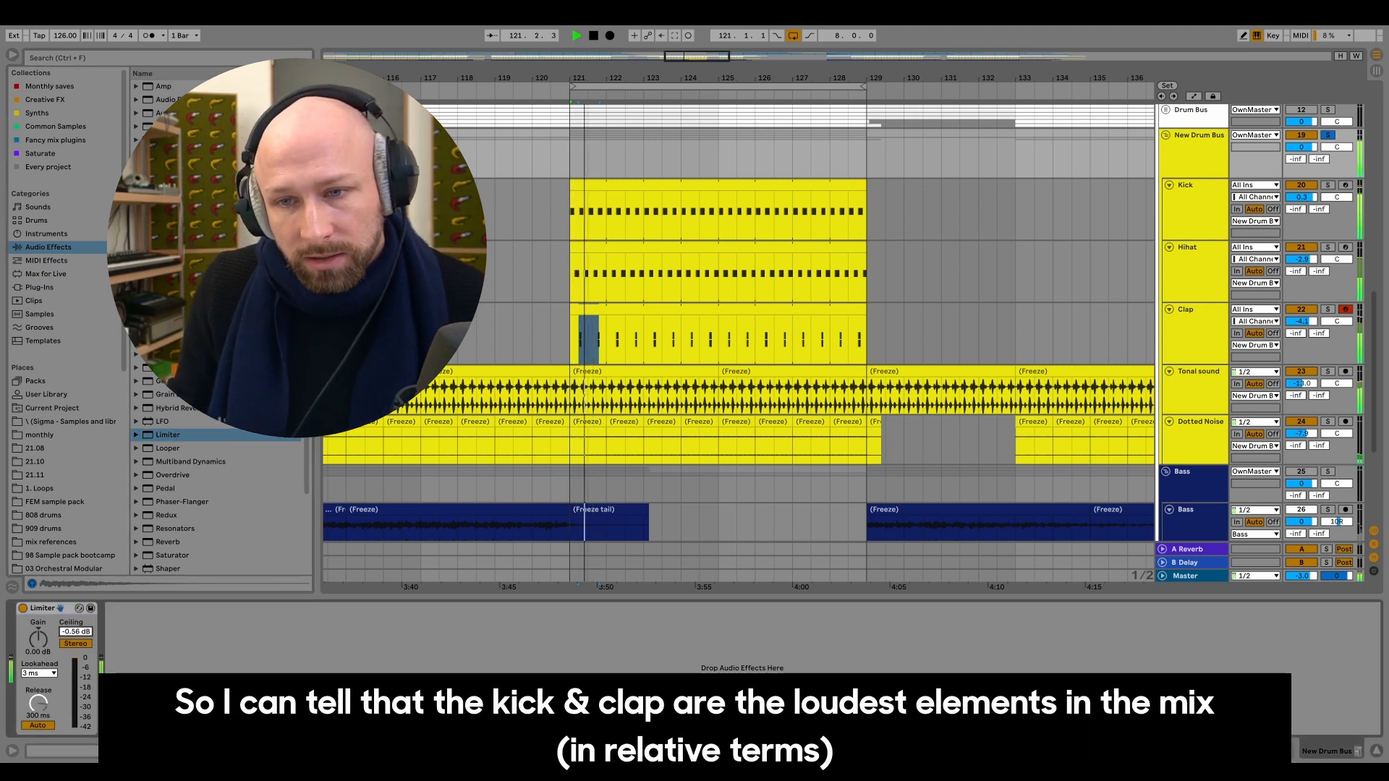
drag(76, 631, 78, 662)
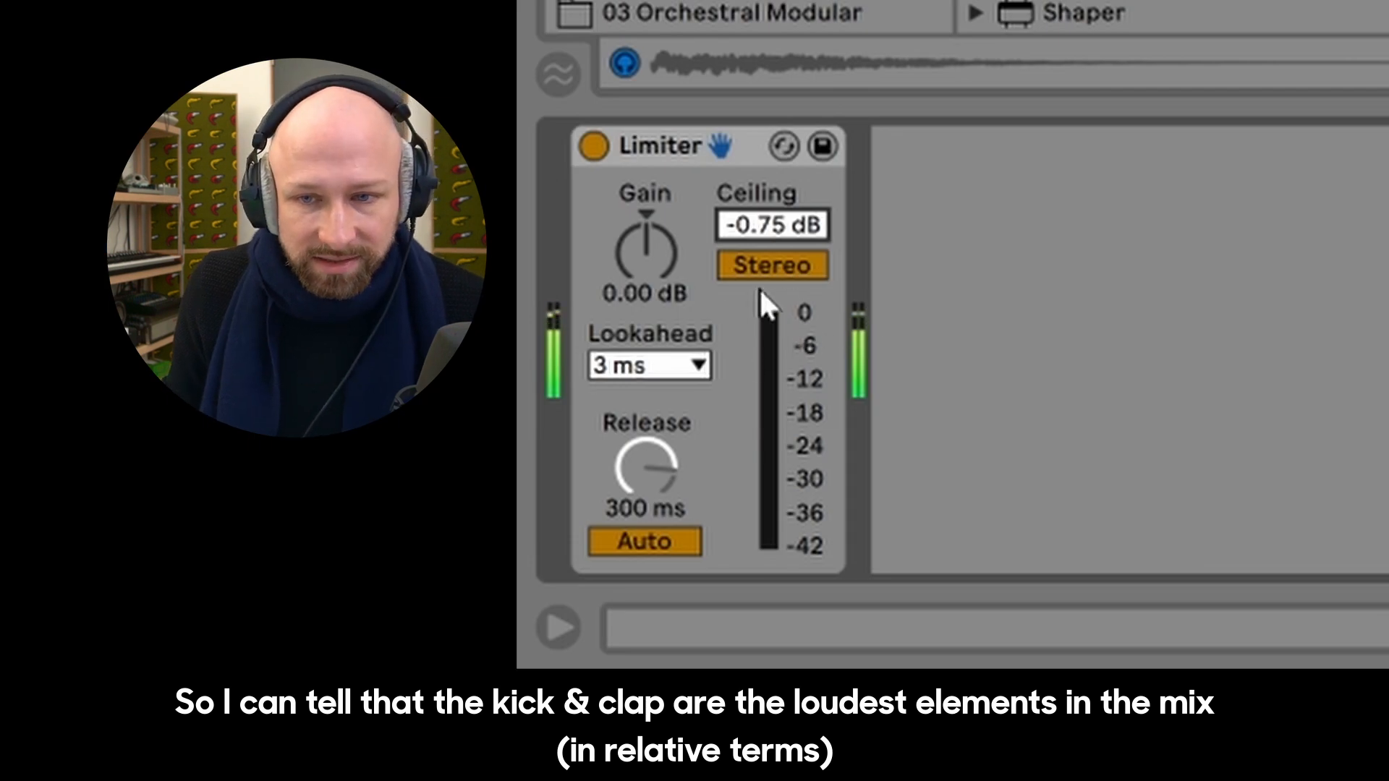
click(646, 252)
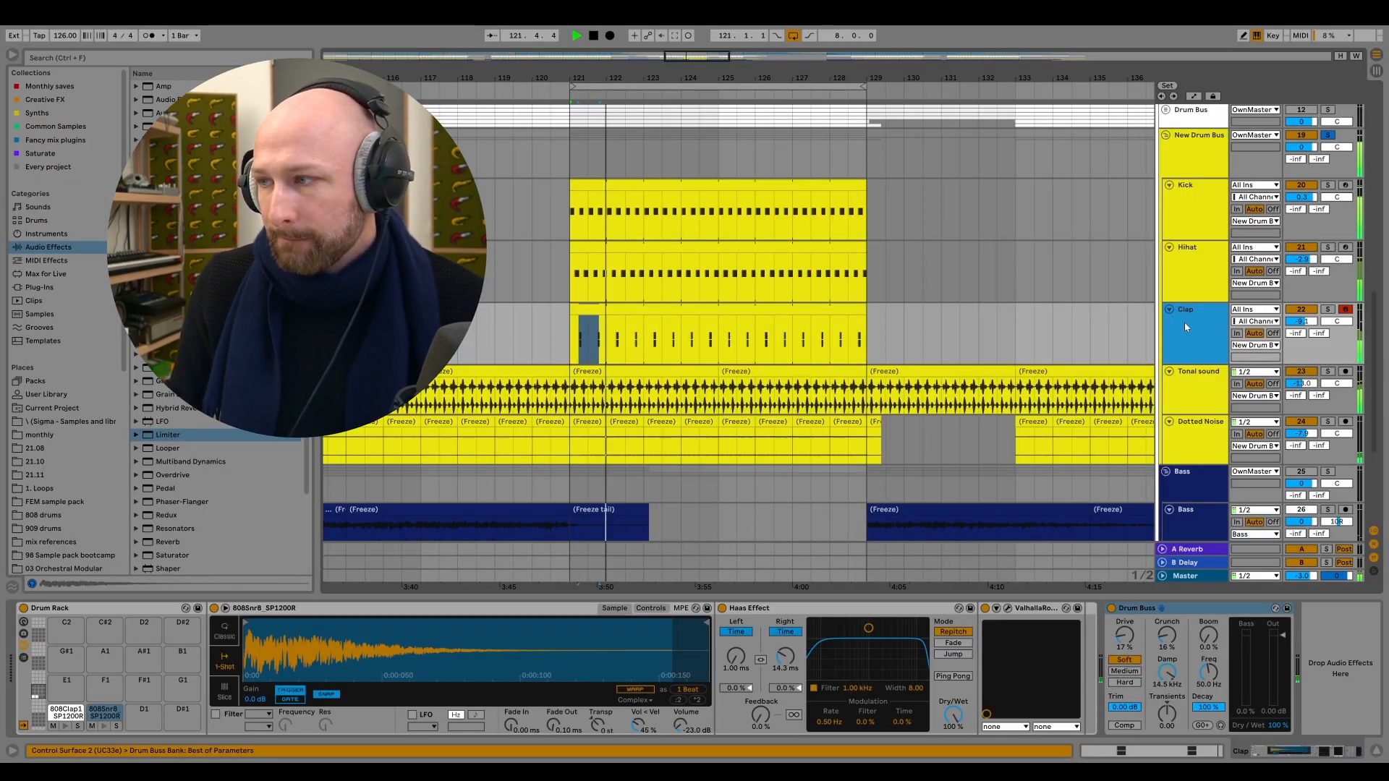
Add a Delay after the Clap track's Drum Buss, synced to 2 sixteenths with 9.8% feedback and 8% dry/wet.
key(space)
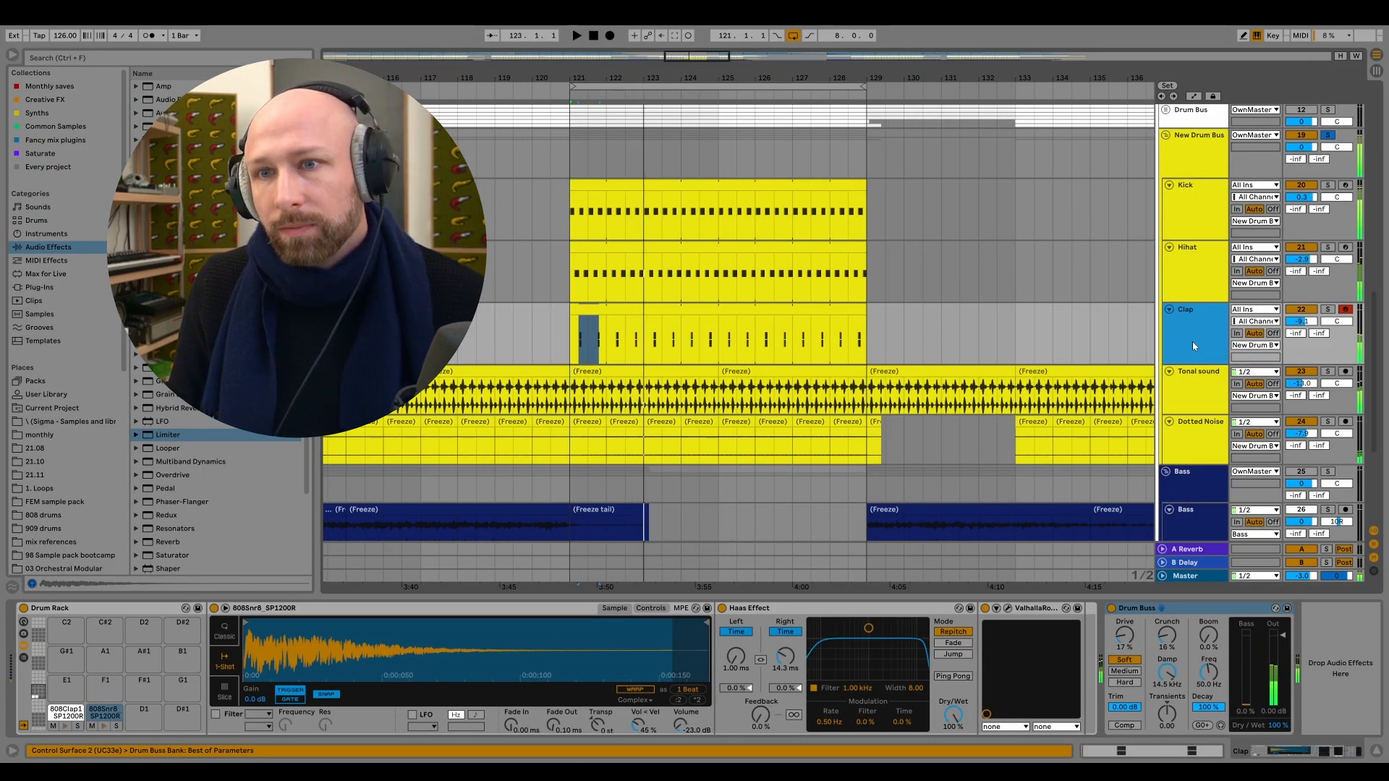
drag(167, 434, 1353, 684)
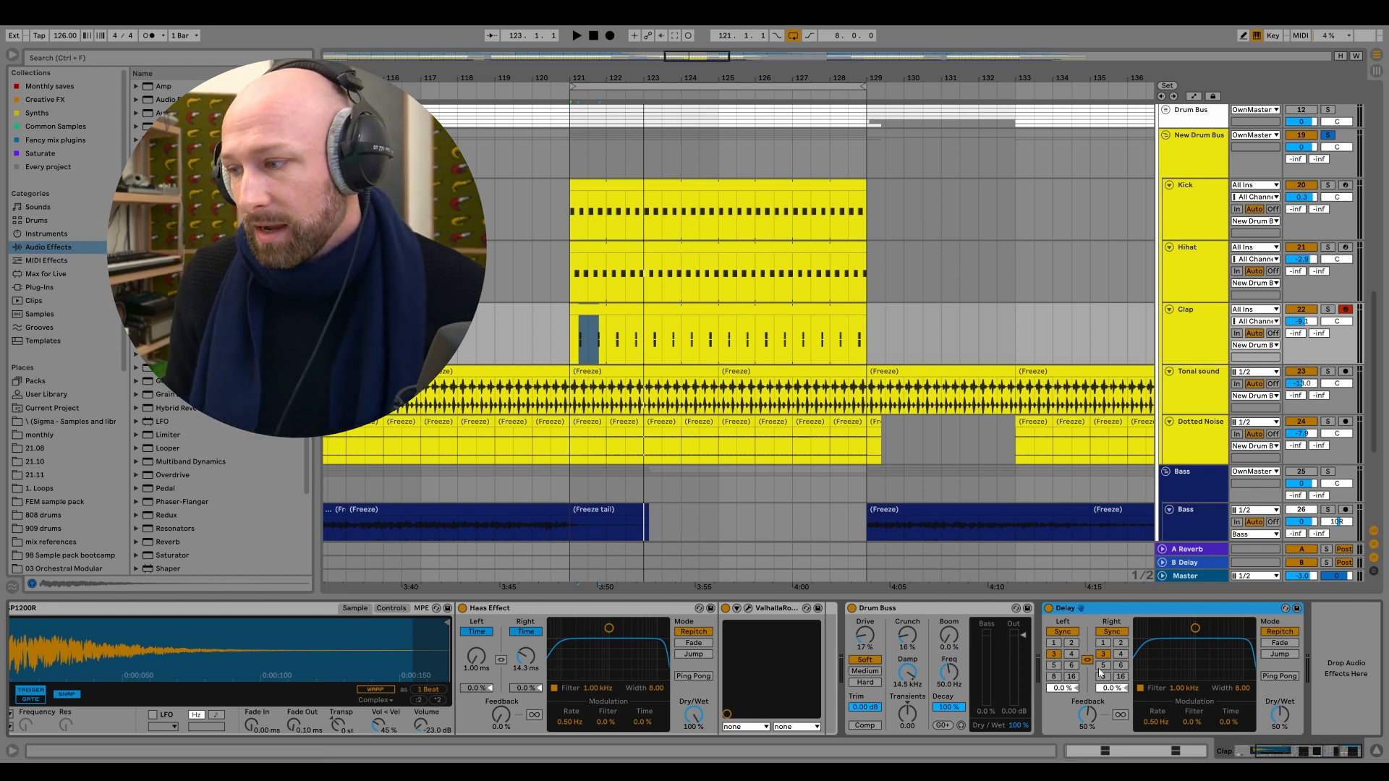
click(1120, 645)
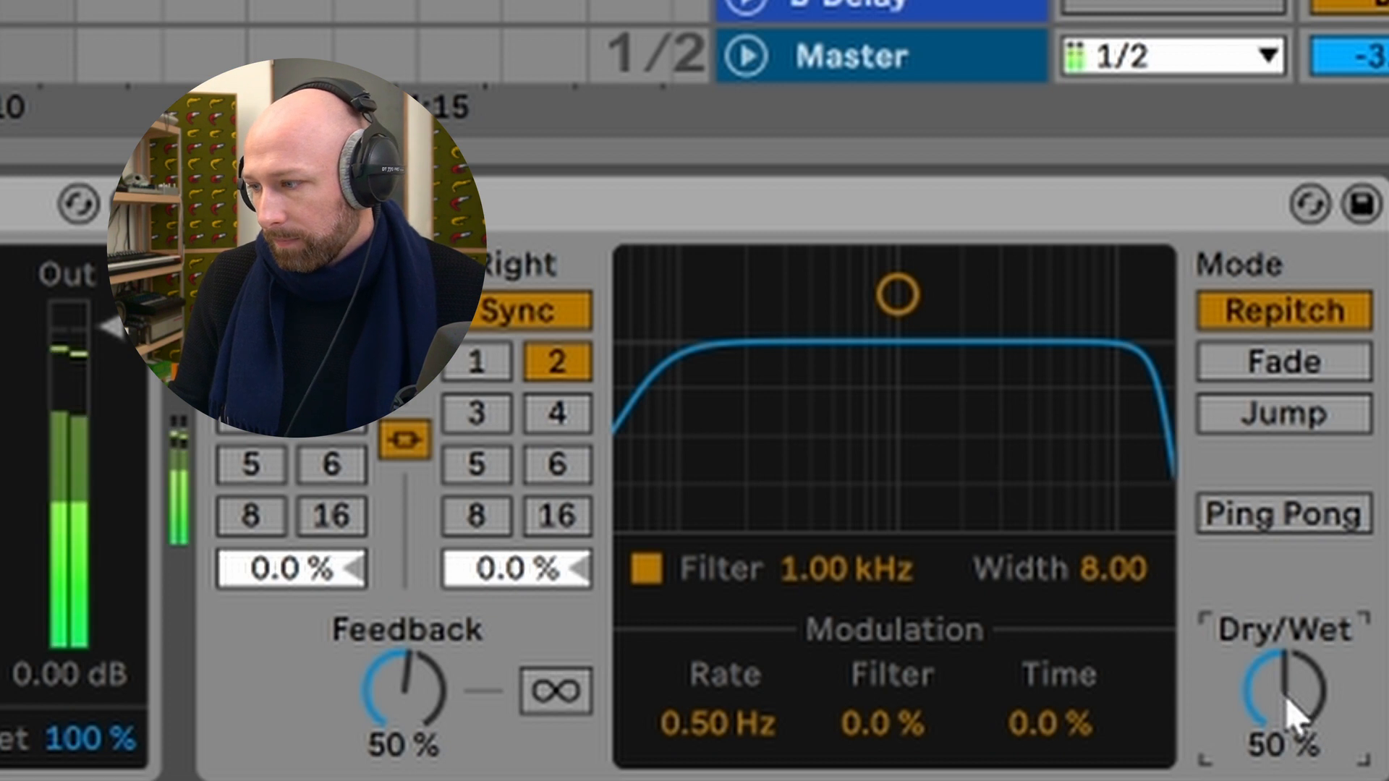
mouse_move(1281, 716)
mouse_down()
mouse_move(1280, 749)
mouse_move(1289, 691)
mouse_up()
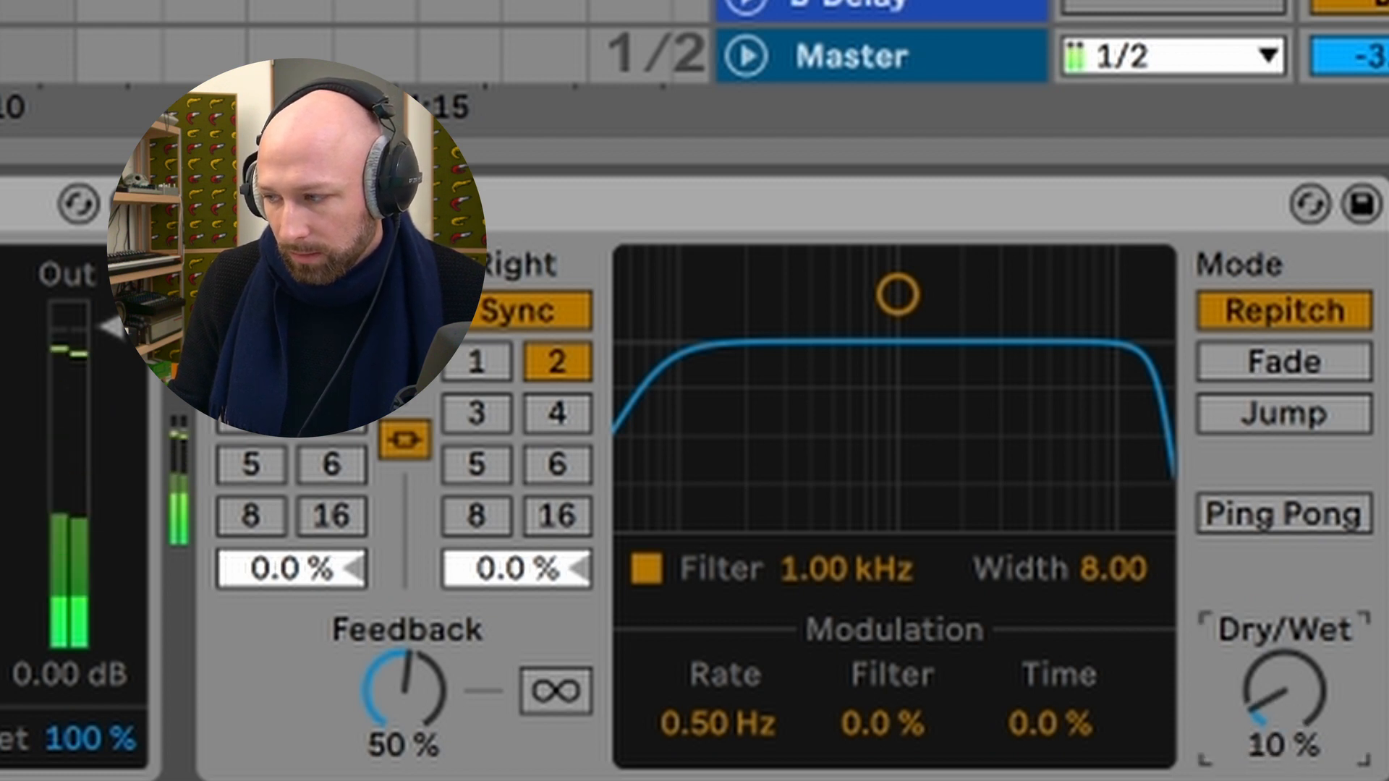
drag(403, 687, 404, 743)
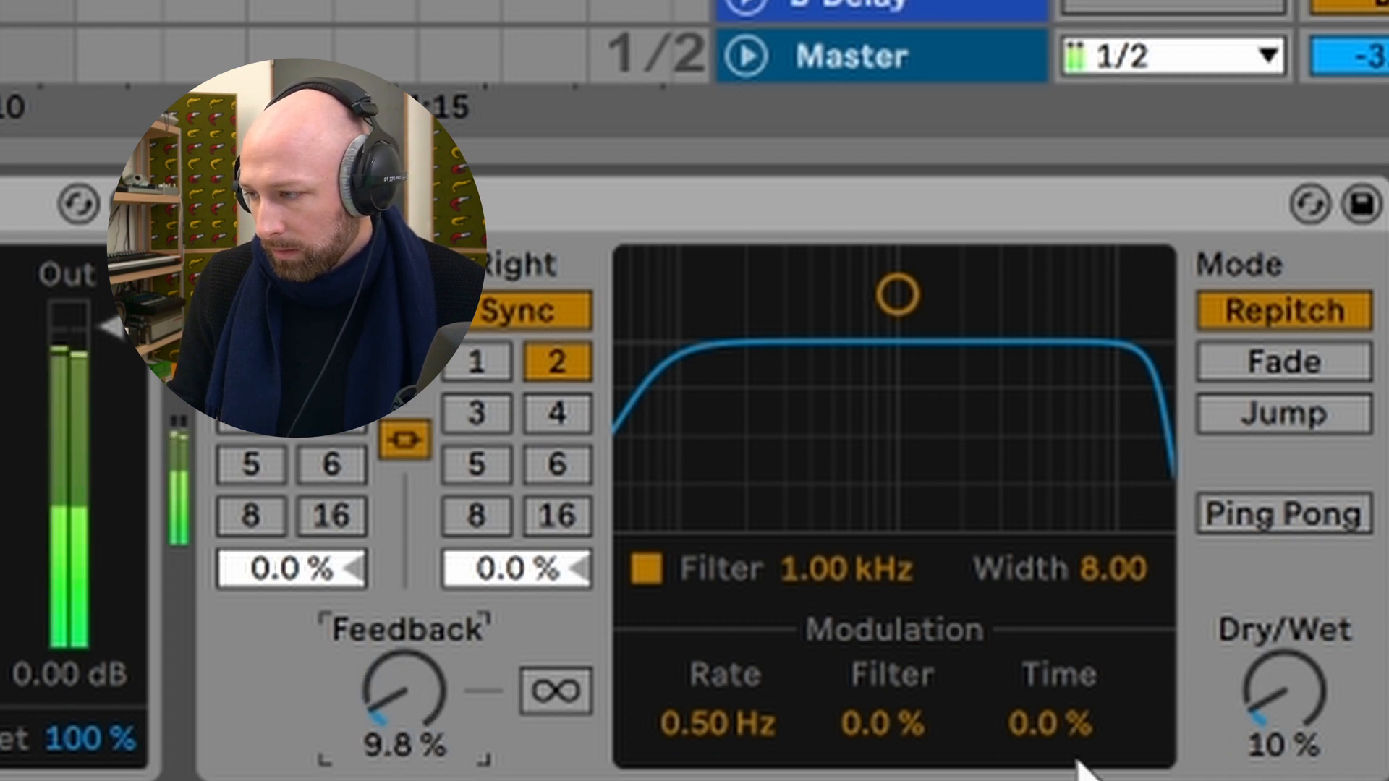
drag(1260, 708, 1259, 716)
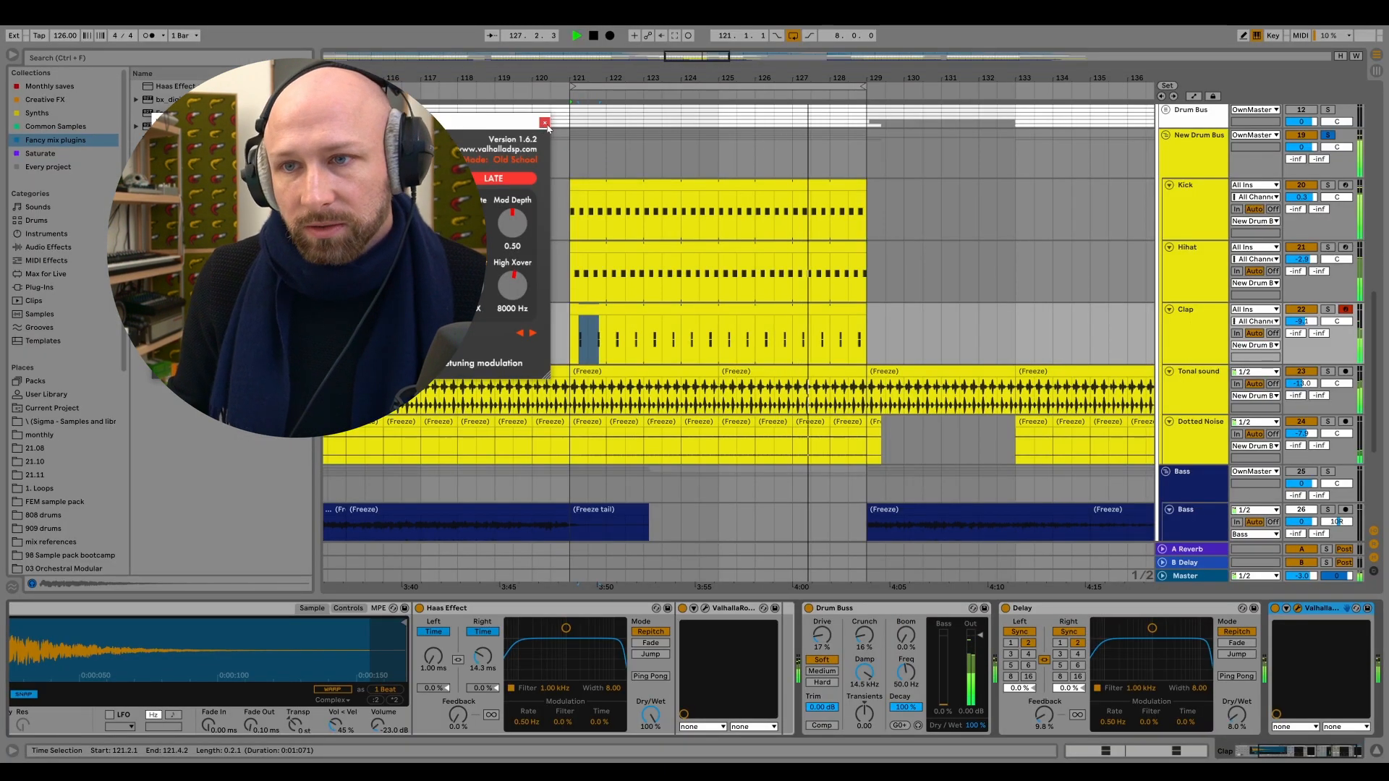
Close the ValhallaRoom window and switch solo between Drum Bus and New Drum Bus to compare the drums.
click(545, 123)
scroll(1328, 249, up, 3)
click(1328, 246)
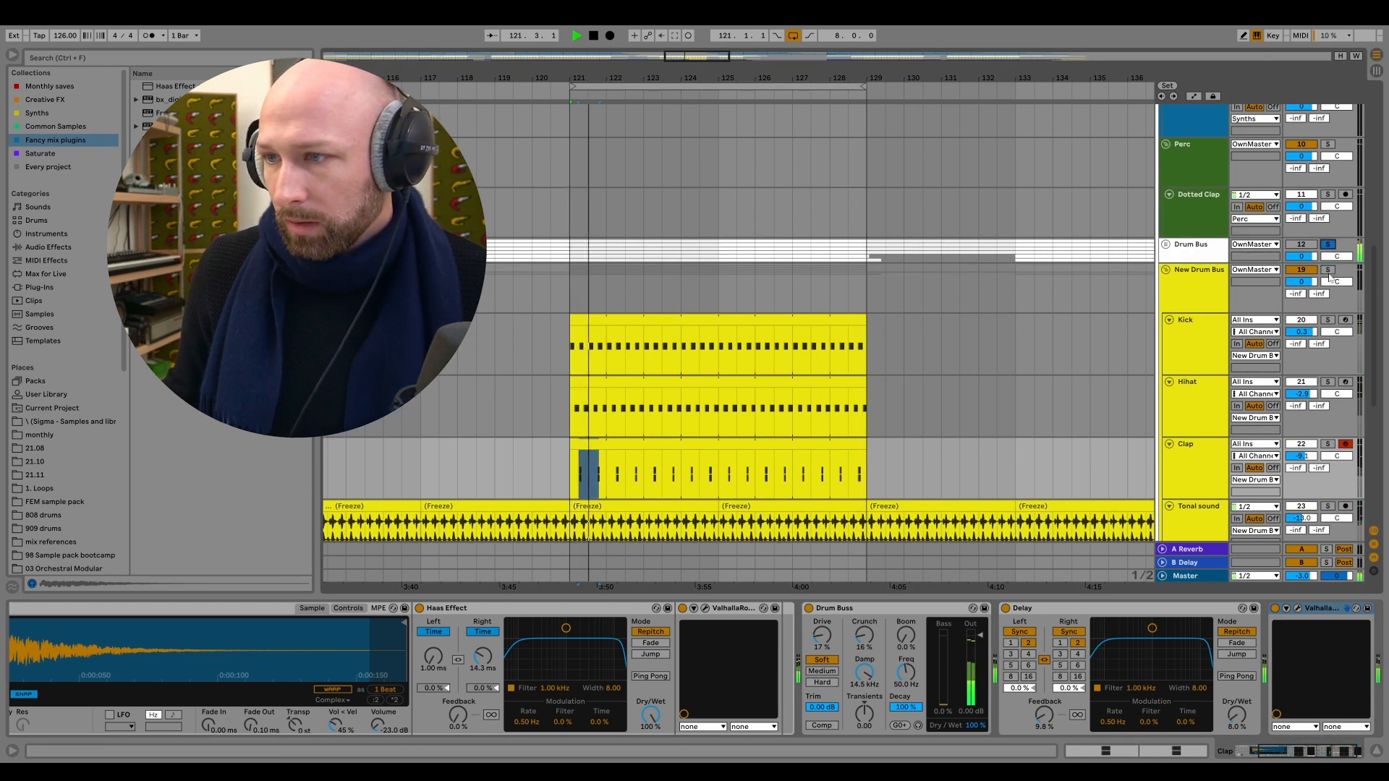
click(1326, 270)
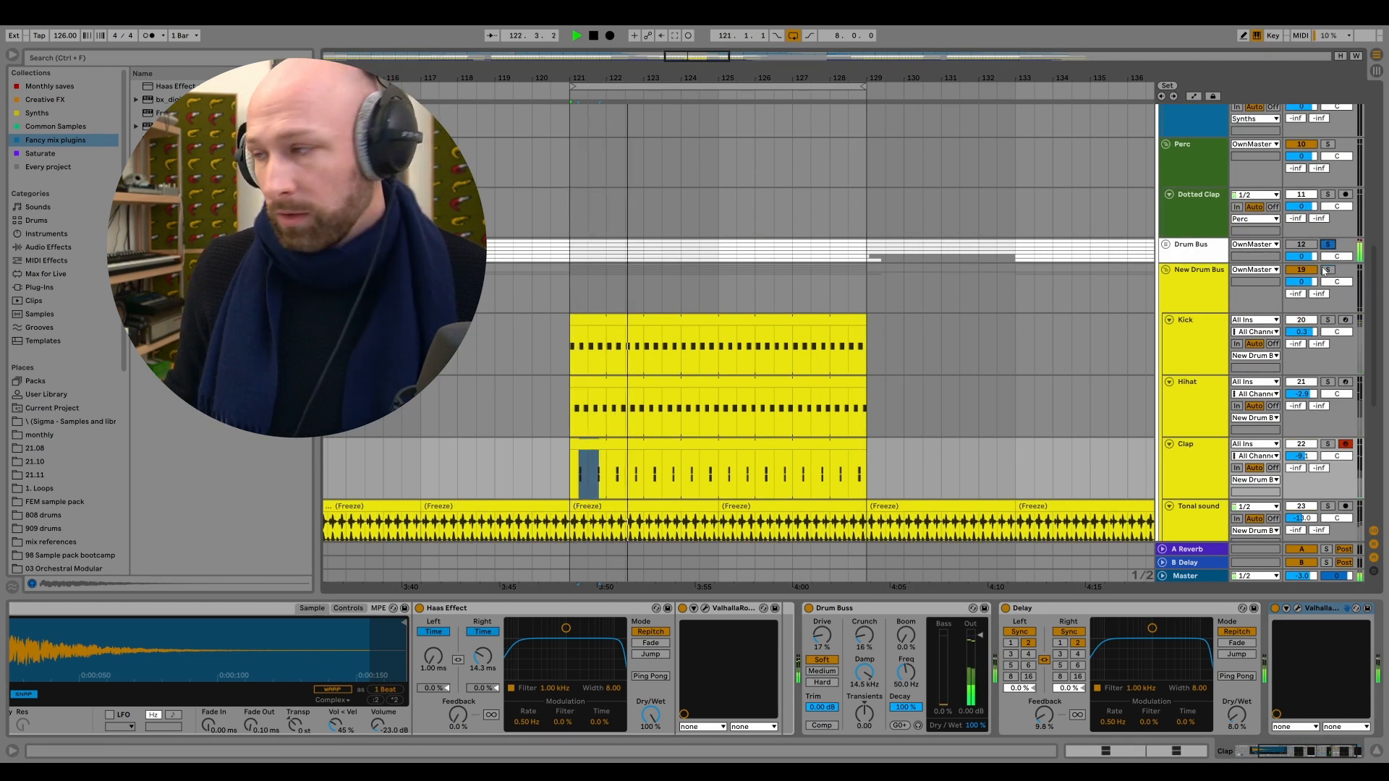
scroll(773, 366, down, 2)
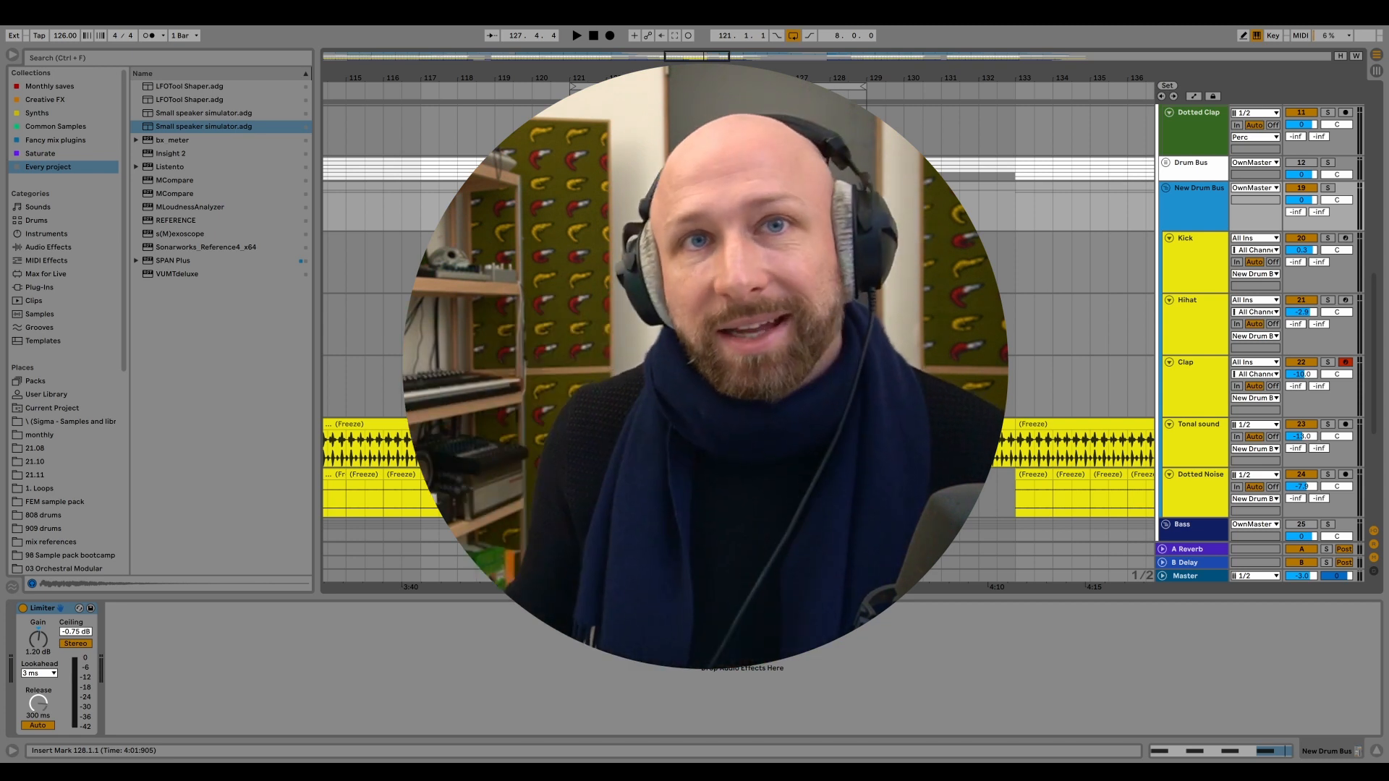
Insert an armed MIDI track below the Clap track and load 808Tom4_SP1200F.wav onto it inside a Drum Rack.
click(1211, 390)
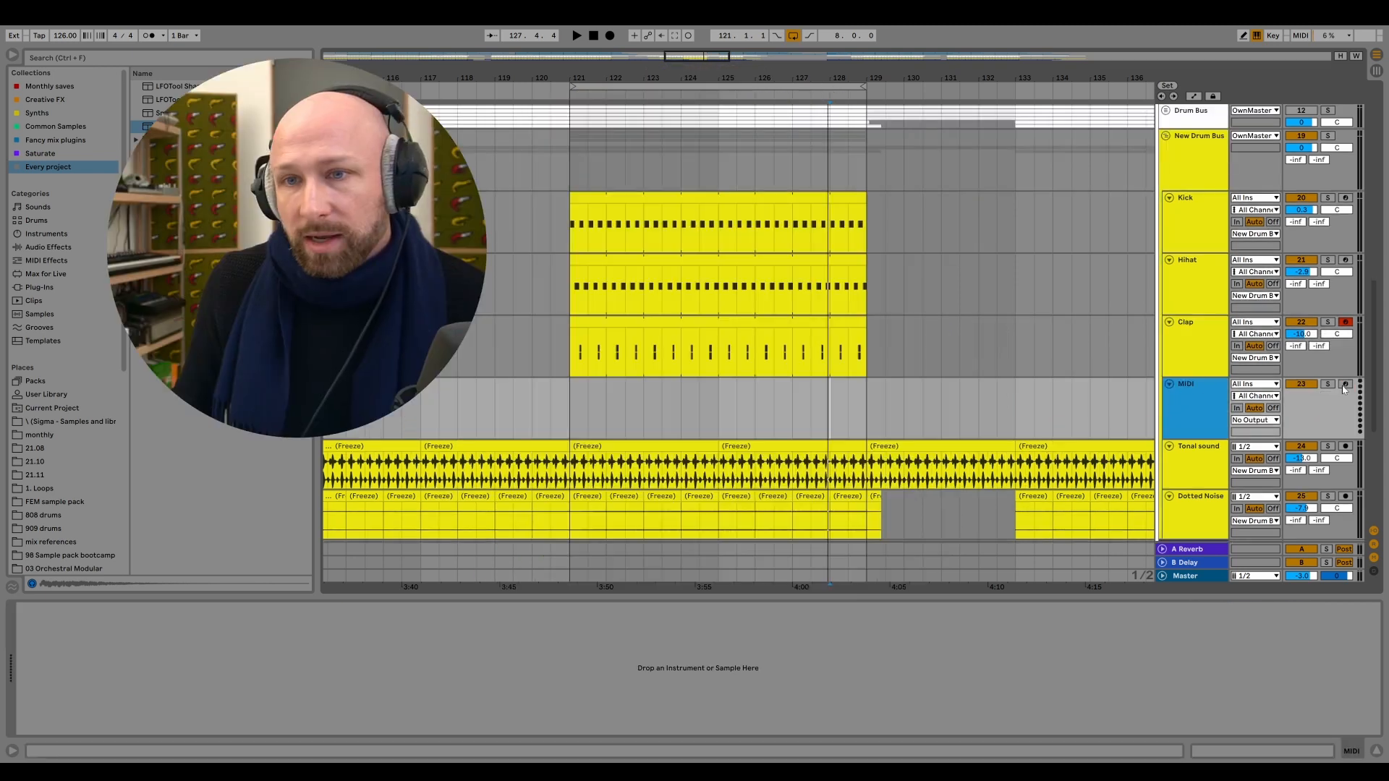
click(1343, 385)
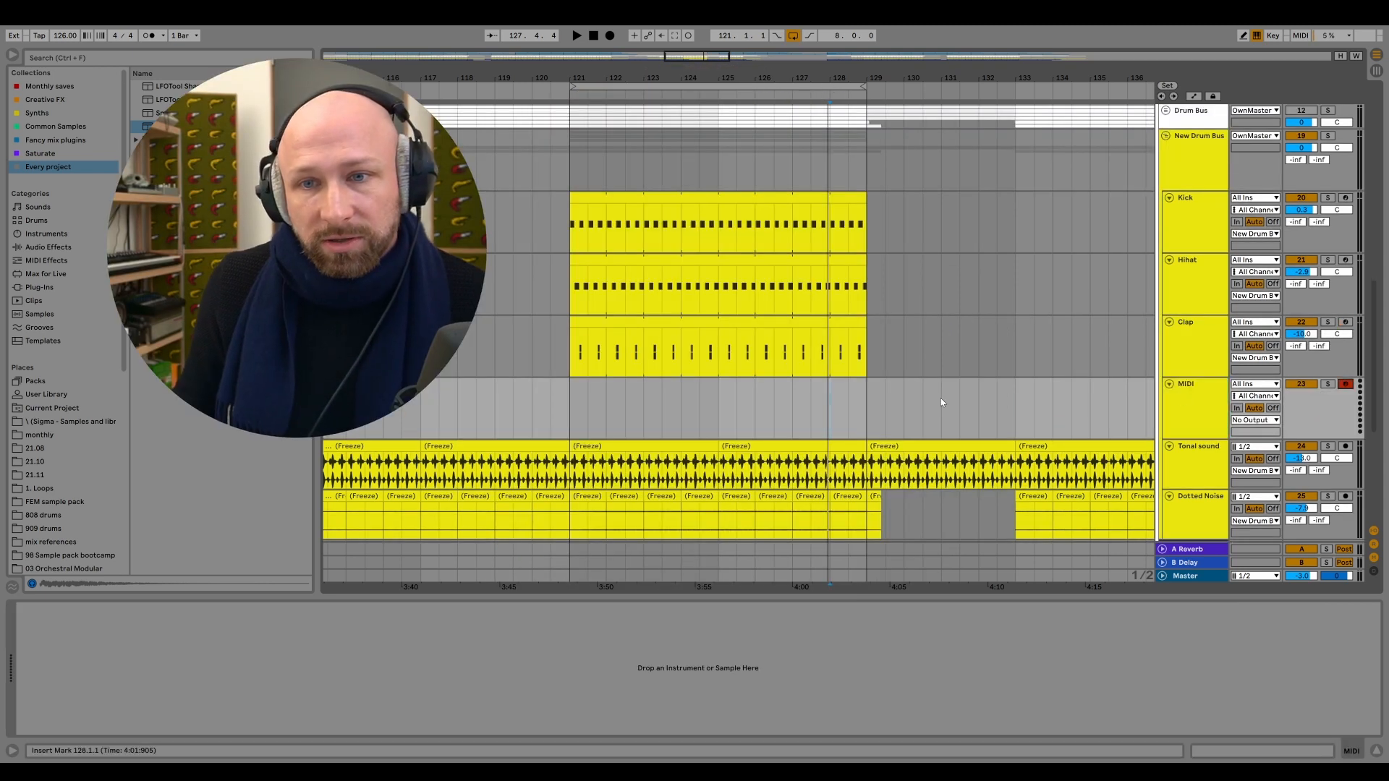
click(40, 420)
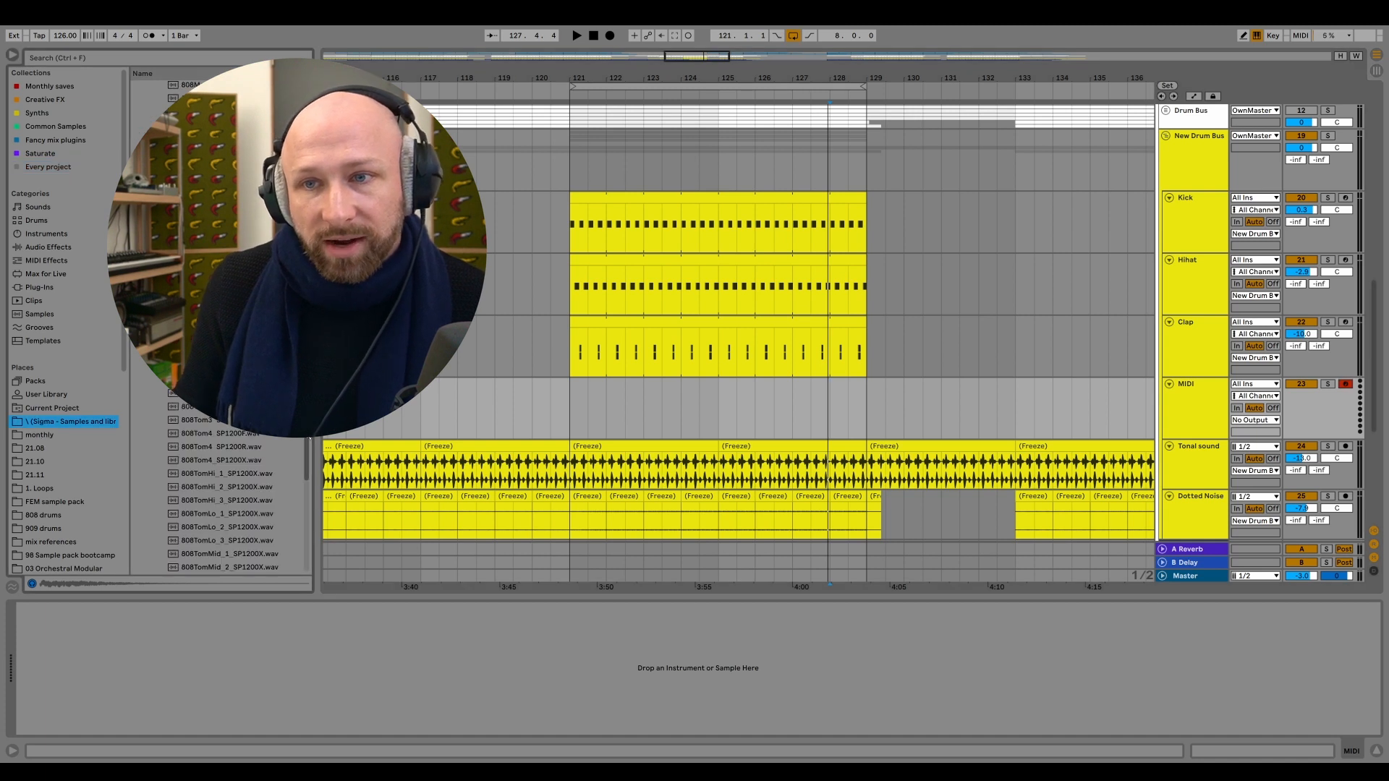
scroll(217, 499, up, 2)
click(211, 467)
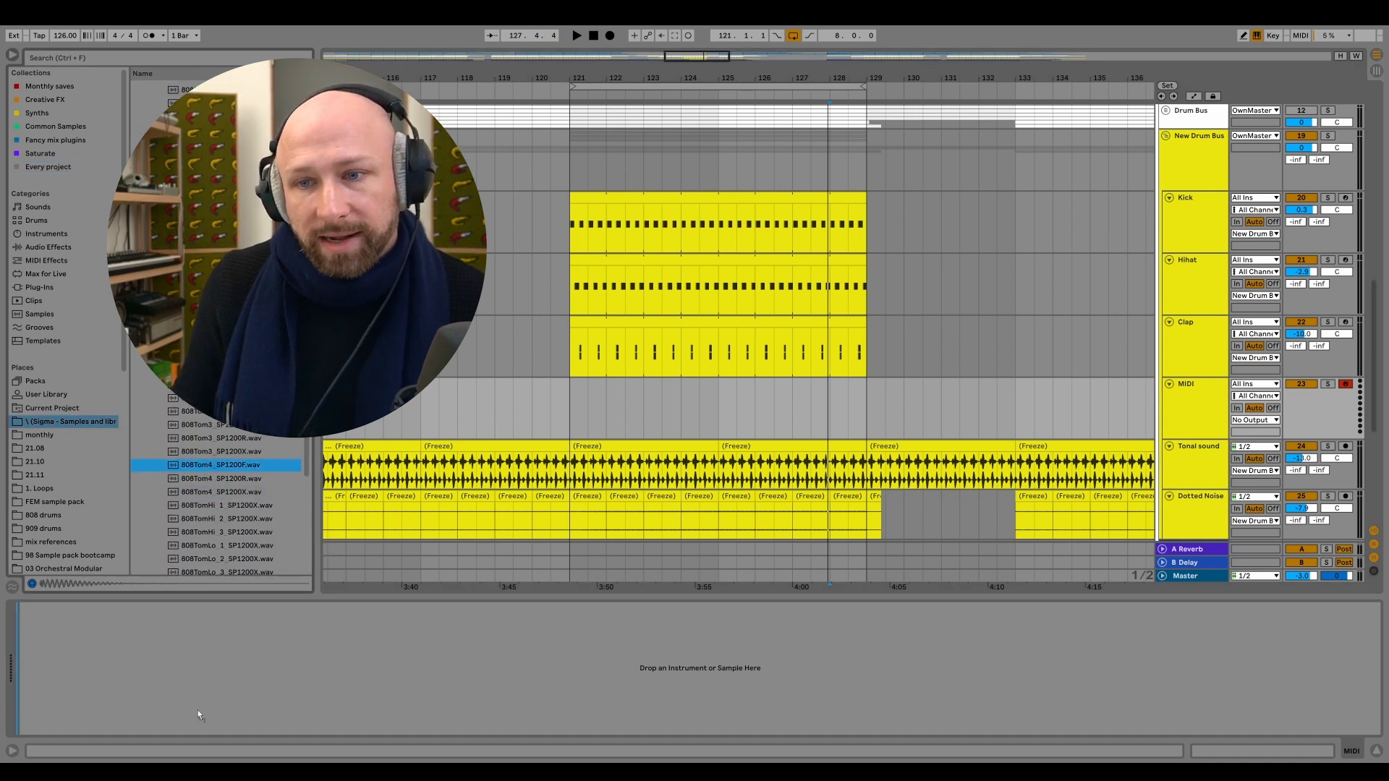
drag(195, 707, 196, 705)
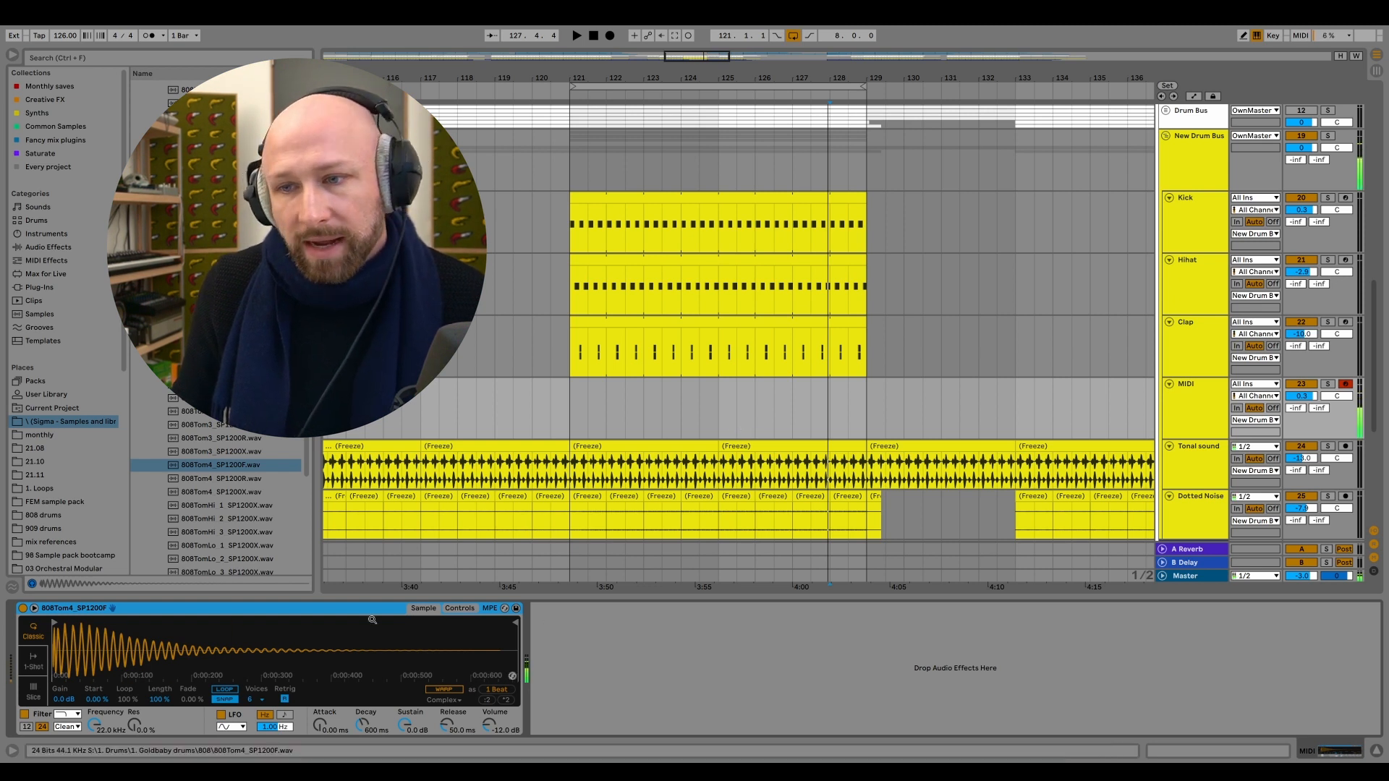
right_click(348, 611)
click(392, 499)
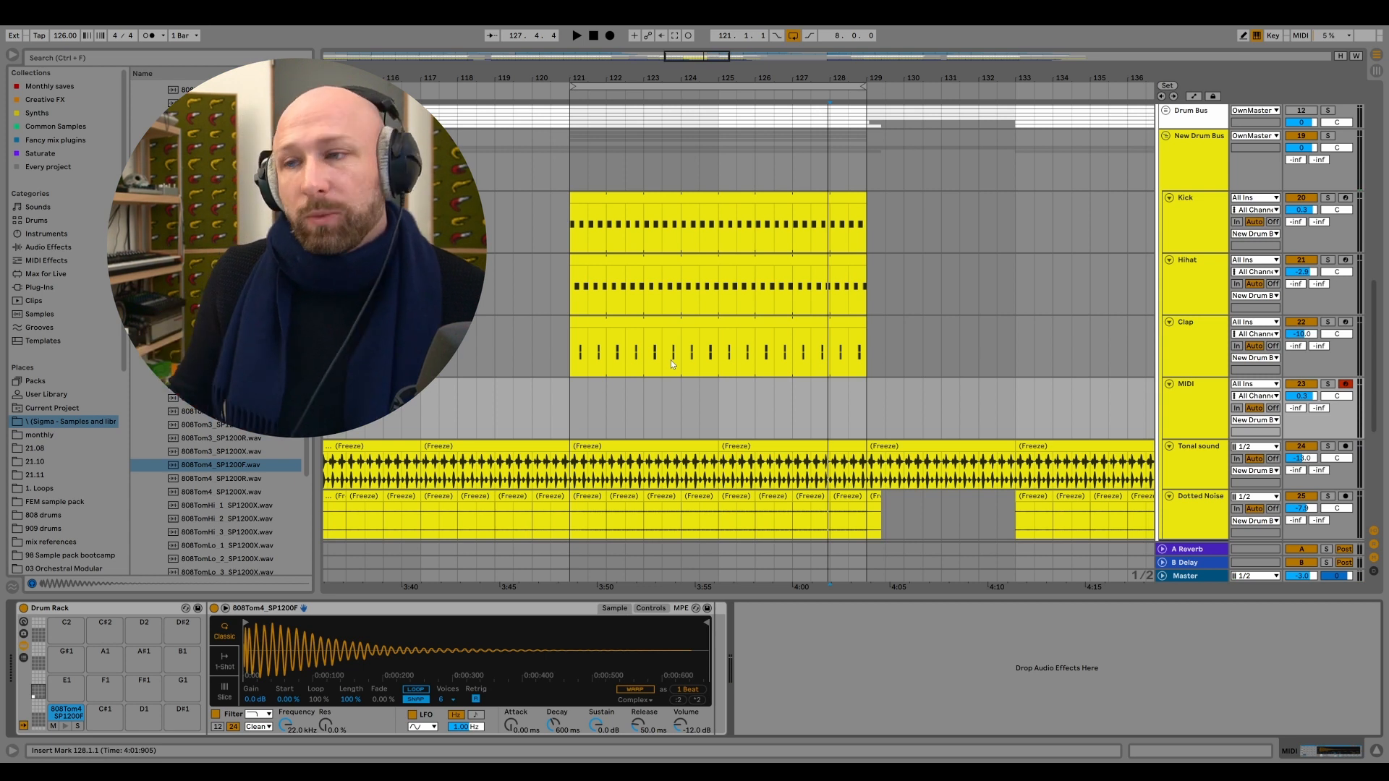
Create a one-bar MIDI clip at bar 121 on the new track and place a tom note at 1.3.4.
click(568, 403)
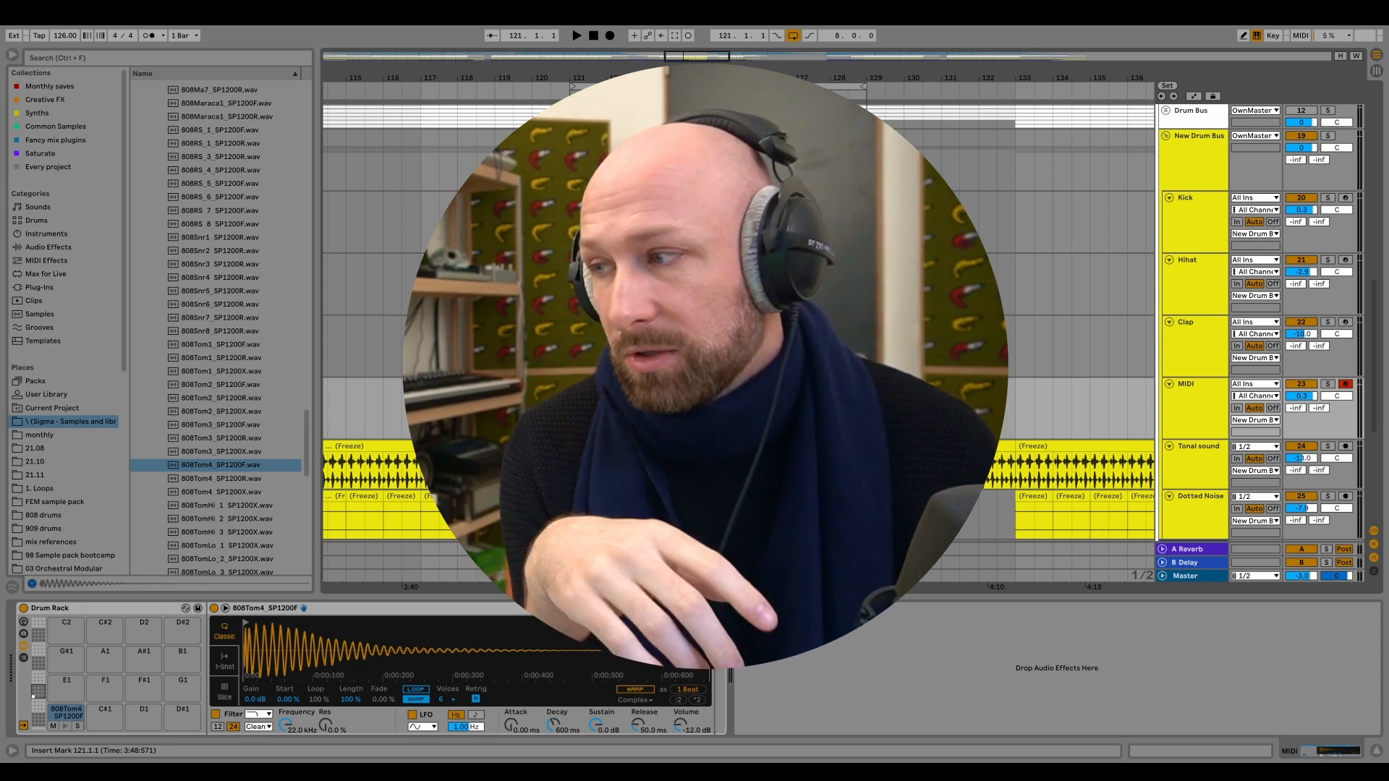
key(space)
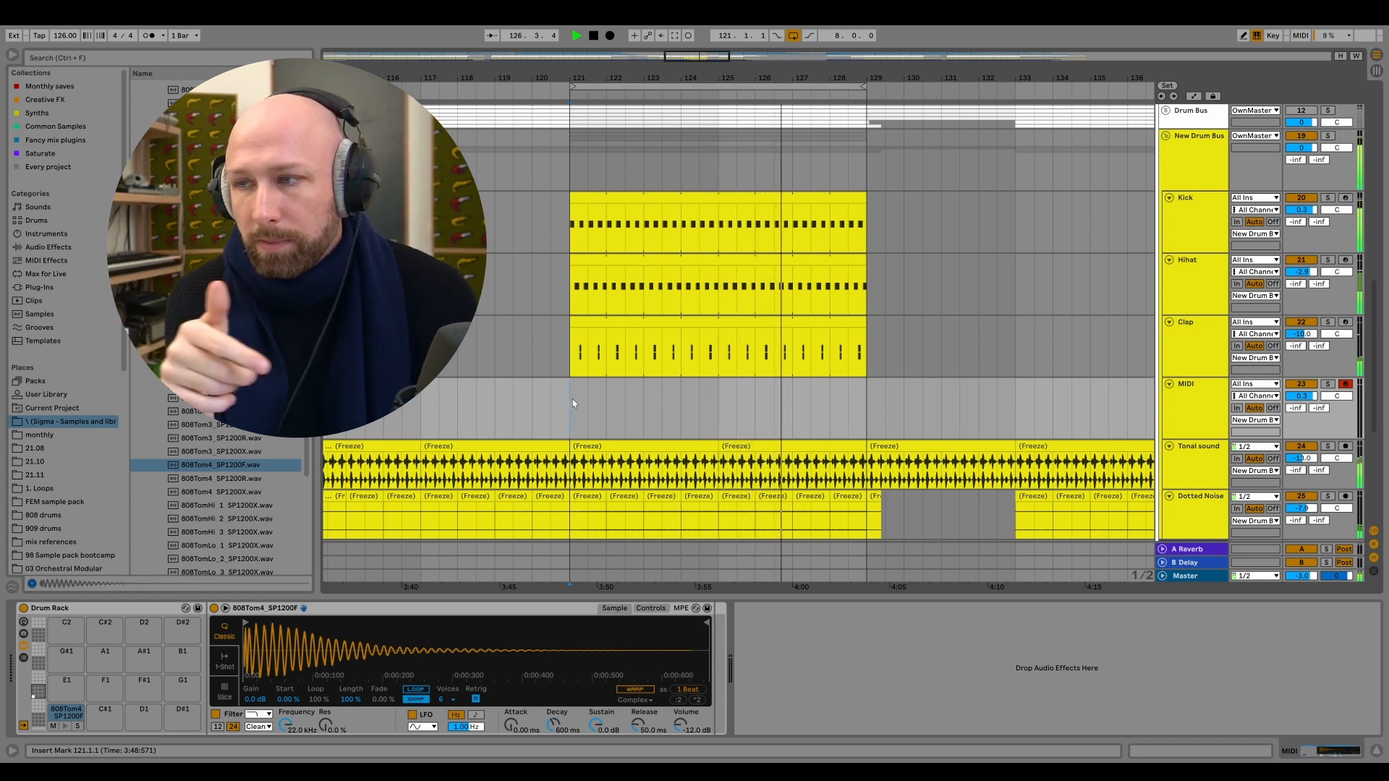
drag(571, 403, 607, 403)
key(space)
key(space)
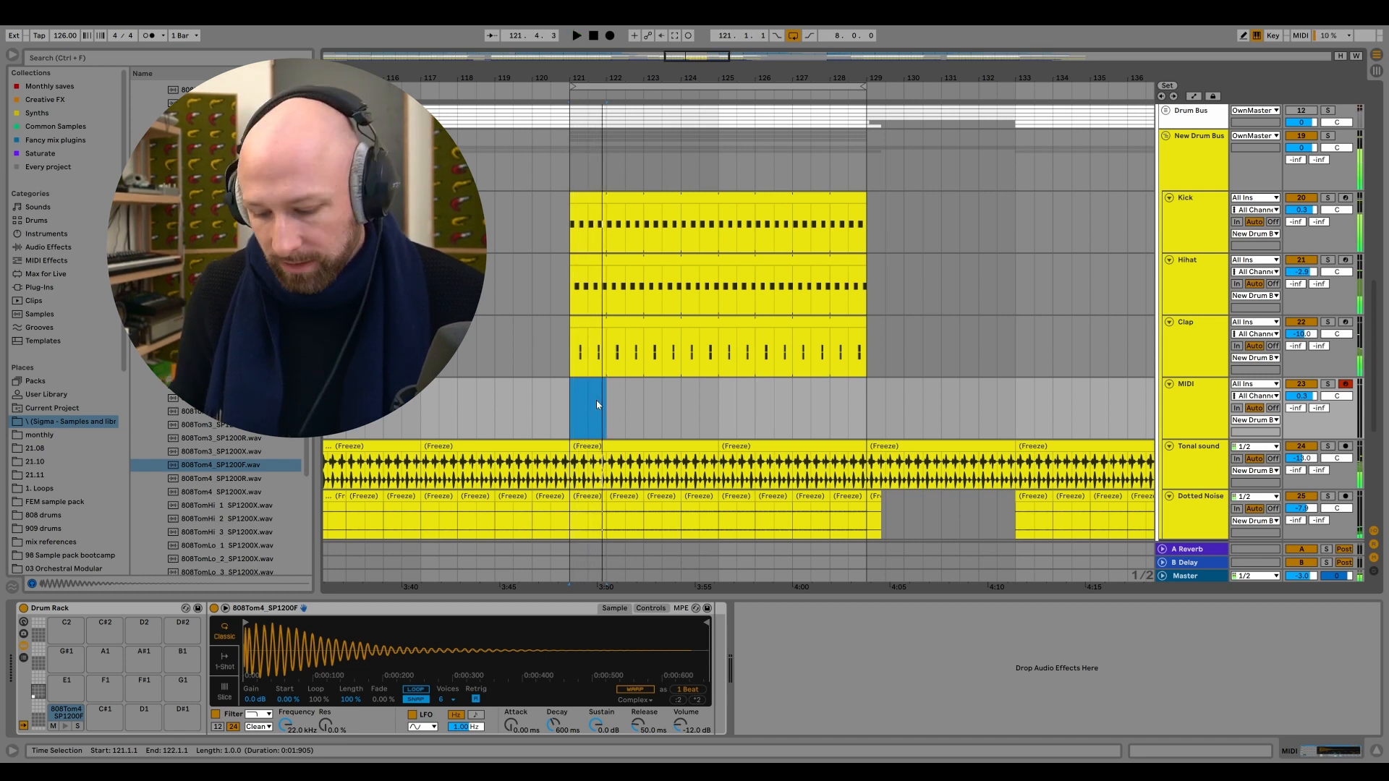
key(ctrl+shift+m)
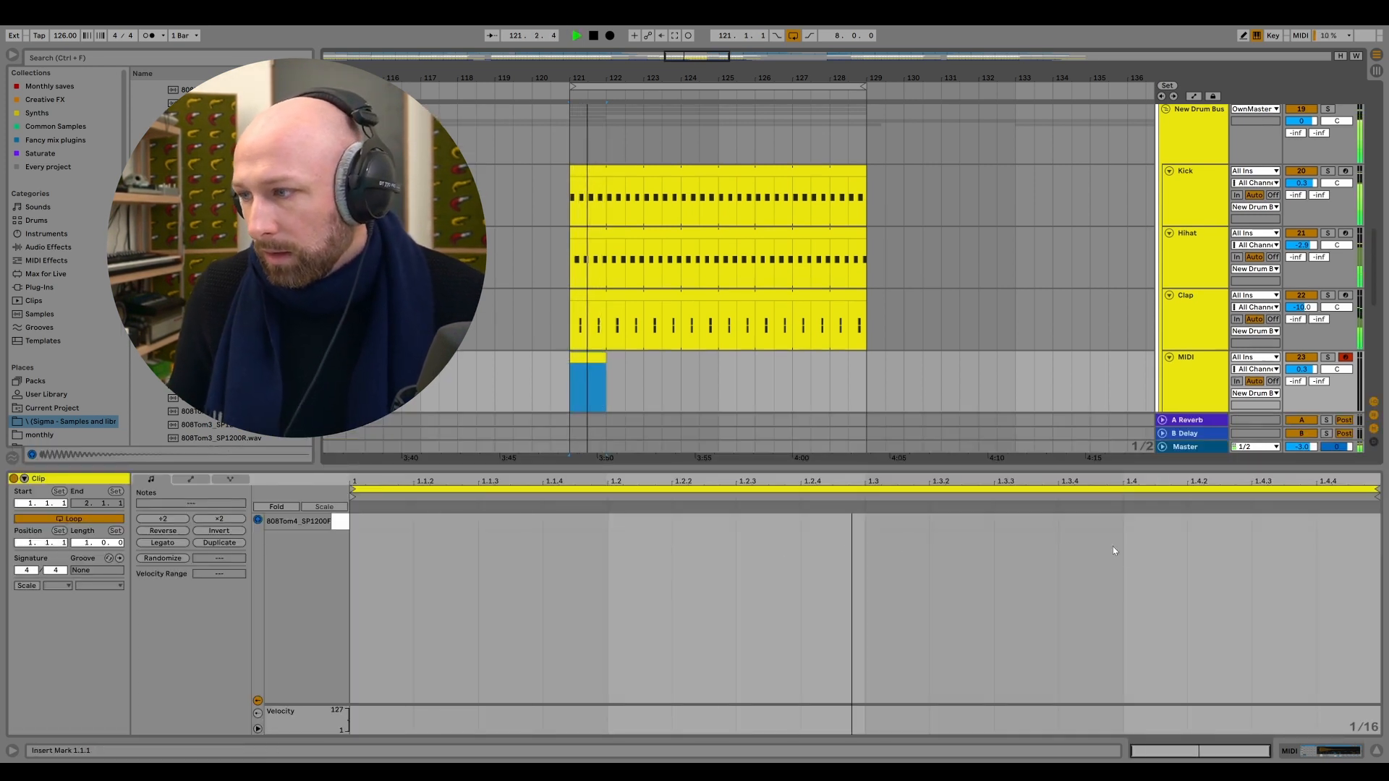
key(space)
click(1080, 521)
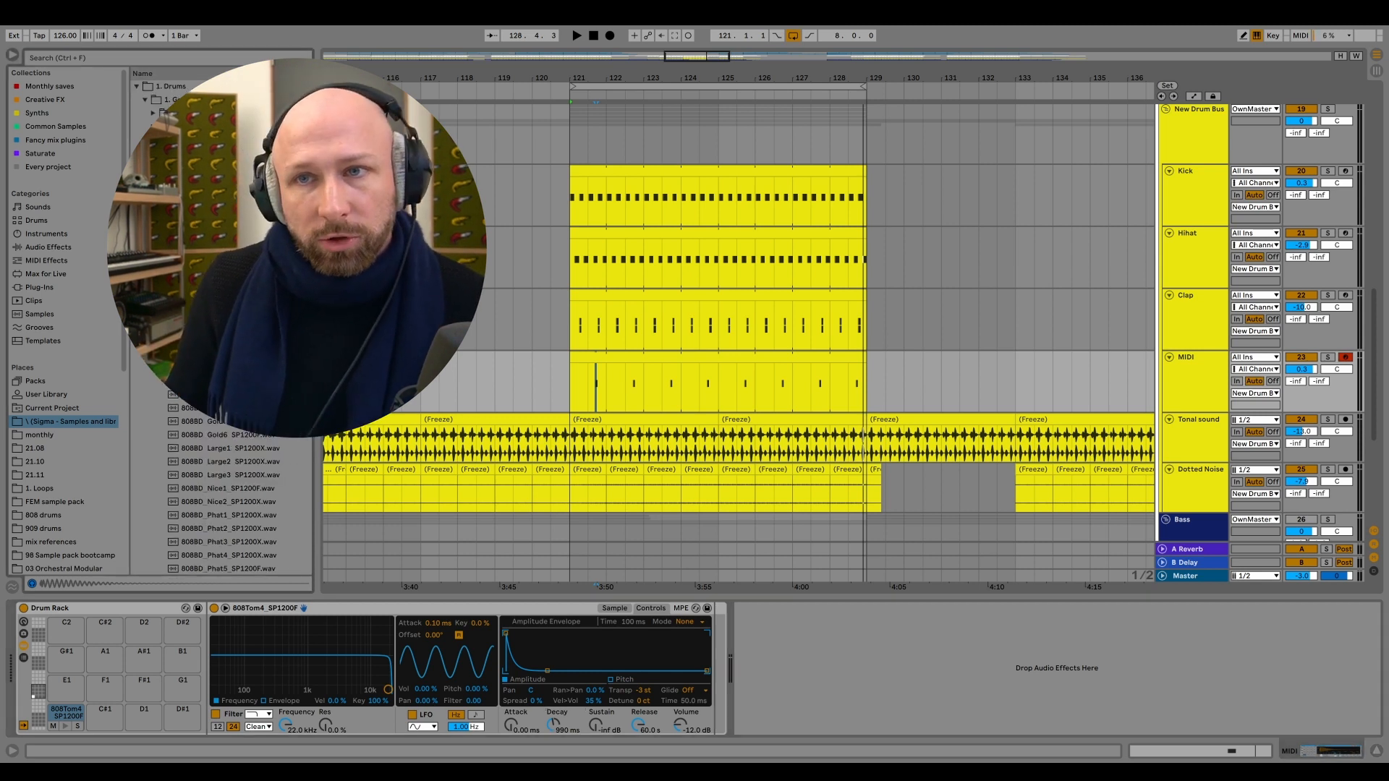
Load 125_Framedrum_1.wav from the WorldPerc1_WAV samples onto the C#1 pad and trim it to start on a single hit.
click(153, 140)
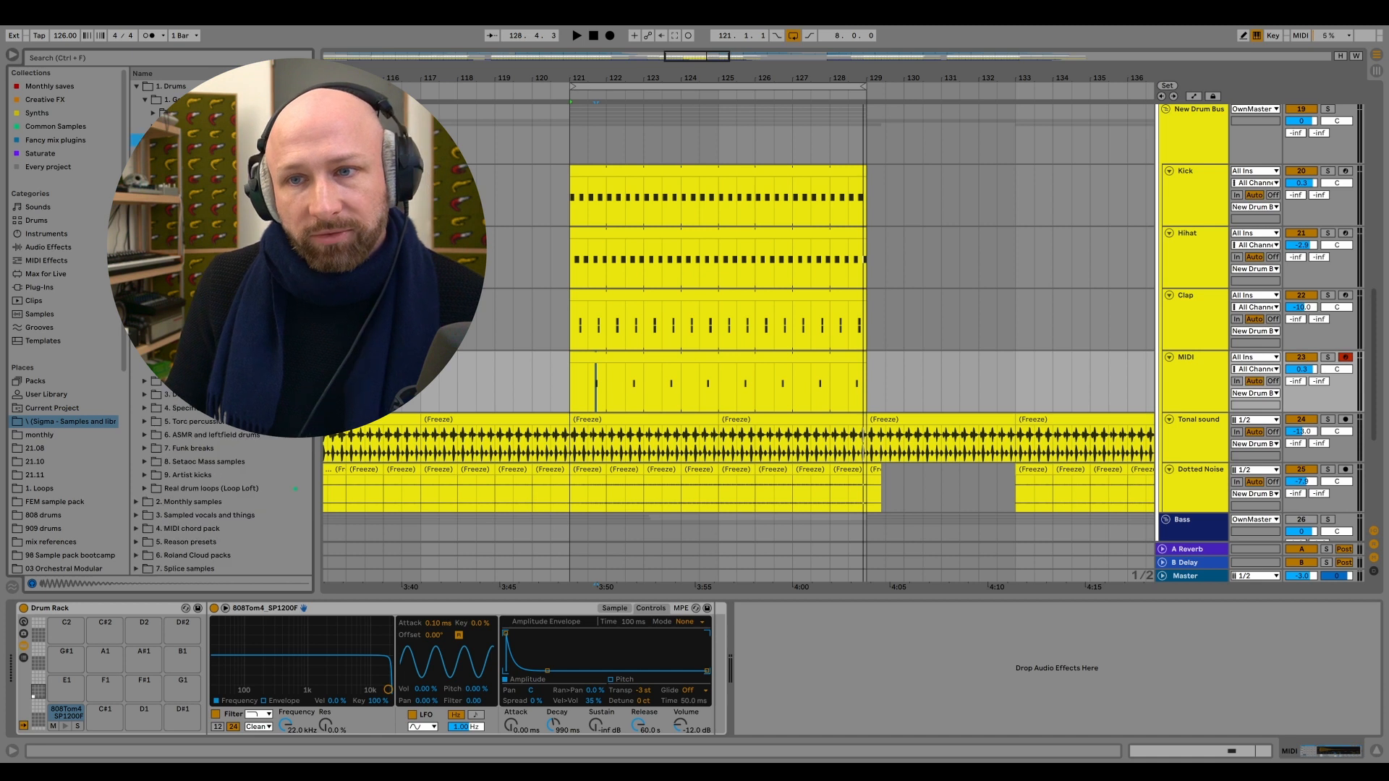
scroll(151, 479, down, 10)
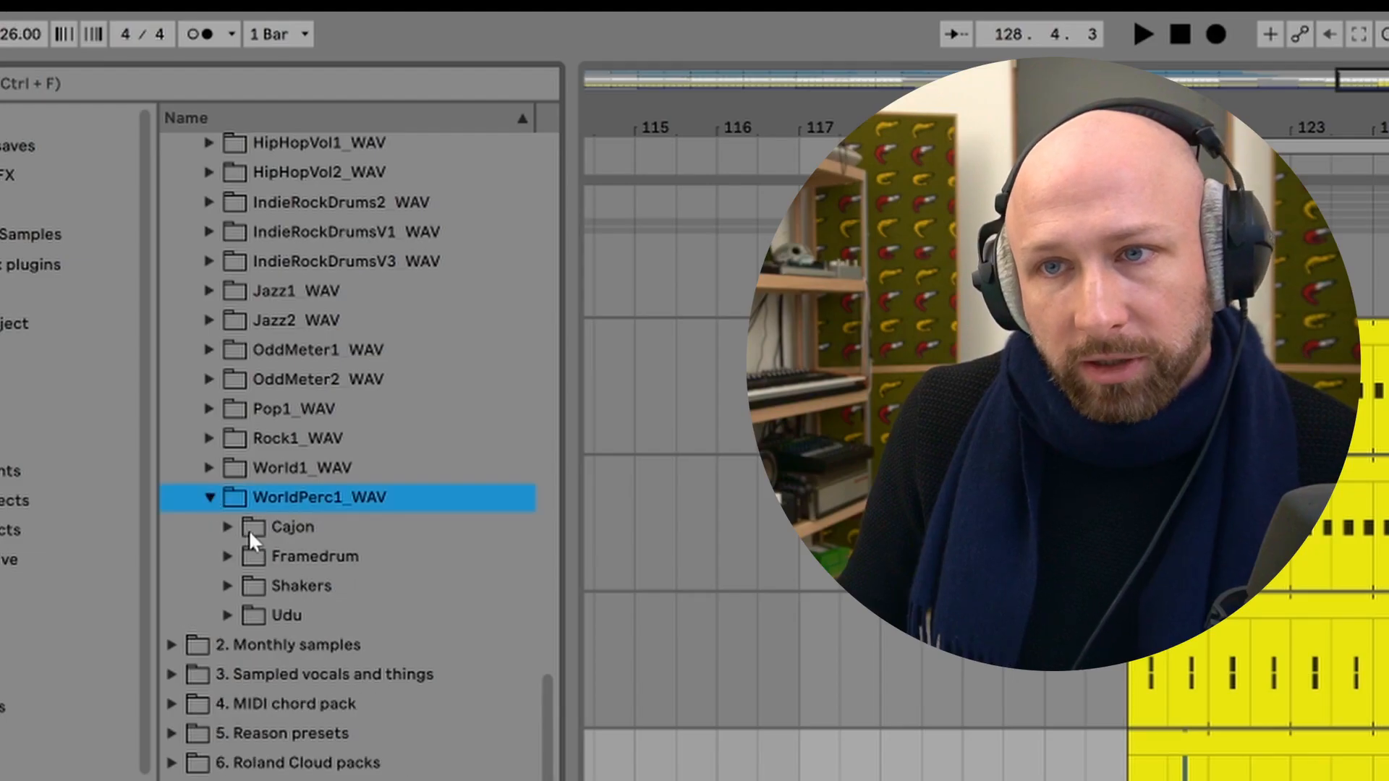
click(230, 557)
click(247, 614)
click(409, 651)
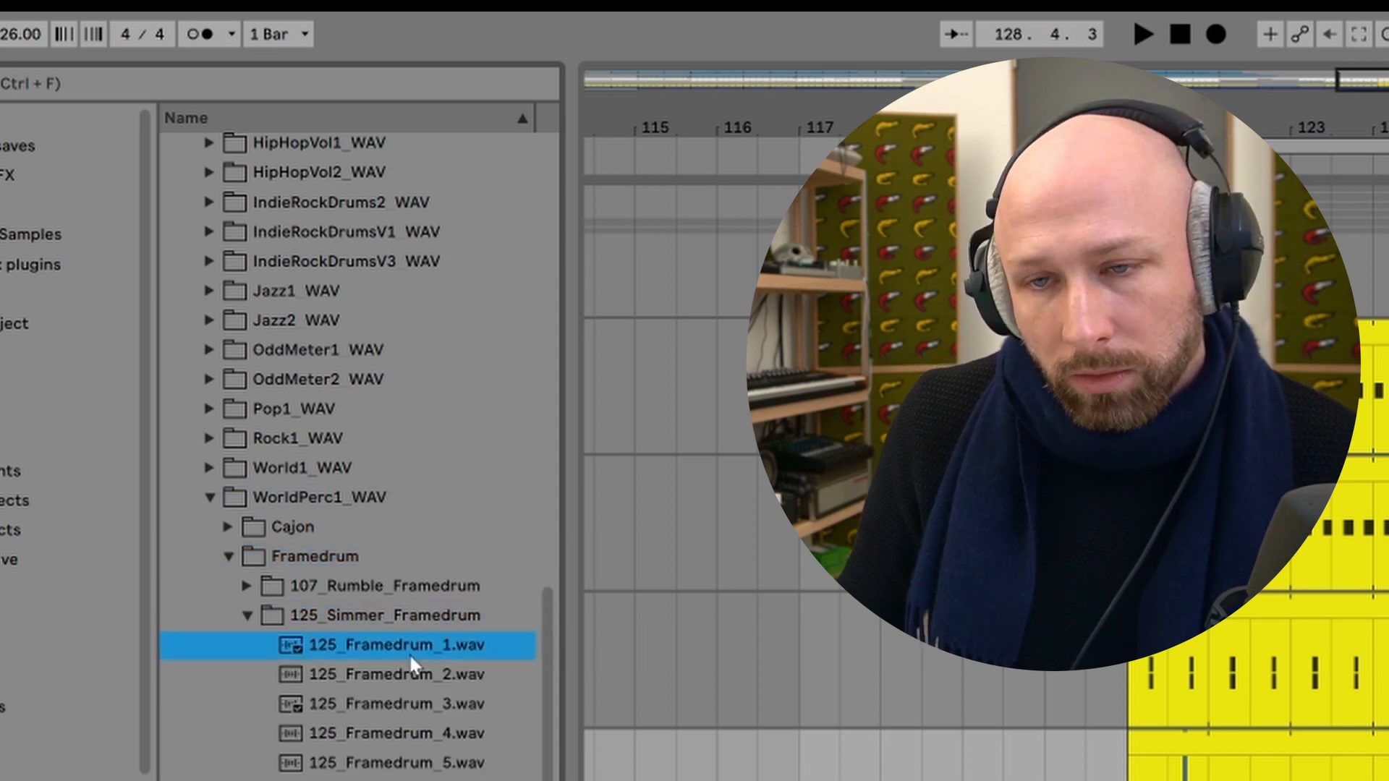
drag(406, 645, 103, 718)
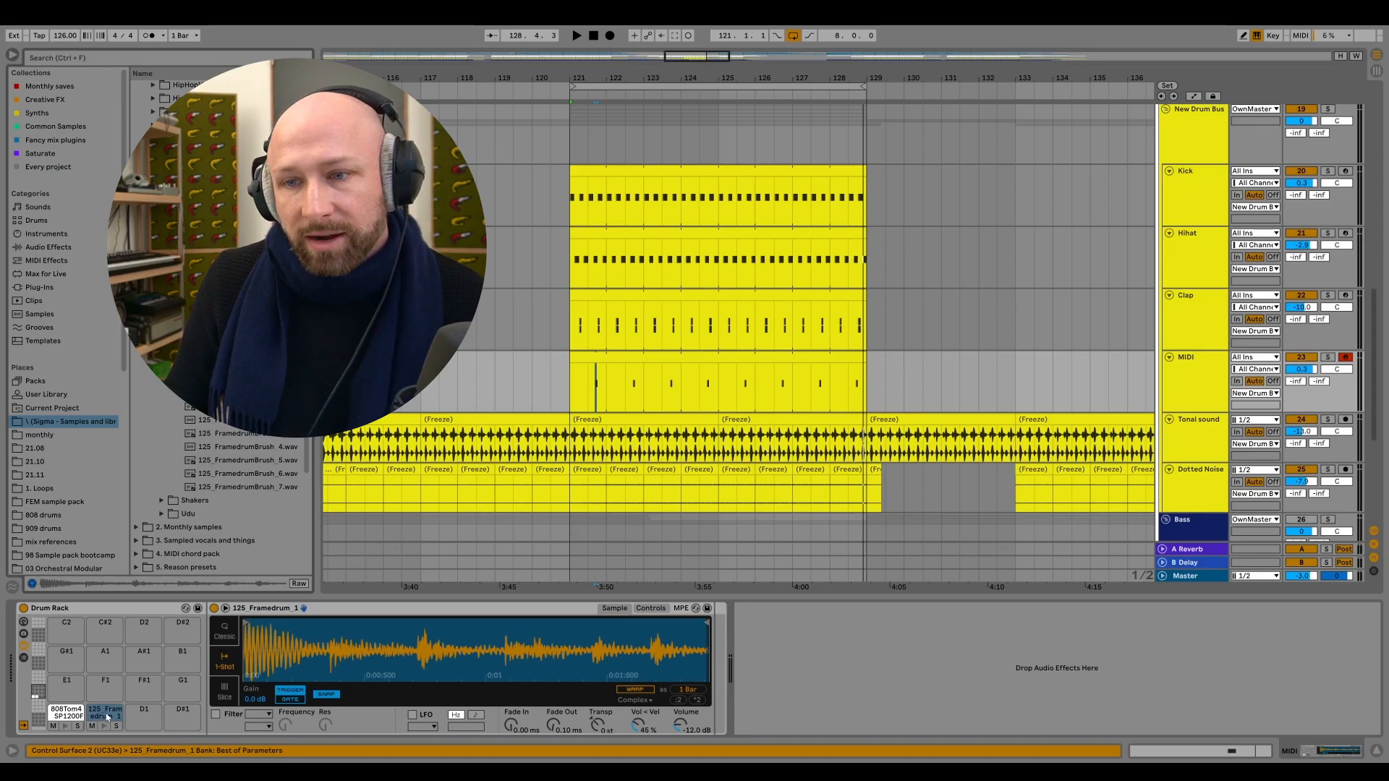
drag(248, 616, 419, 617)
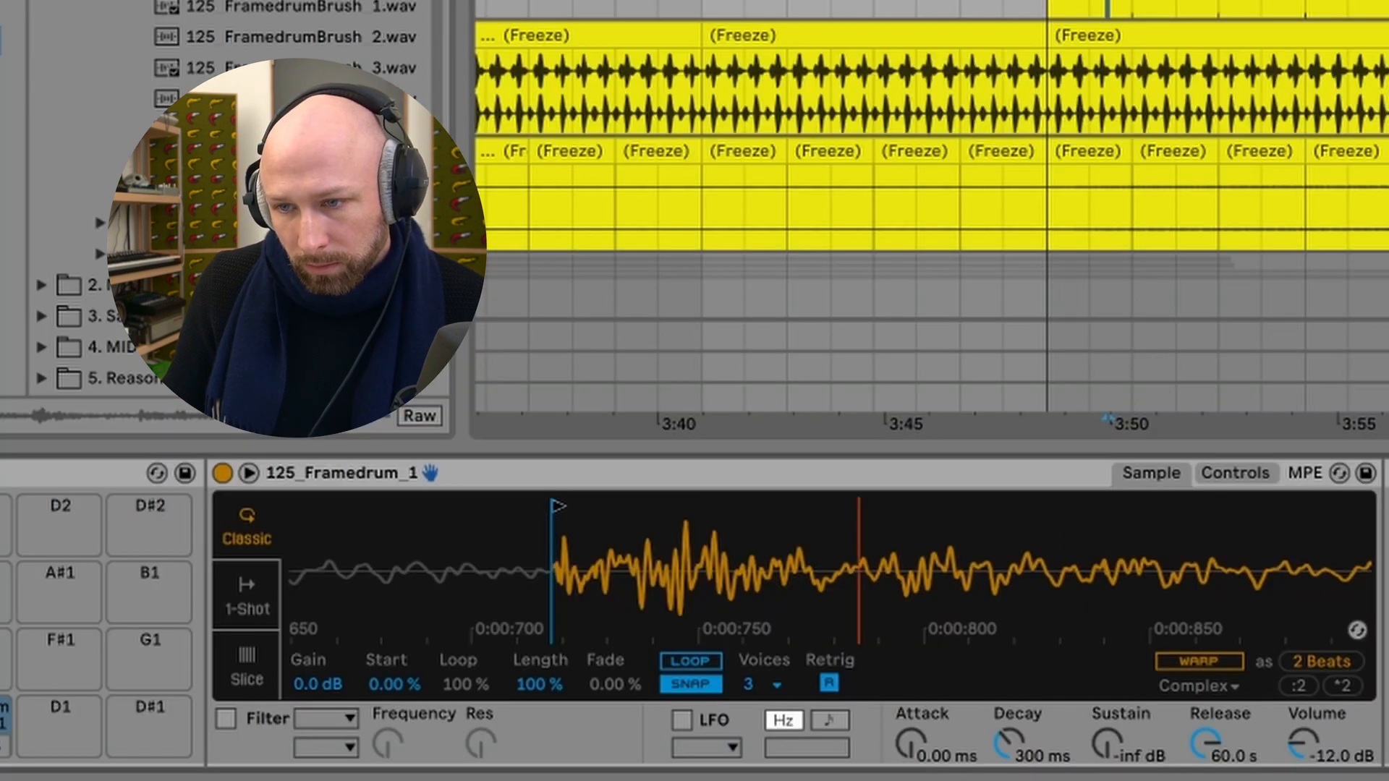
drag(660, 543, 659, 463)
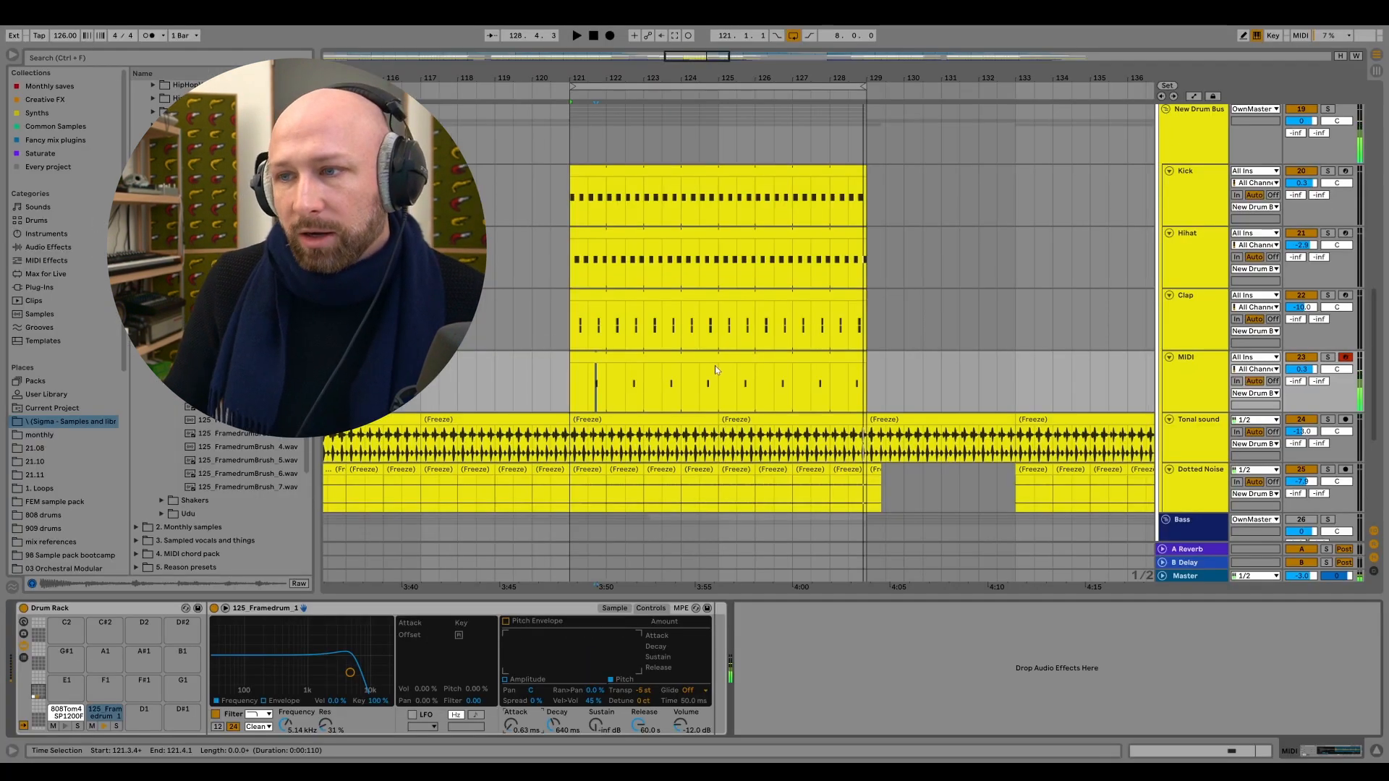
Layer a frame drum note over the tom note at 1.3.4 and play the New Drum Bus in solo.
double_click(715, 366)
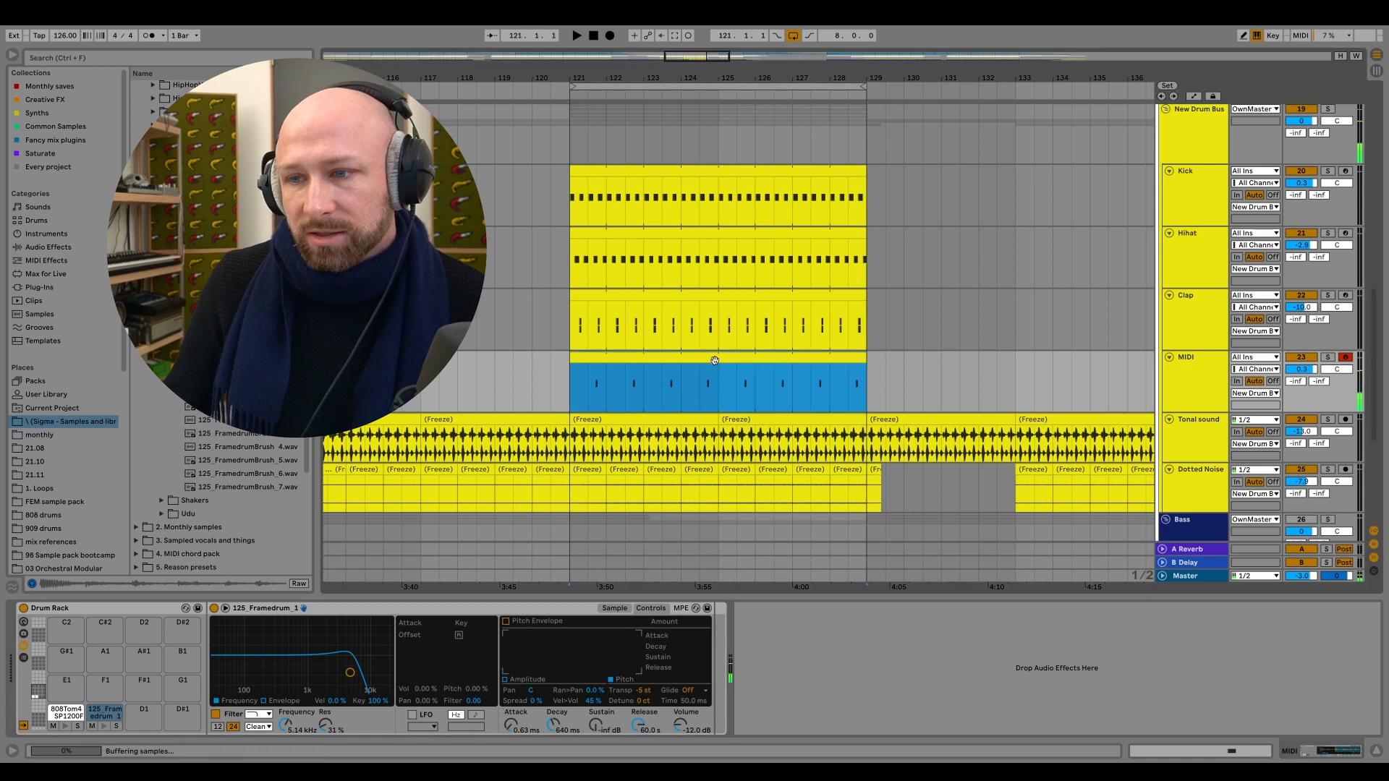
drag(1092, 542, 1094, 535)
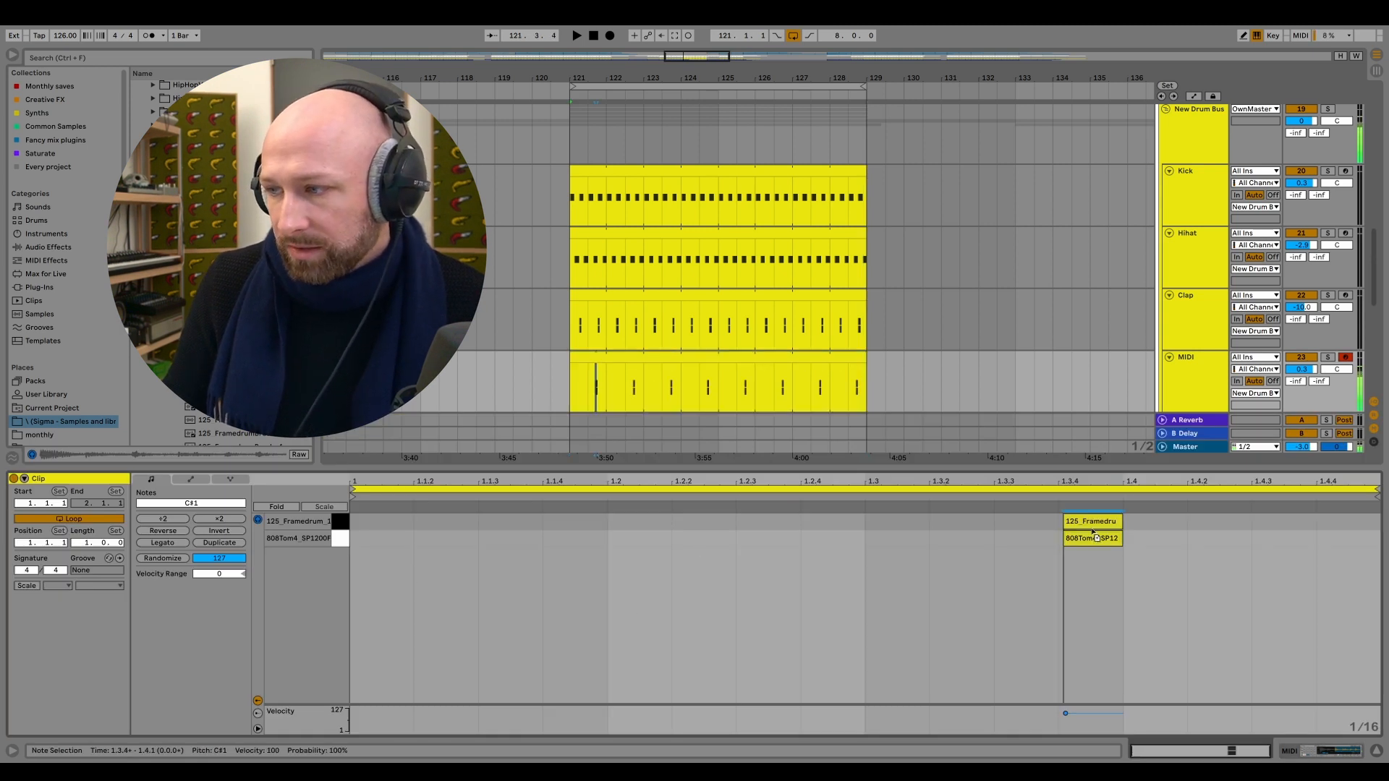
key(space)
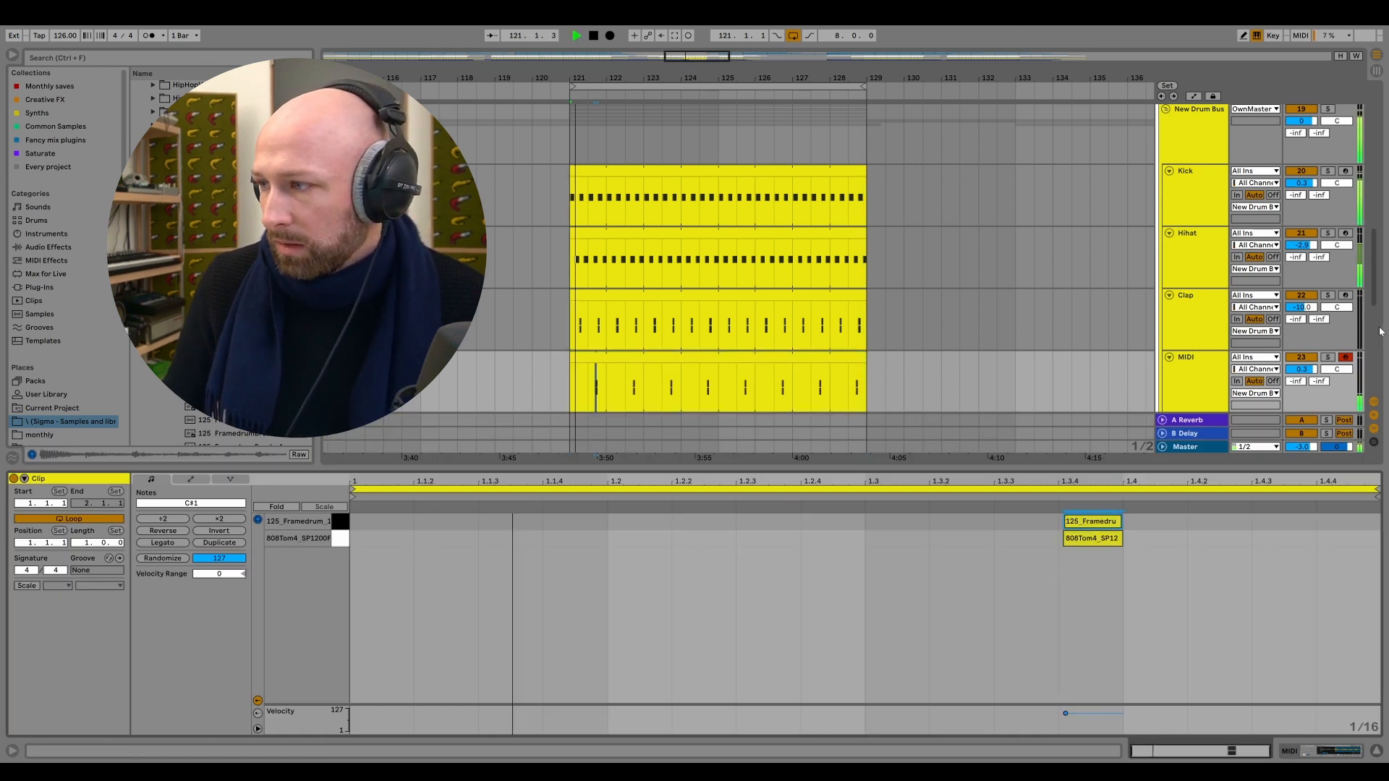
click(1328, 109)
click(1204, 375)
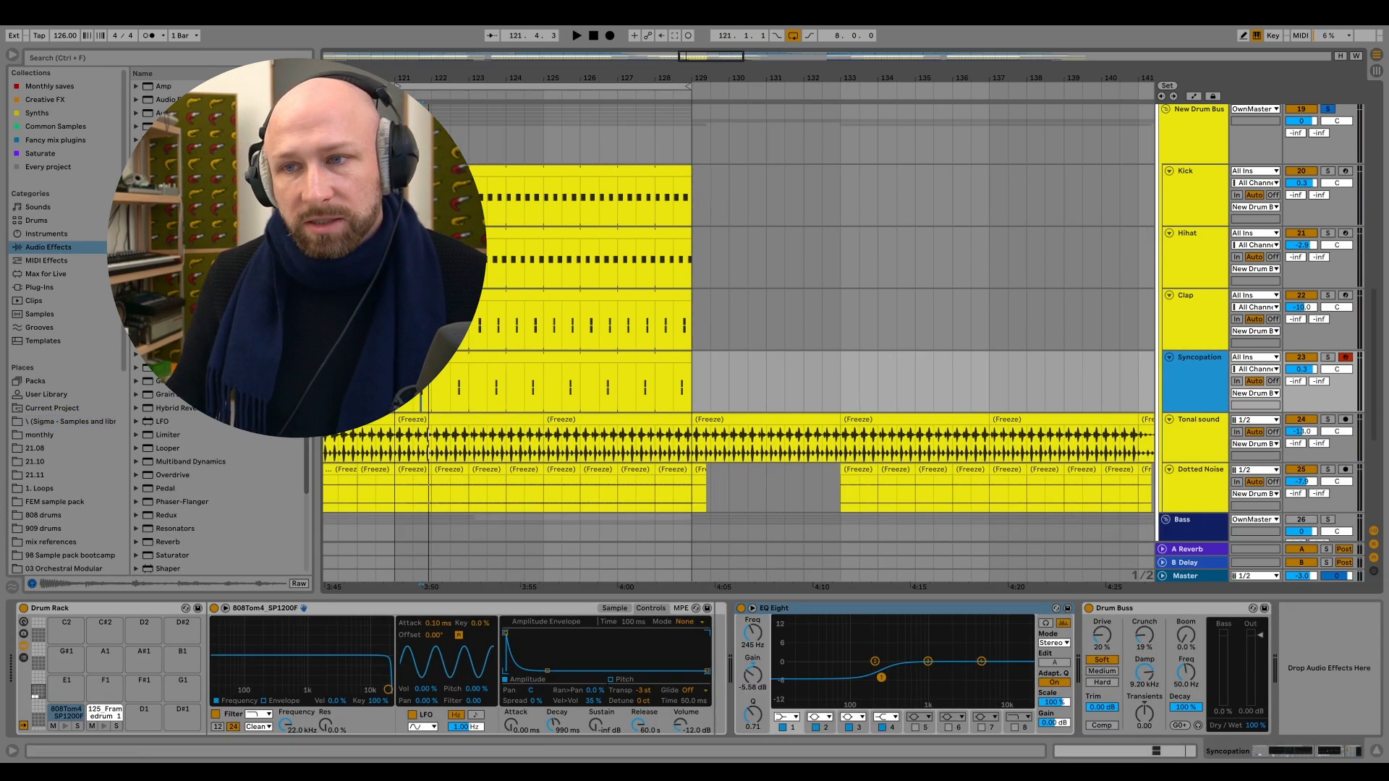
Audition the cajon samples 102_Cajon_7.wav, 102_Cajon_10.wav and 102_Cajon_14.wav from the 102_Groove_Cajon folder.
click(394, 384)
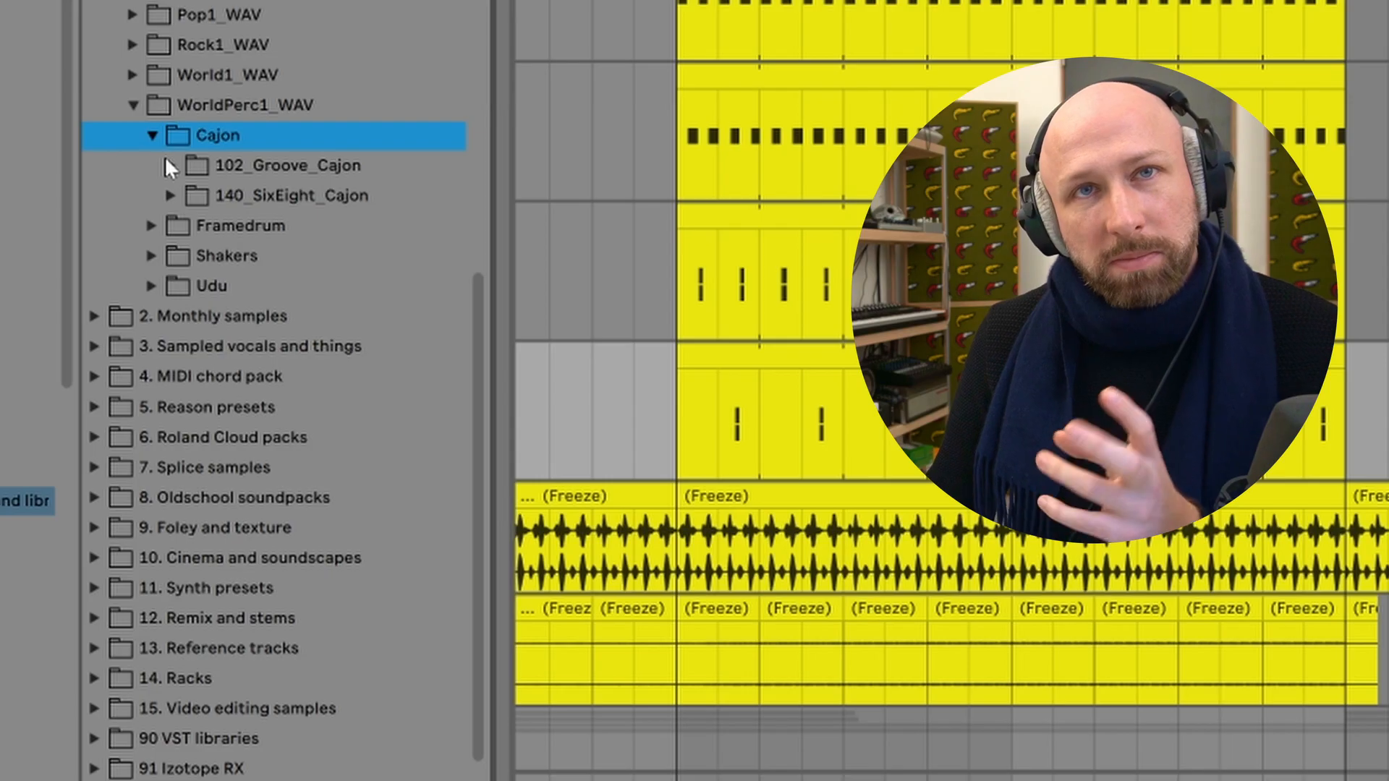
click(166, 163)
click(274, 376)
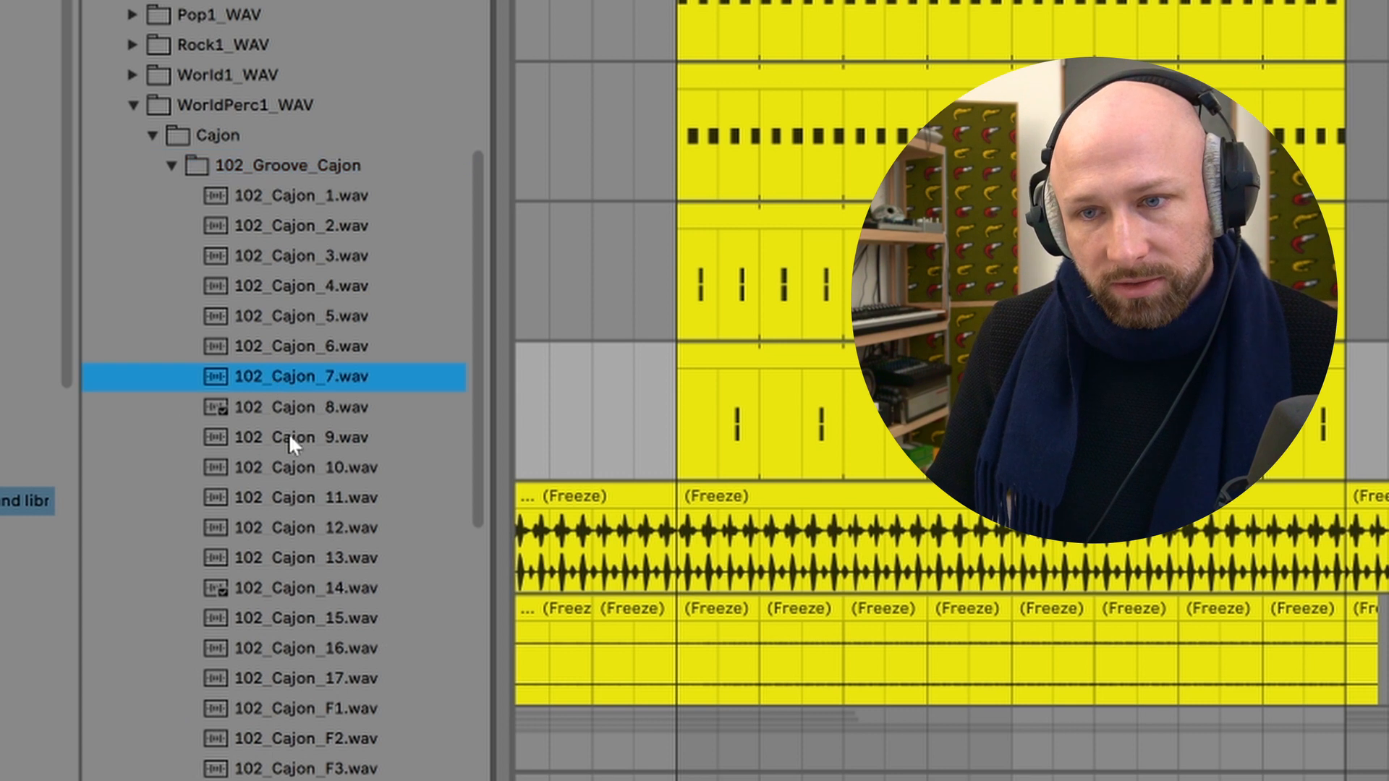
click(297, 467)
click(304, 589)
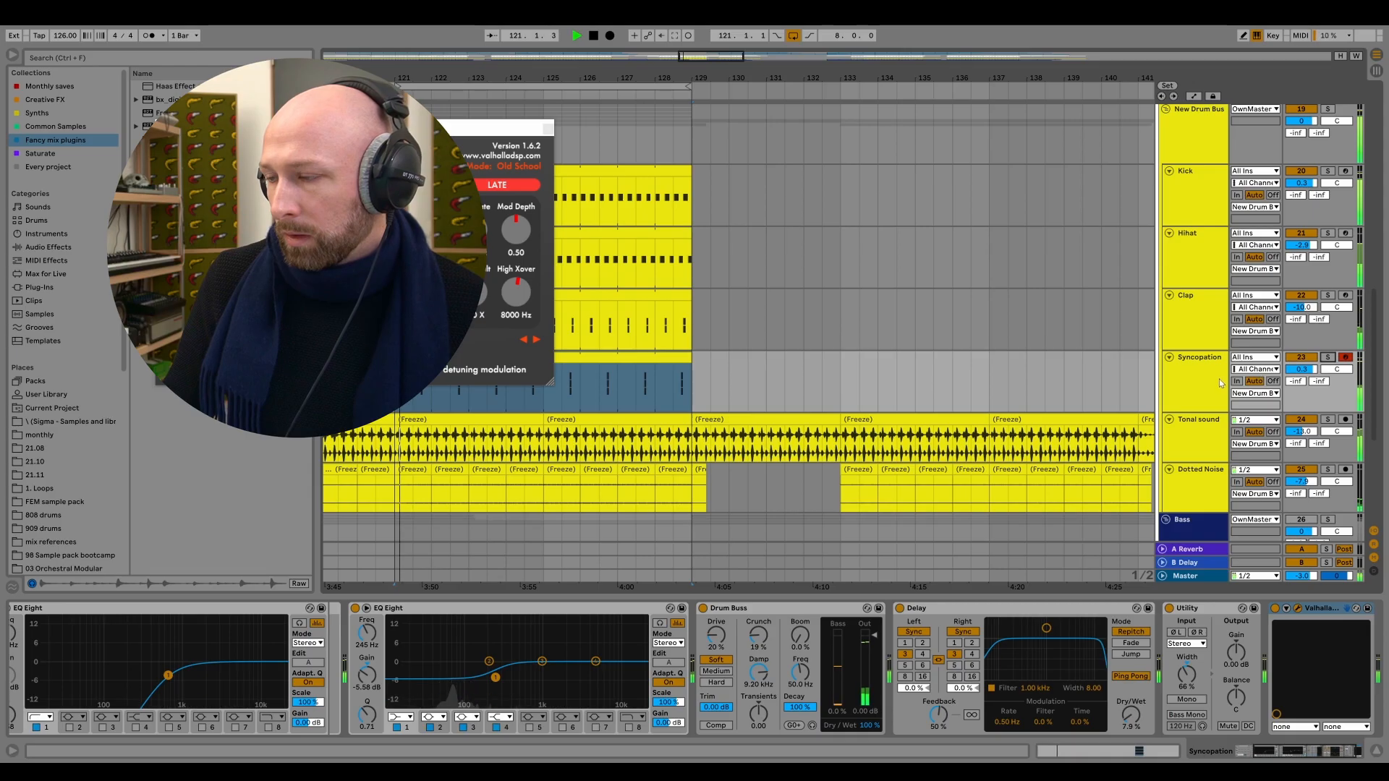
Select the Syncopation track and close its ValhallaRoom window.
click(1214, 379)
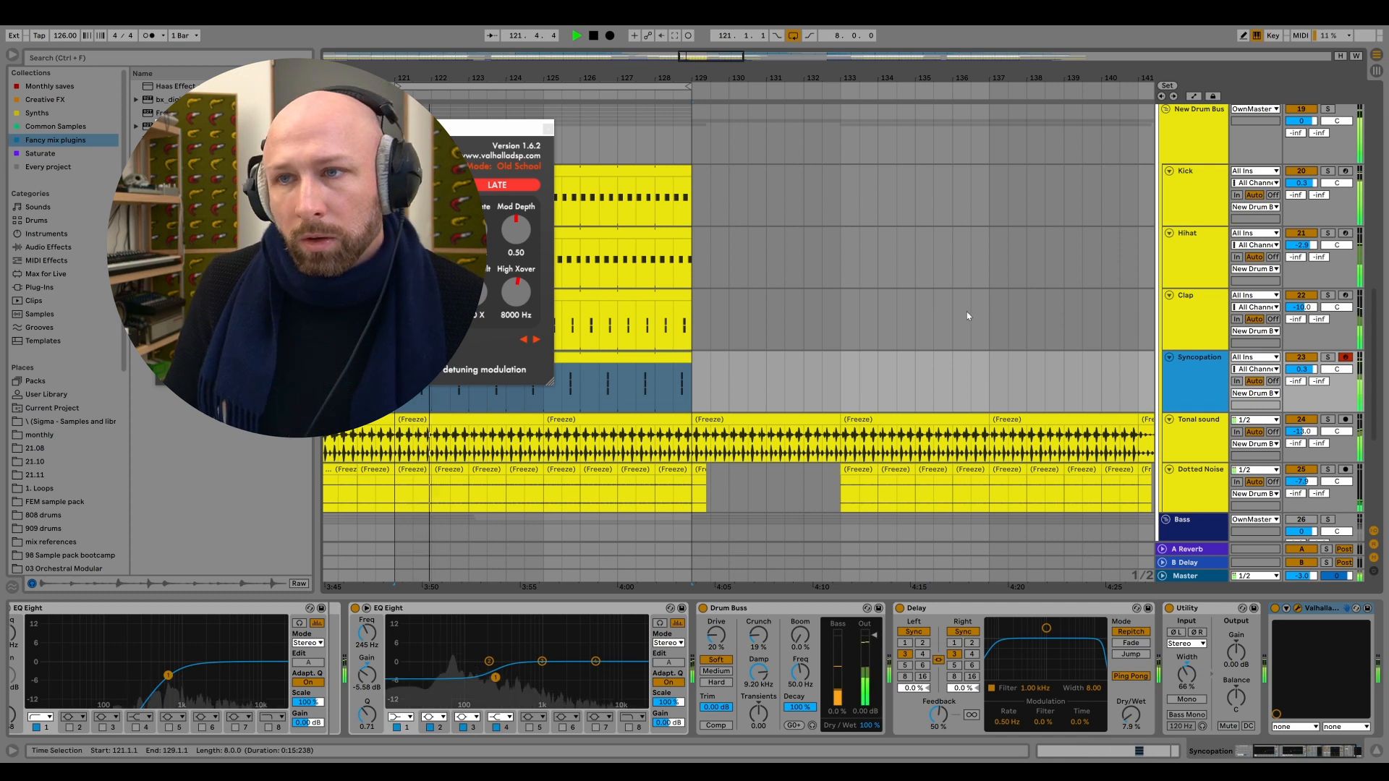
click(547, 128)
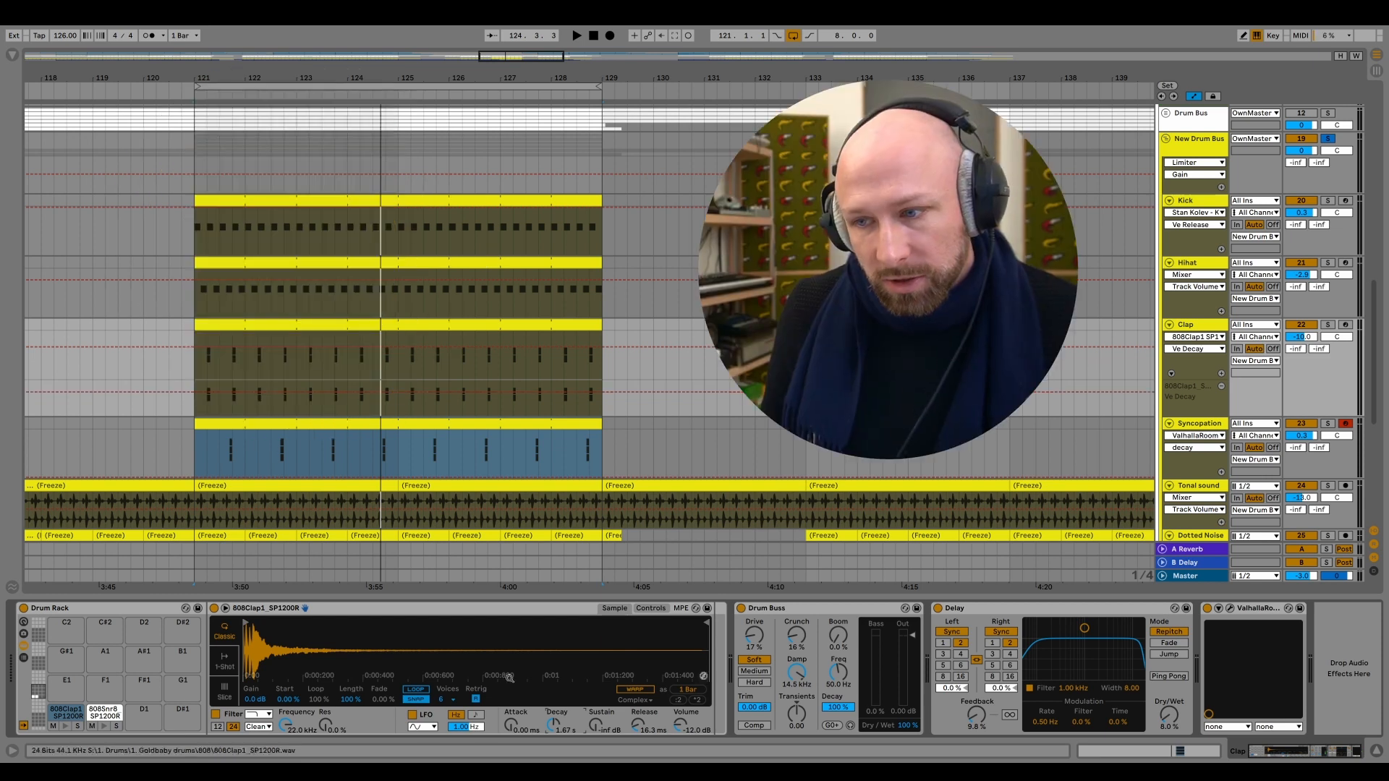
Draw slight variations into the decay automation of both sample layers on the Clap track.
click(398, 391)
drag(352, 397, 352, 404)
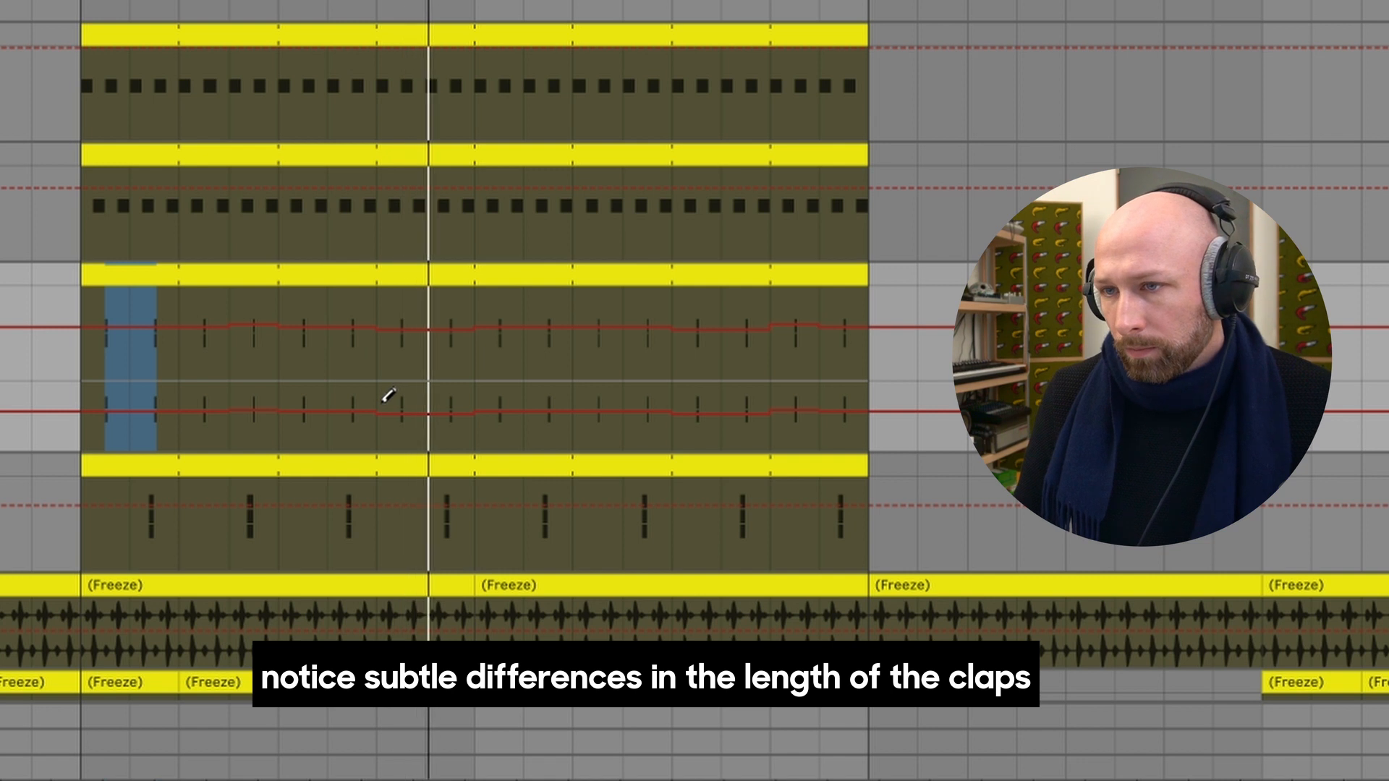
key(b)
key(space)
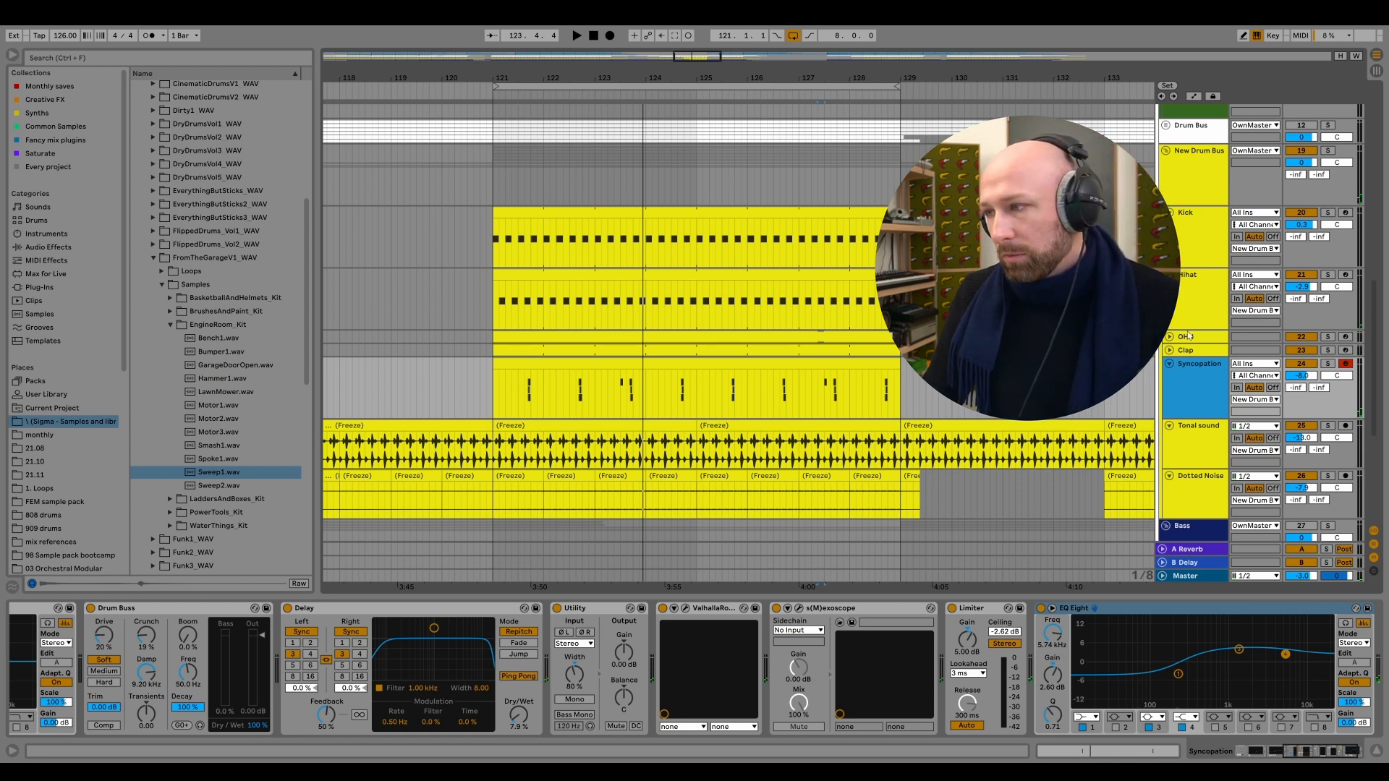
In the Hihat clip, set the velocities of the notes at 2.1.3, 1.2.3 and 2.3.3 to 90, 93 and 90.
click(1182, 279)
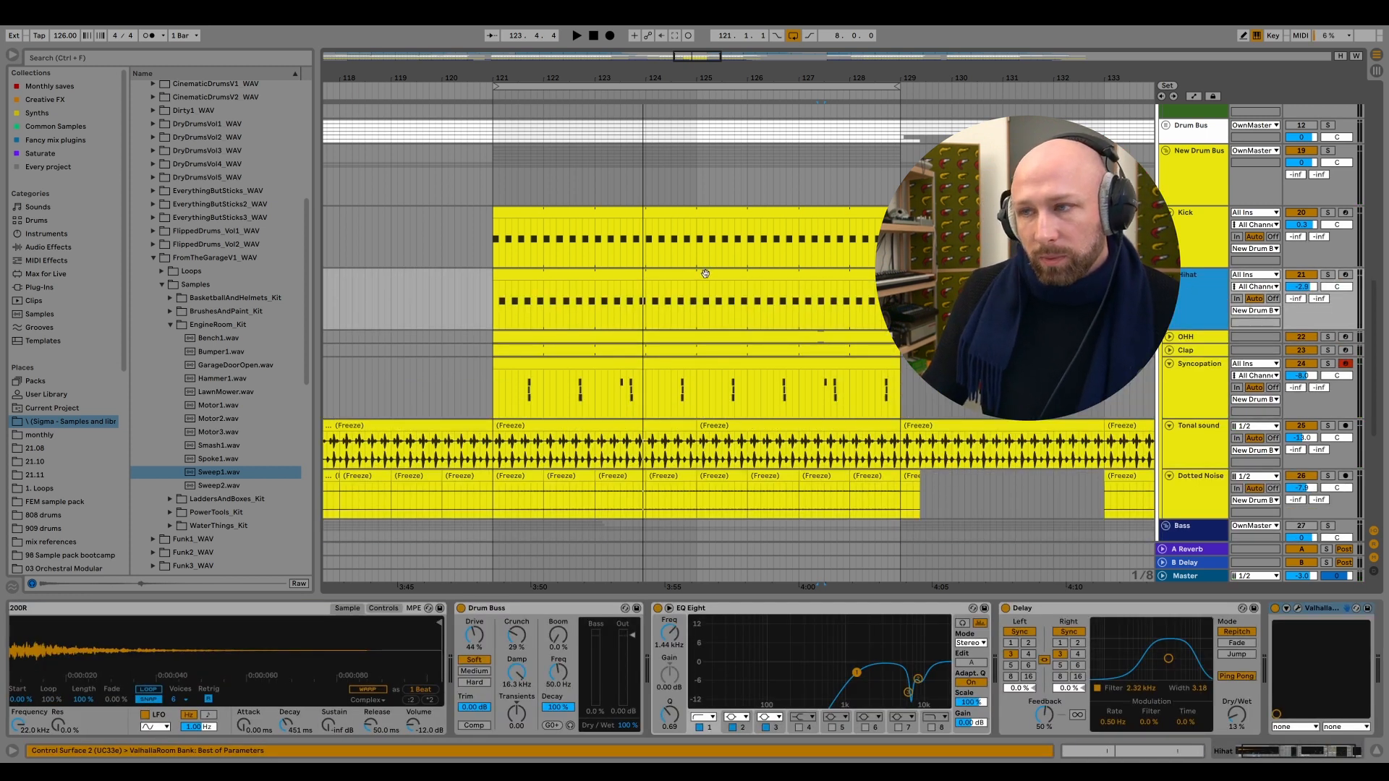
double_click(705, 273)
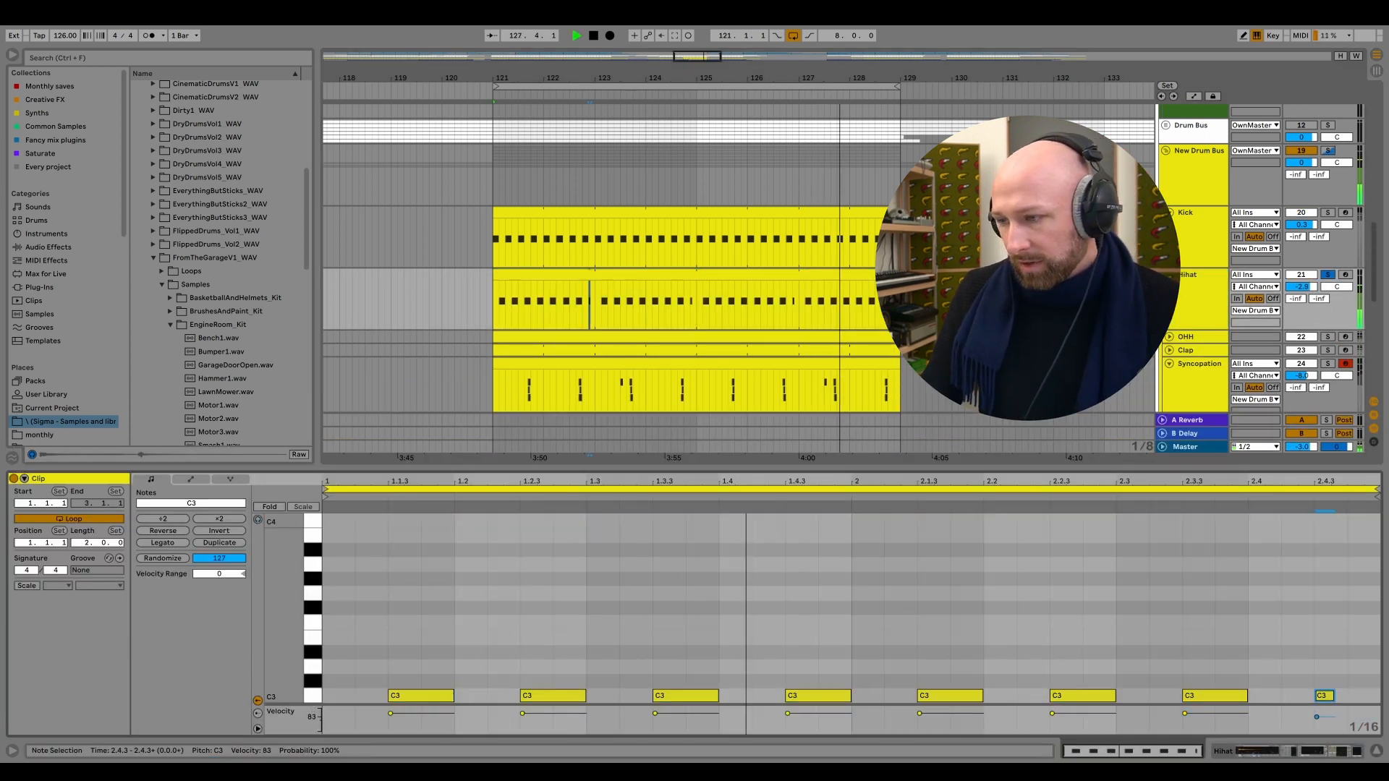
click(917, 713)
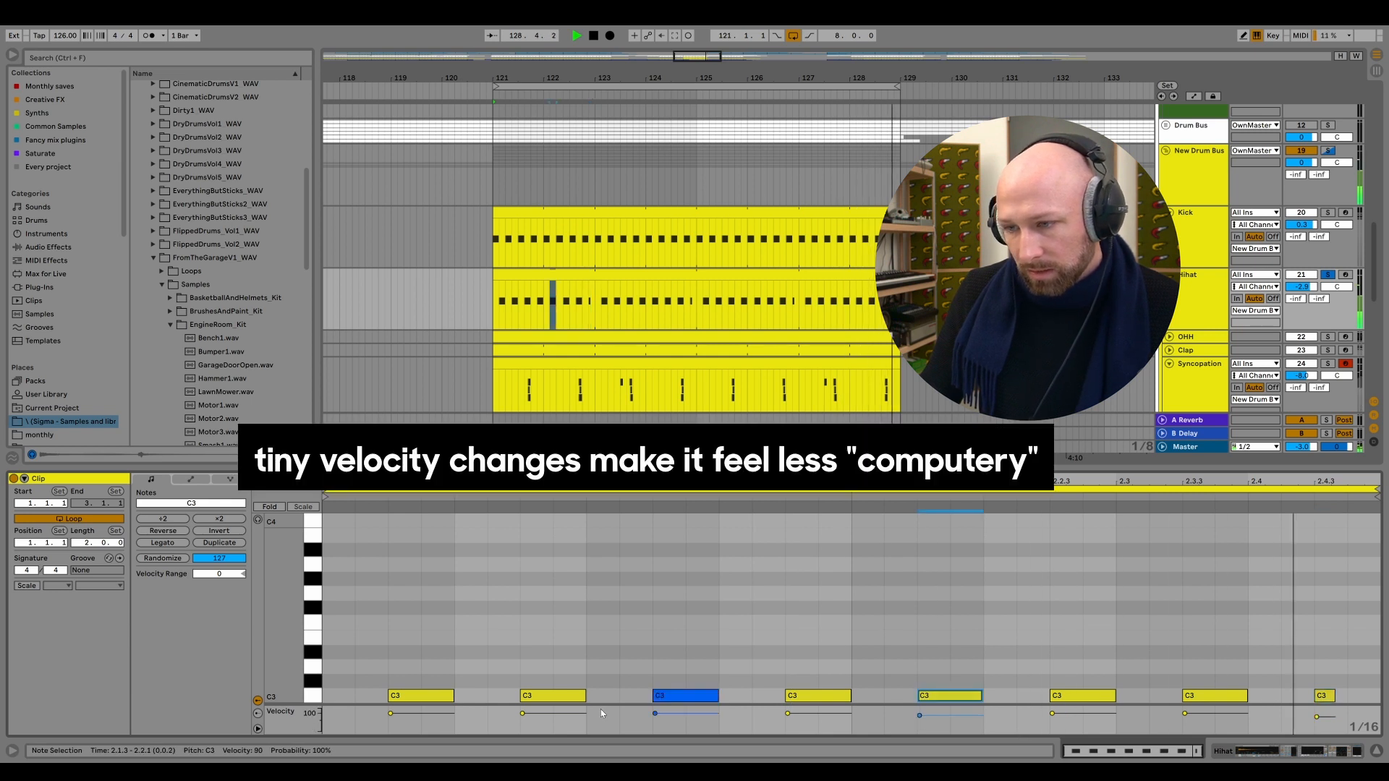
click(522, 714)
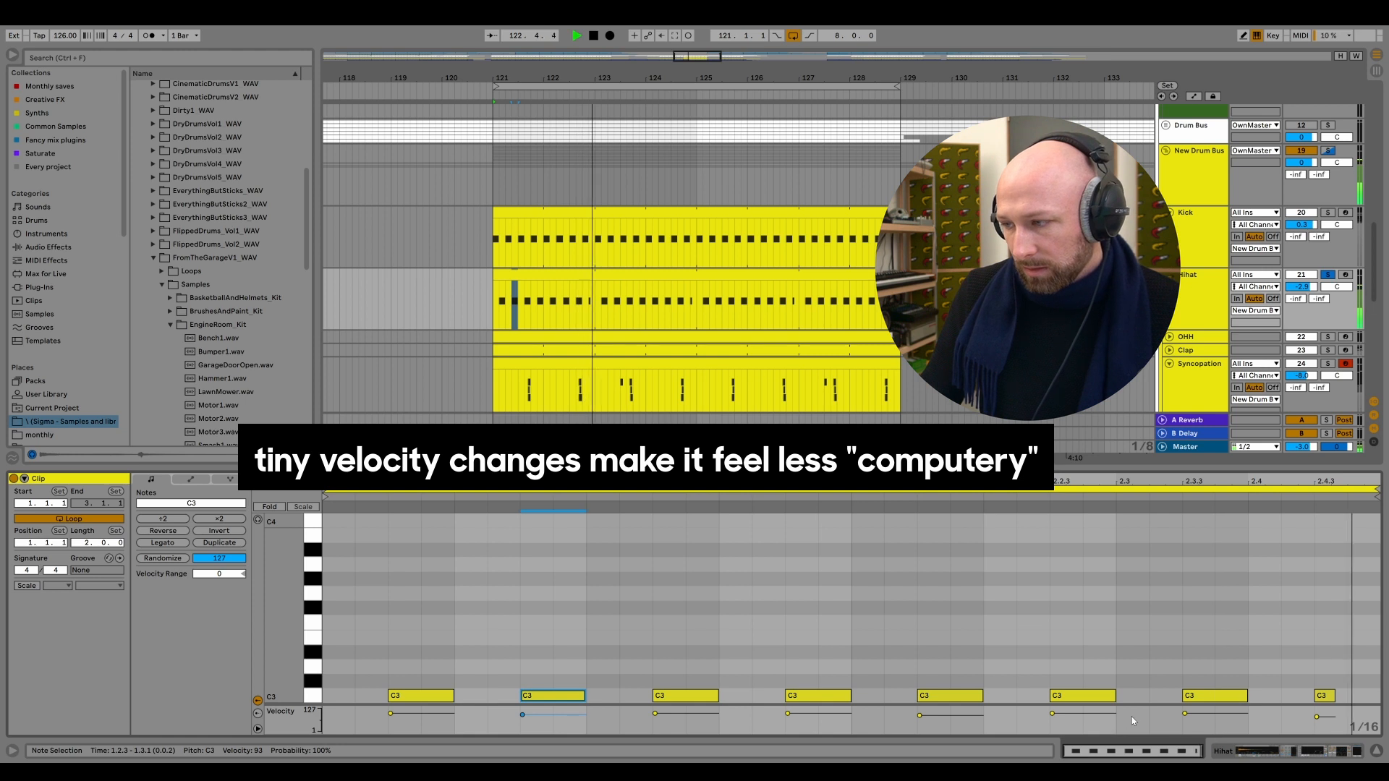
click(1184, 713)
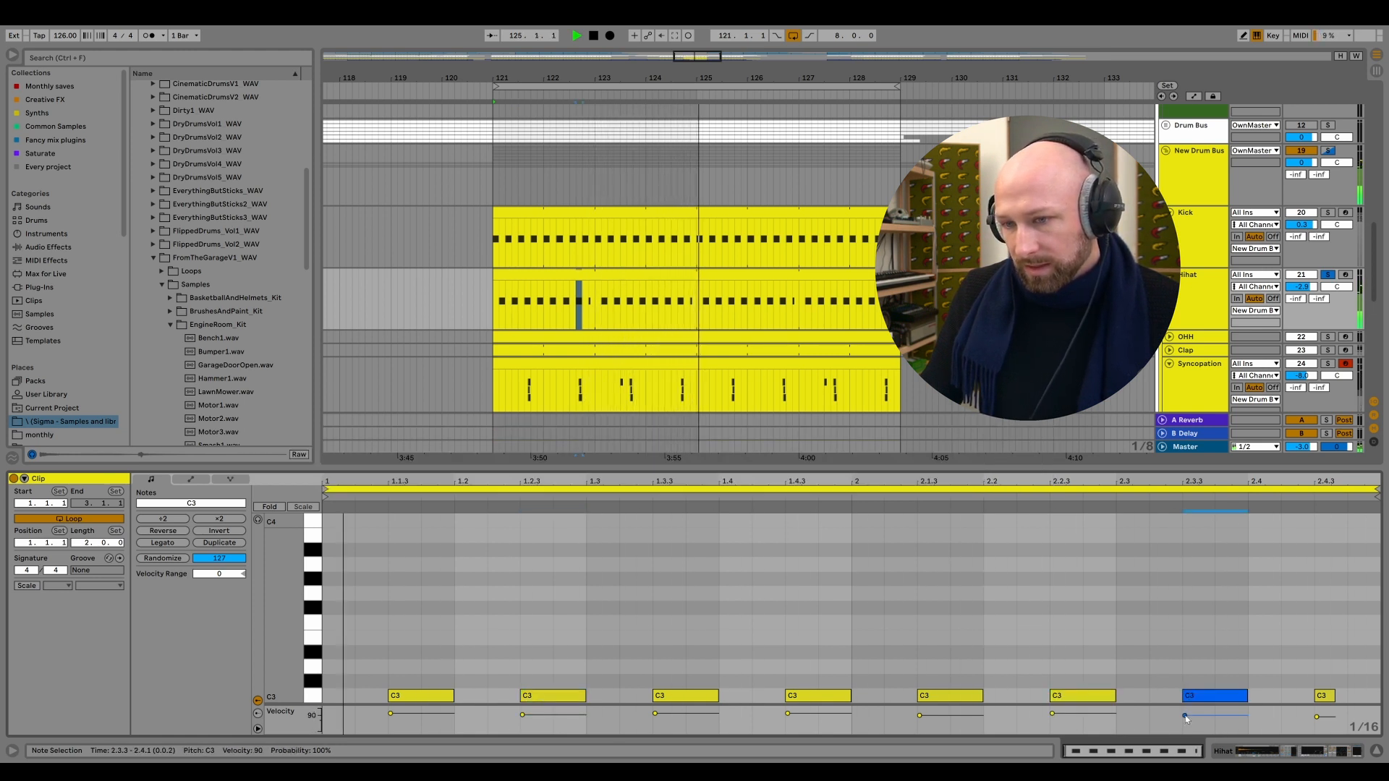
Double the Clap clip's loop to two bars, slightly lower velocities of second-bar notes, and solo the Clap track.
click(1200, 235)
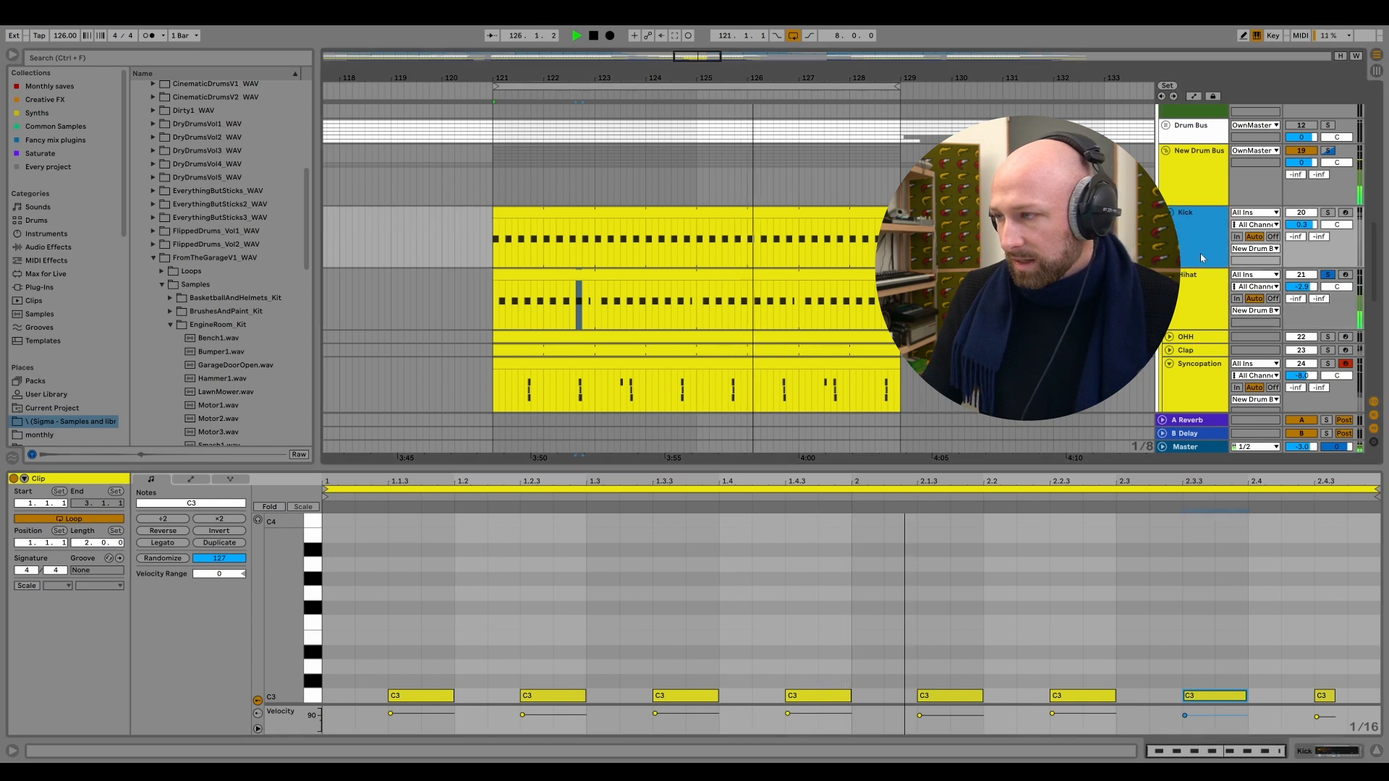
scroll(1220, 323, down, 2)
click(1168, 298)
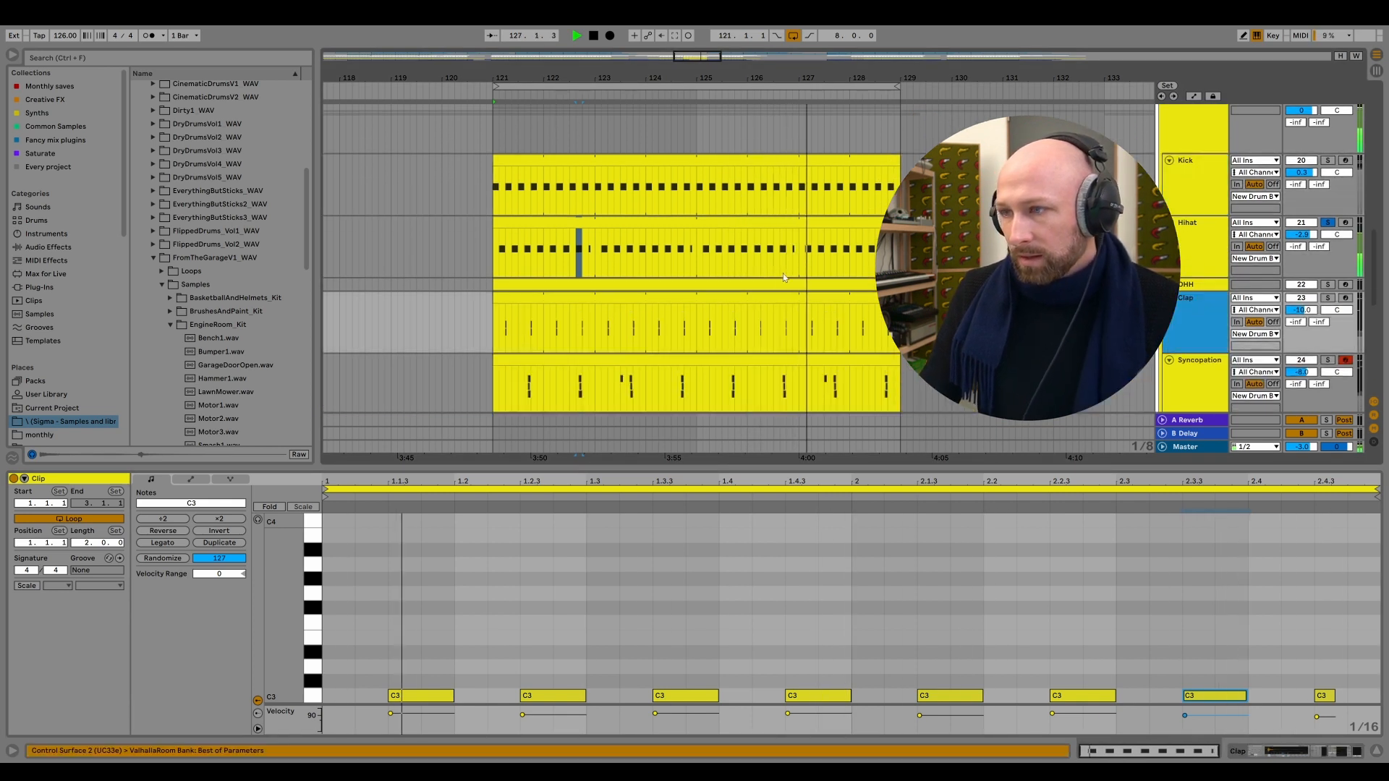
click(782, 317)
click(800, 585)
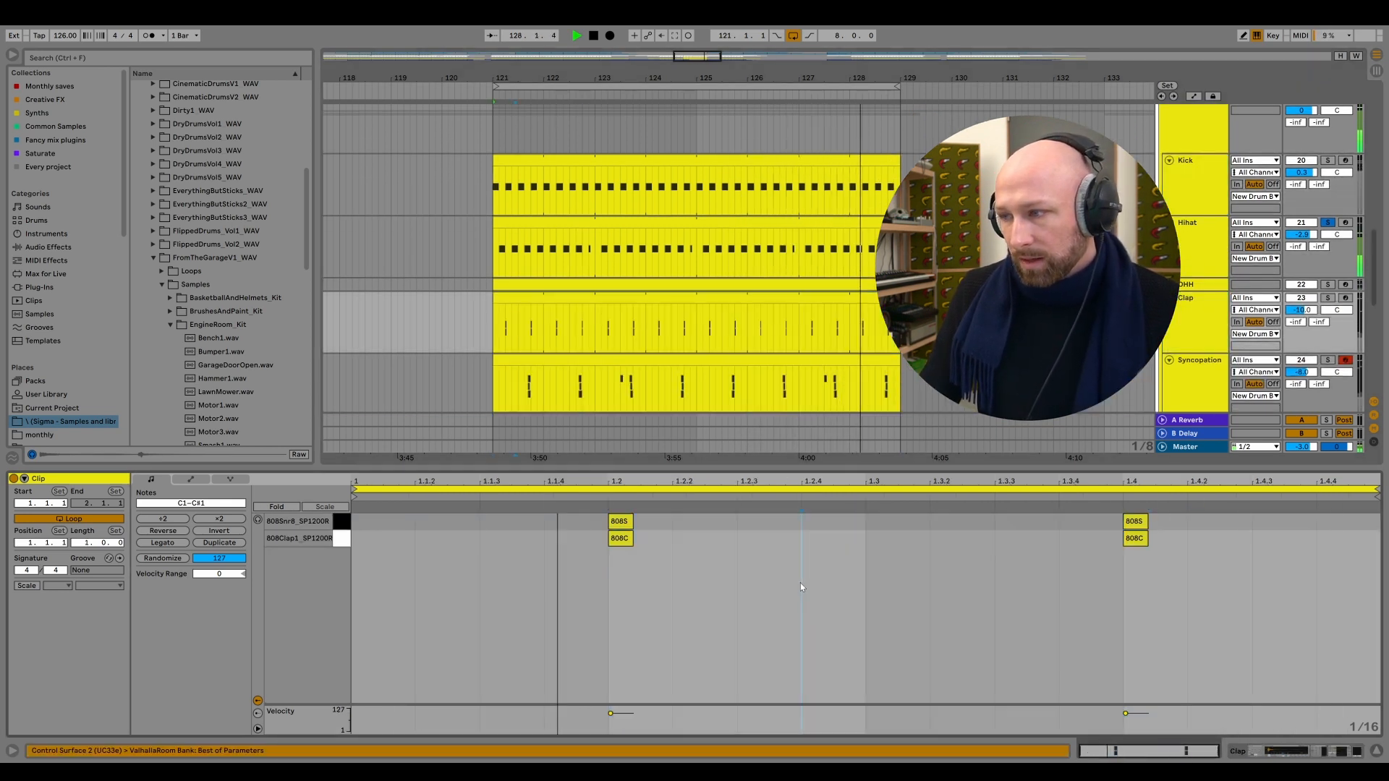
click(218, 544)
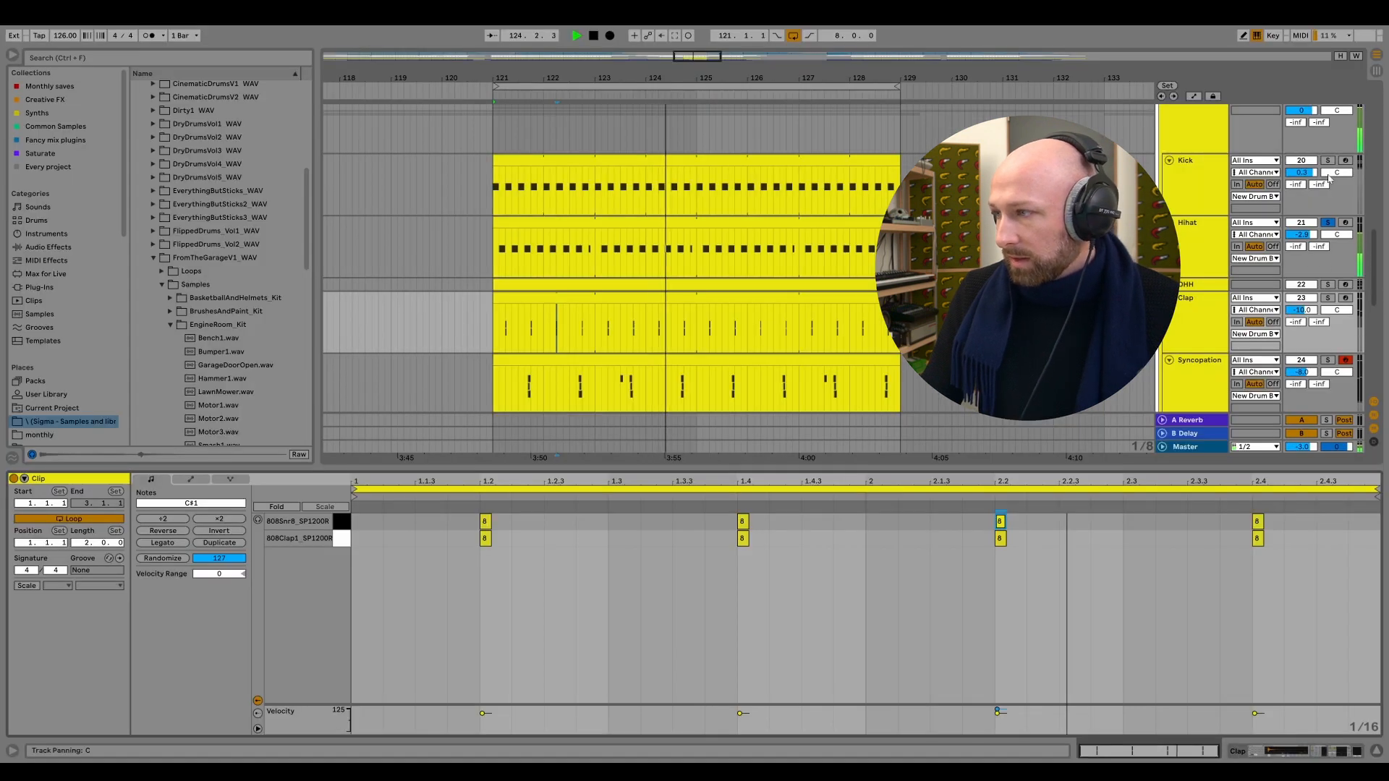
click(1326, 299)
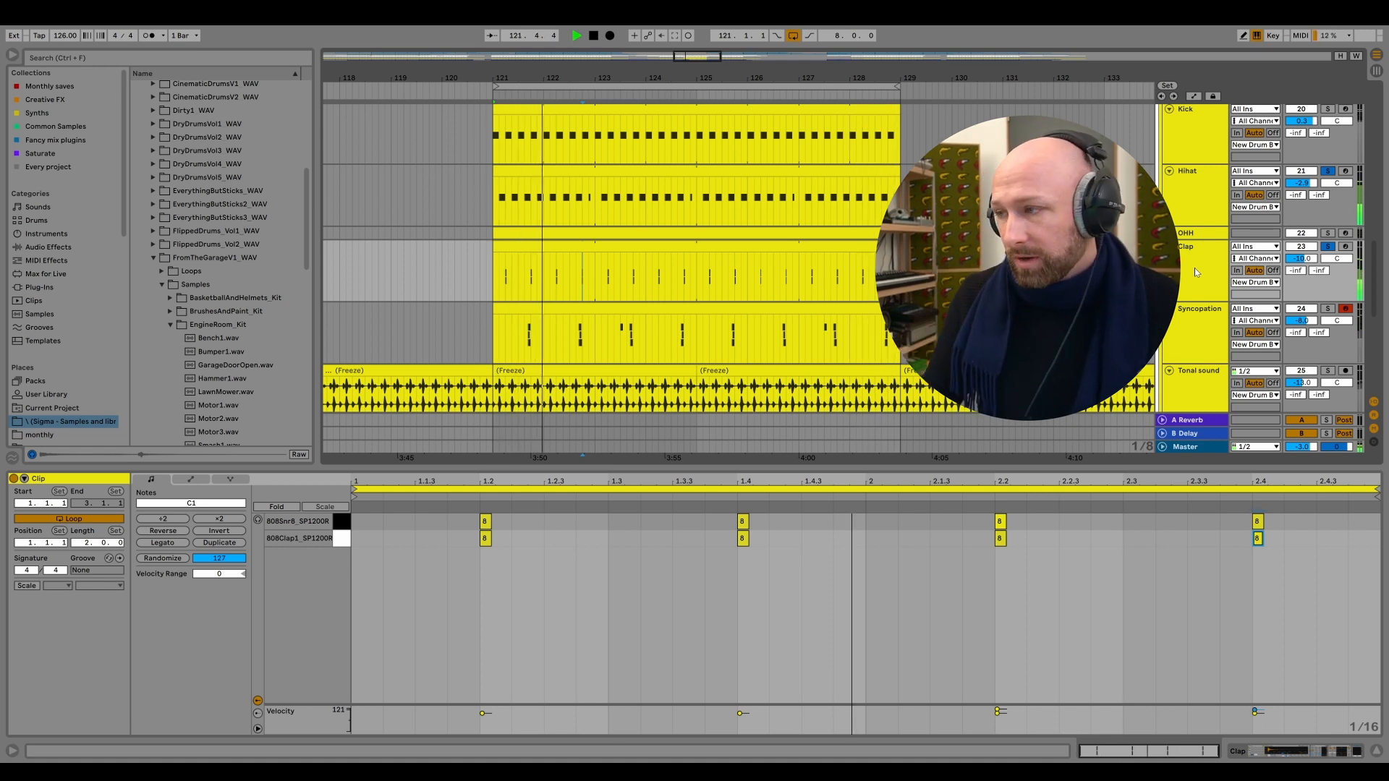
On the Syncopation track, disable band 1 of its EQ Eight and boost the 808Tom4 chain's EQ Eight about 5 dB around 68 Hz.
scroll(1206, 280, down, 2)
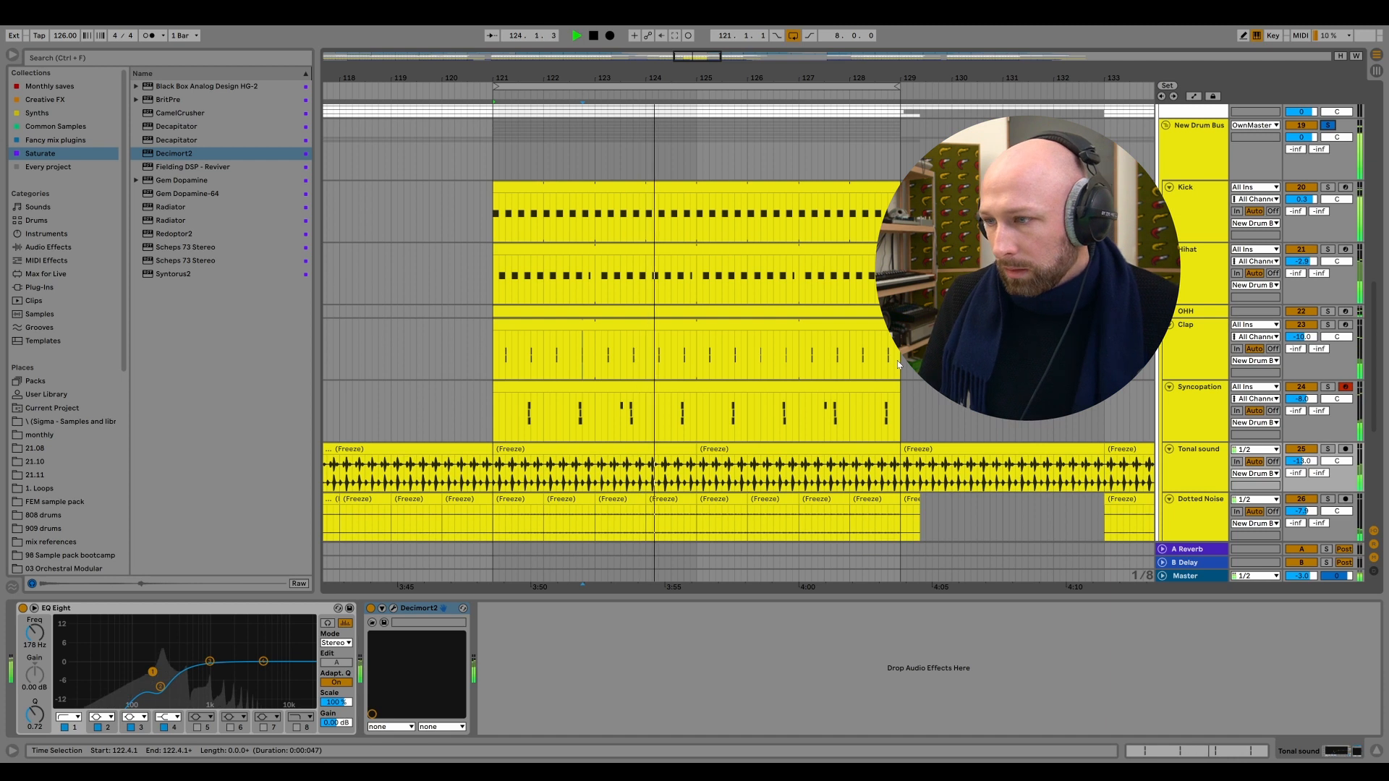
click(1138, 417)
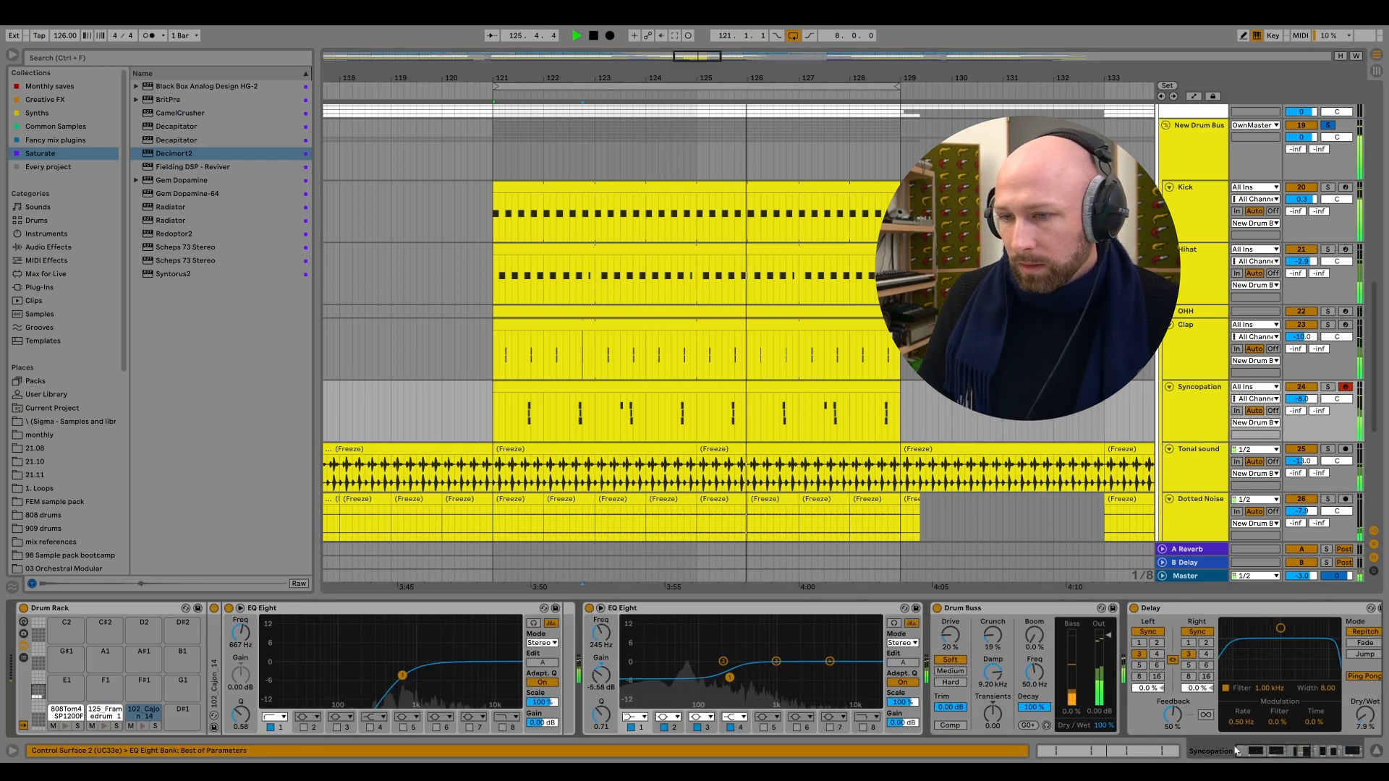
key(space)
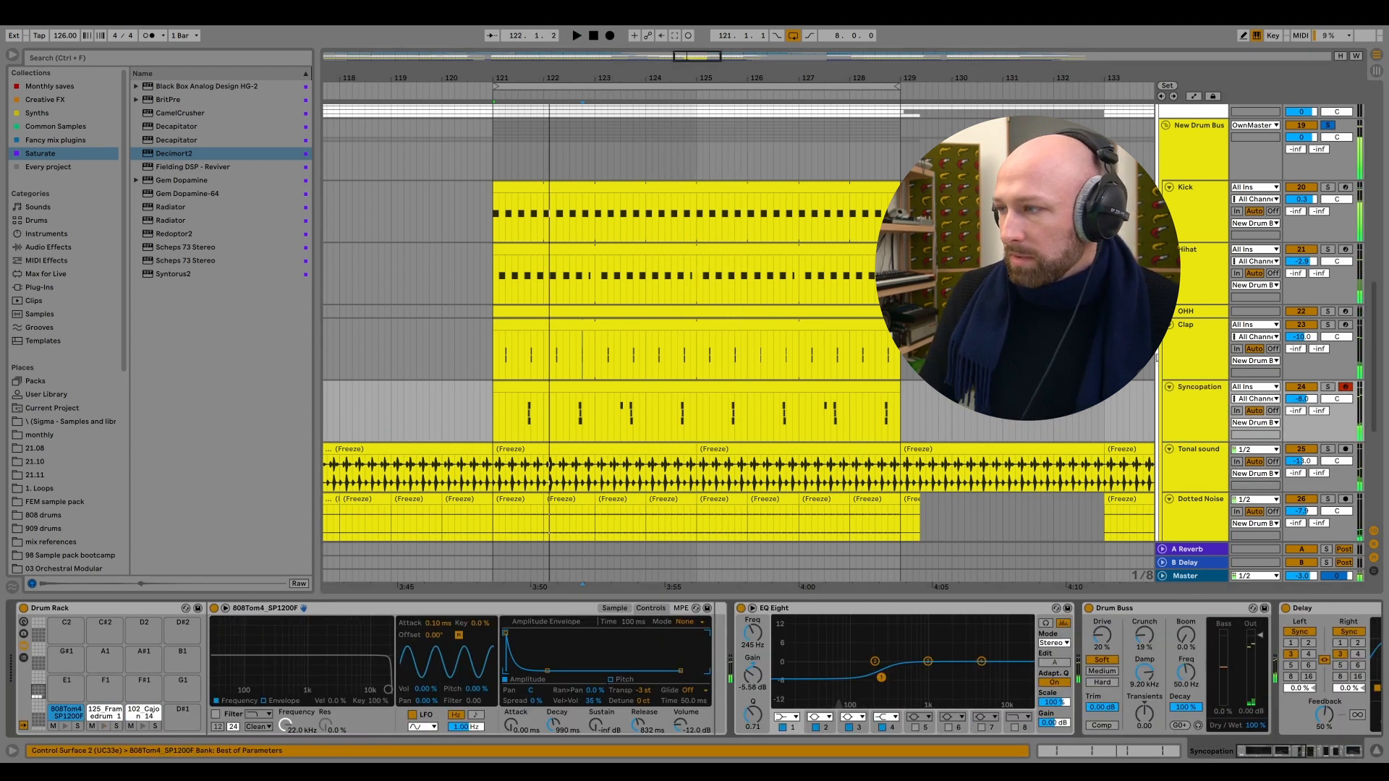
click(1209, 408)
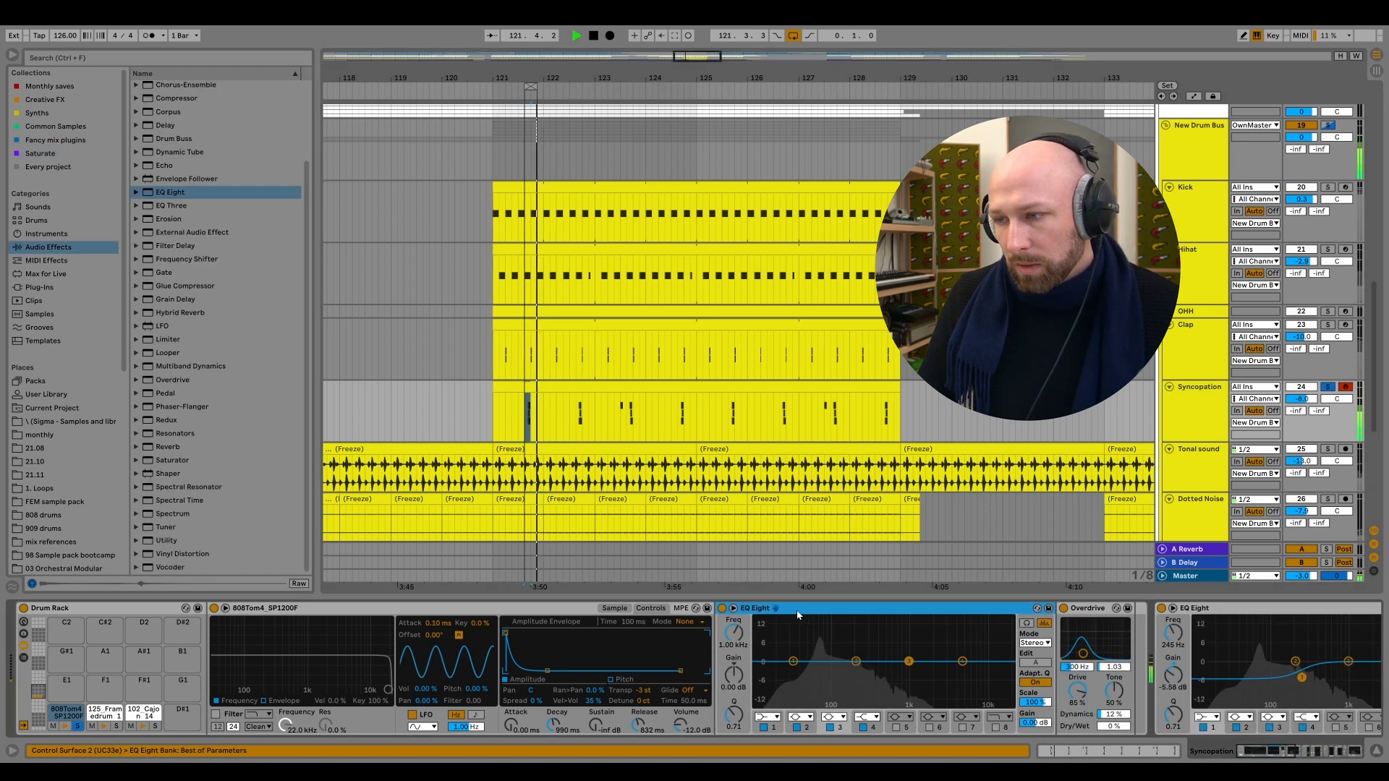
click(877, 727)
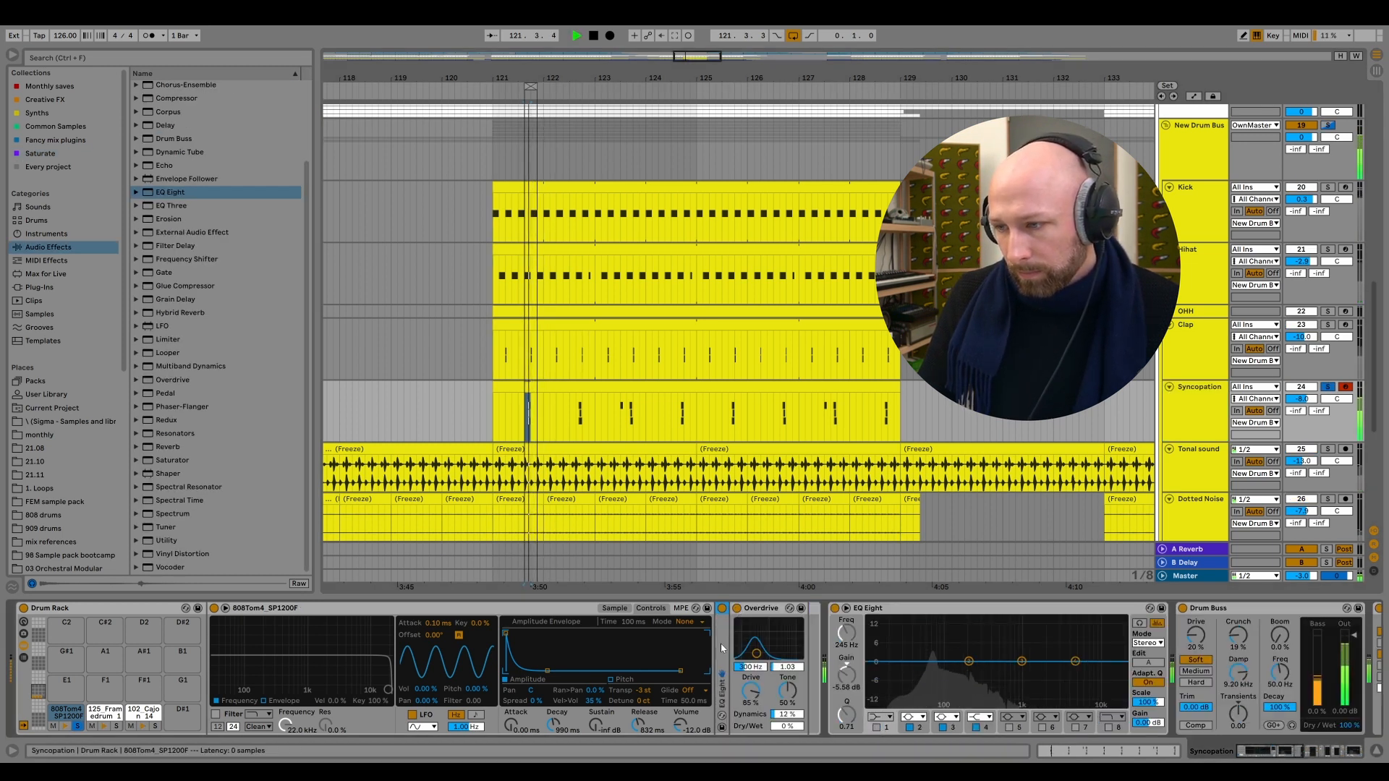
double_click(723, 649)
drag(853, 661, 820, 647)
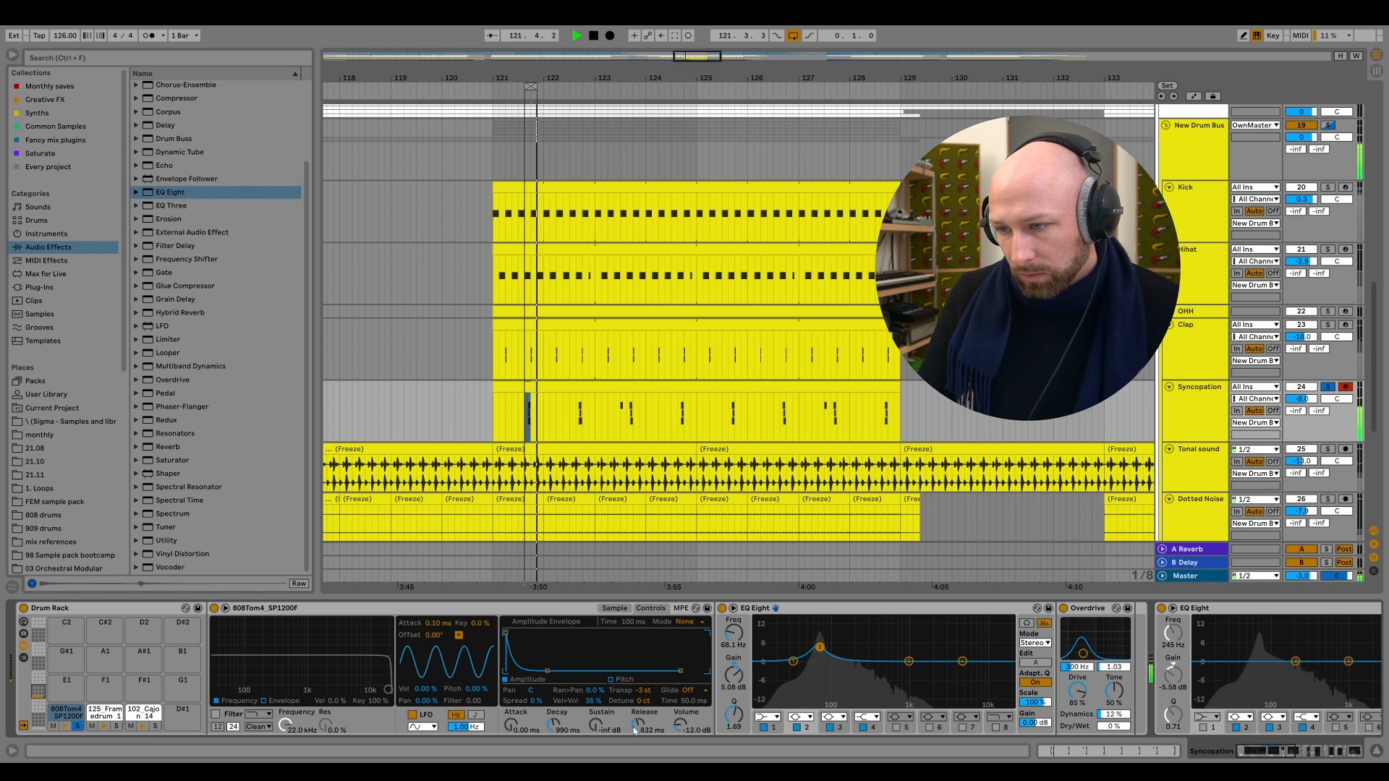
Loop two bars from 121.1.1 and review the Syncopation track's effects chain through to its last EQ Eight during playback.
drag(494, 411, 594, 411)
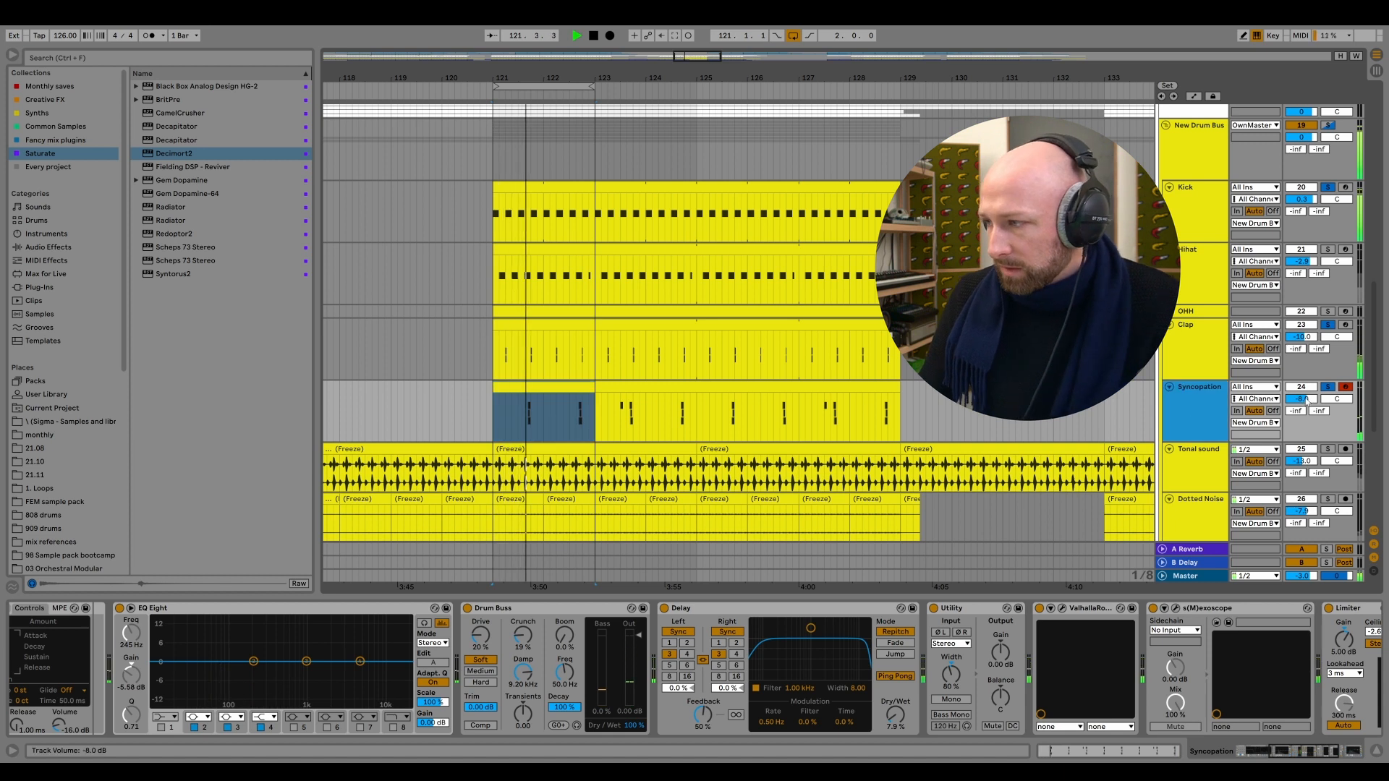
click(1282, 755)
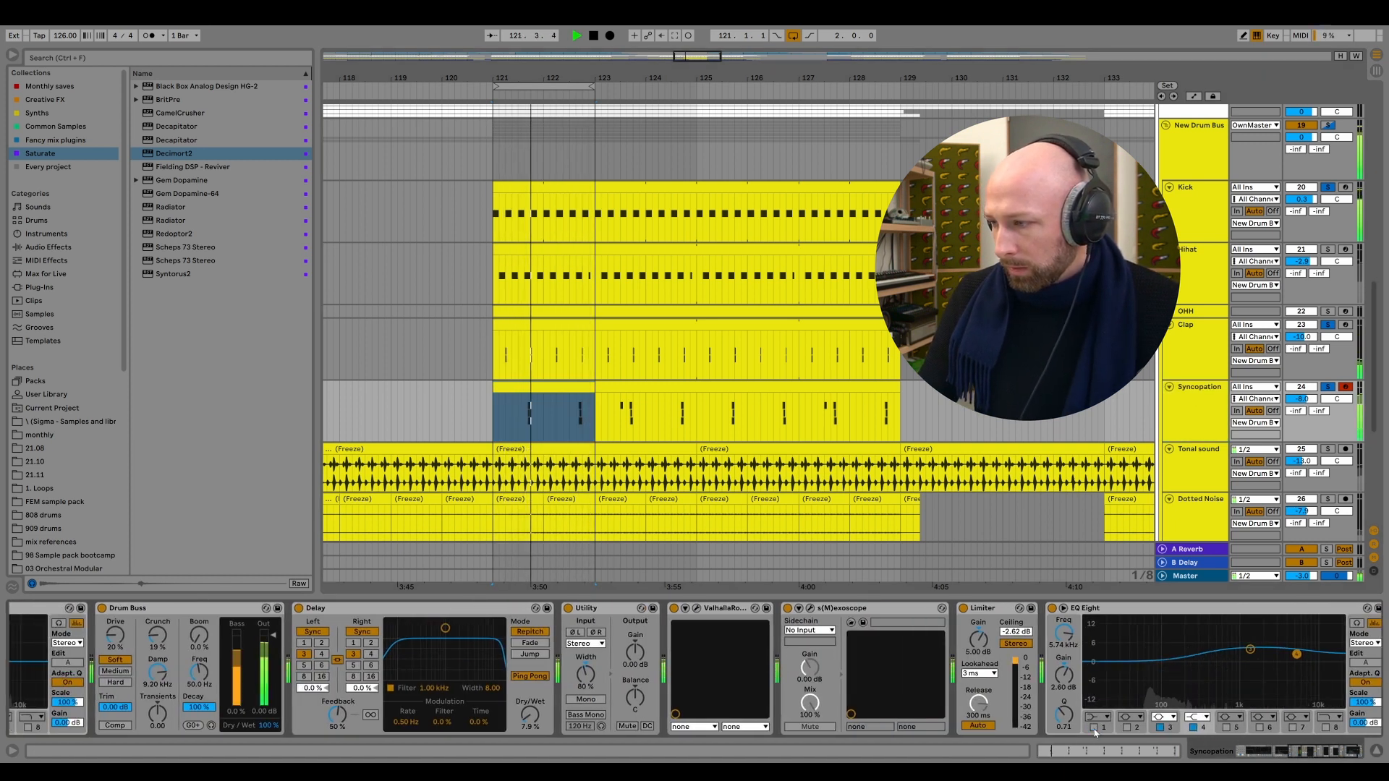
key(space)
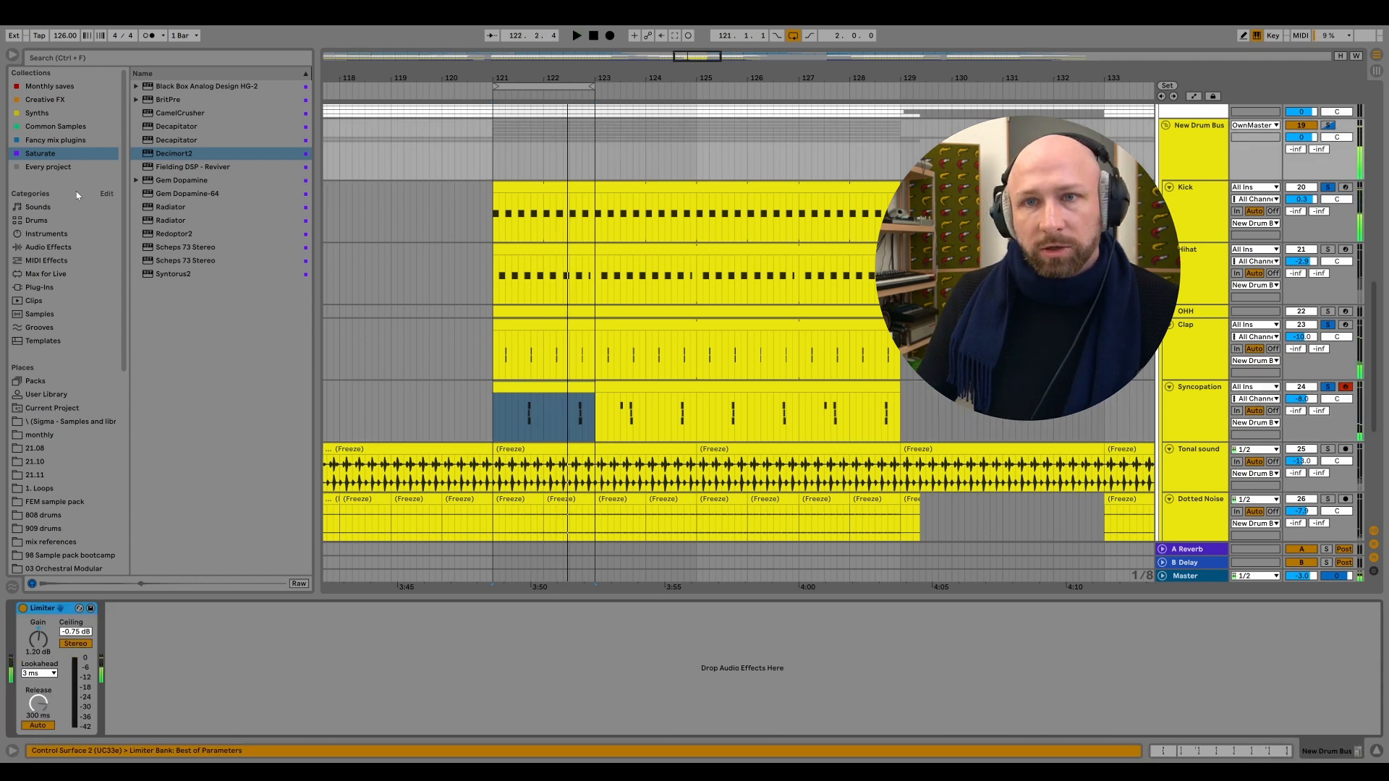
Add an EQ Eight to the New Drum Bus, low-pass it with band 8 at about 141 Hz, and check the Syncopation track's effects.
click(41, 247)
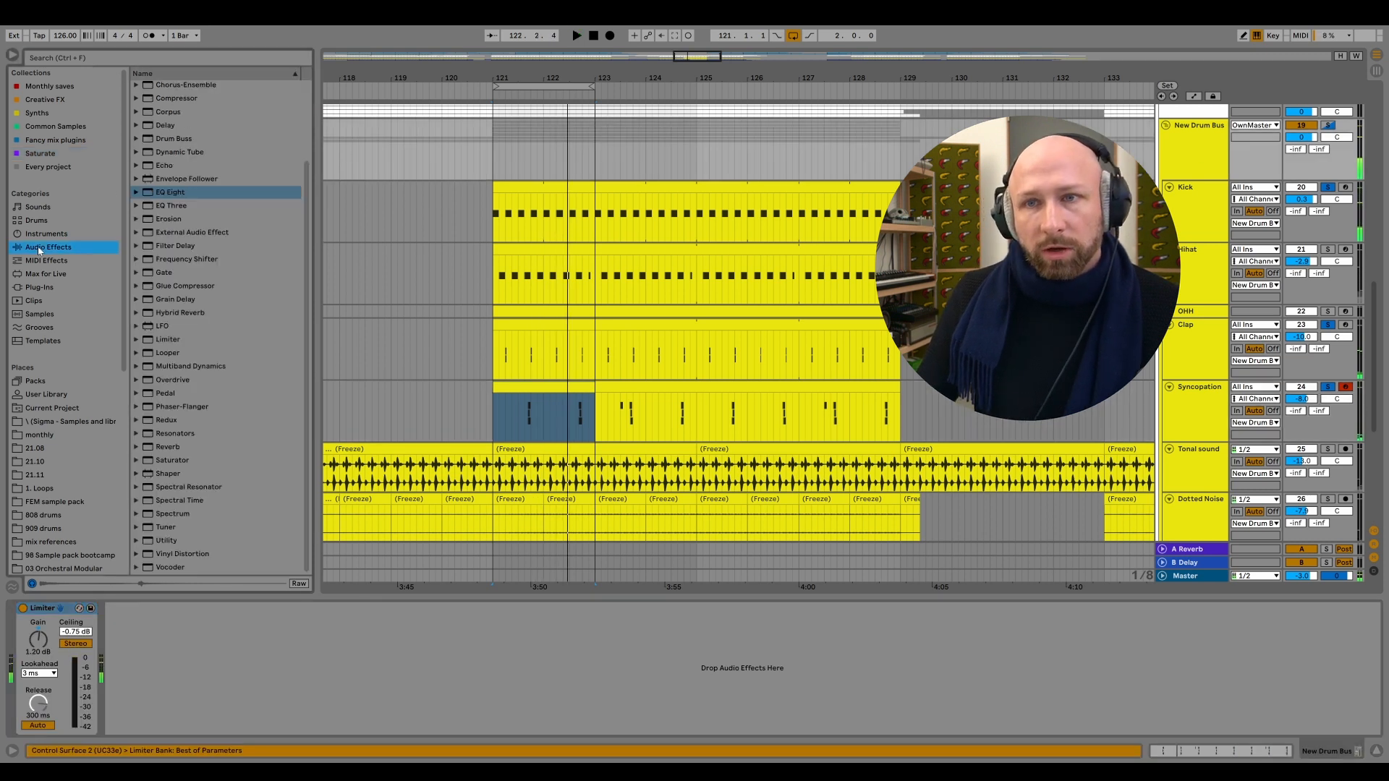
drag(171, 196, 392, 726)
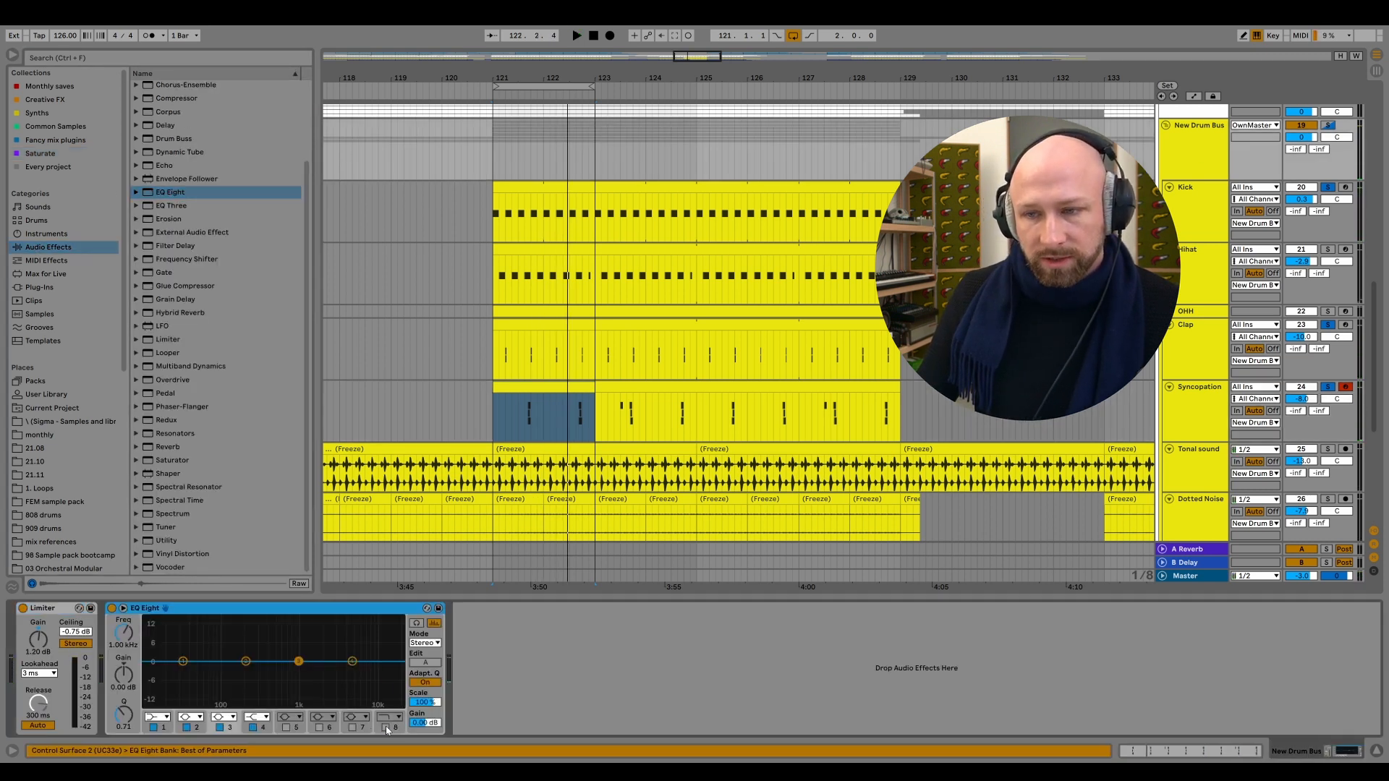
click(385, 728)
key(space)
drag(397, 672, 231, 673)
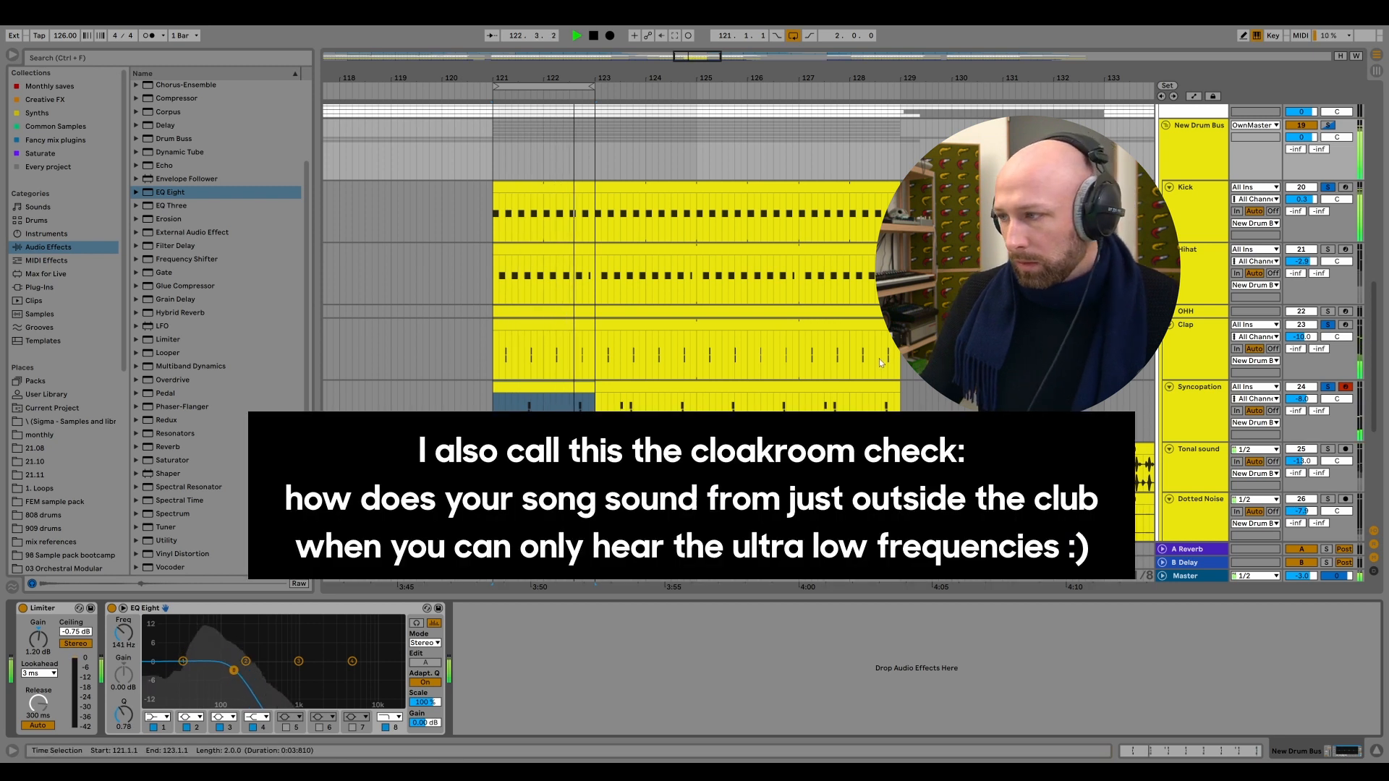
click(1210, 403)
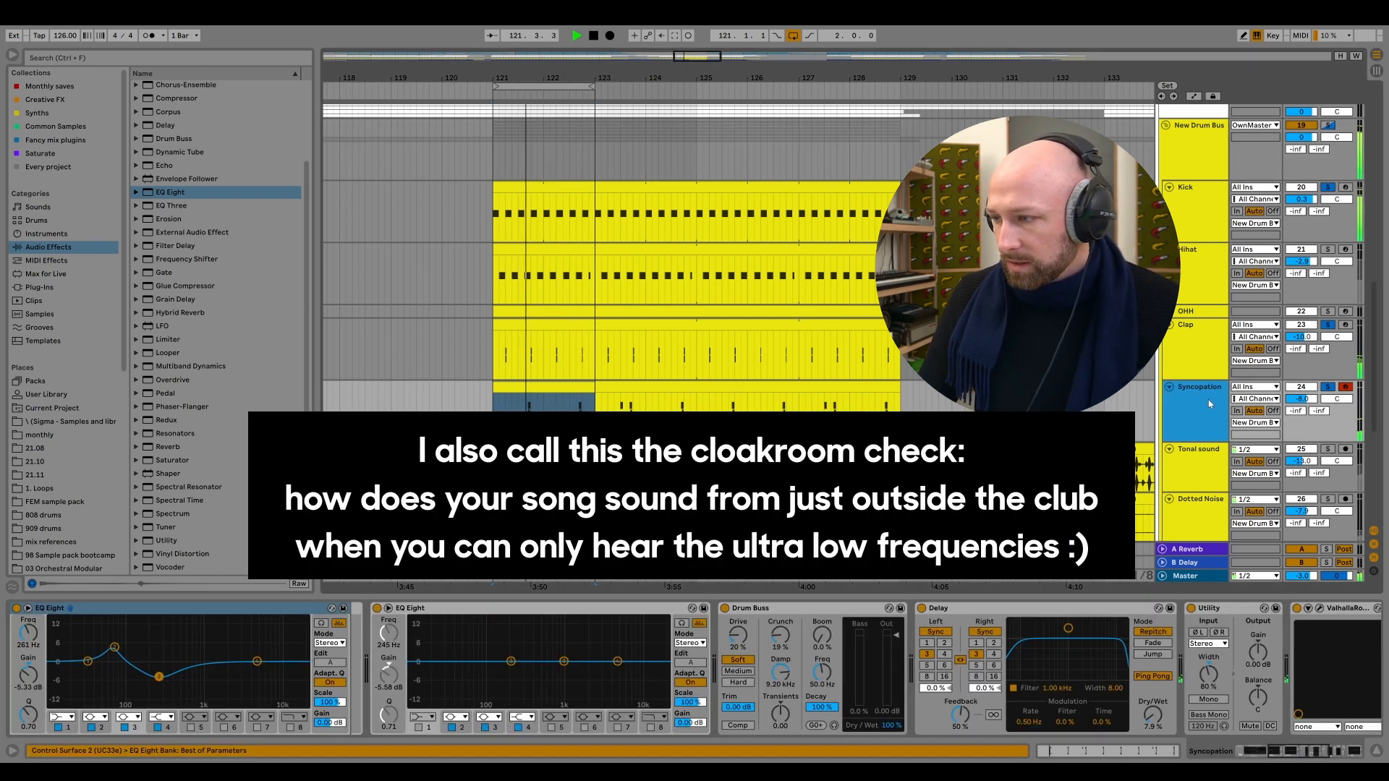
drag(1303, 751, 1330, 750)
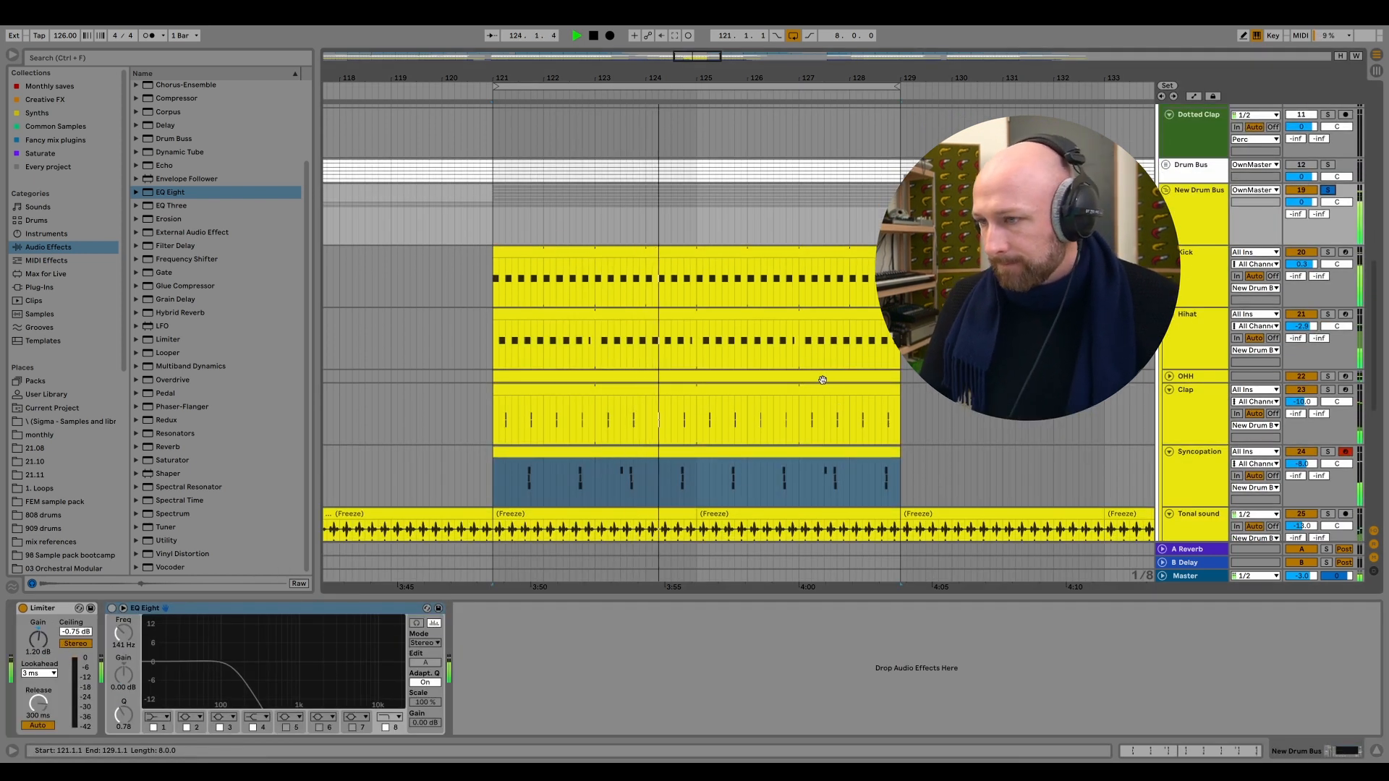
Fold the Kick, Hihat, Clap, Syncopation, Tonal sound and Dotted Noise tracks.
click(1206, 283)
click(1183, 326)
click(1169, 313)
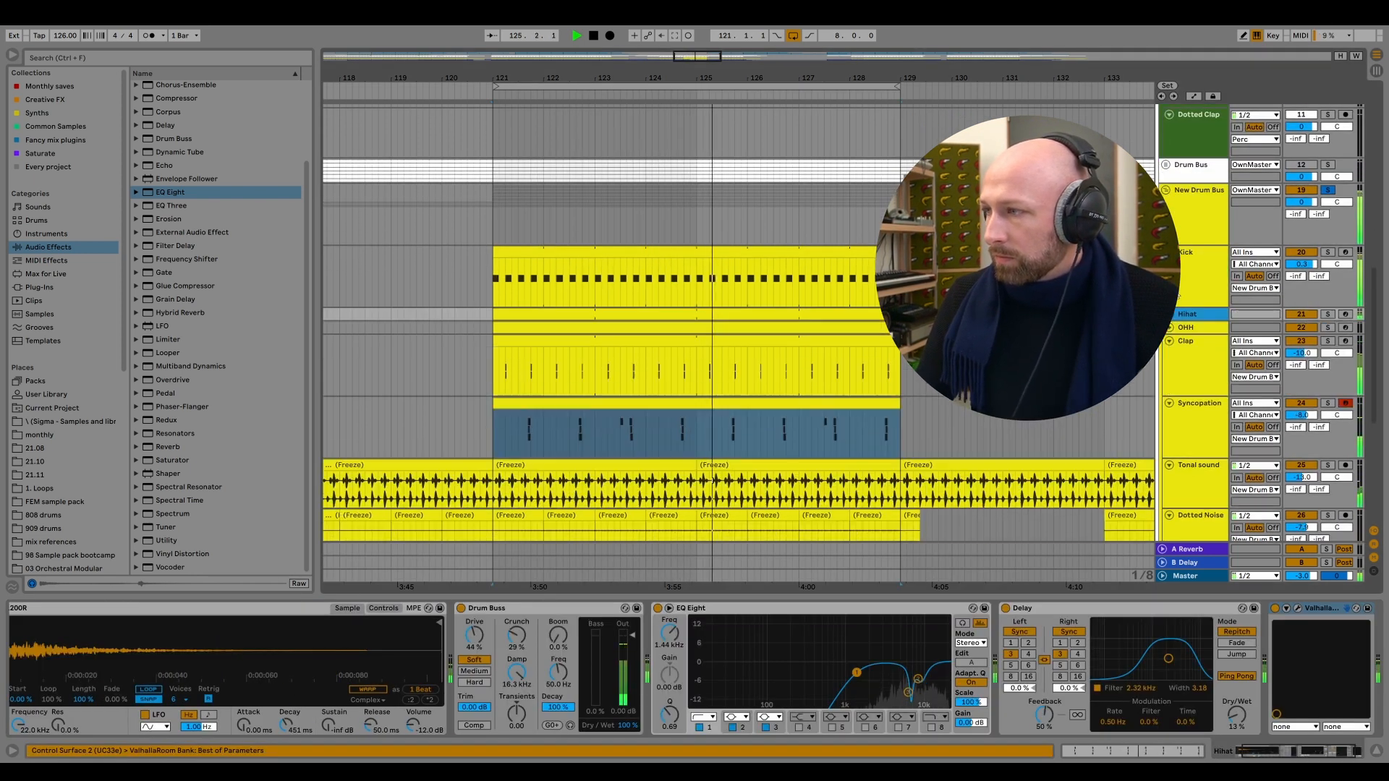
click(1169, 252)
click(1169, 292)
click(1168, 306)
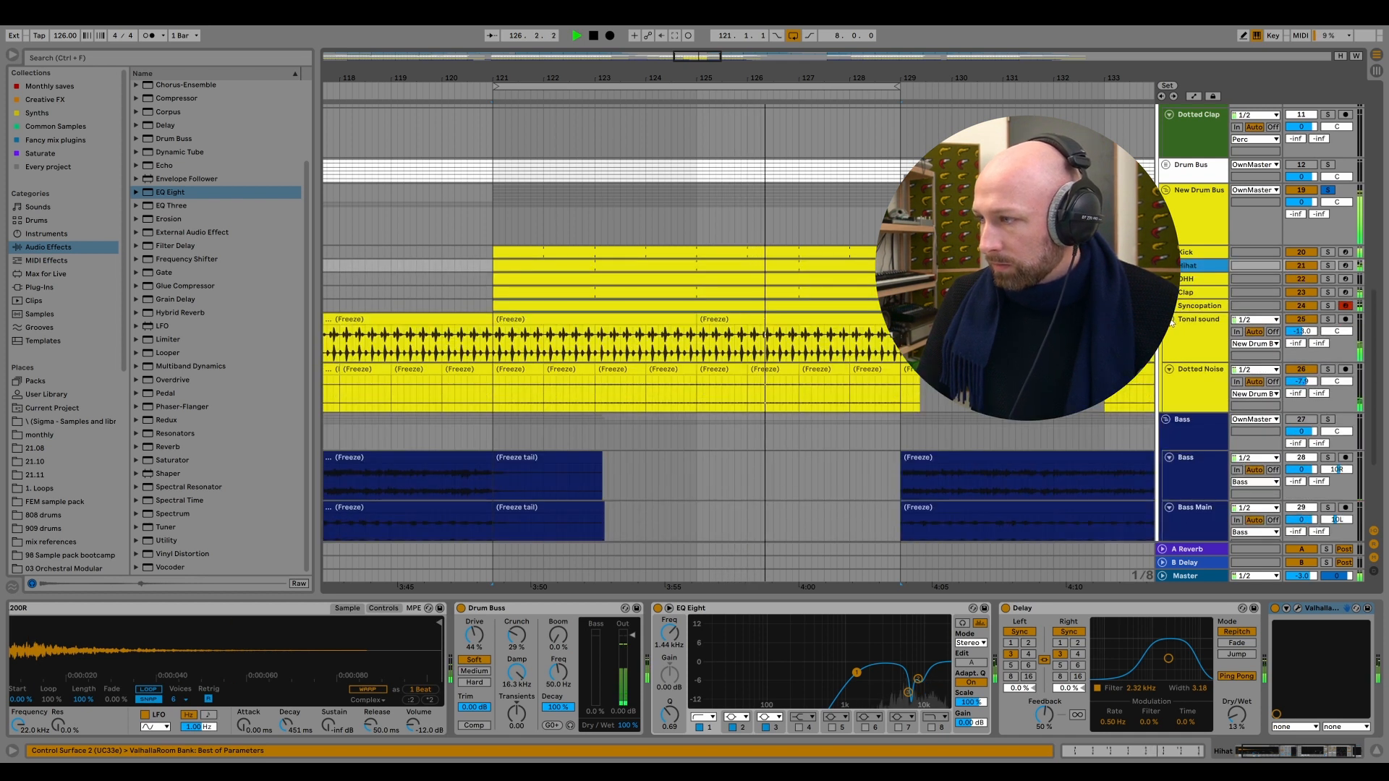
click(1169, 319)
click(1170, 332)
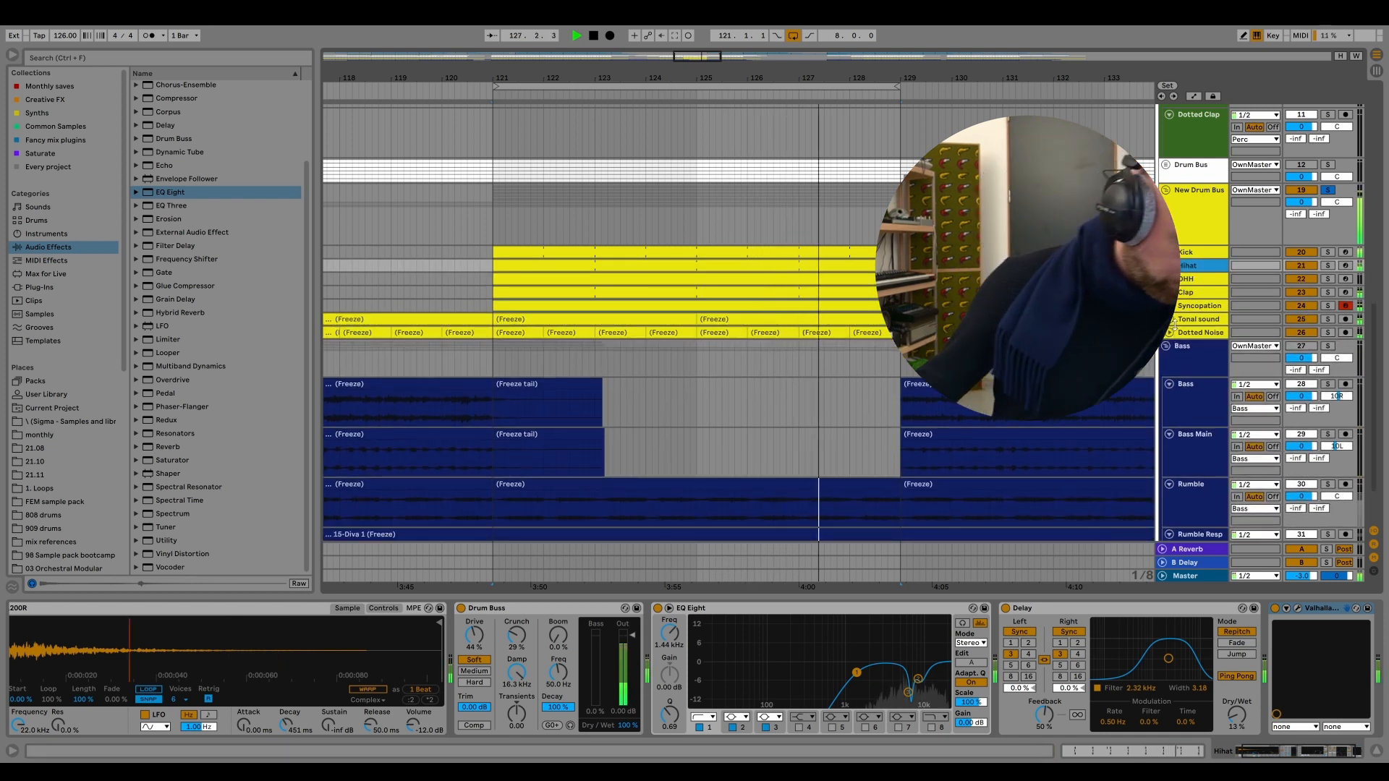
click(1219, 197)
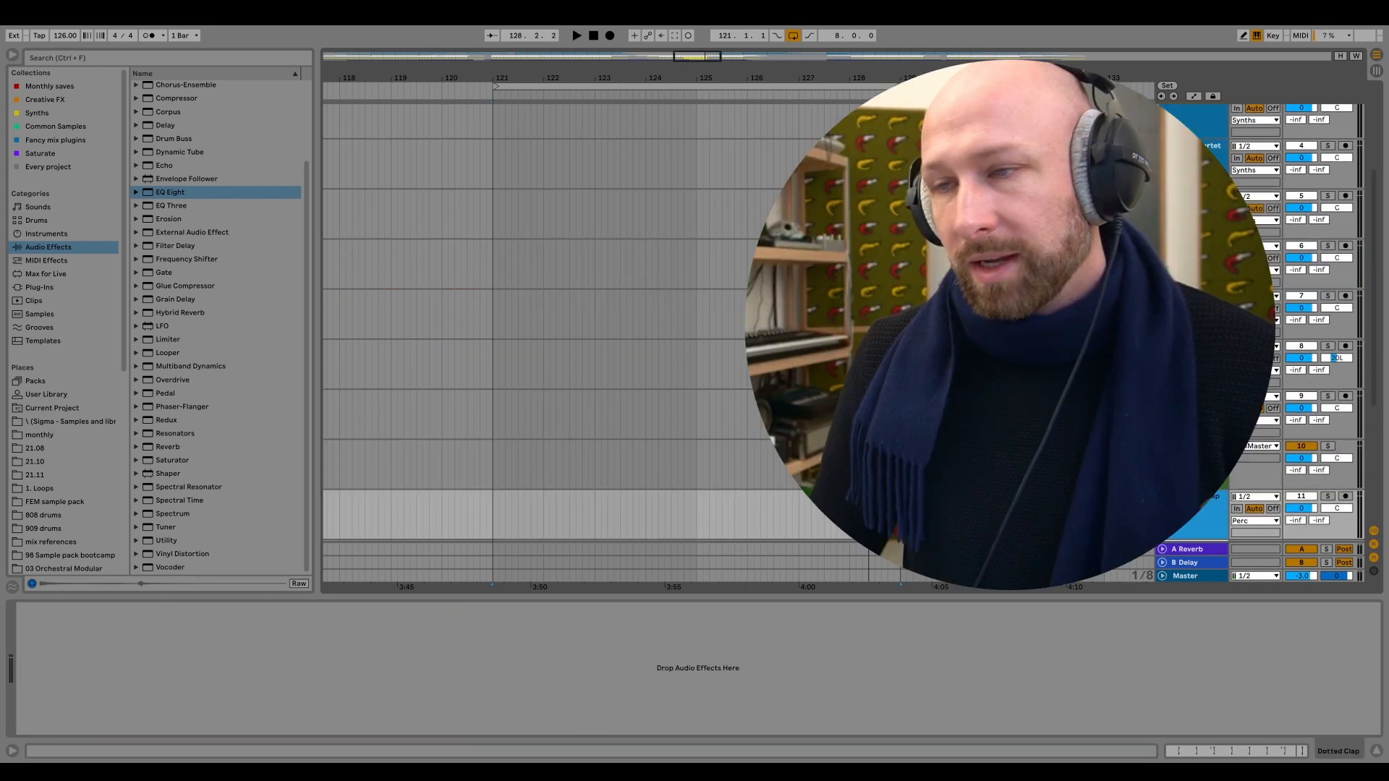
scroll(1186, 318, down, 3)
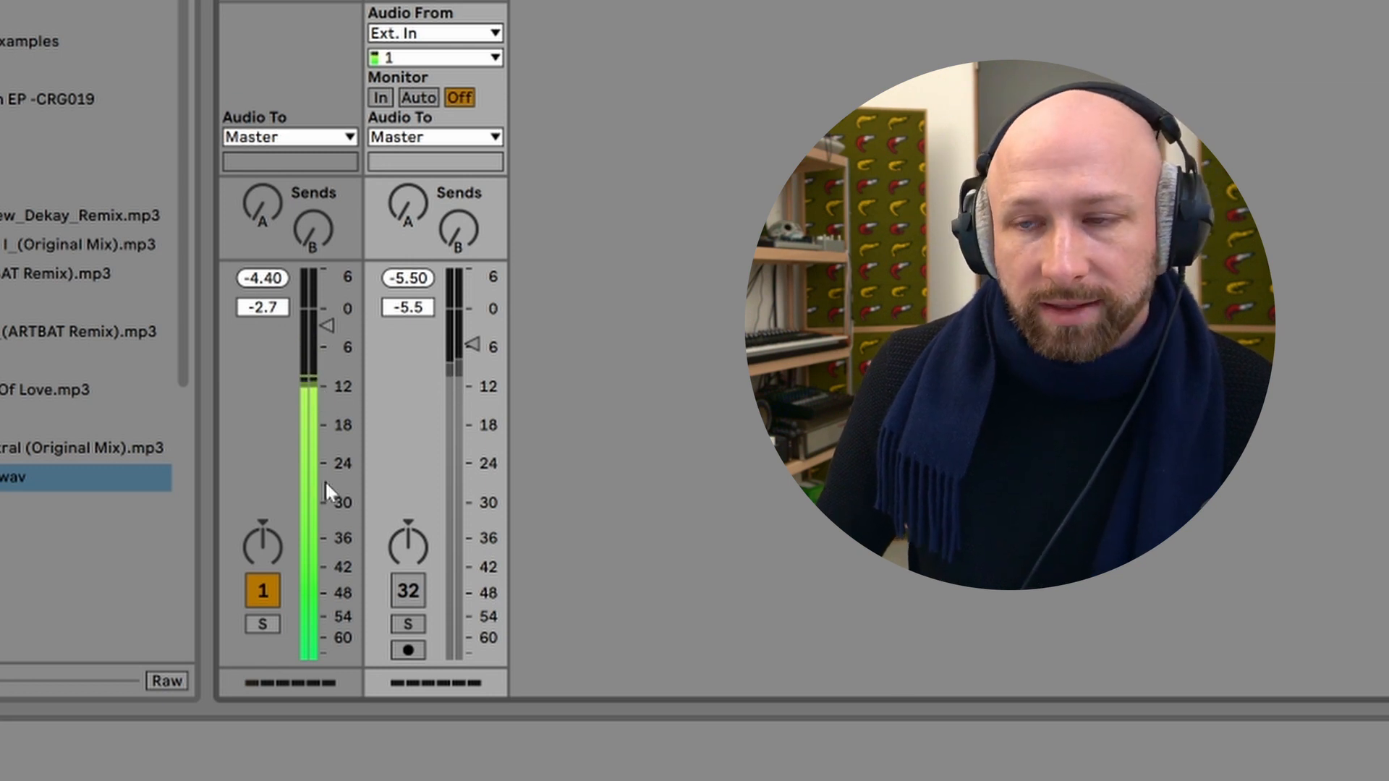
Compare the OwnMaster mix with track 32 by repeatedly soloing and unsoloing track 32 during playback.
click(405, 622)
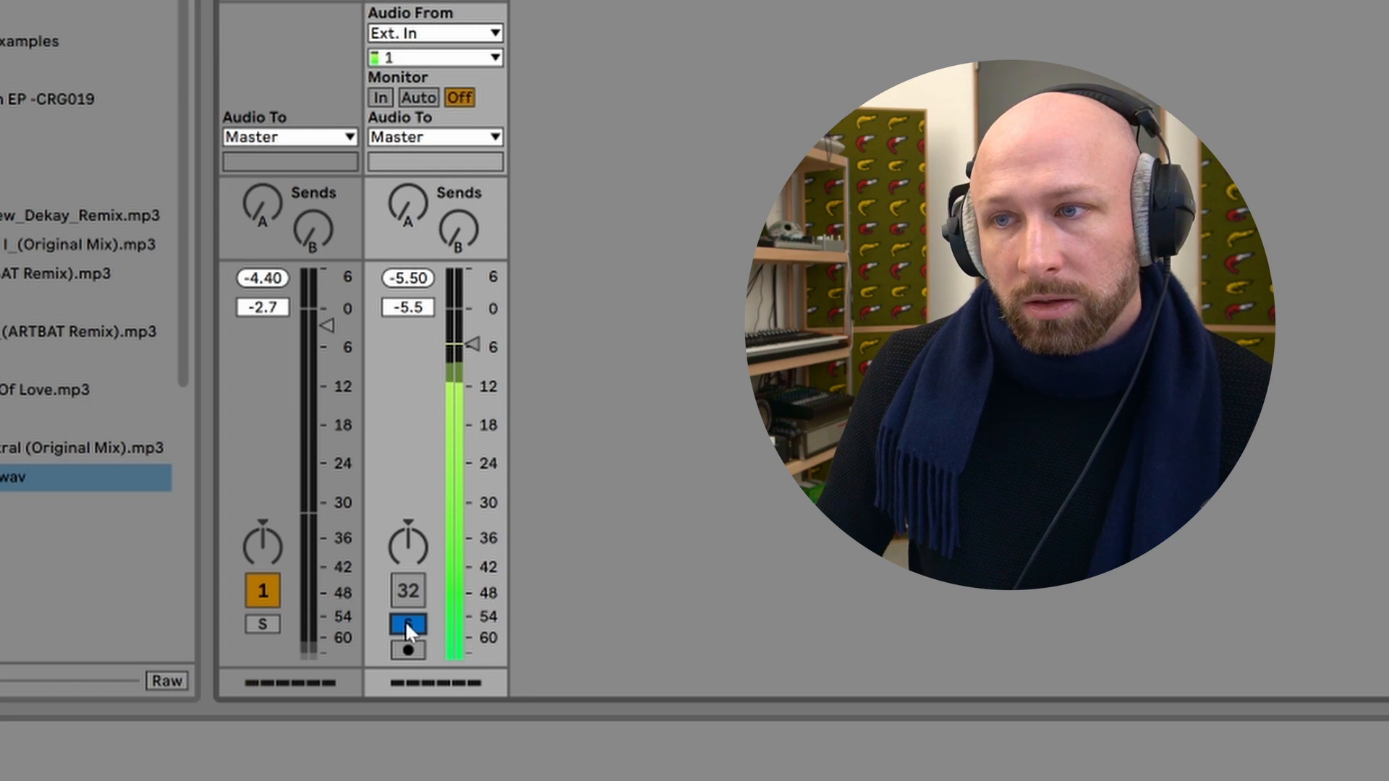
click(405, 622)
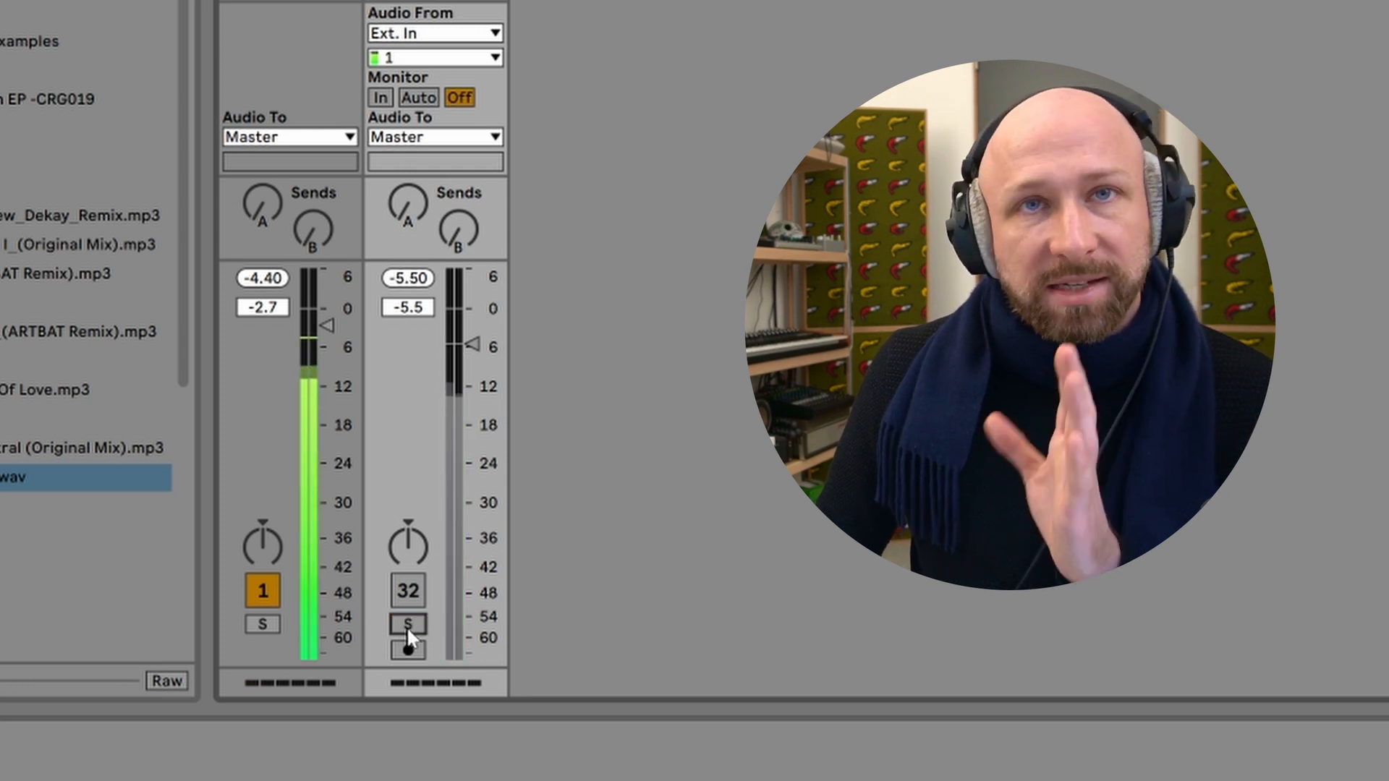
click(406, 625)
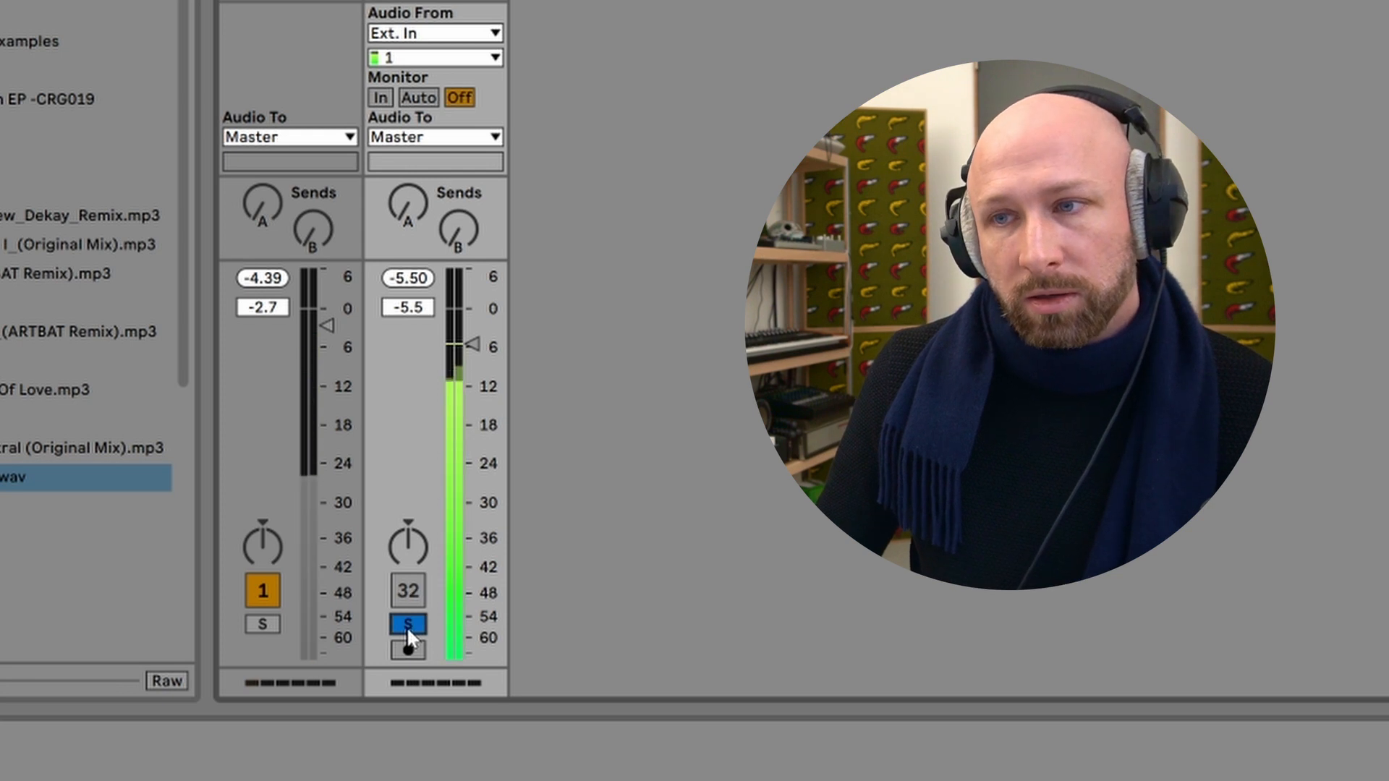
click(407, 625)
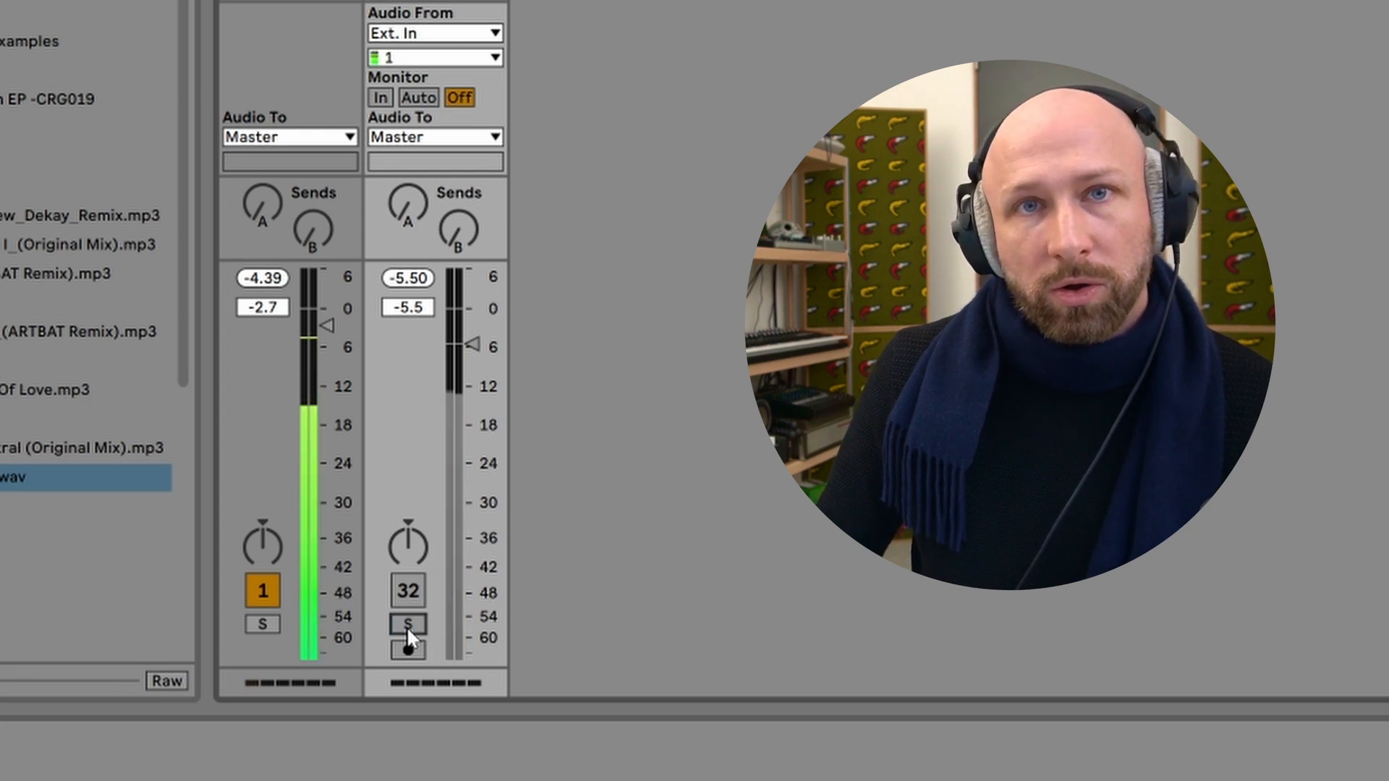
click(406, 625)
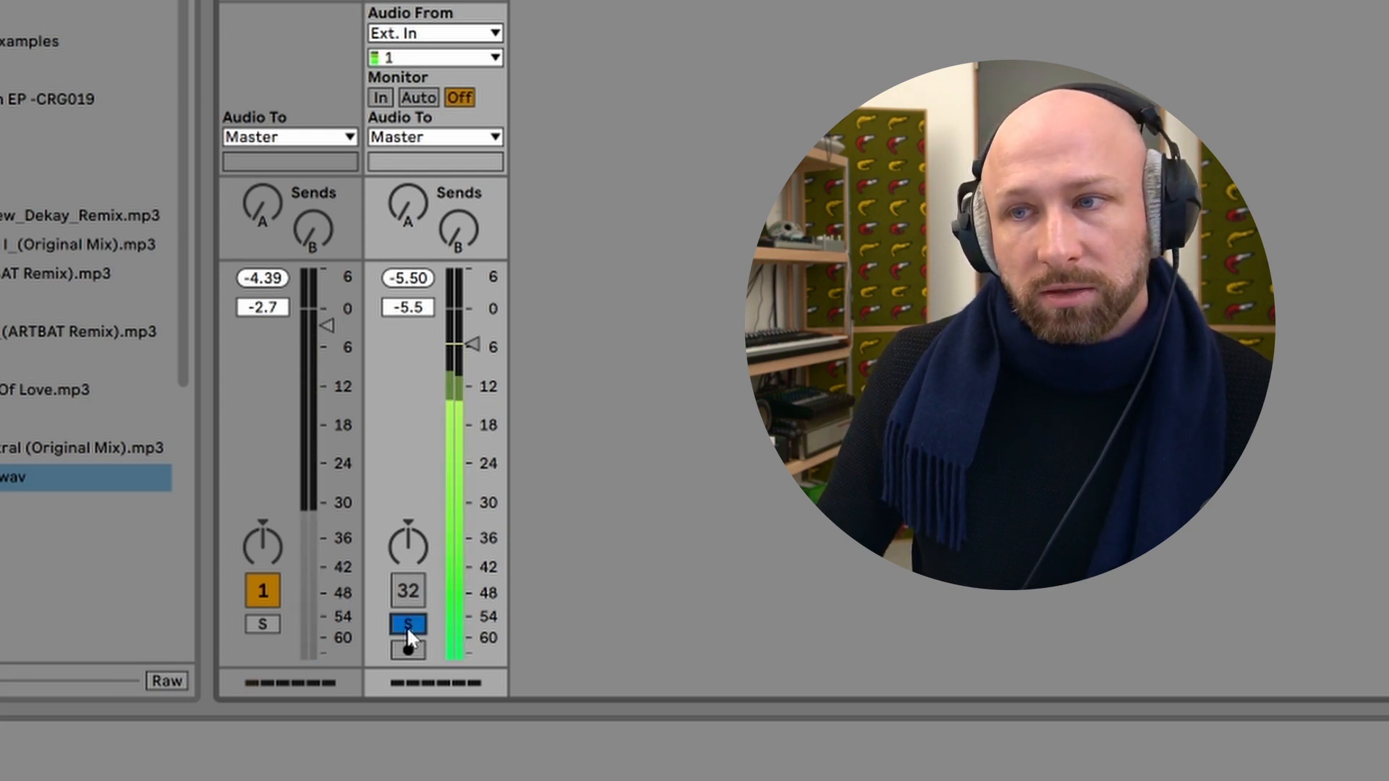
click(406, 625)
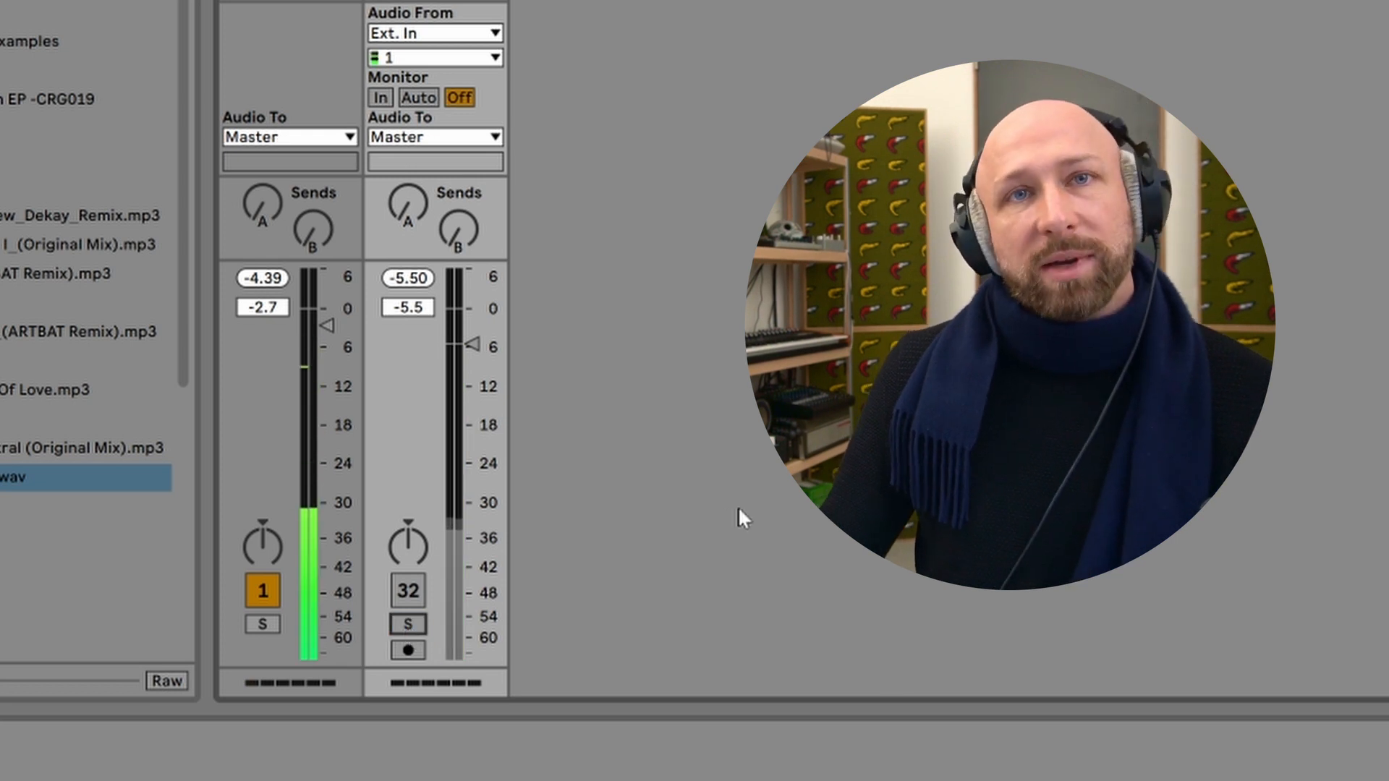
Return to the arrangement and play from 121.1.1, comparing the original Drum Bus with the soloed New Drum Bus.
key(Tab)
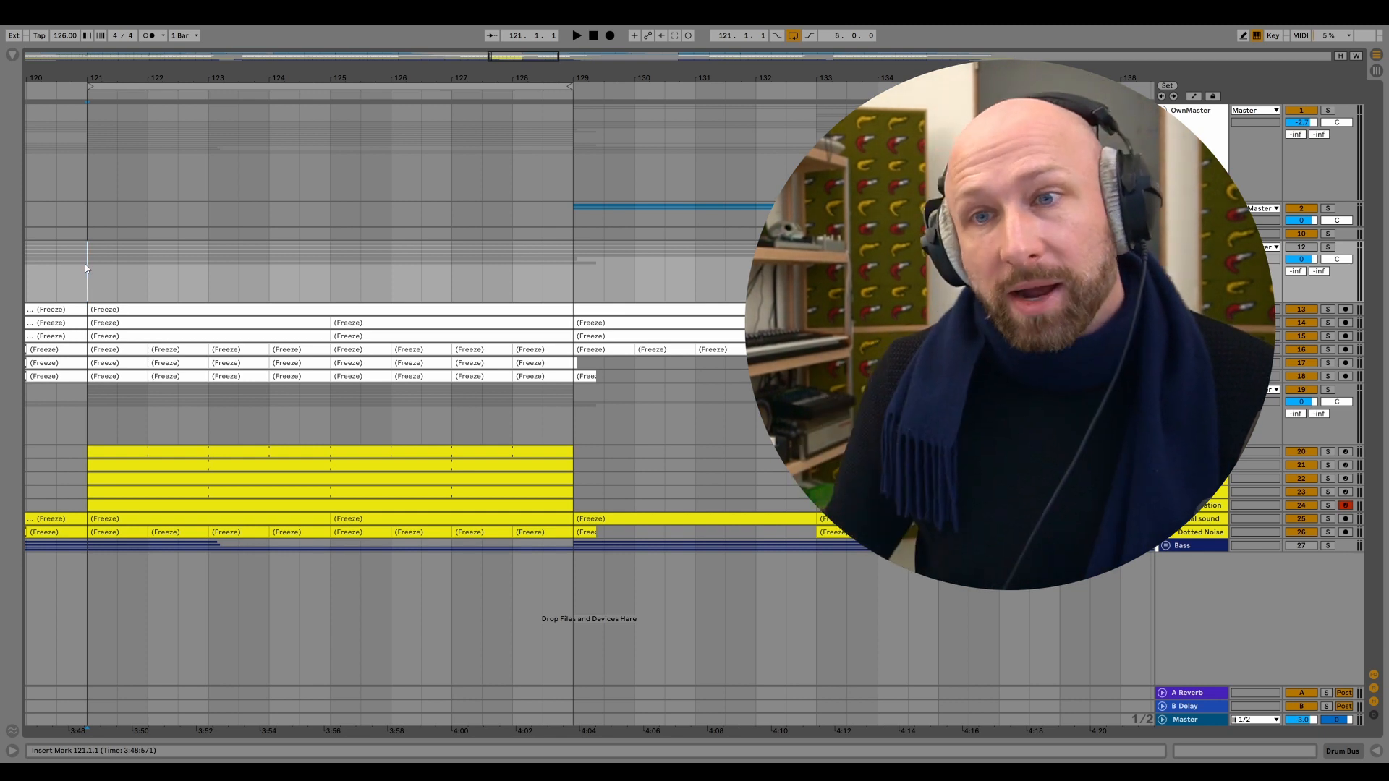
key(space)
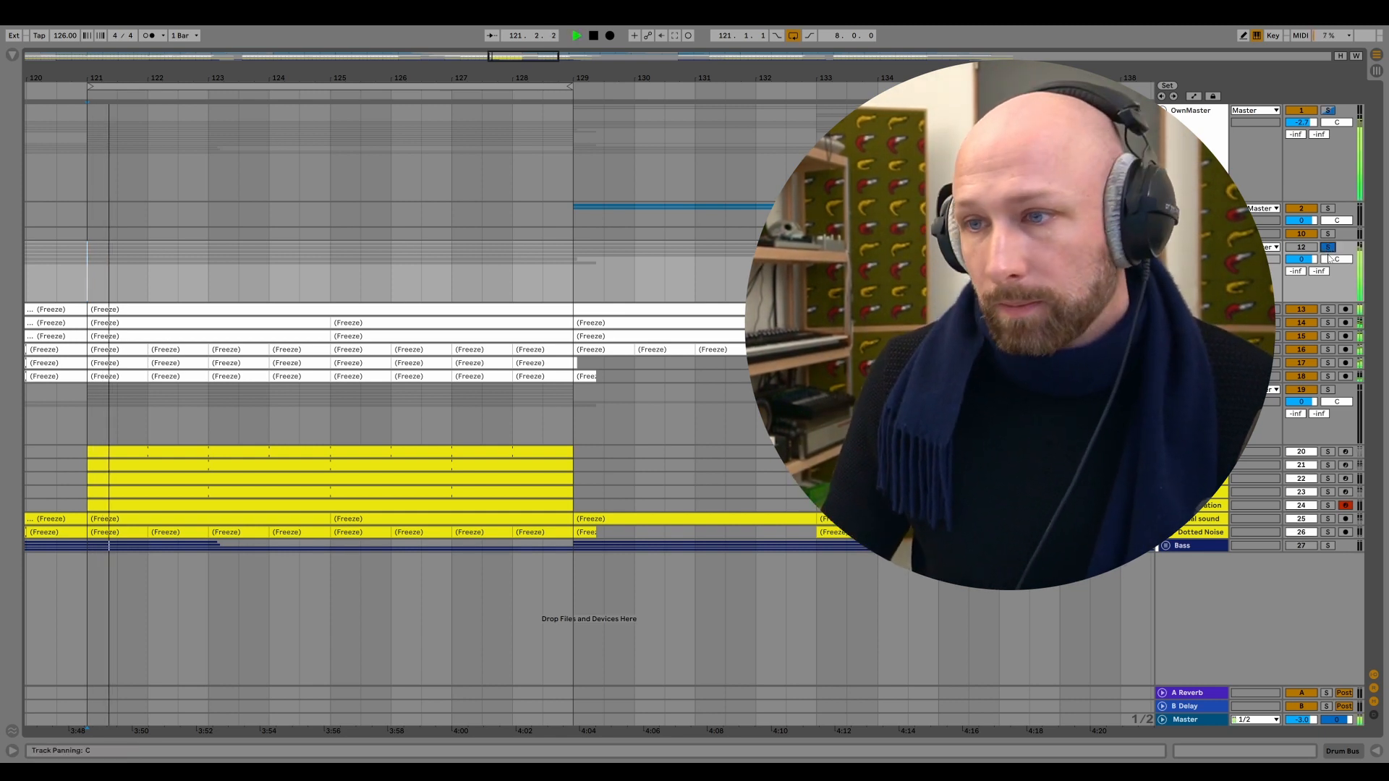
click(1328, 389)
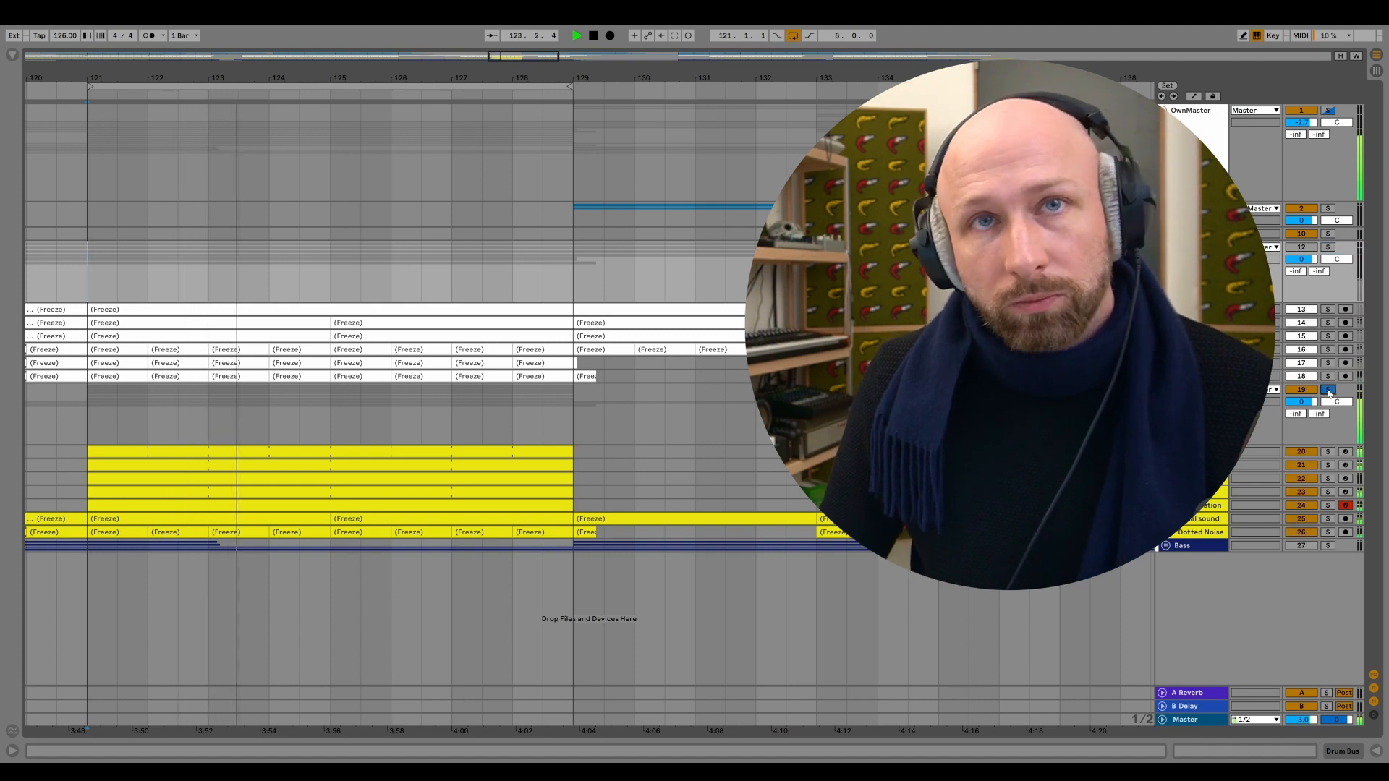